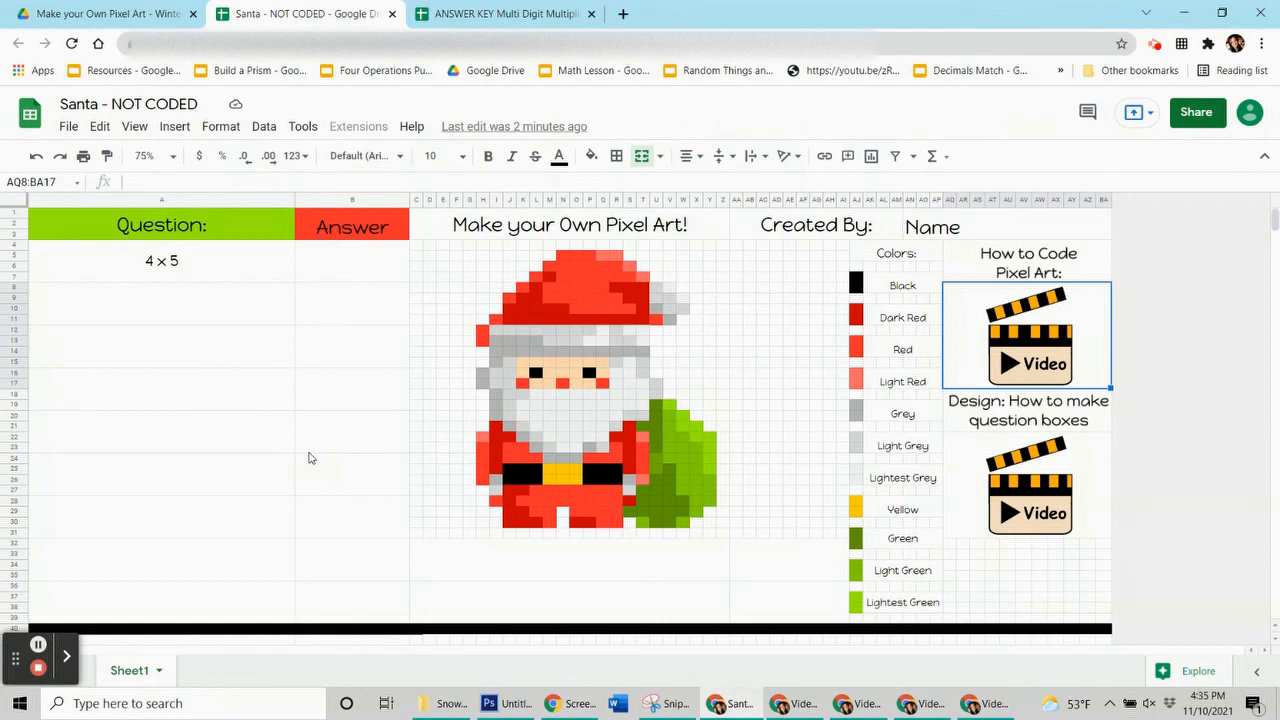
- Look through the templates in the Make your Own Pixel Art - Winter Edition Drive folder and return to the Santa sheet
click(100, 13)
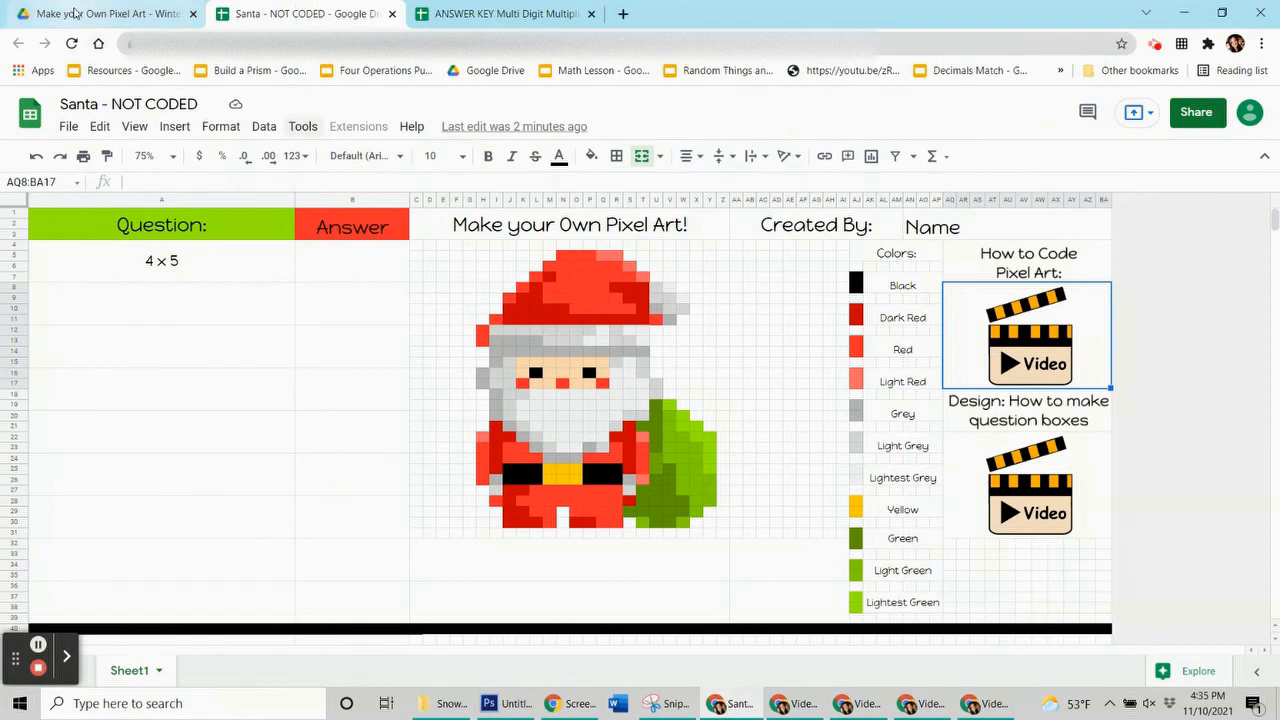
scroll(647, 364, down, 2)
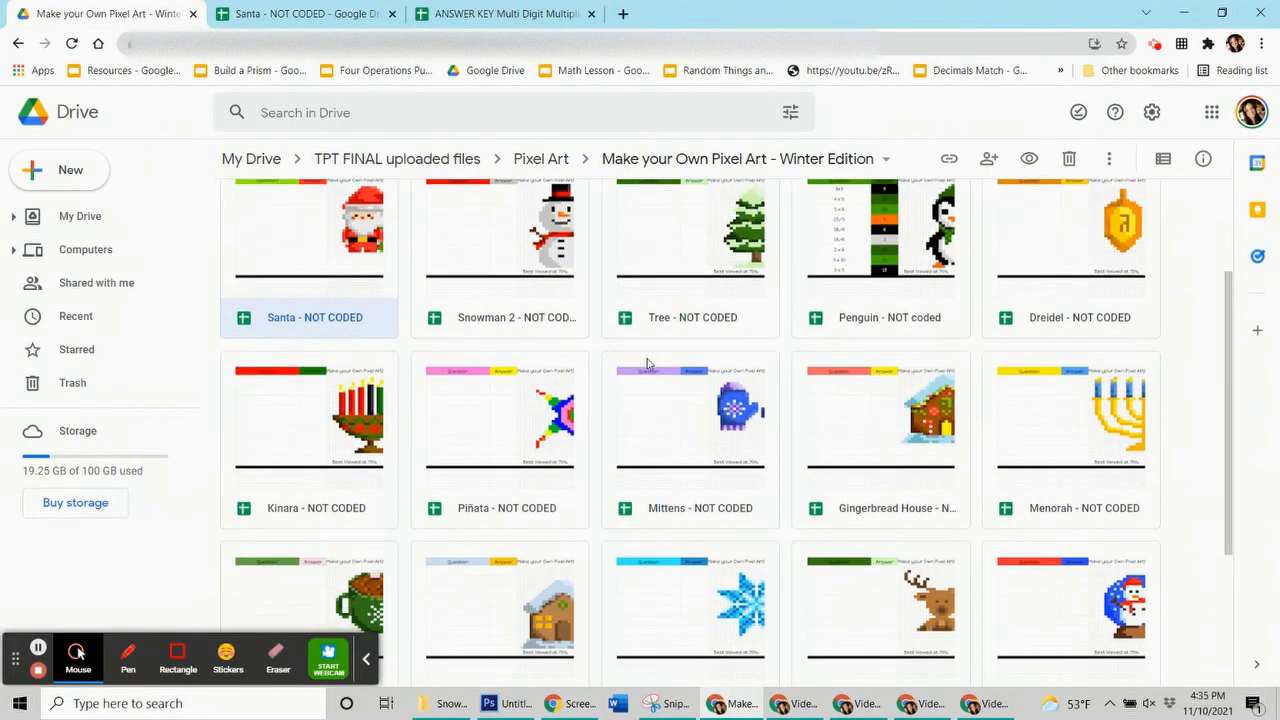
scroll(647, 364, up, 3)
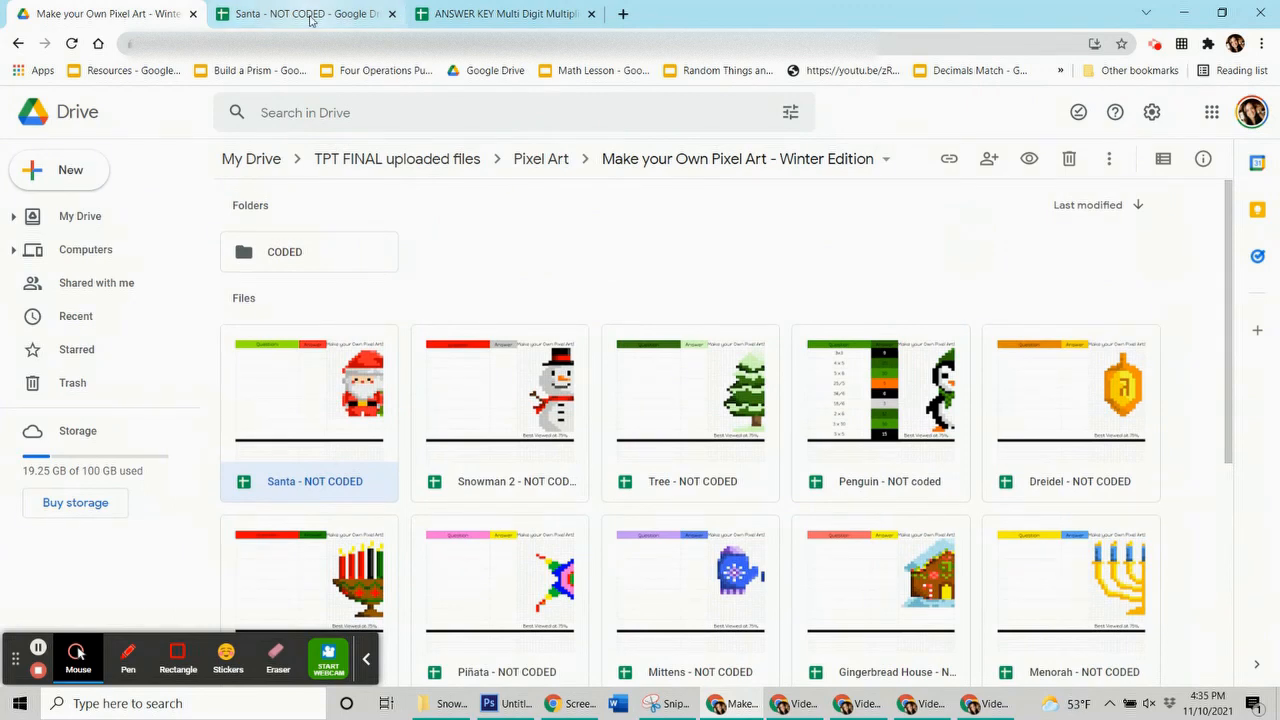
click(309, 14)
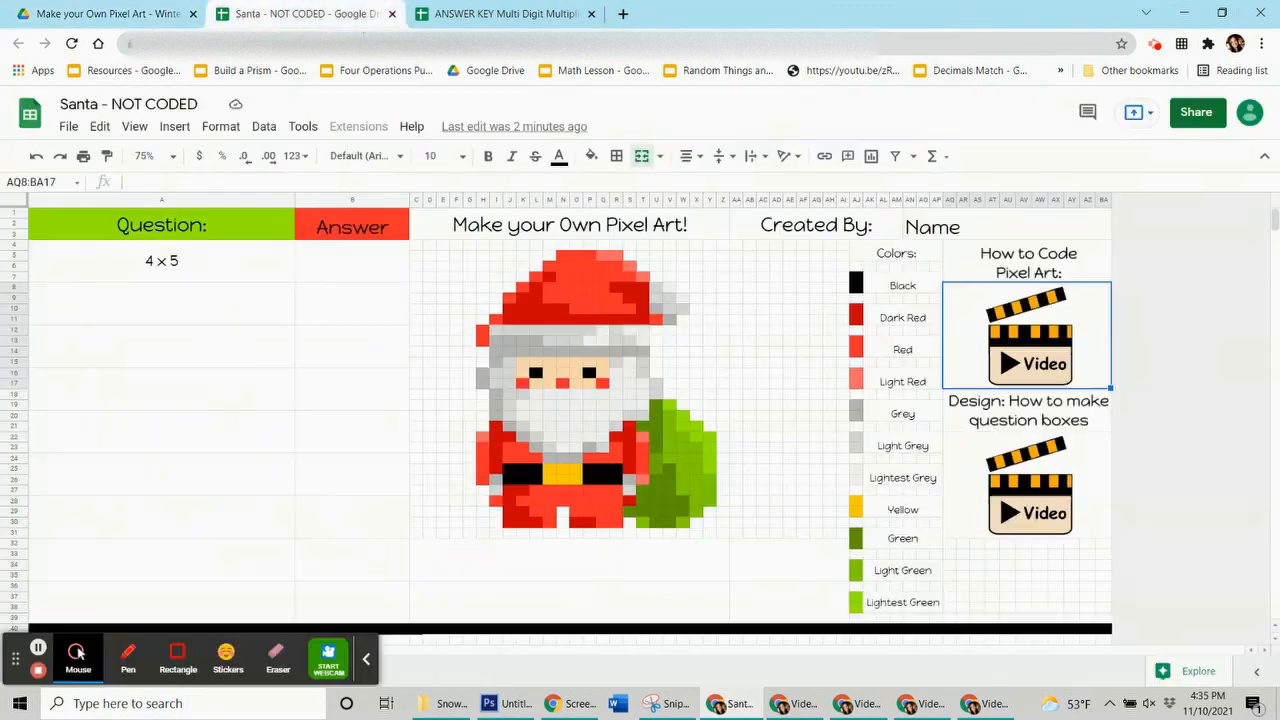
- Redo the undone answers, labels and colours in the multi-digit multiplication answer key until the mittens picture is complete, then close that sheet
click(494, 14)
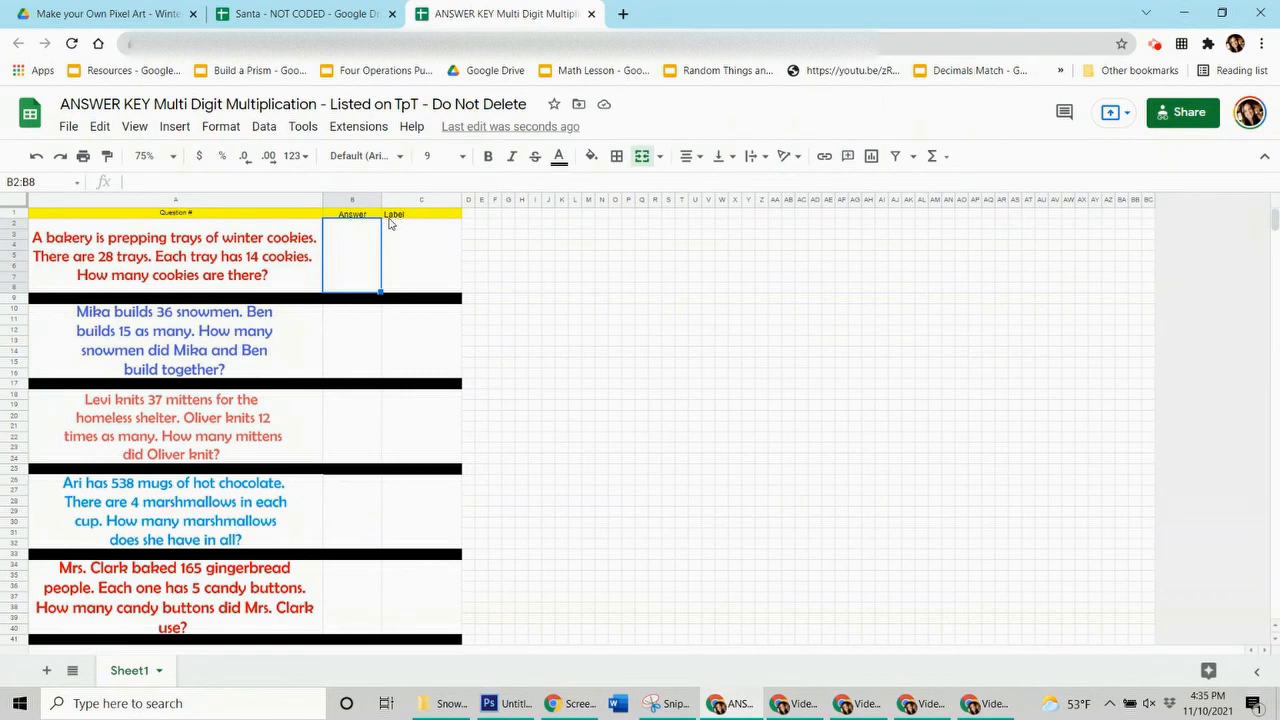
key(ctrl+y)
key(ctrl+y)
key(ctrl+y)
key(ctrl+y)
key(ctrl+y)
key(ctrl+y)
key(ctrl+y)
key(ctrl+y)
key(ctrl+y)
key(ctrl+y)
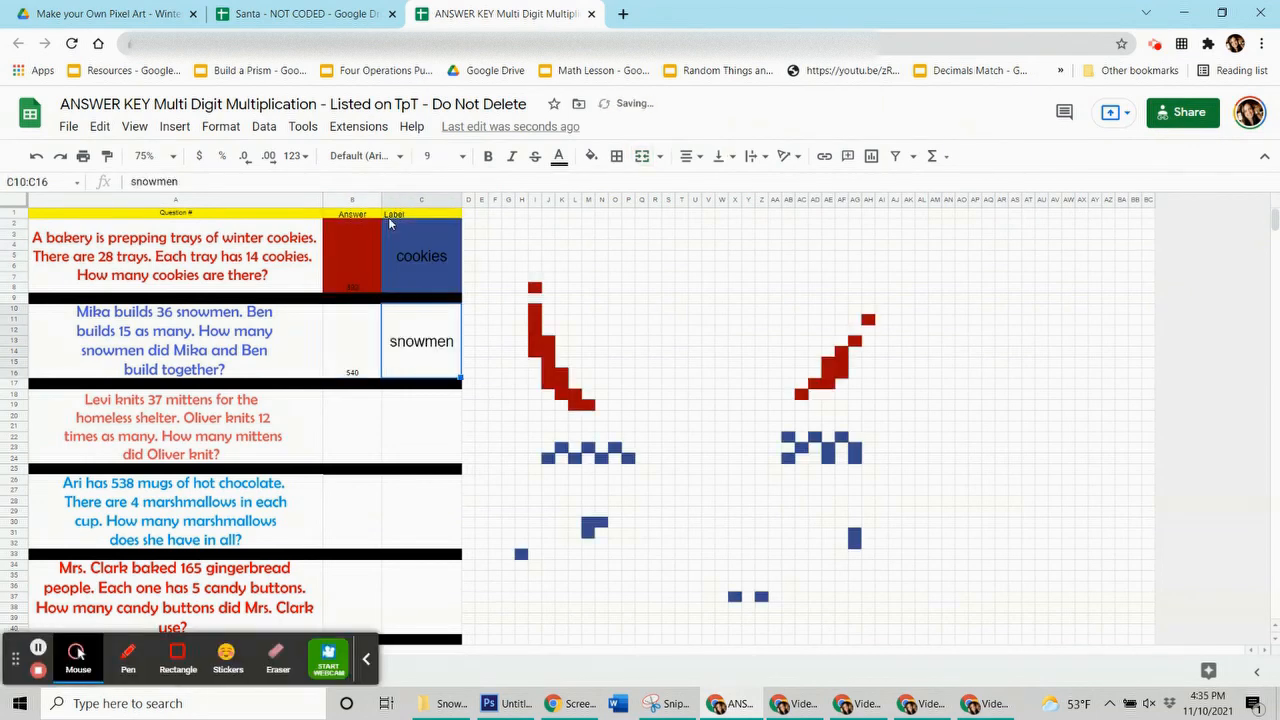
key(ctrl+y)
key(ctrl+y)
key(ctrl+y)
key(ctrl+y)
key(ctrl+y)
key(ctrl+y)
key(ctrl+y)
key(ctrl+y)
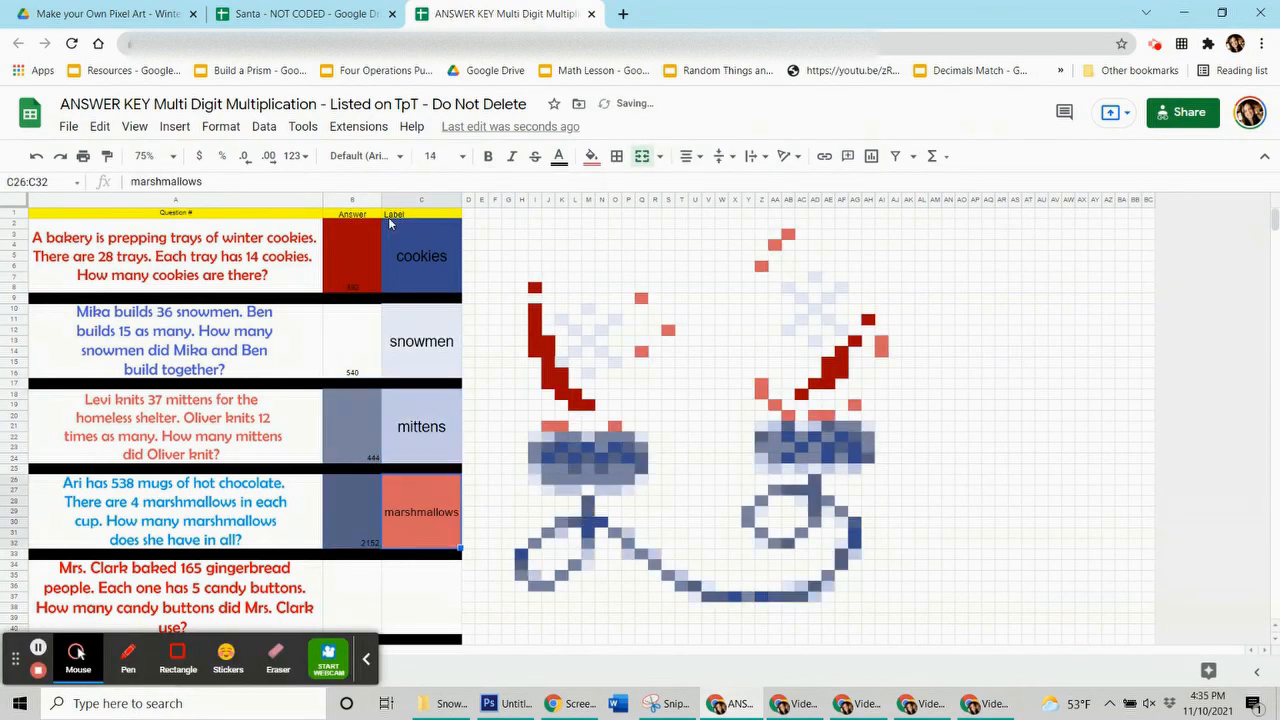
key(ctrl+y)
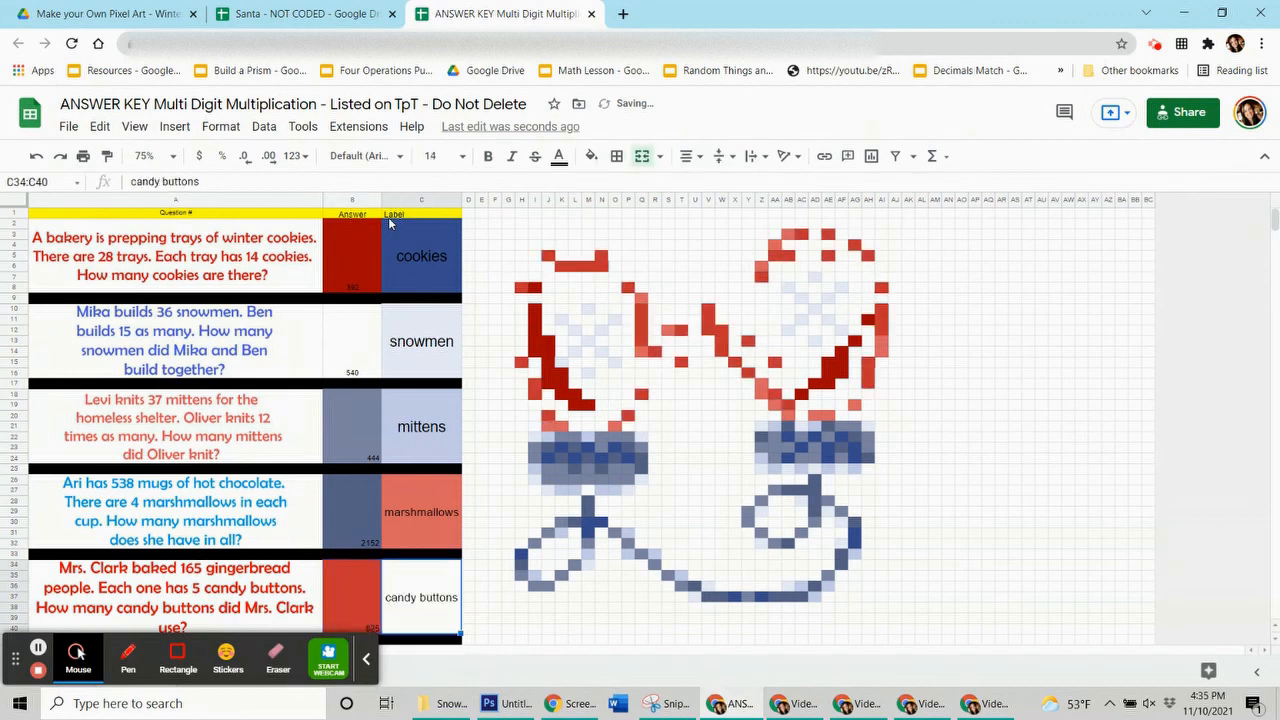
key(ctrl+y)
key(ctrl+y)
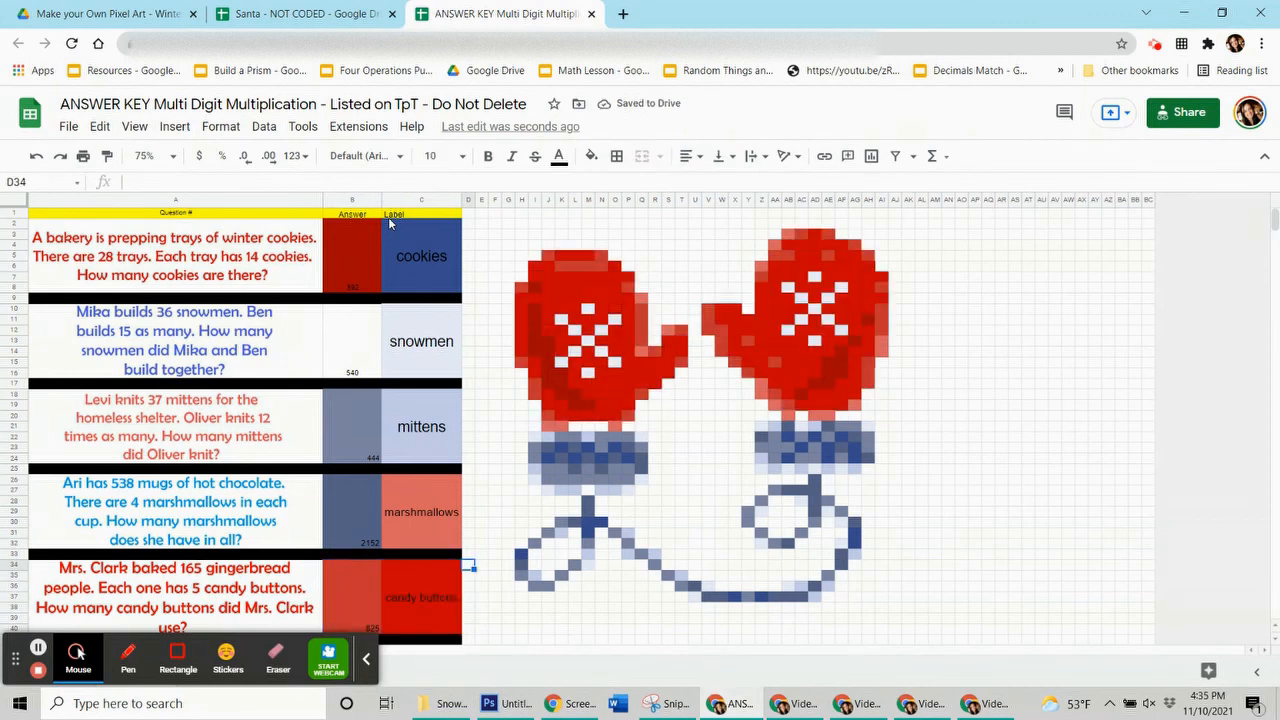
click(591, 14)
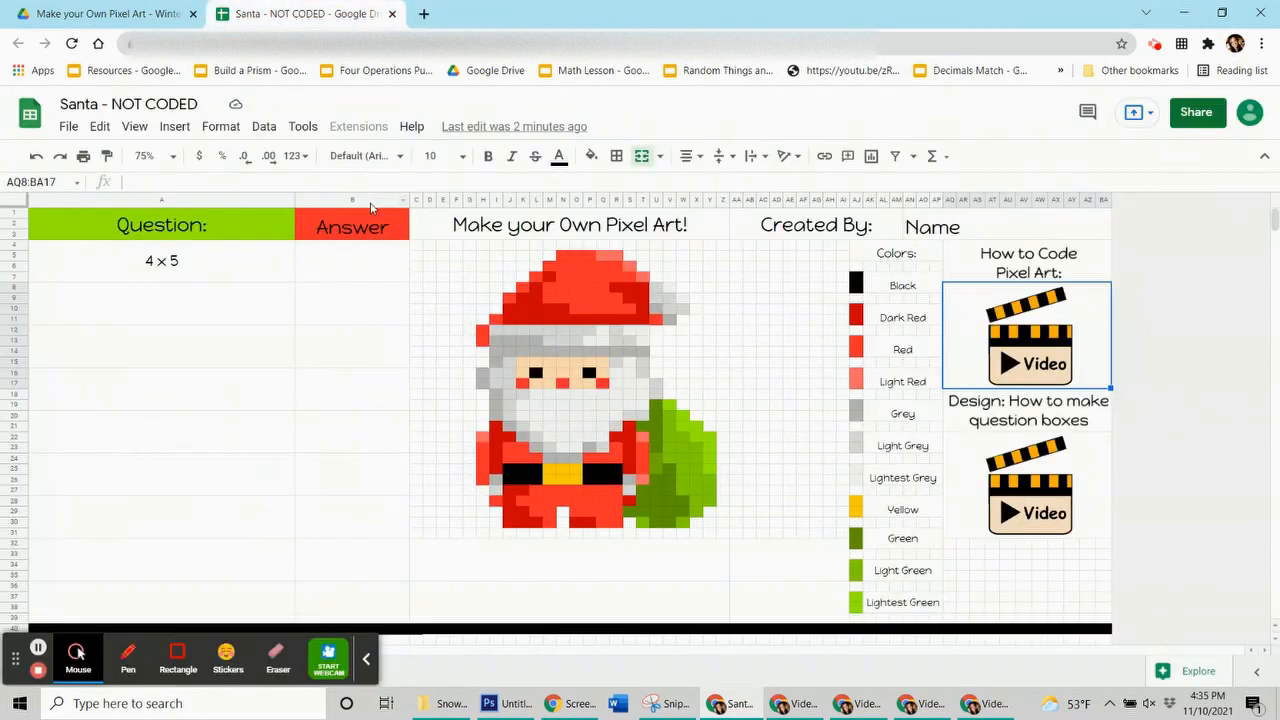
- Set the Santa sheet's zoom to 75% and enter 3 x 3 as the second question below 4 x 5
click(171, 163)
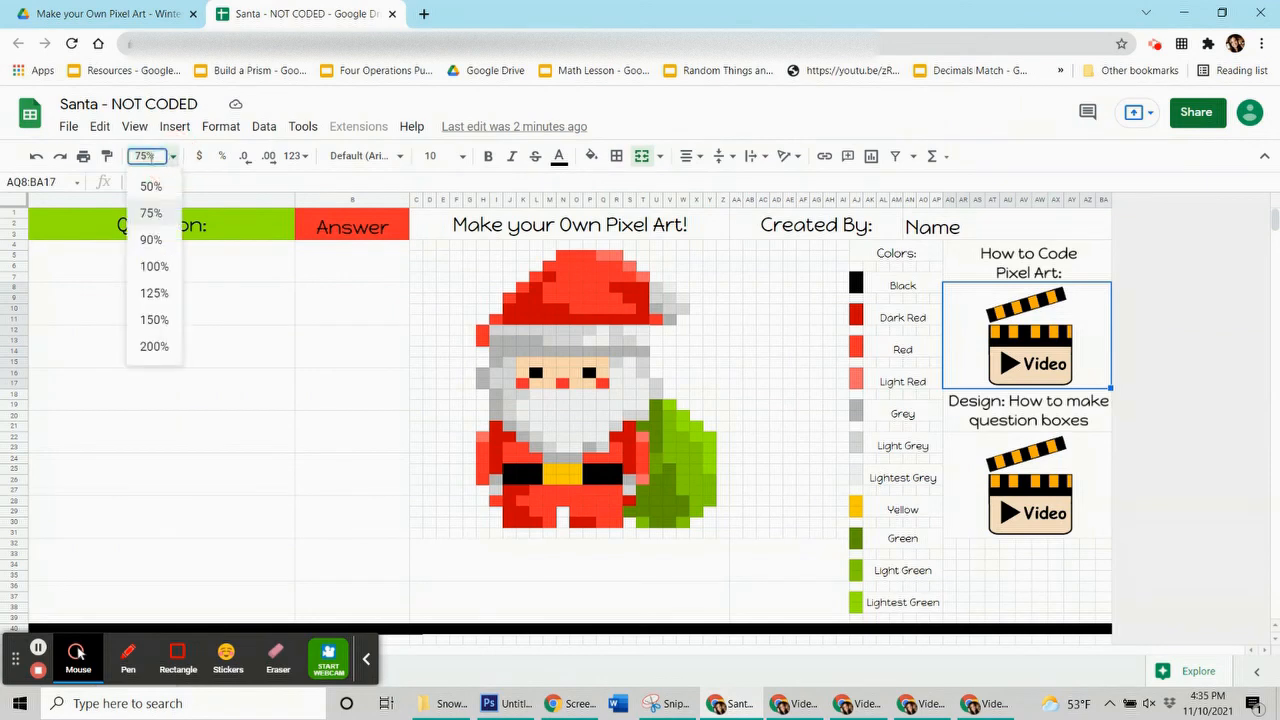
click(145, 212)
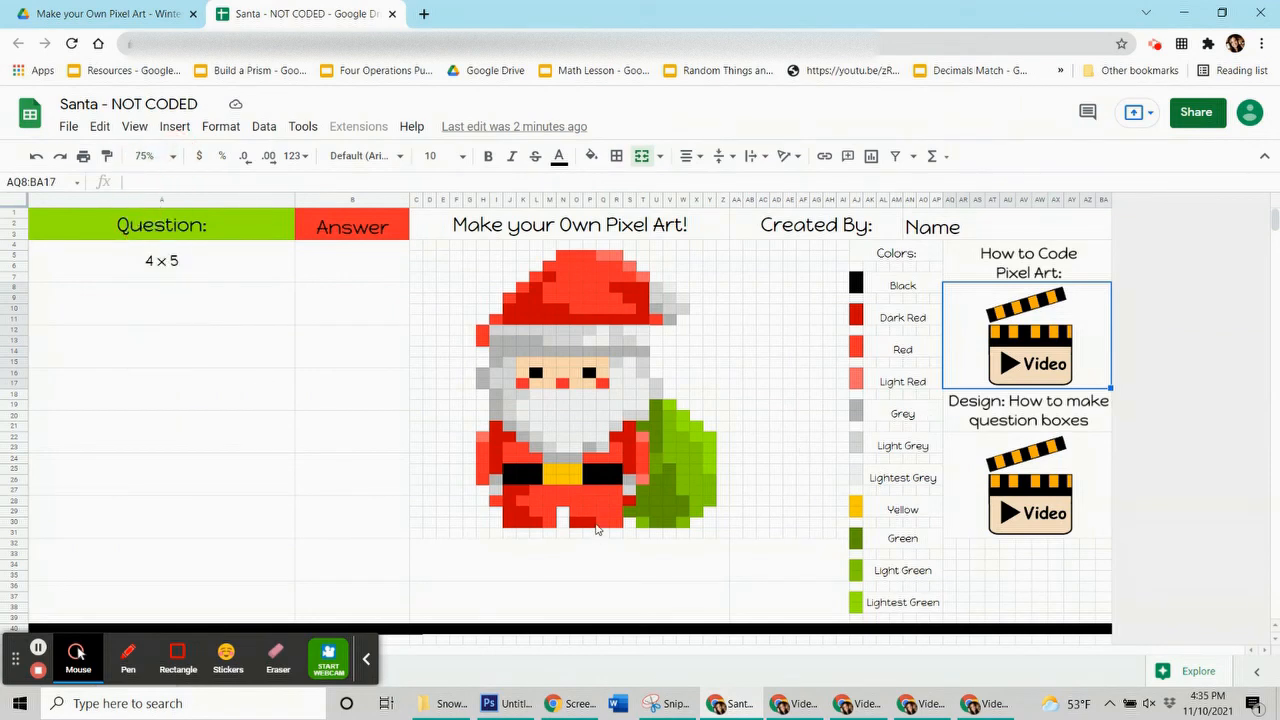
click(234, 265)
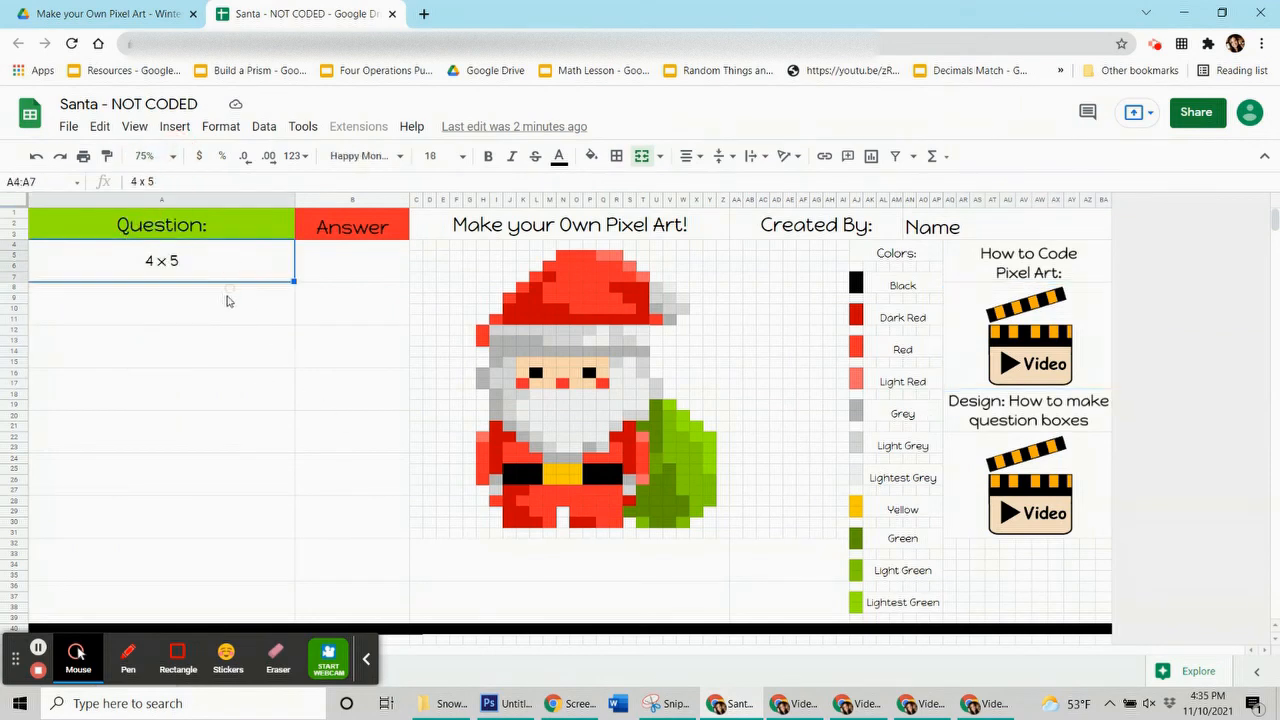
click(230, 311)
click(246, 354)
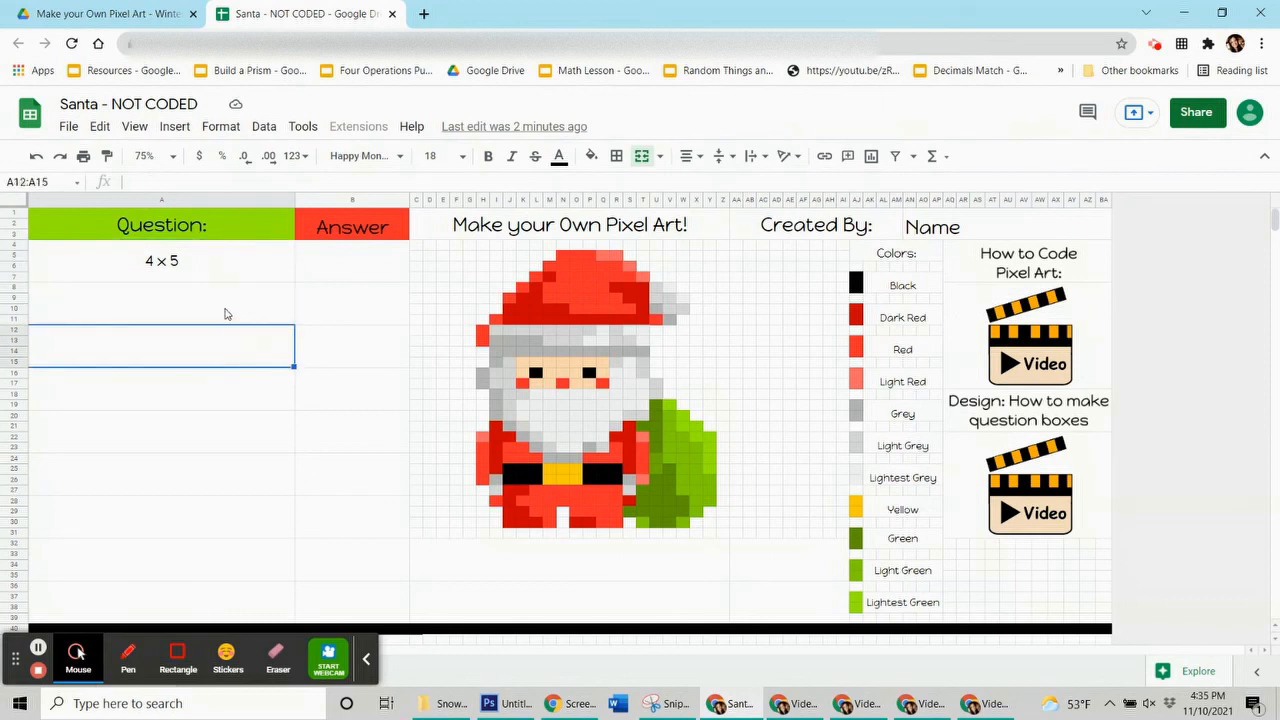
click(226, 314)
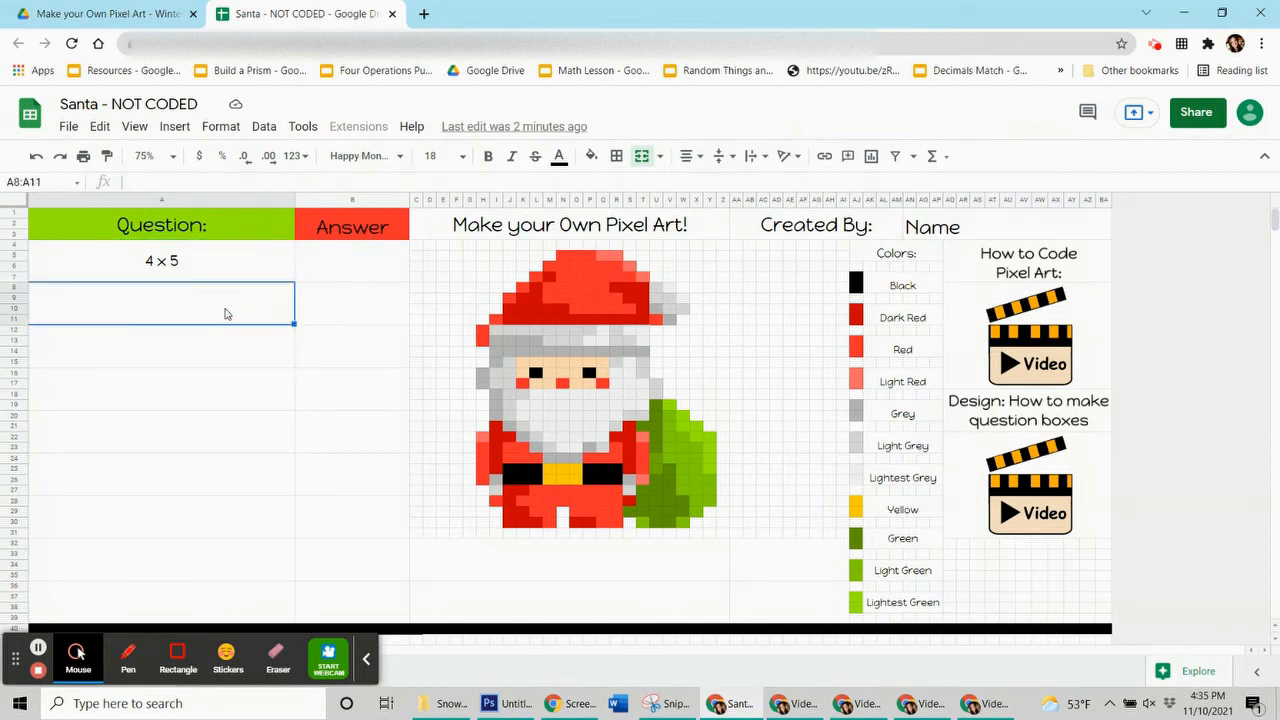
text(3 x 3)
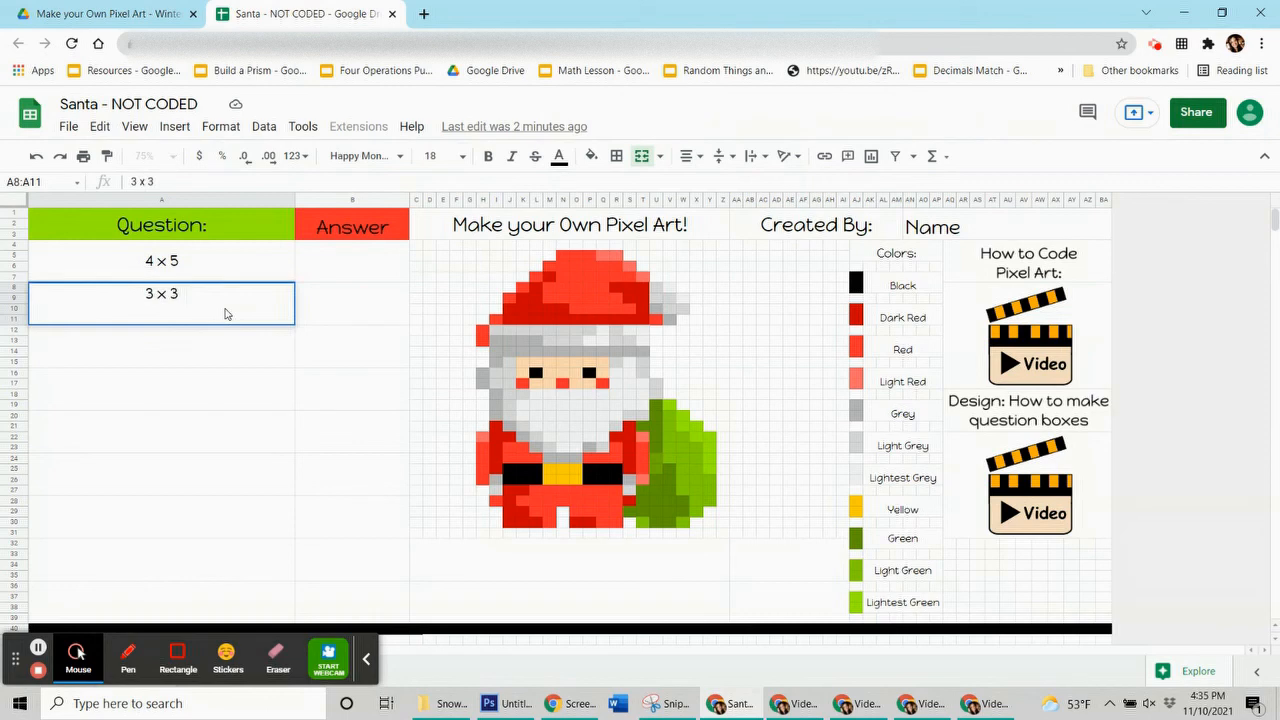
key(Return)
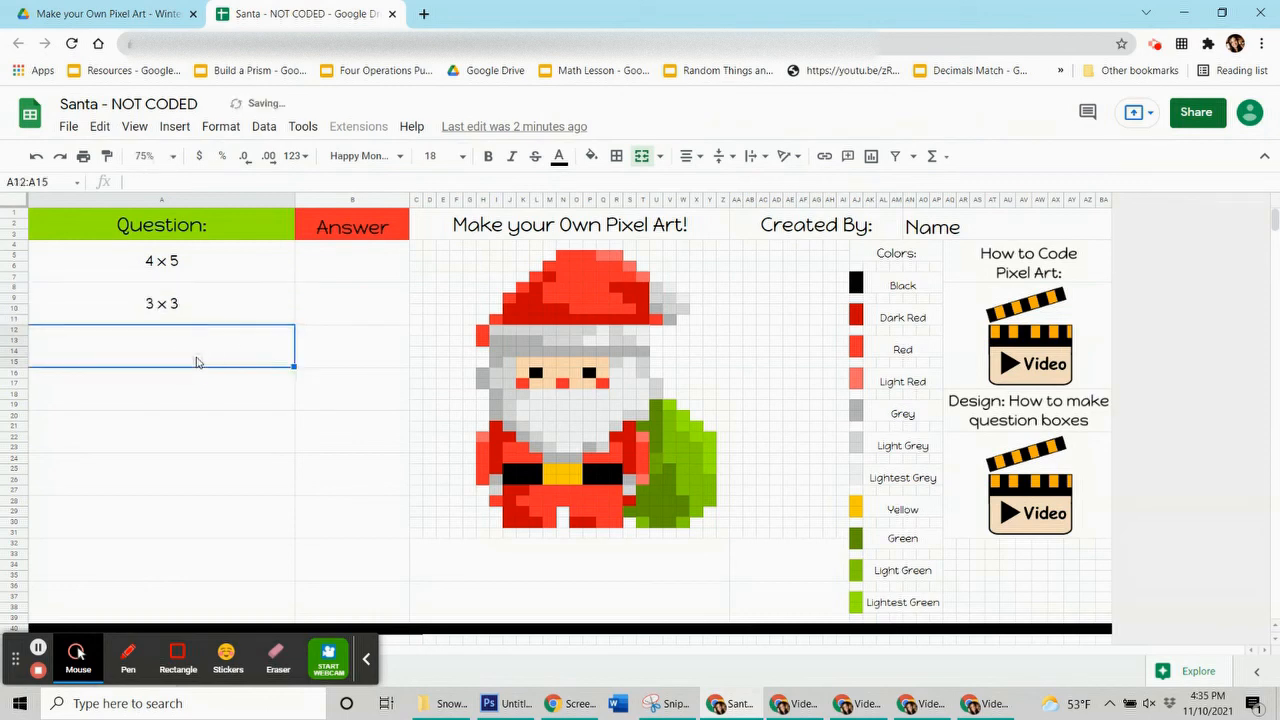
- Enter "What is the capital of Colorado?" as the third question
text(What is you)
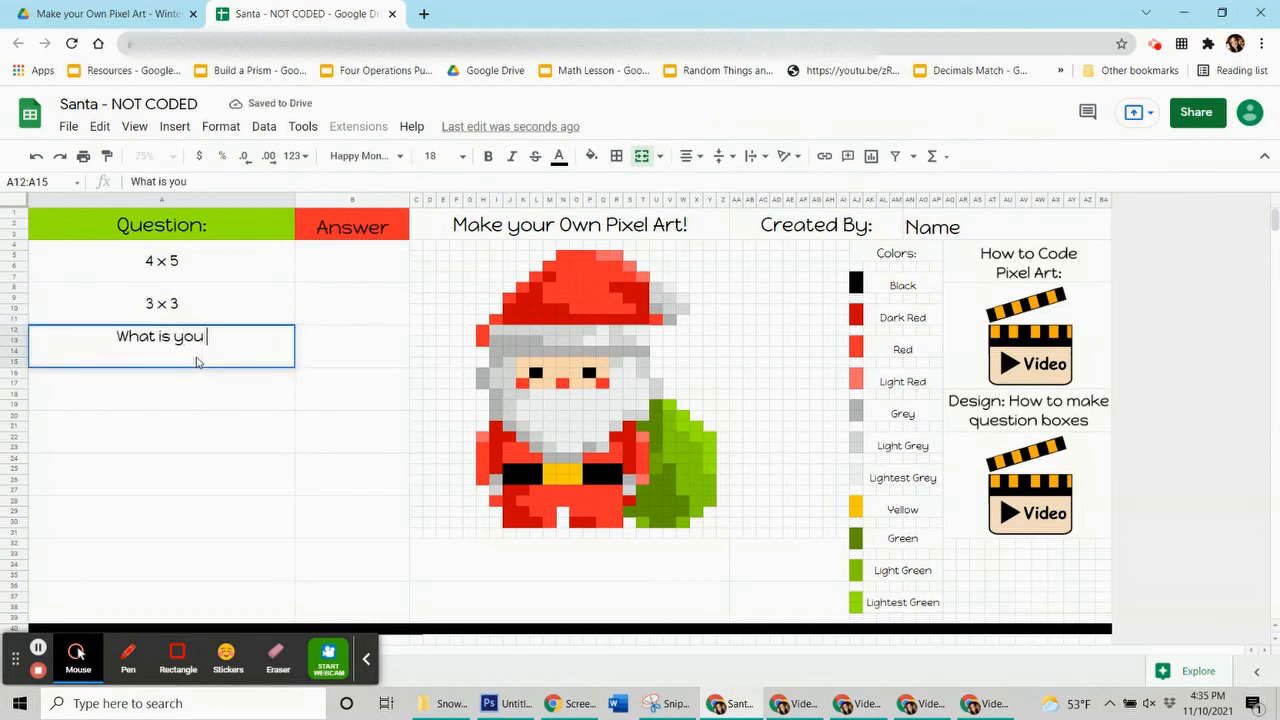
key(BackSpace)
key(BackSpace)
key(BackSpace)
text(the c)
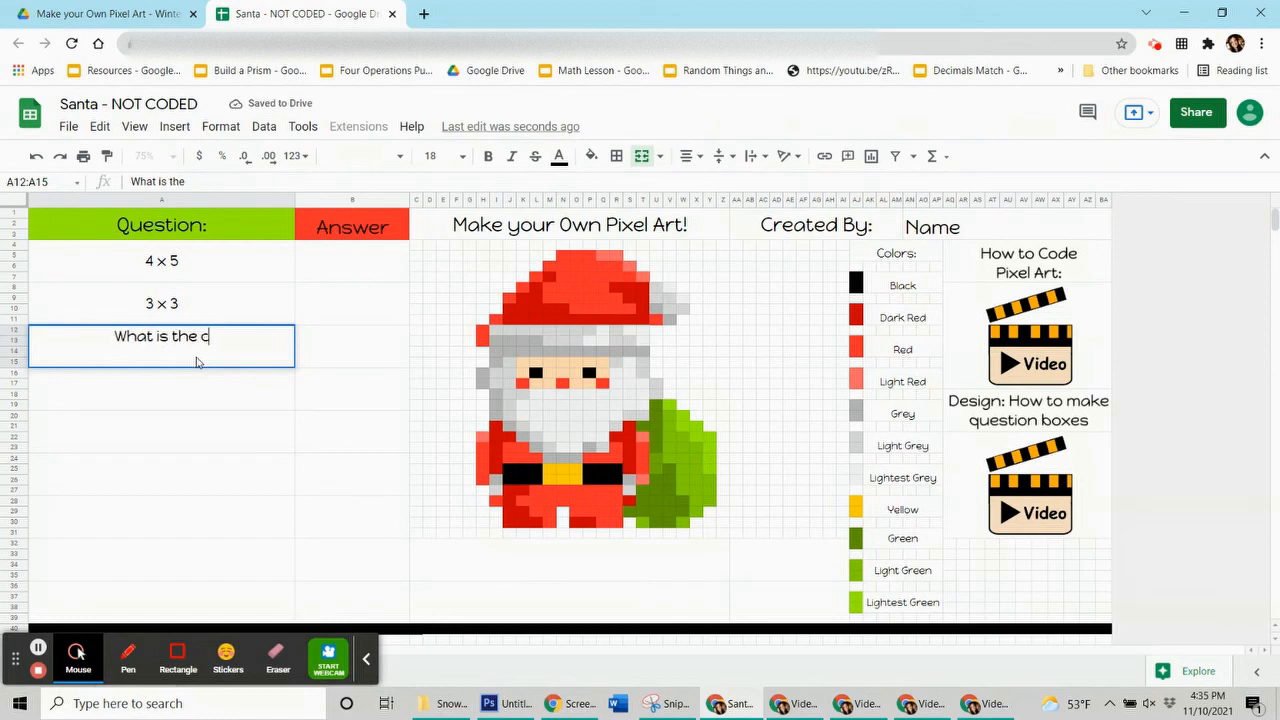
text(apital of Co)
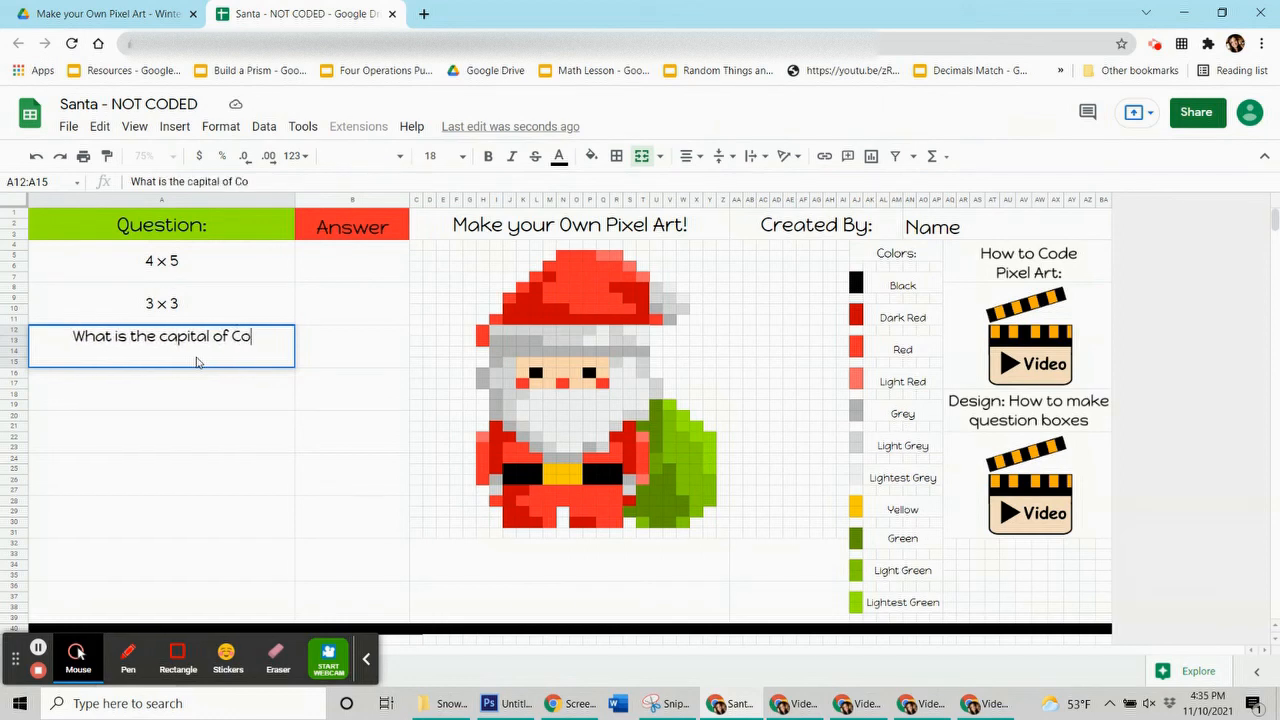
text(lorado?)
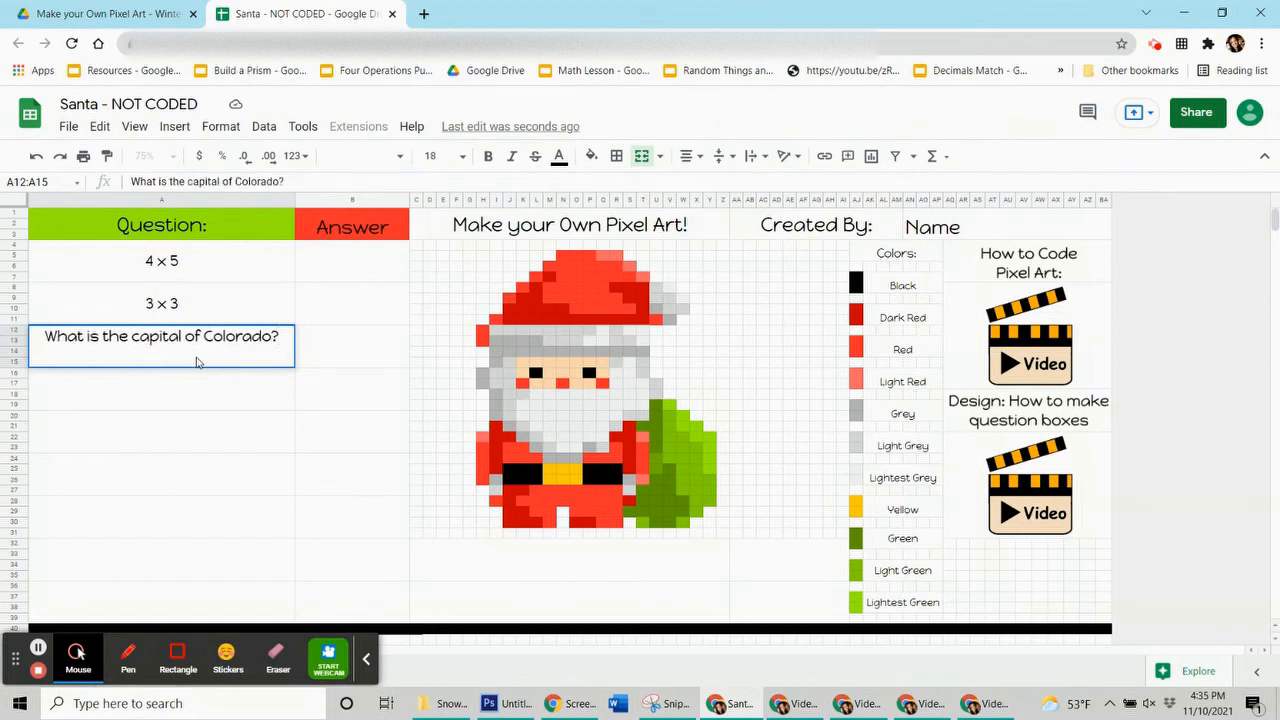
click(317, 342)
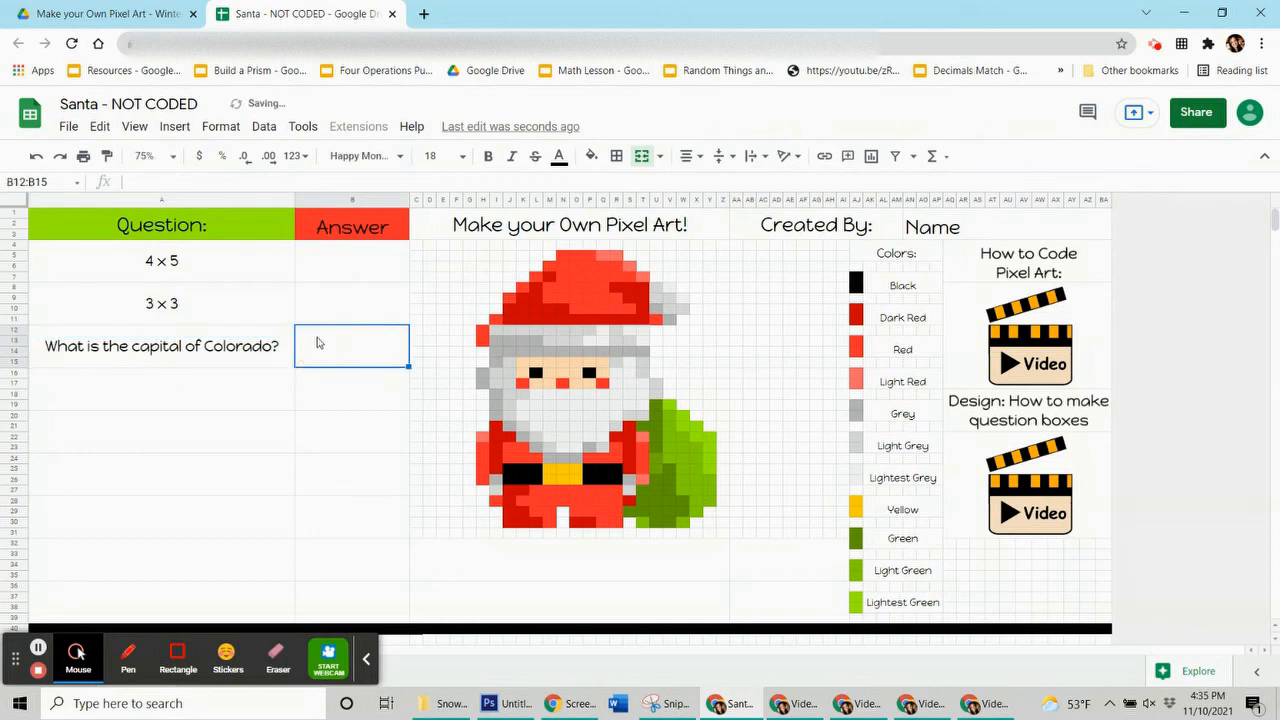
- Enter 2 x 4 as the fourth question, below the Colorado question
click(264, 381)
text(2 x 4)
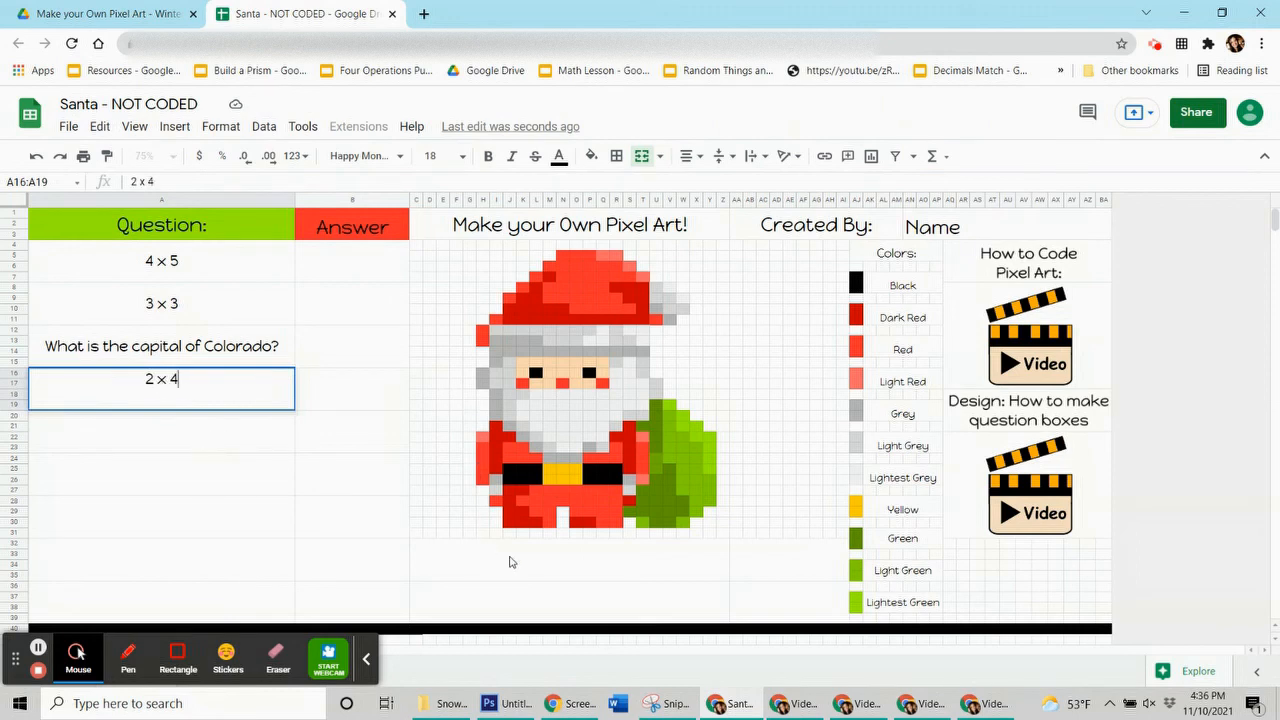
key(Return)
- Enter the extra question 4 x 7 in the merged cell directly below the Santa picture, with 28 as its answer beside it
click(600, 575)
click(608, 595)
click(623, 567)
click(625, 600)
click(623, 561)
text(4 x 7)
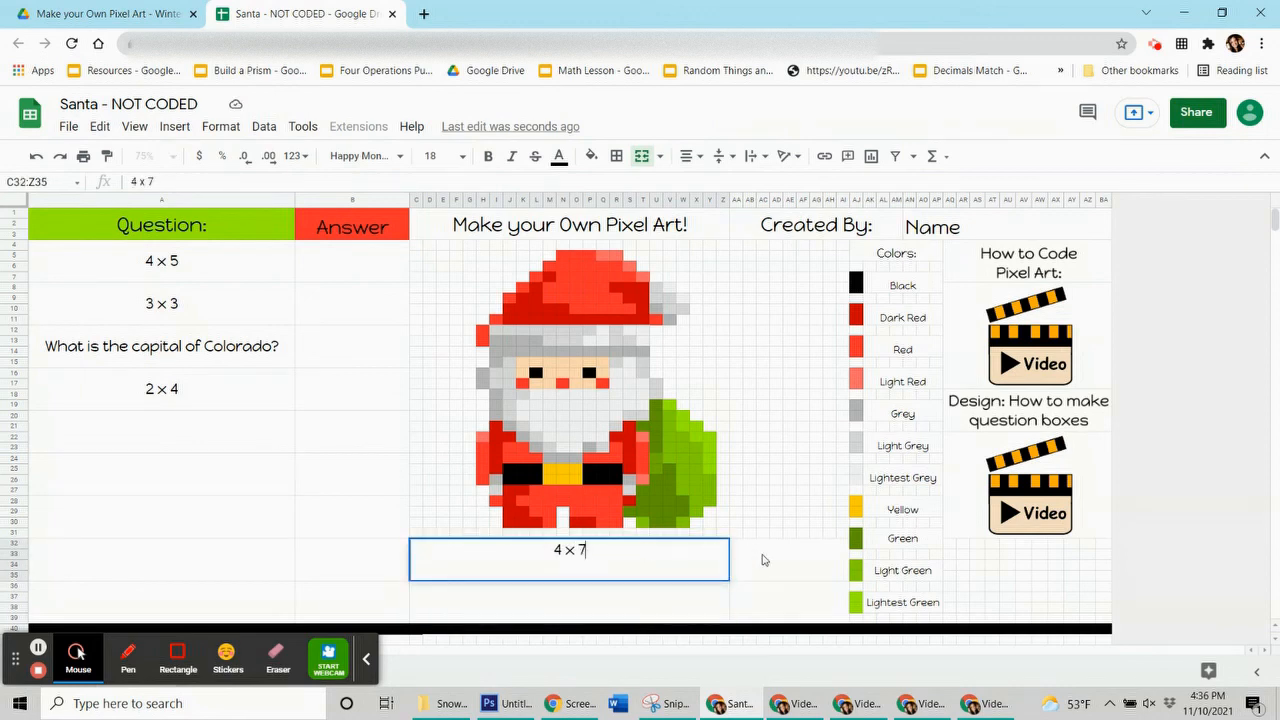
click(762, 560)
text(28)
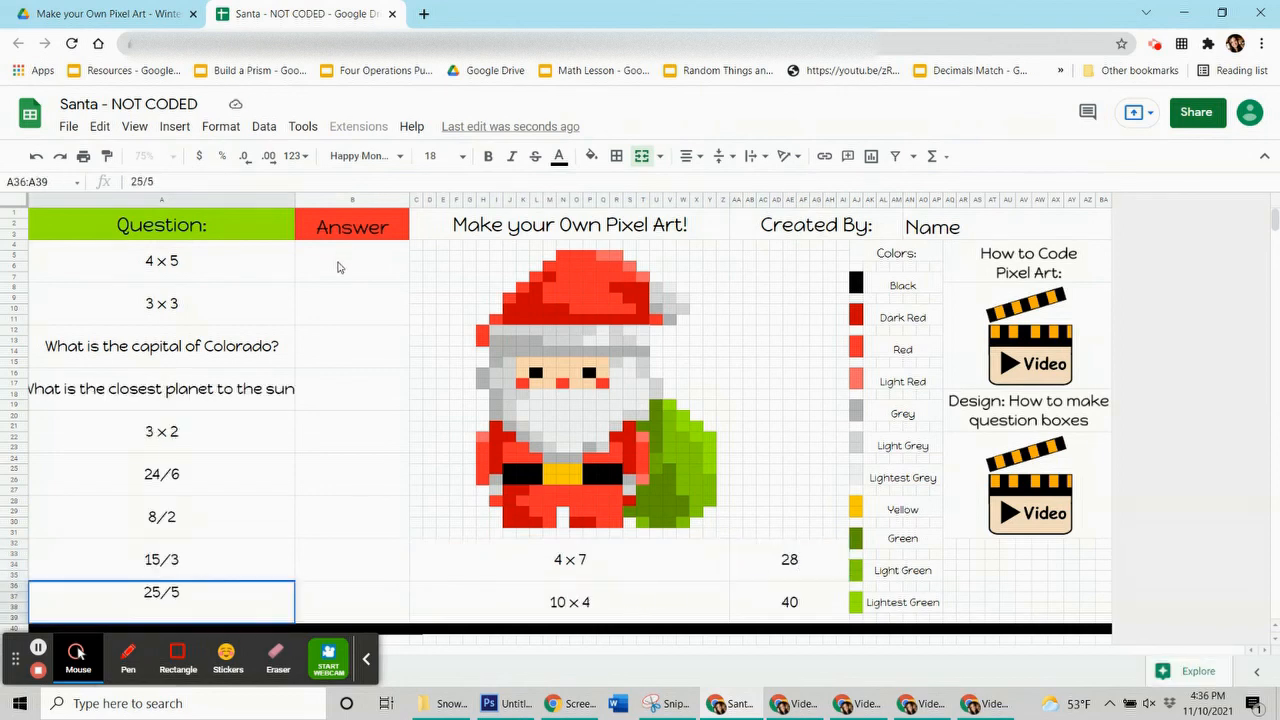
- Fill in the answers 20 for 4 x 5 and 9 for 3 x 3 in the Answer column
click(338, 266)
text(20)
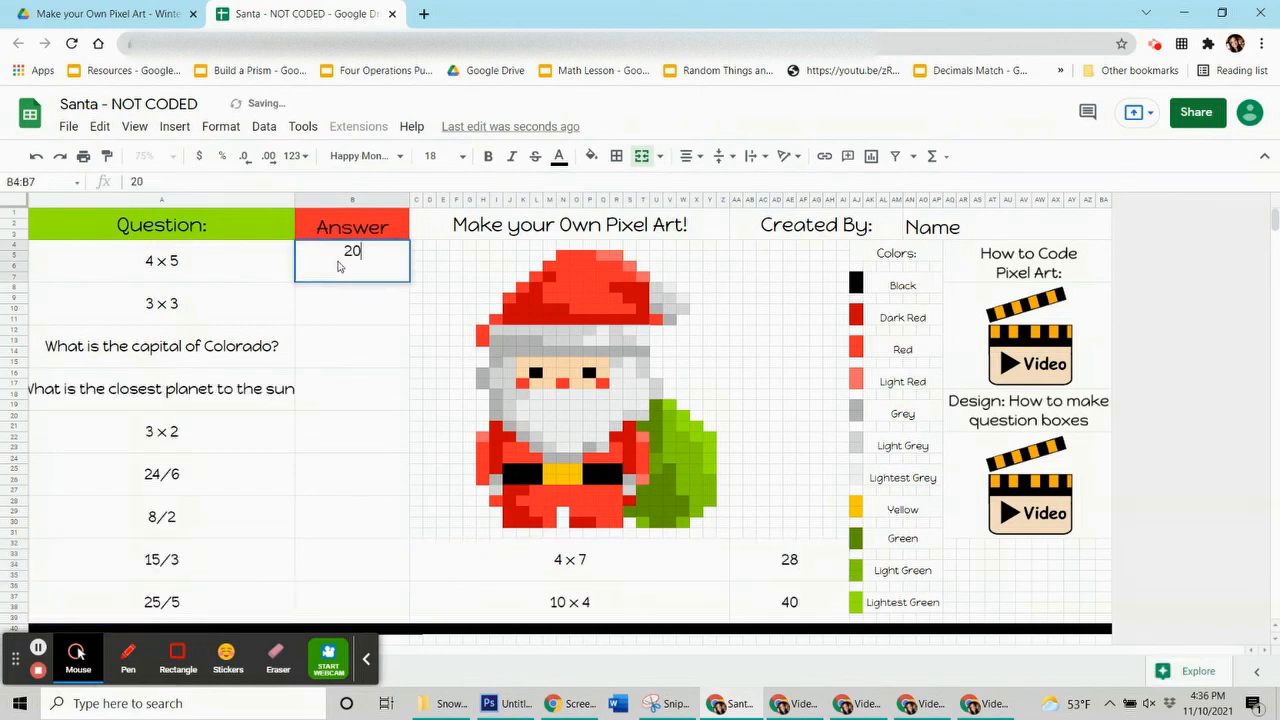
key(Return)
text(9)
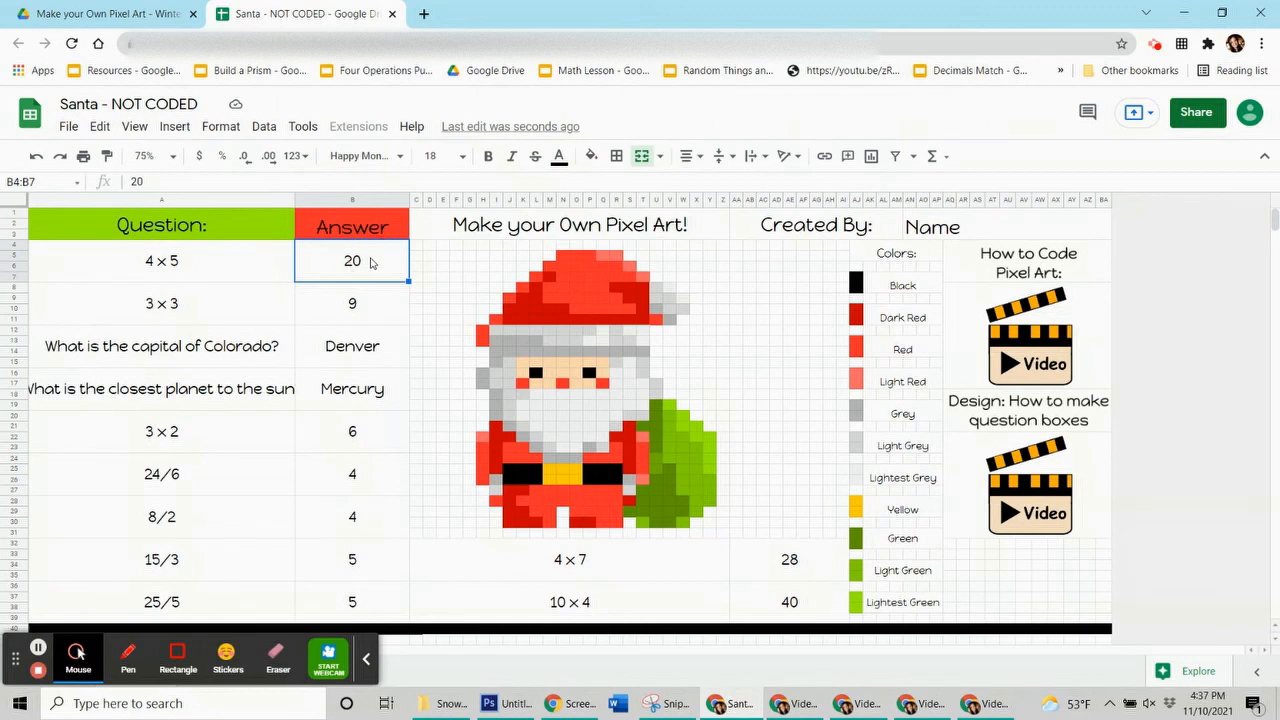
- Examine the cell references of the answers in the Answer column, especially the one for 4 x 5, and the red pixels of Santa's hat
click(357, 304)
click(355, 350)
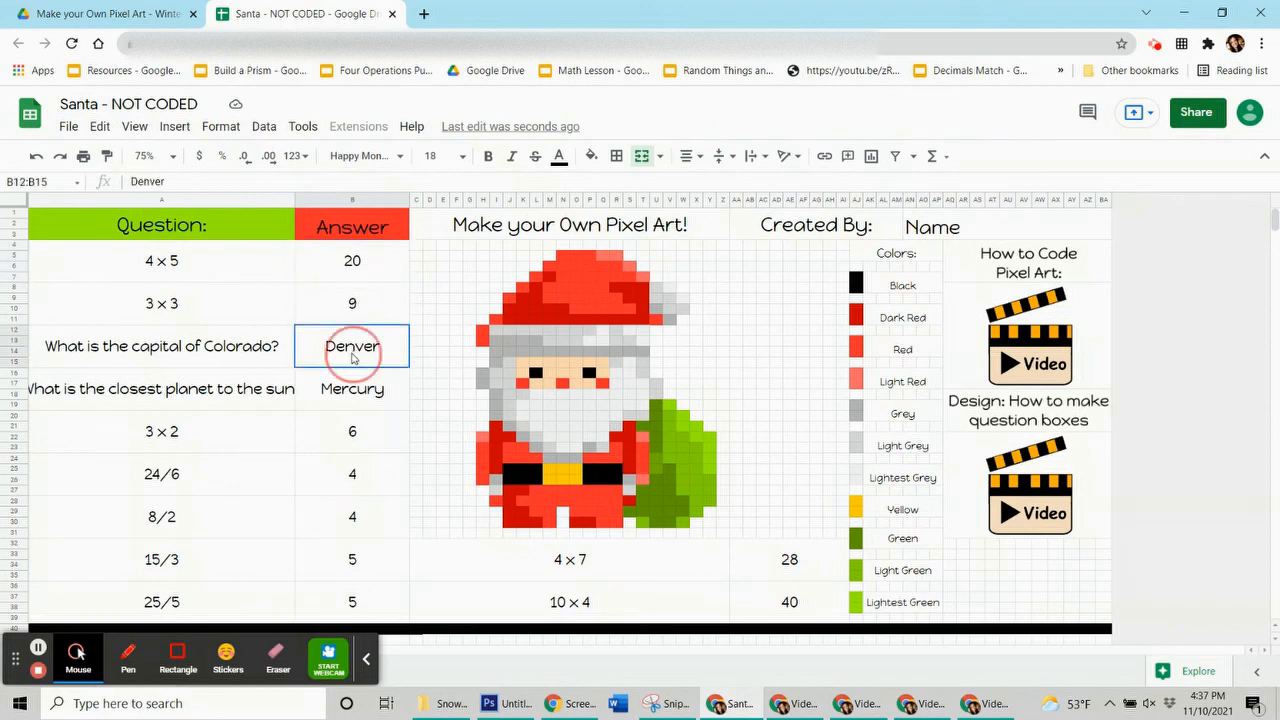
drag(263, 271, 294, 263)
click(318, 262)
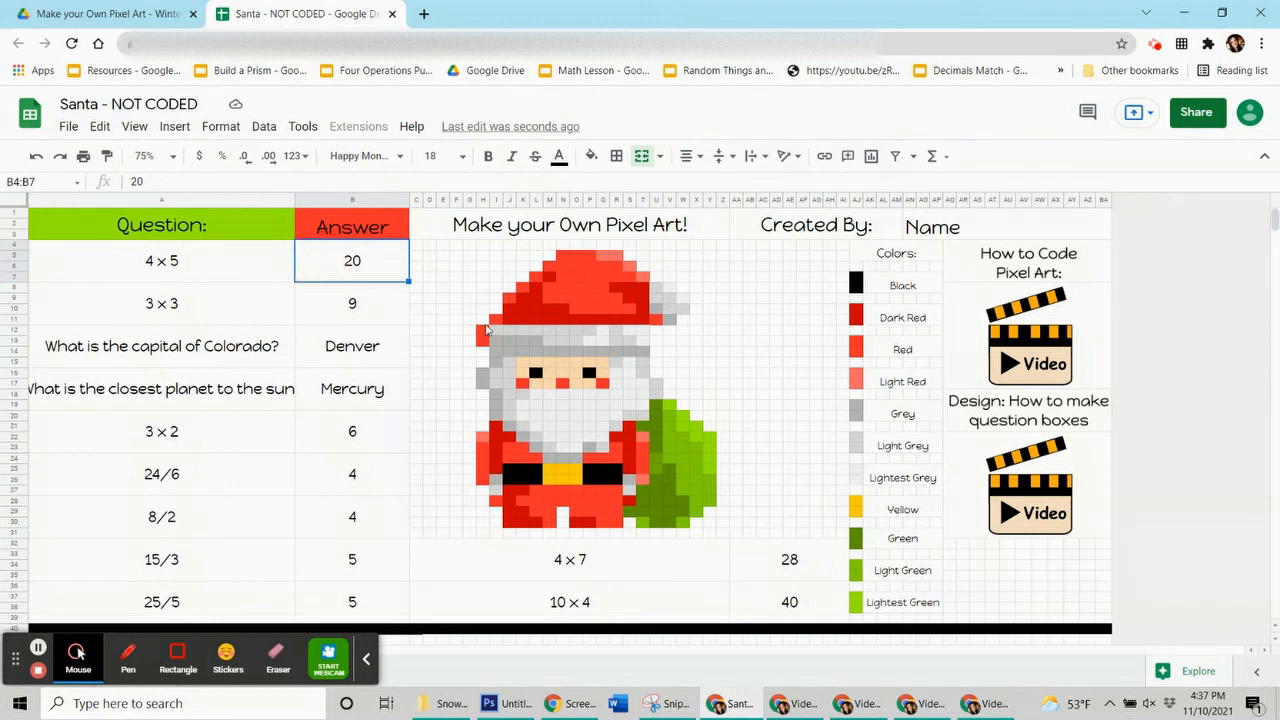
click(580, 286)
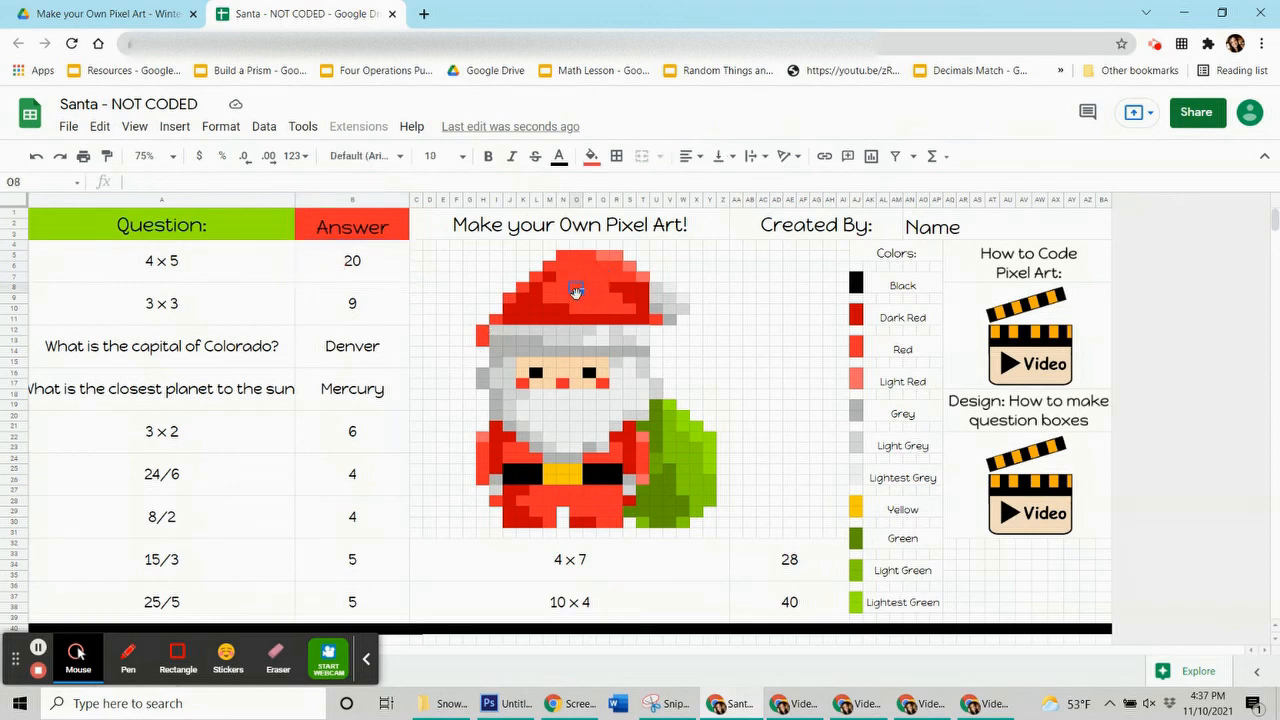
click(580, 308)
click(369, 275)
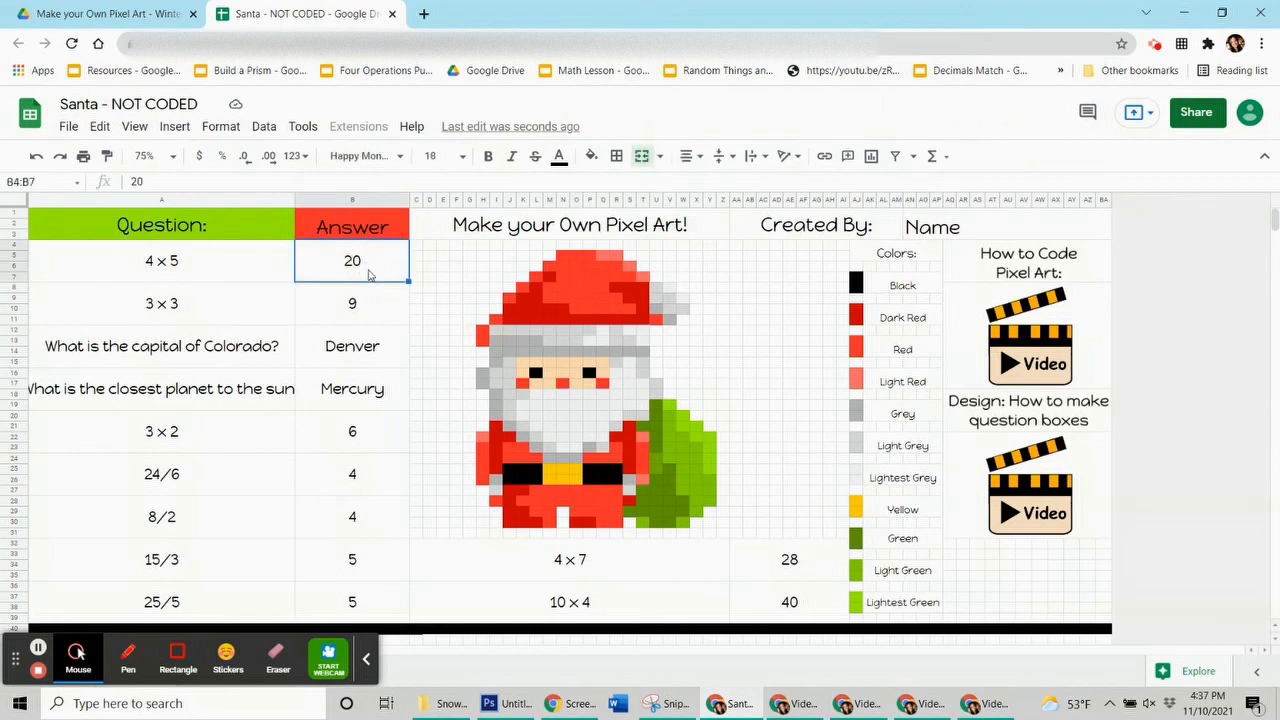
click(369, 275)
click(372, 199)
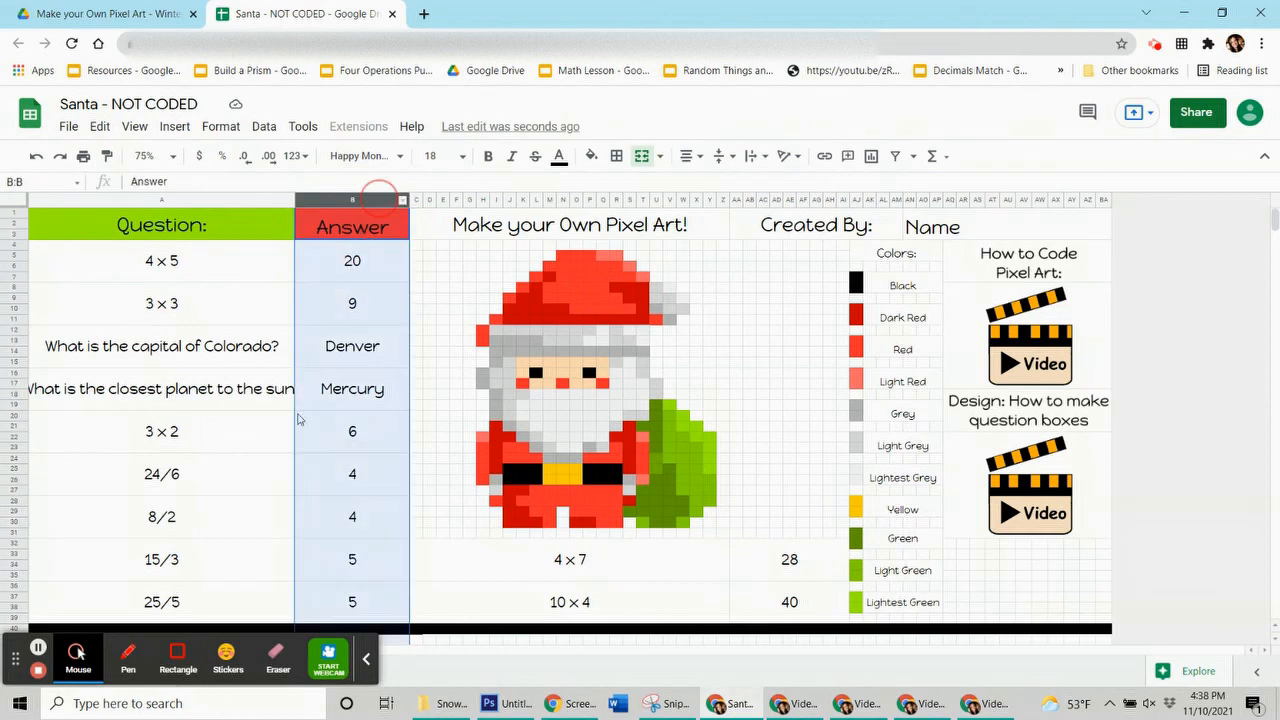
click(343, 276)
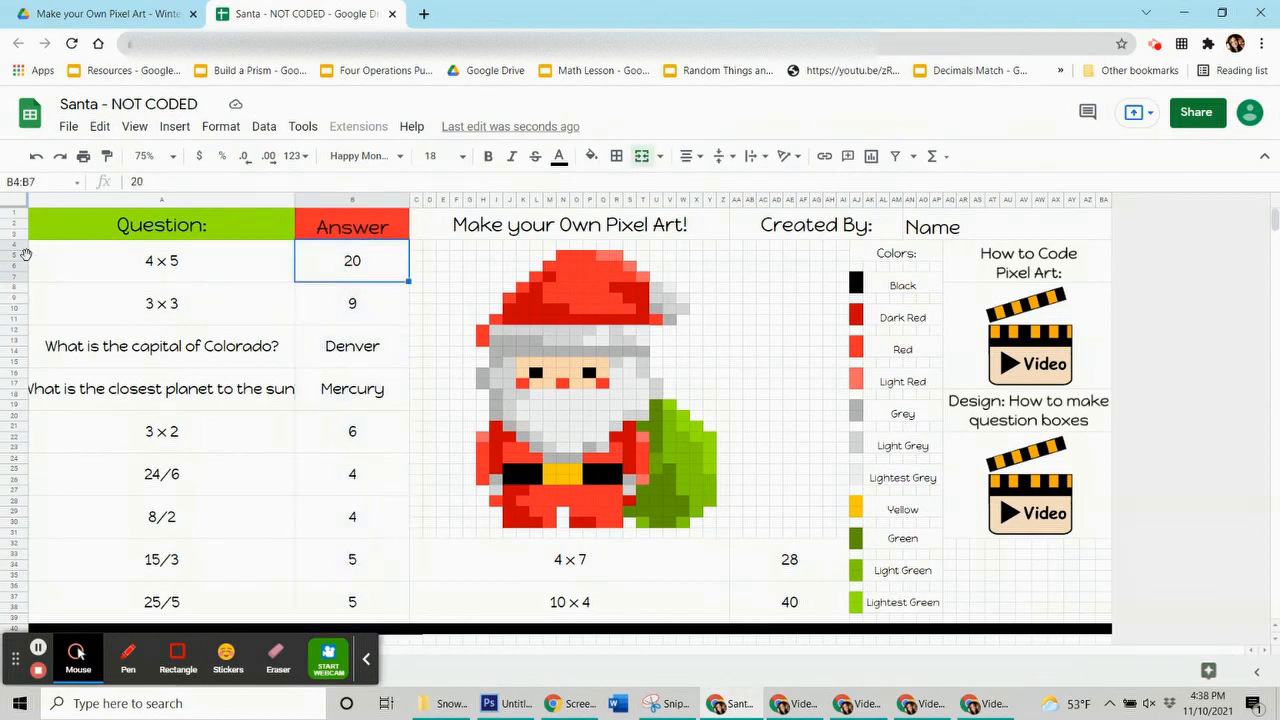
click(301, 255)
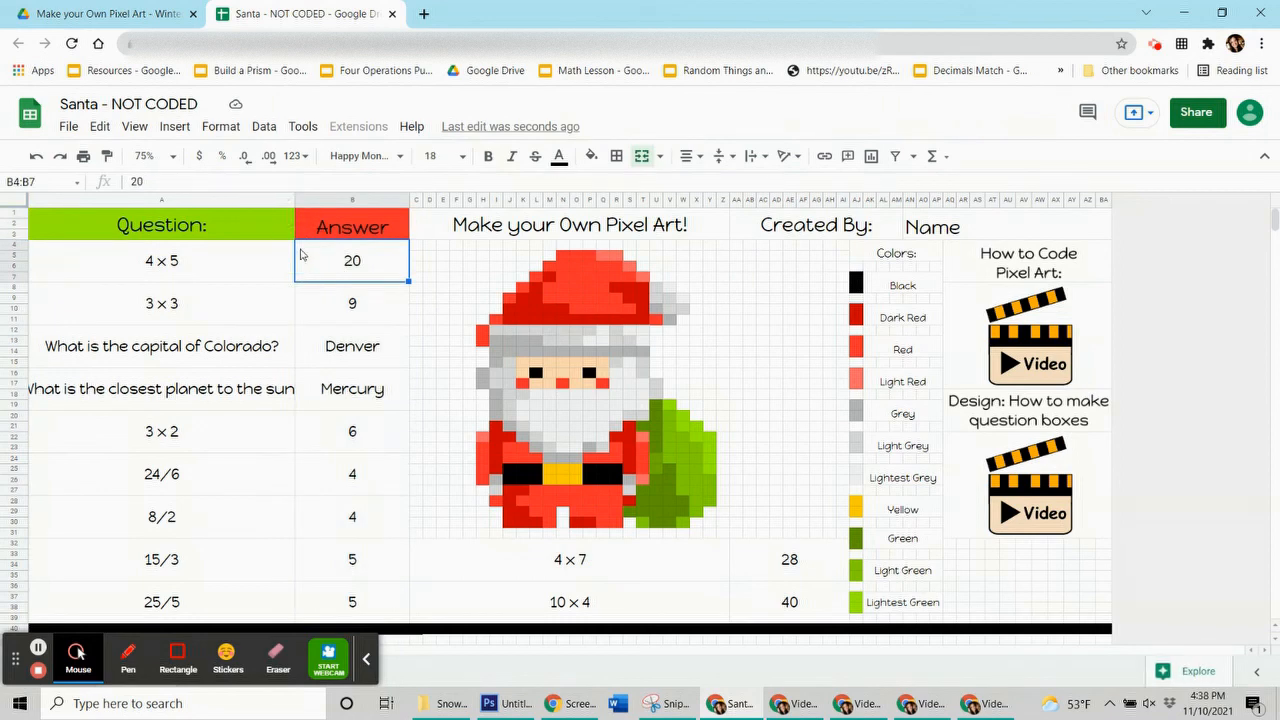
click(381, 255)
click(589, 300)
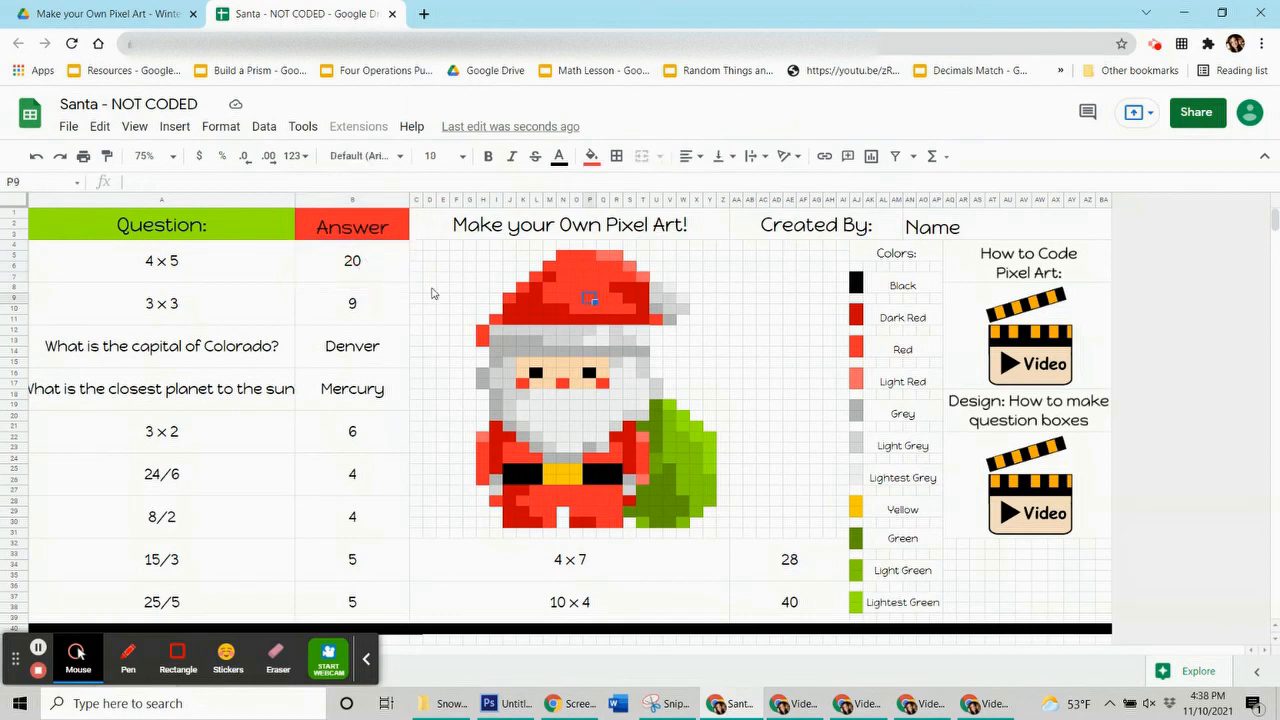
- Examine the column letter and row numbers of the answer cells for 4 x 5 and 3 x 3
click(385, 270)
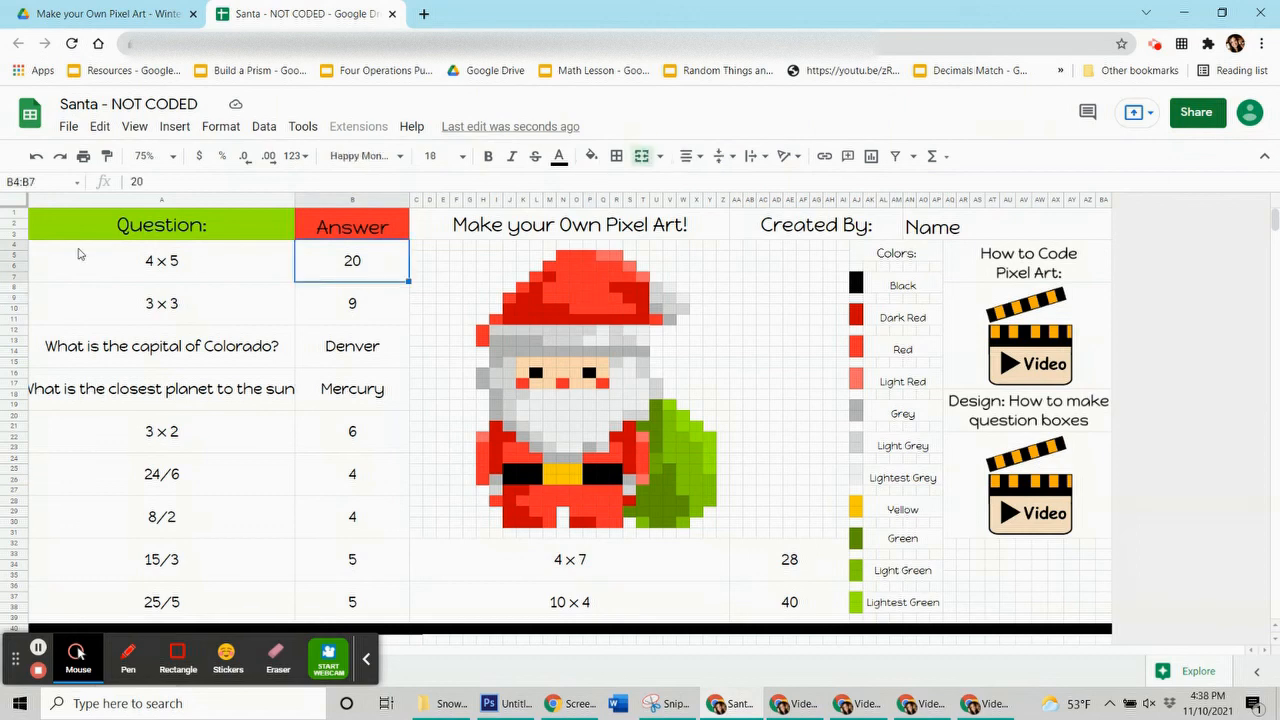
click(364, 264)
click(370, 262)
click(383, 273)
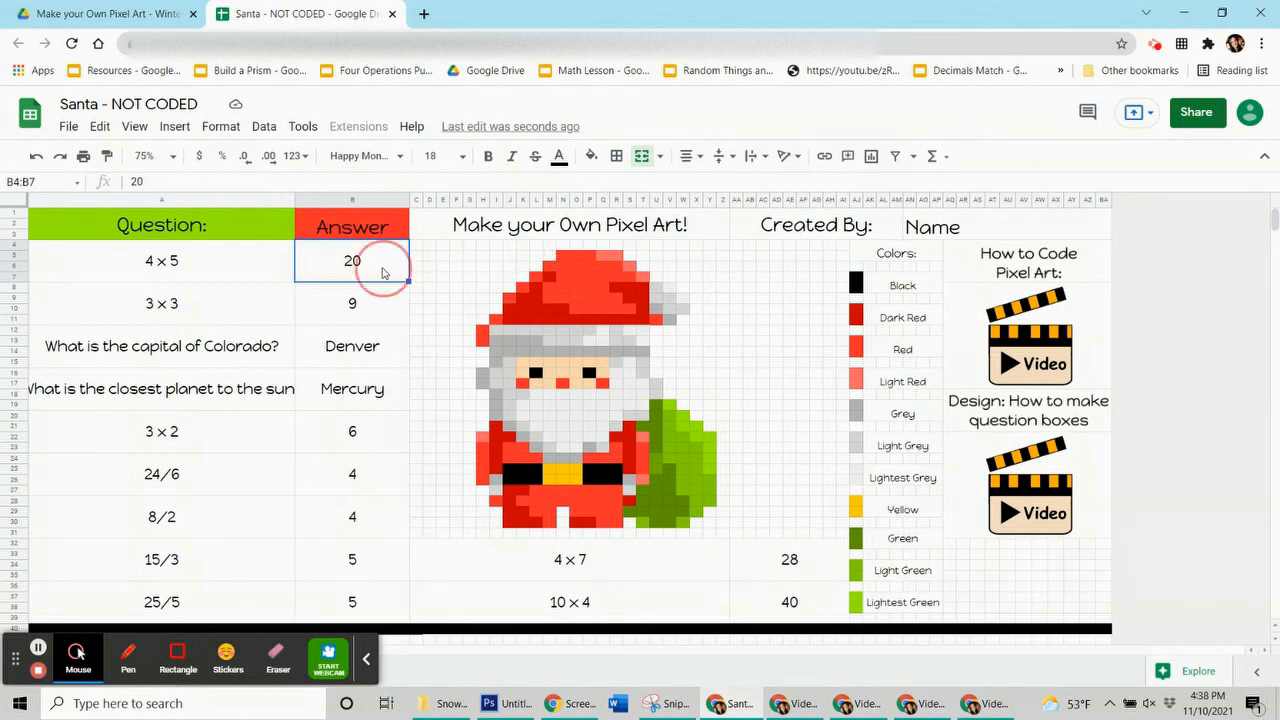
click(352, 312)
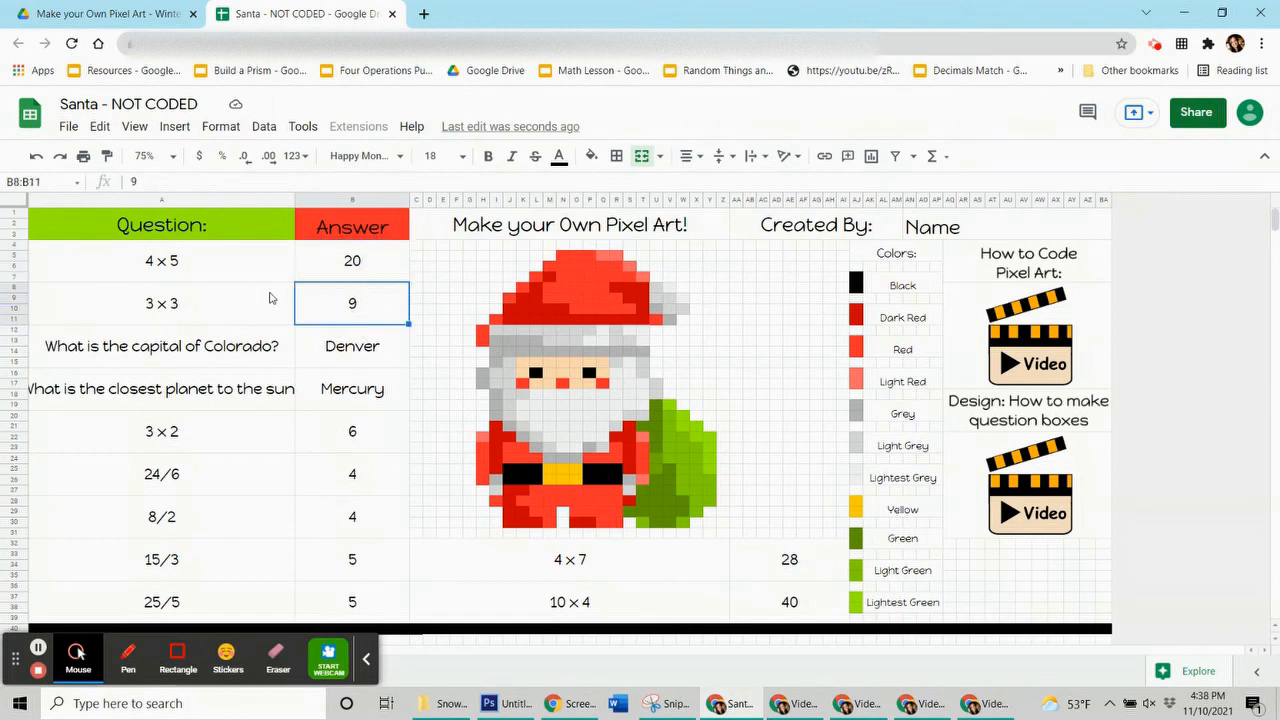
click(329, 309)
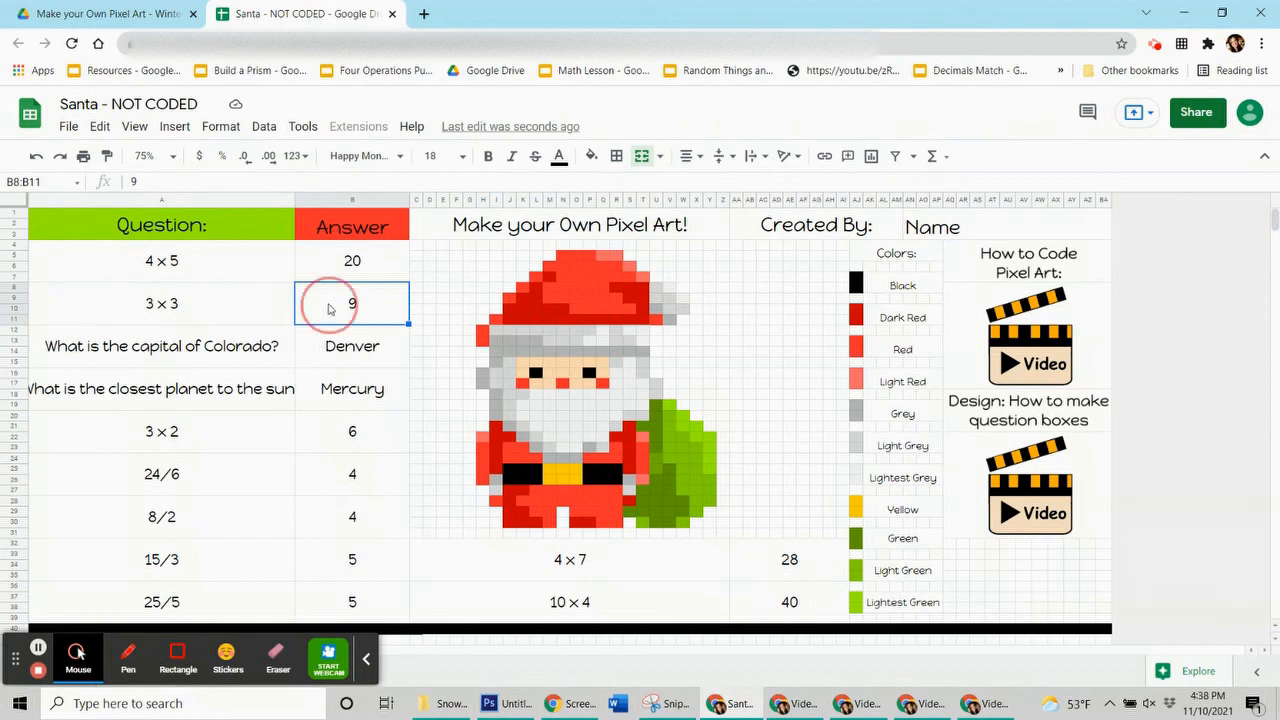
click(415, 292)
click(333, 310)
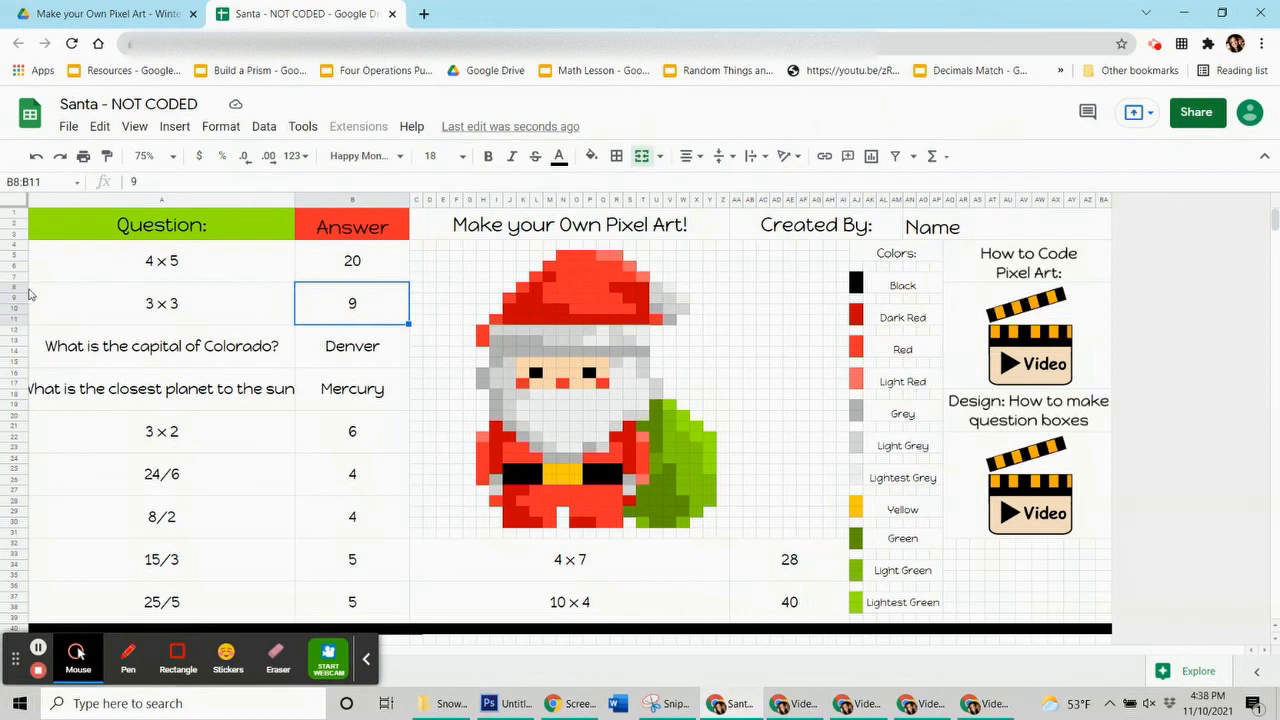
- Compare the cell references of the Denver, Mercury and 3 x 2 answers with that of the 4 x 5 answer
click(308, 346)
click(343, 389)
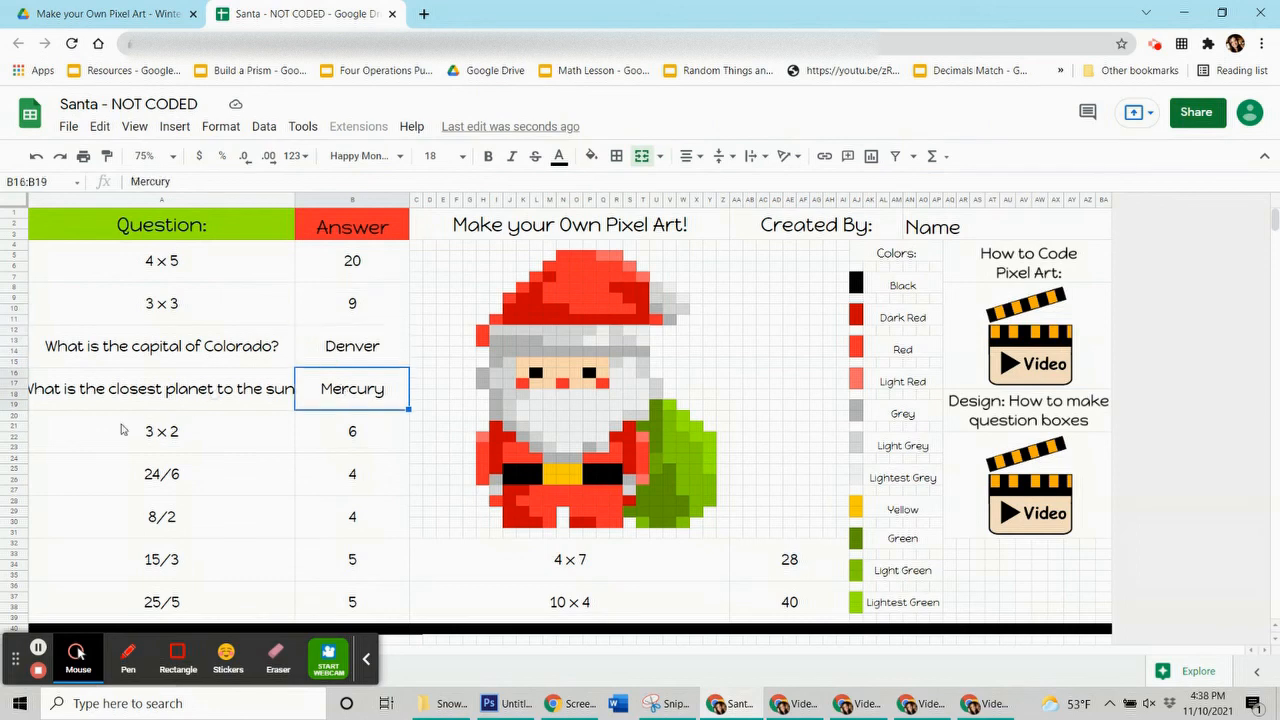
click(363, 264)
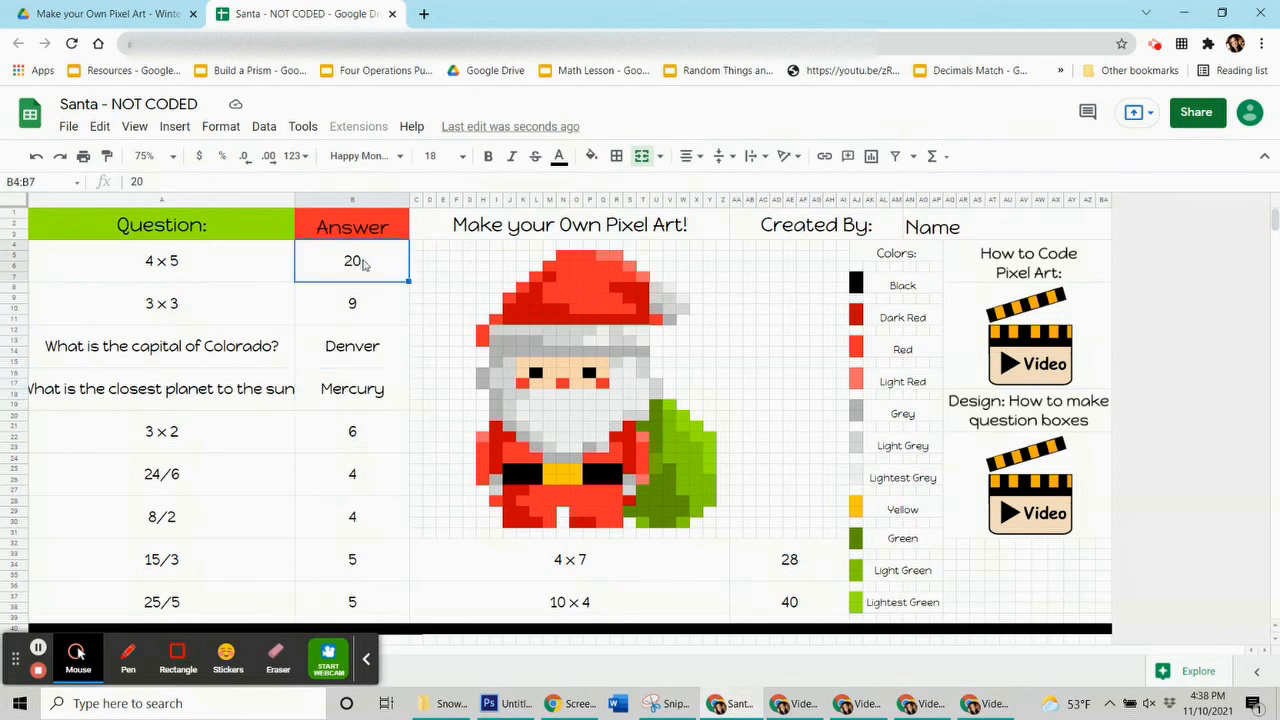
click(372, 305)
click(358, 352)
click(356, 430)
click(386, 263)
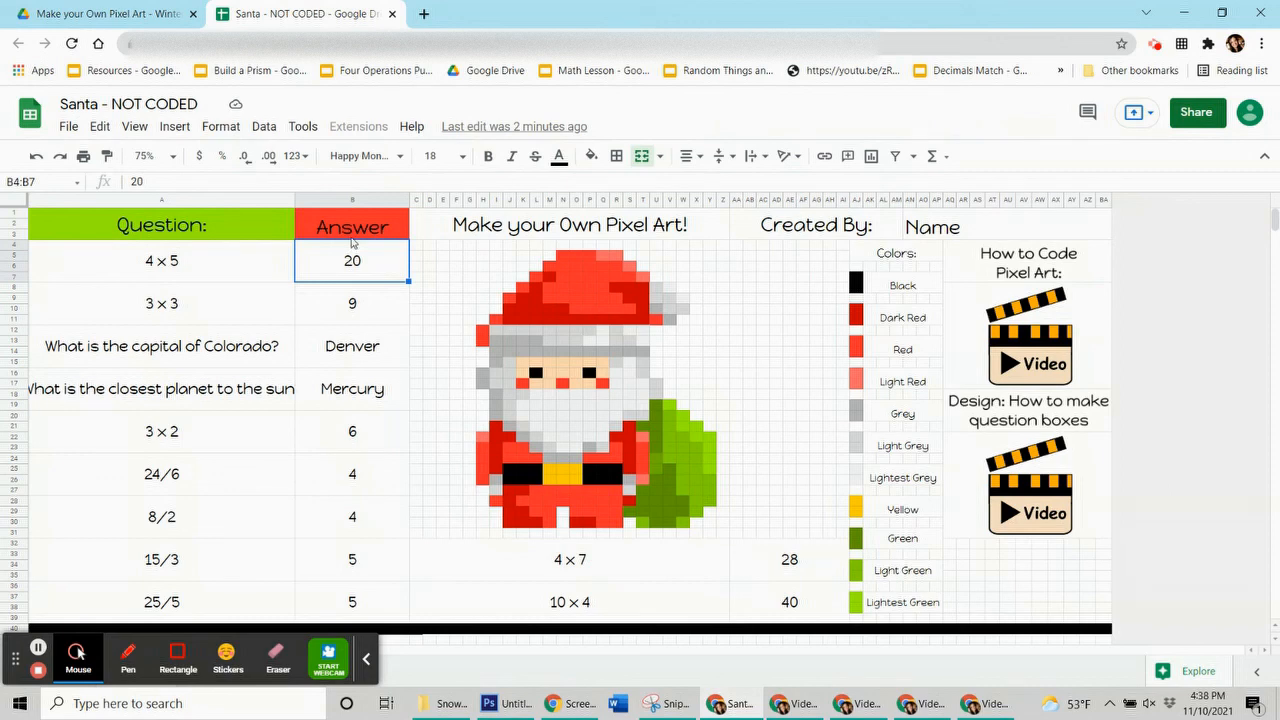
click(37, 647)
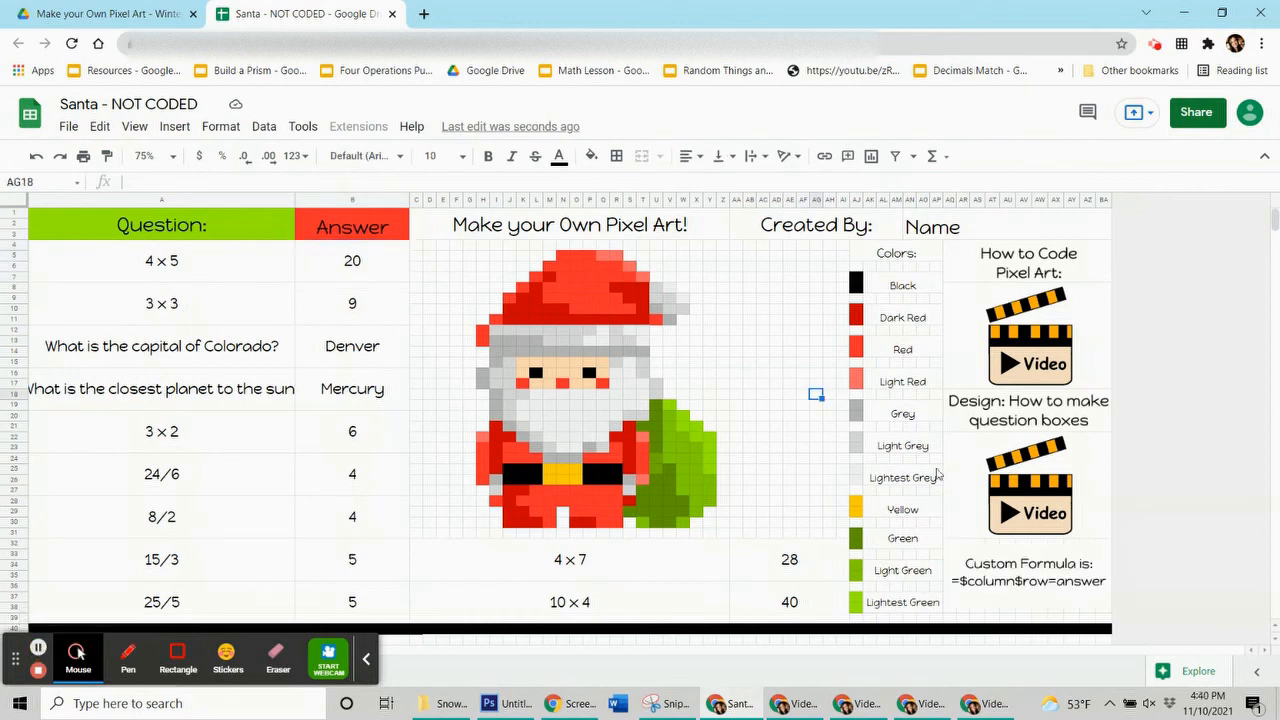
- Compare the custom formula note below the videos with the cell reference of the 4 x 5 answer
click(1052, 579)
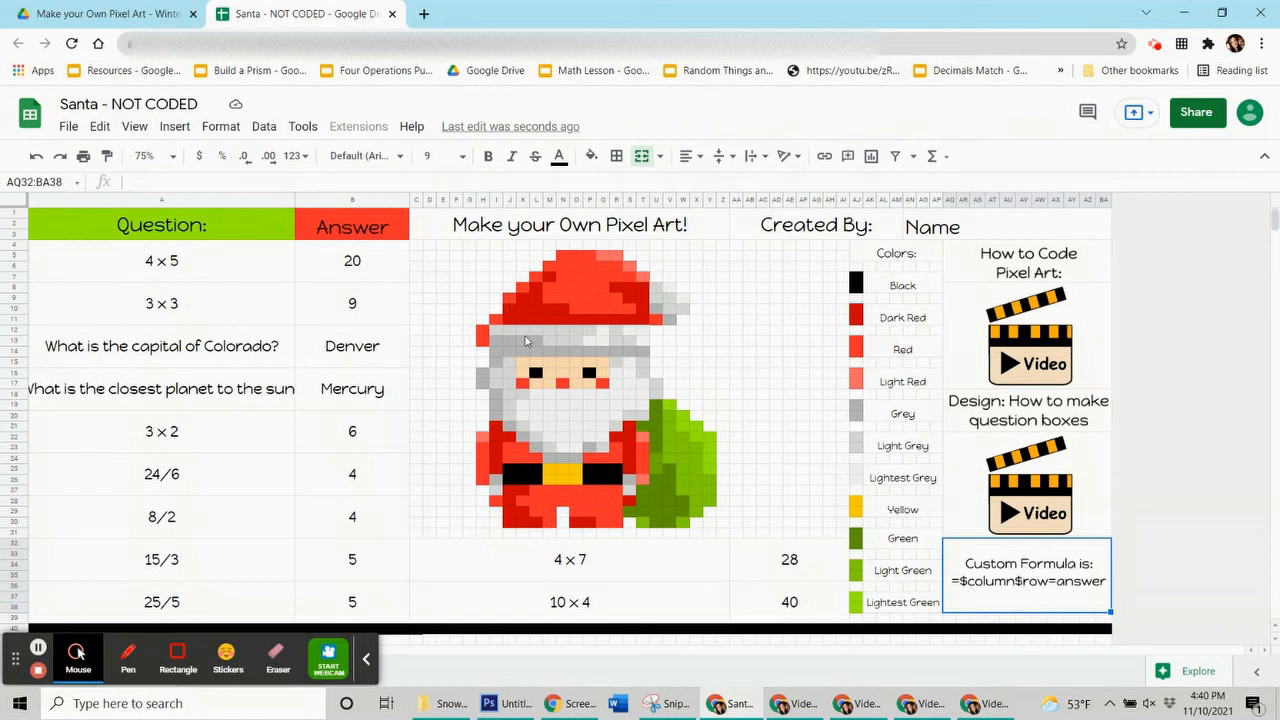
click(353, 279)
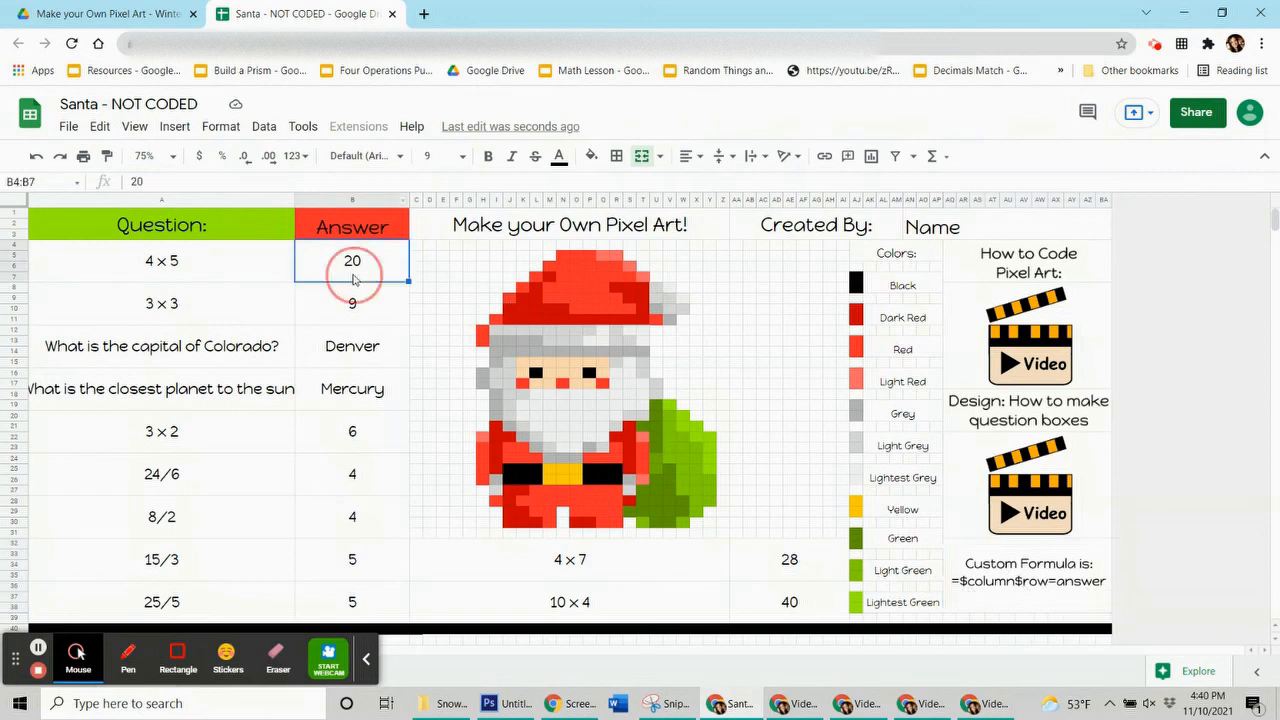
click(1062, 563)
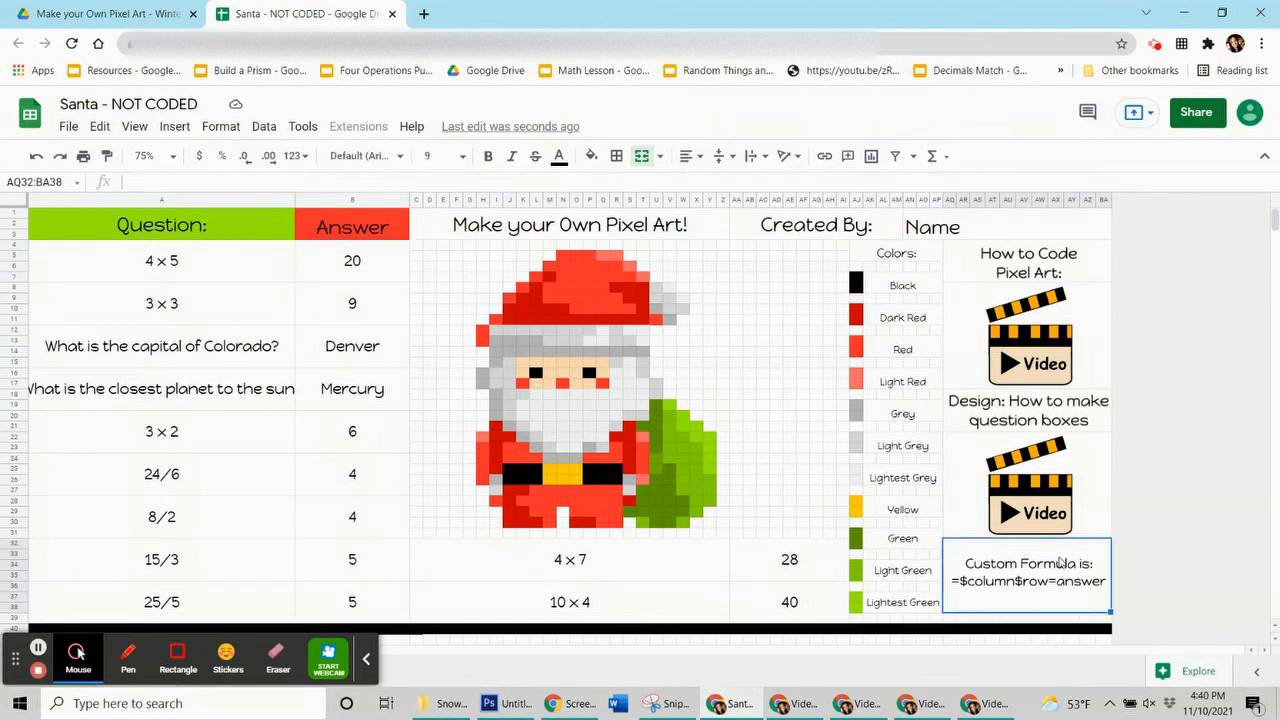
click(389, 282)
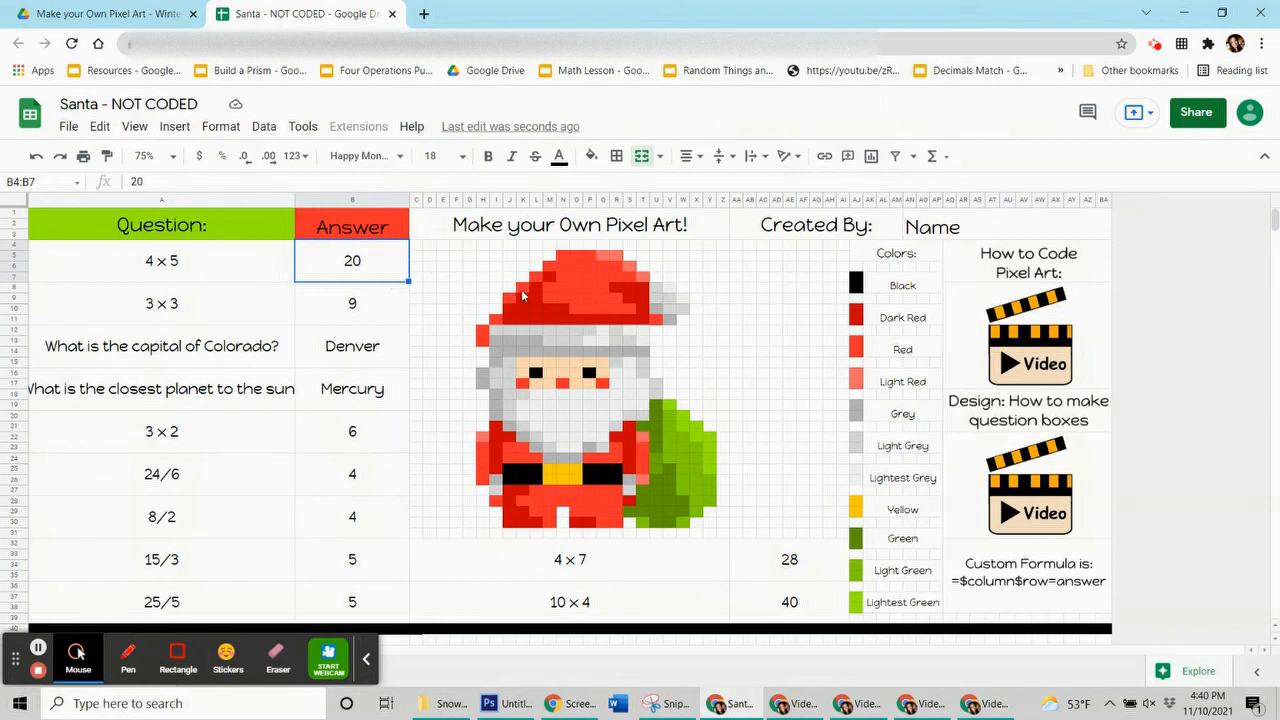
- Check which fill colour the yellow pixels of Santa's belt buckle use
click(553, 472)
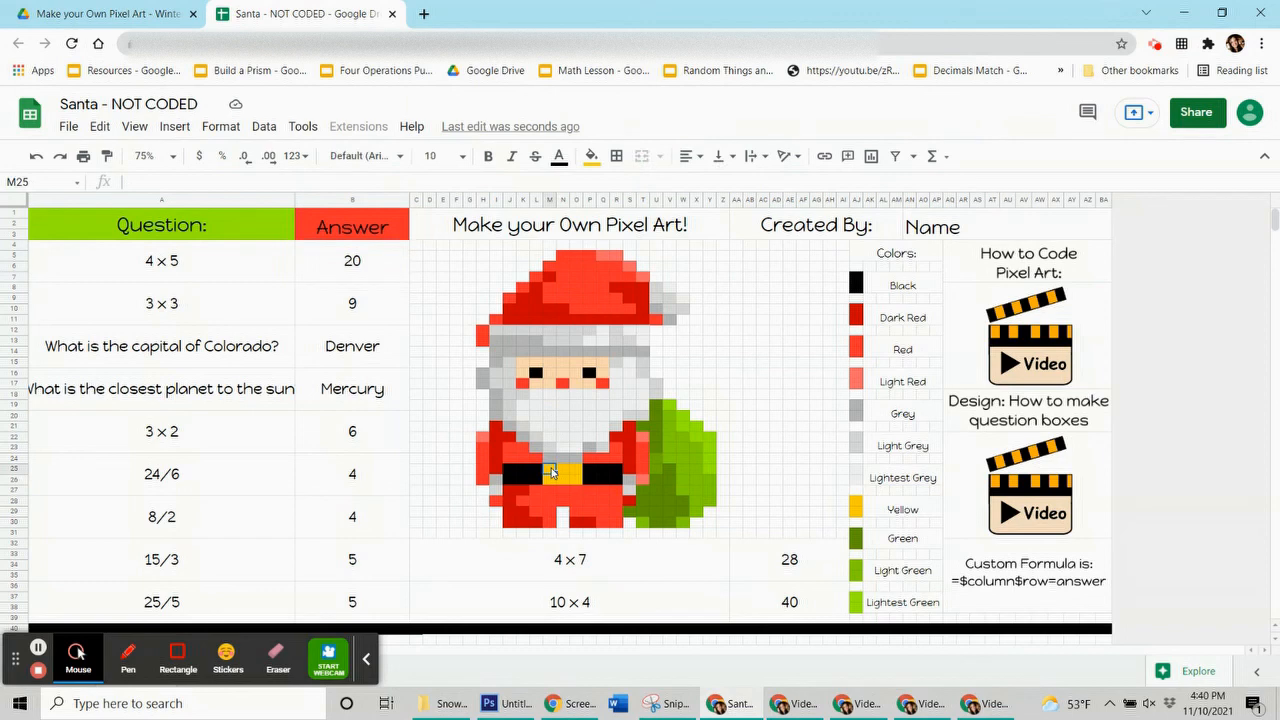
click(564, 472)
click(565, 481)
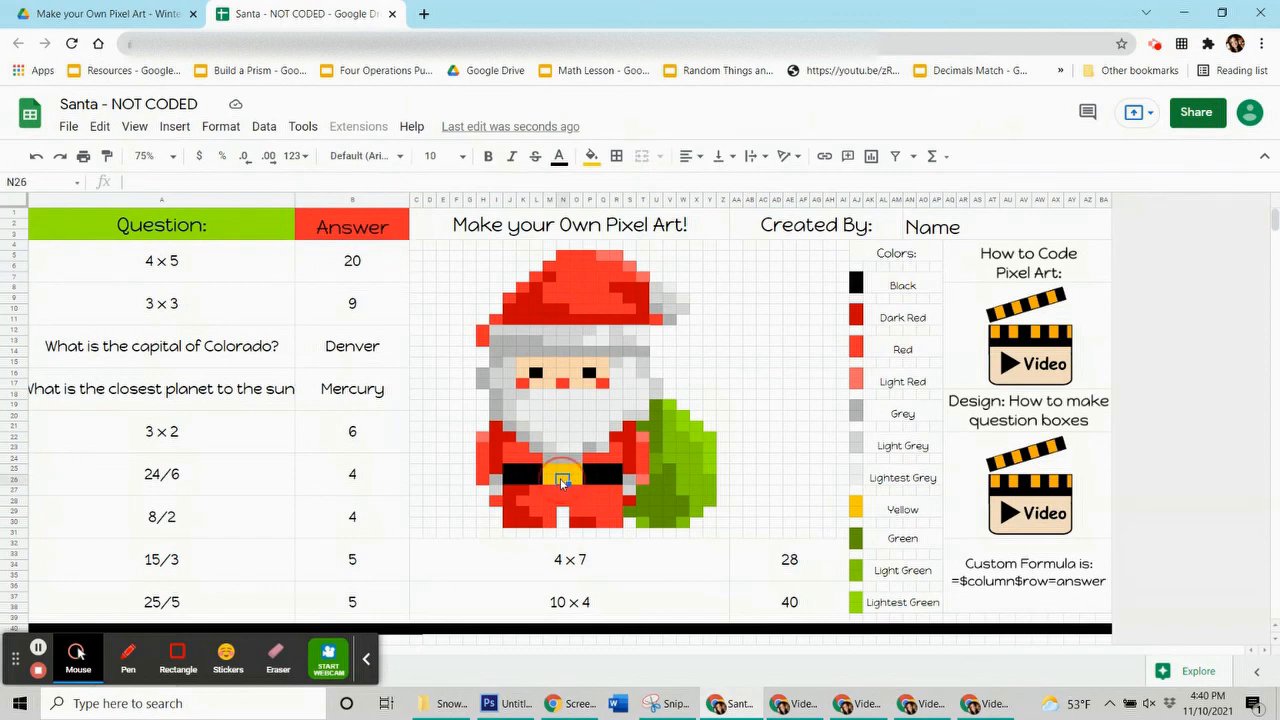
click(591, 156)
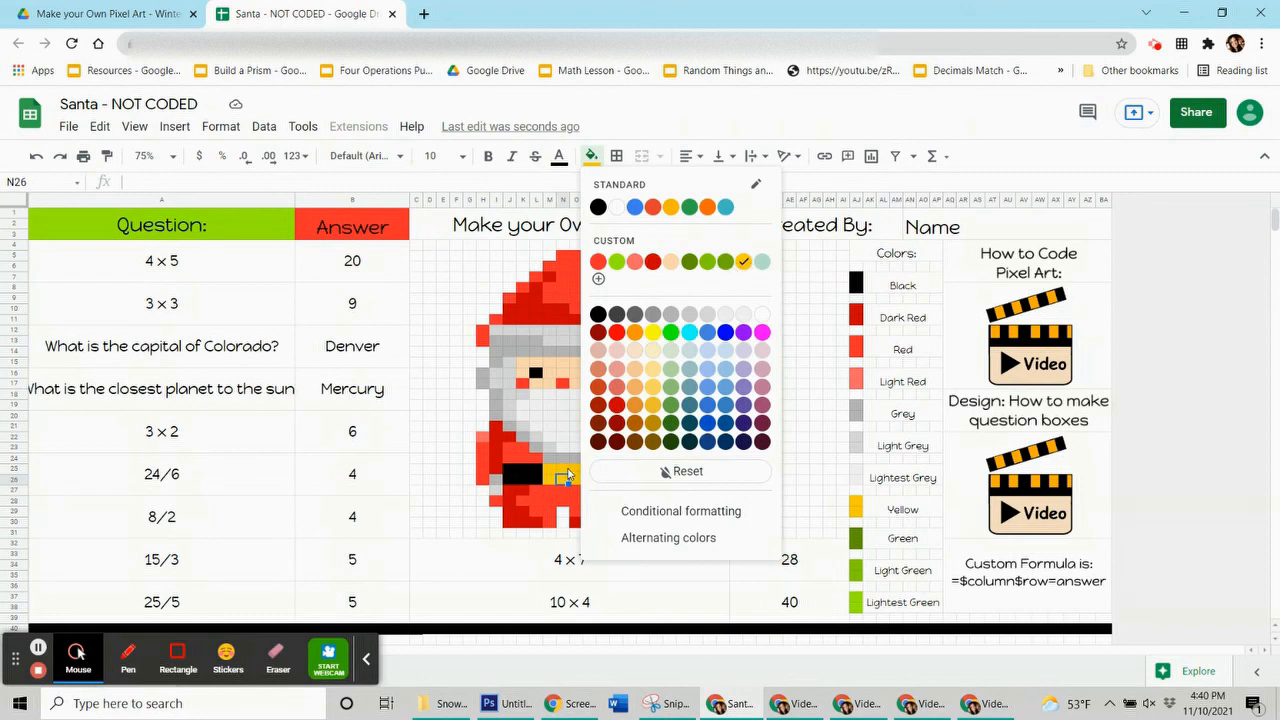
click(565, 470)
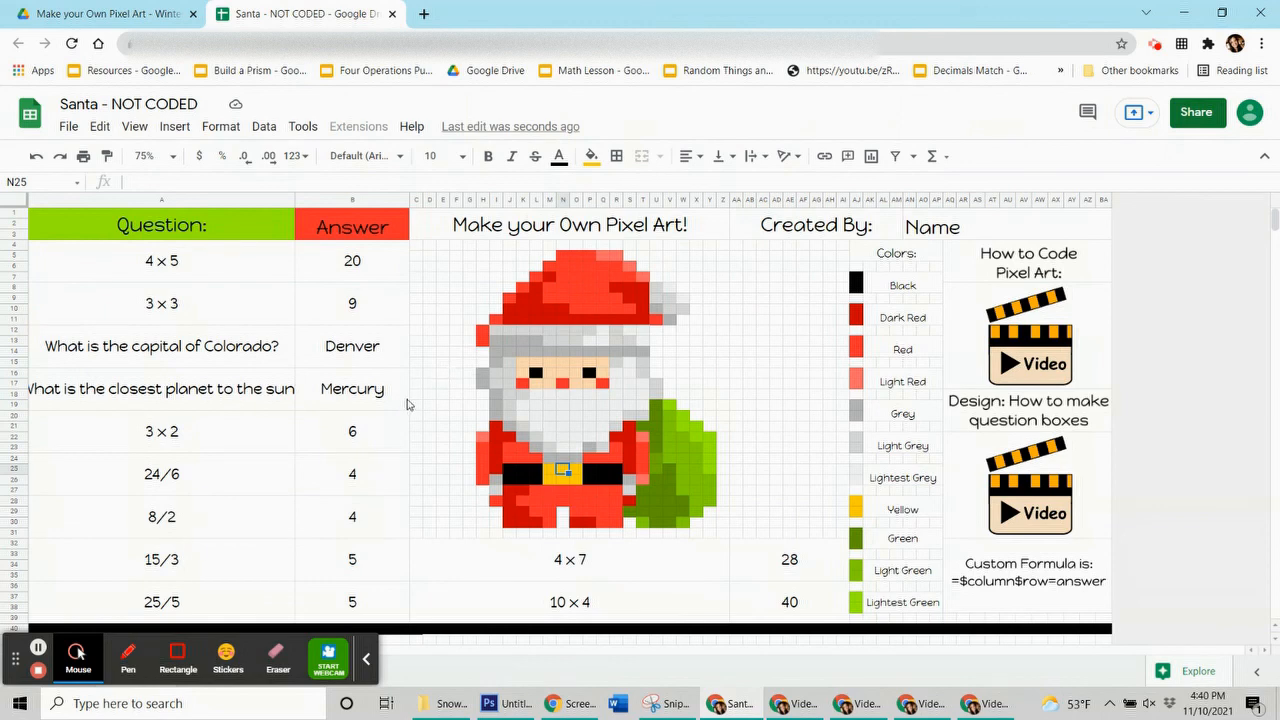
- Start a conditional formatting rule on the 4 x 5 answer cell with the custom yellow of the belt buckle as its fill
click(392, 276)
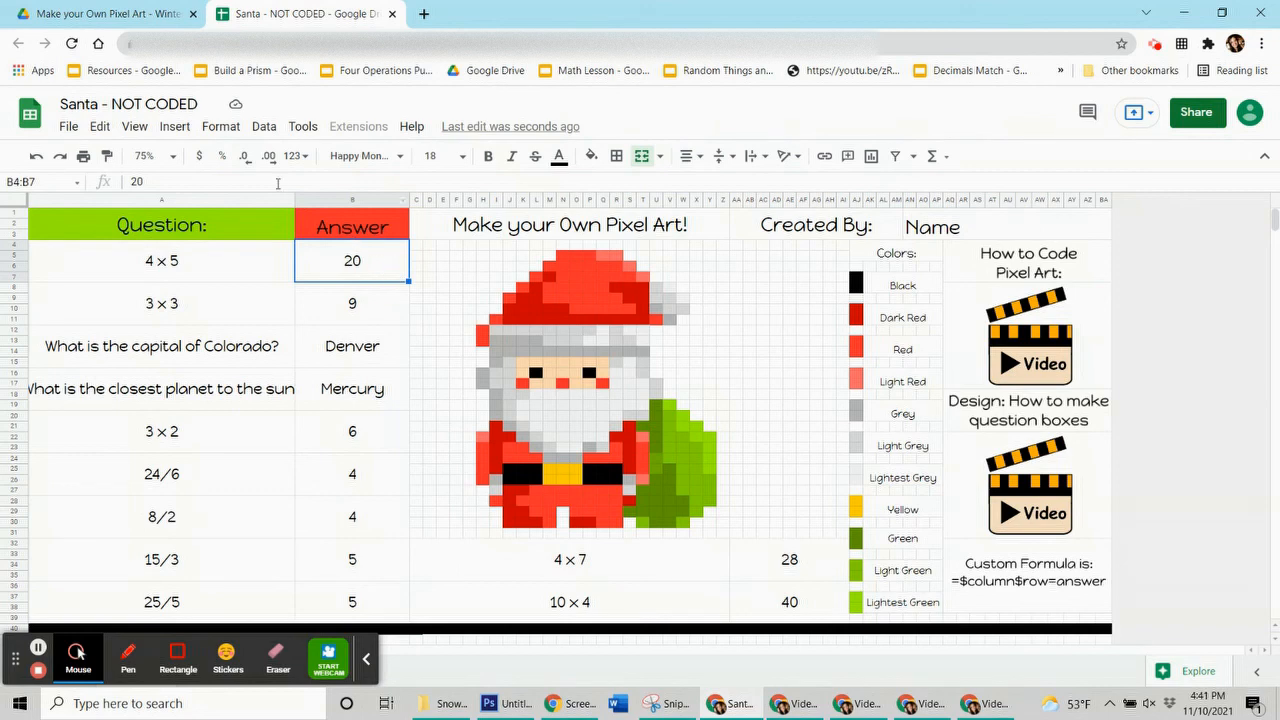
click(221, 127)
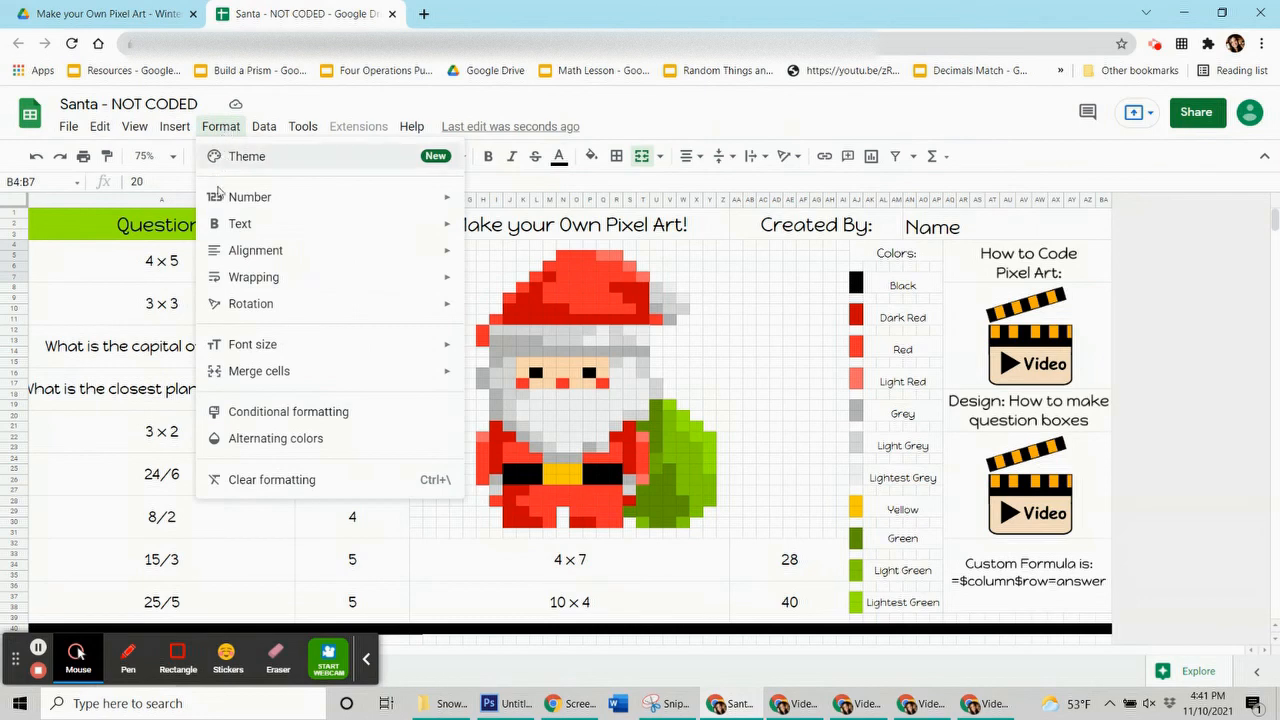
click(248, 420)
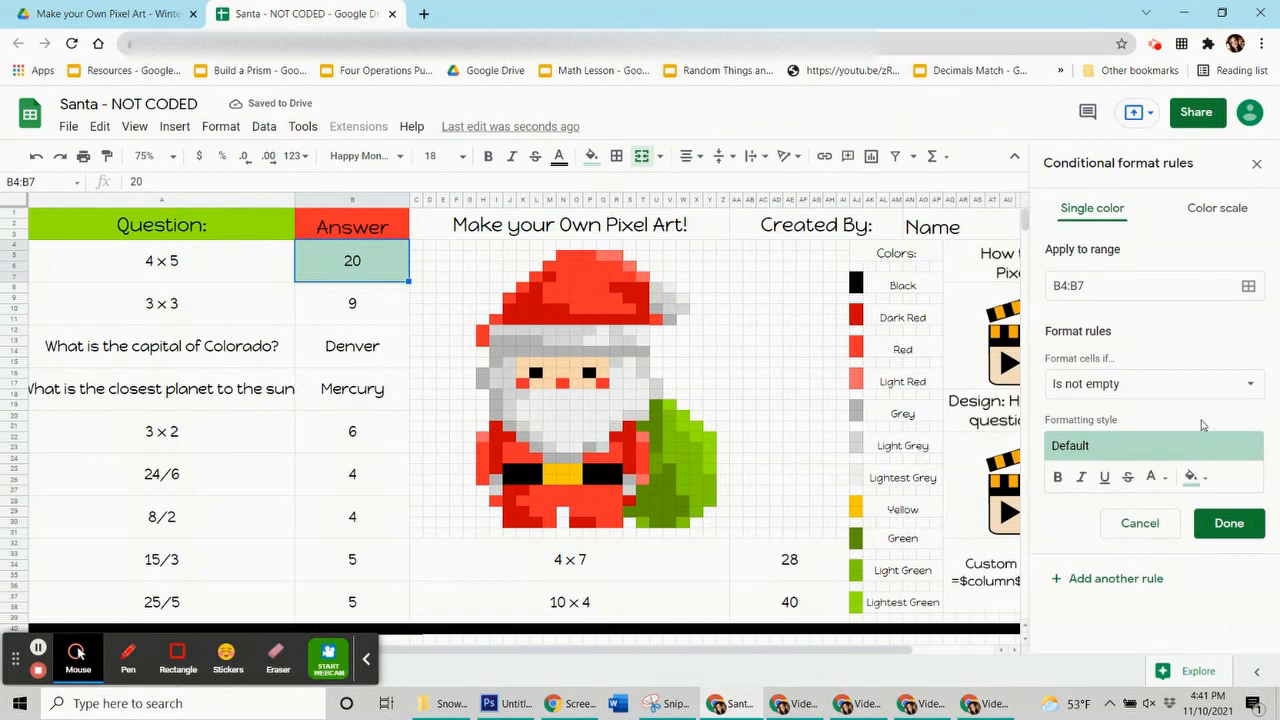
click(1193, 478)
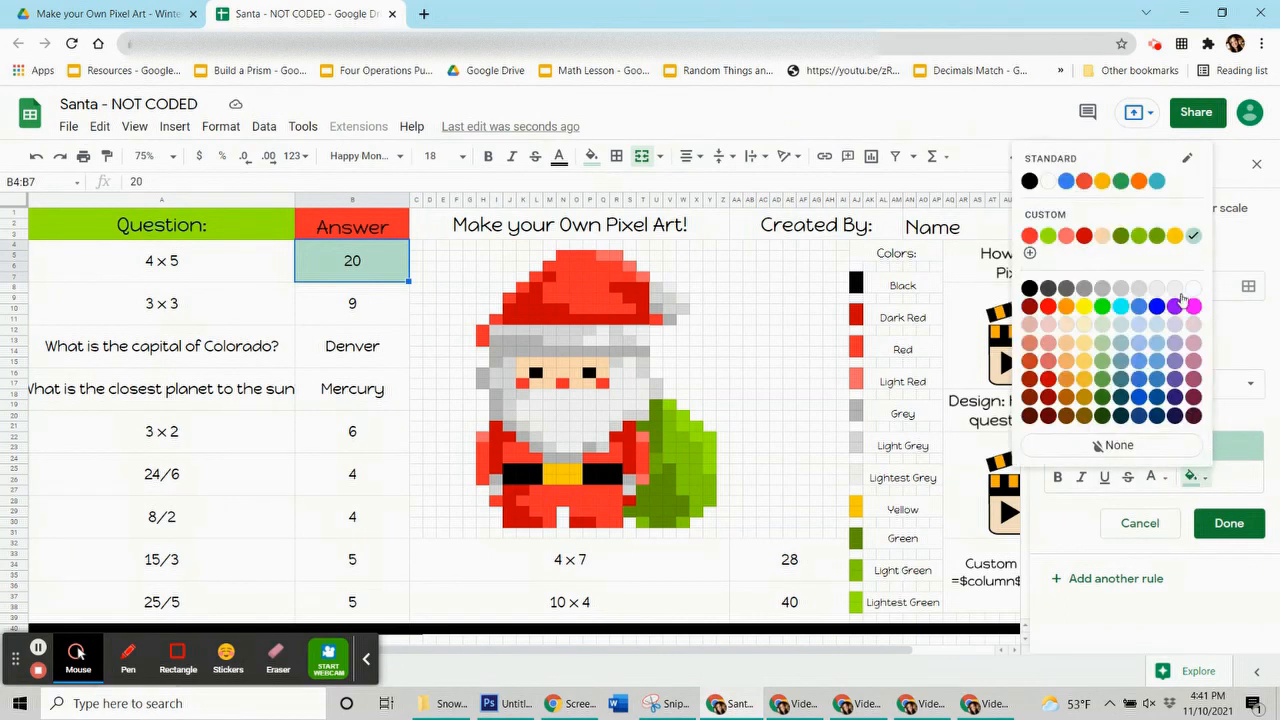
click(1174, 237)
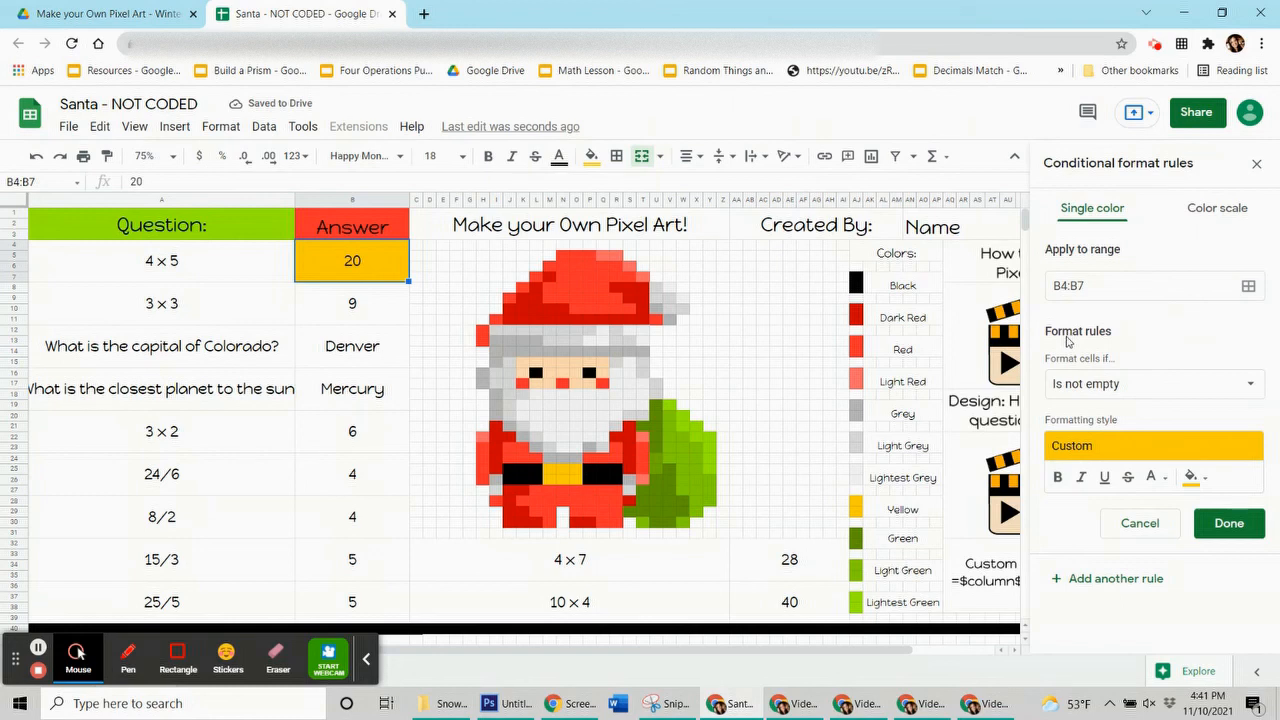
- Set the rule's condition to the custom formula =$b$4=20
click(1103, 387)
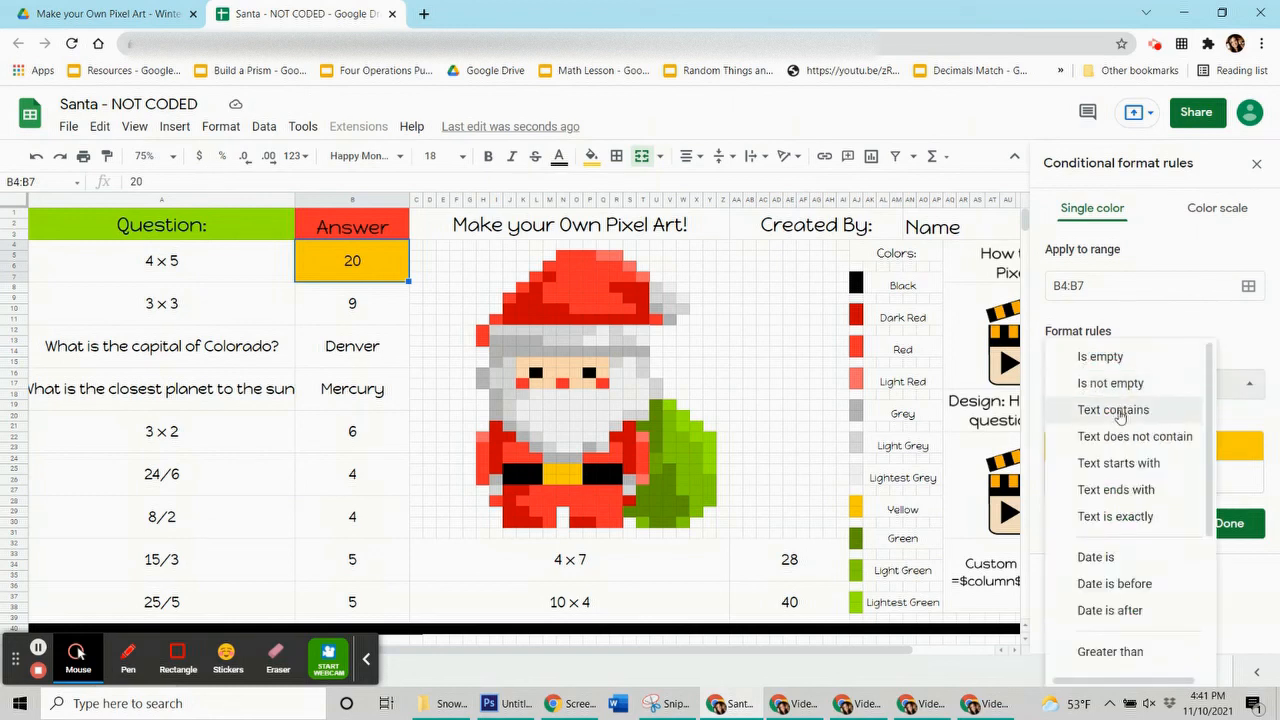
scroll(1118, 415, down, 3)
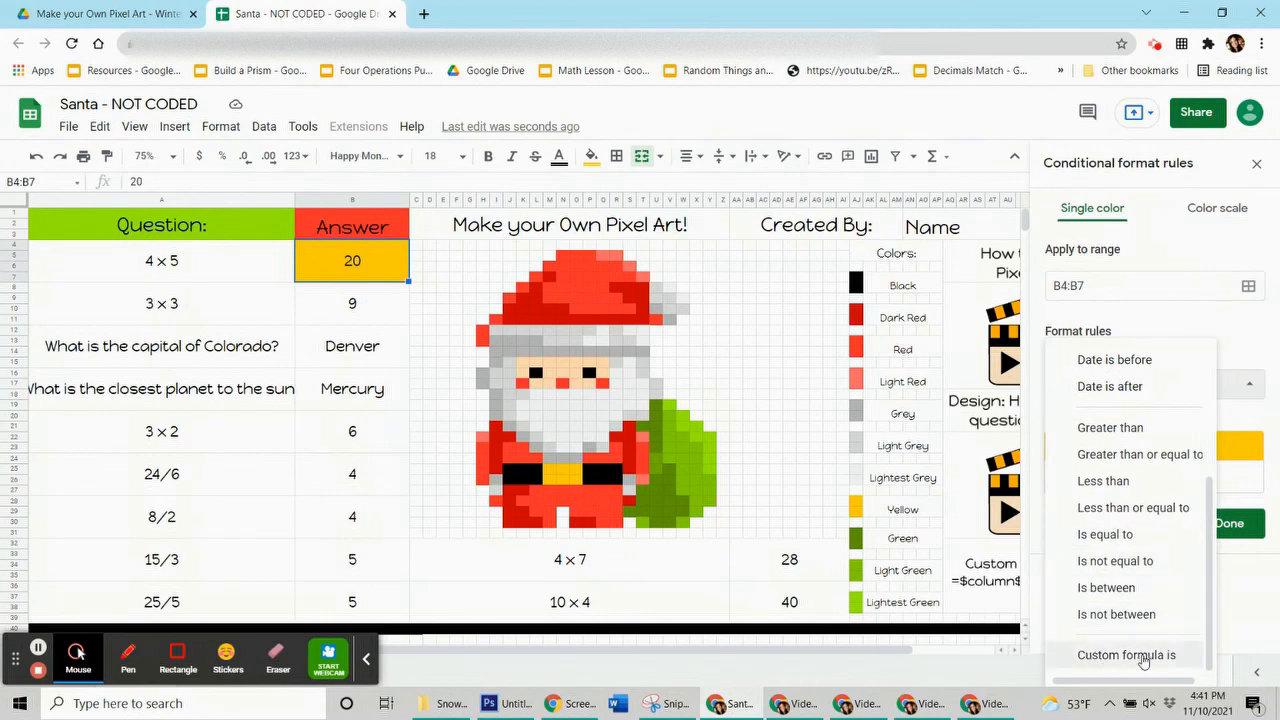
click(1143, 656)
click(1083, 421)
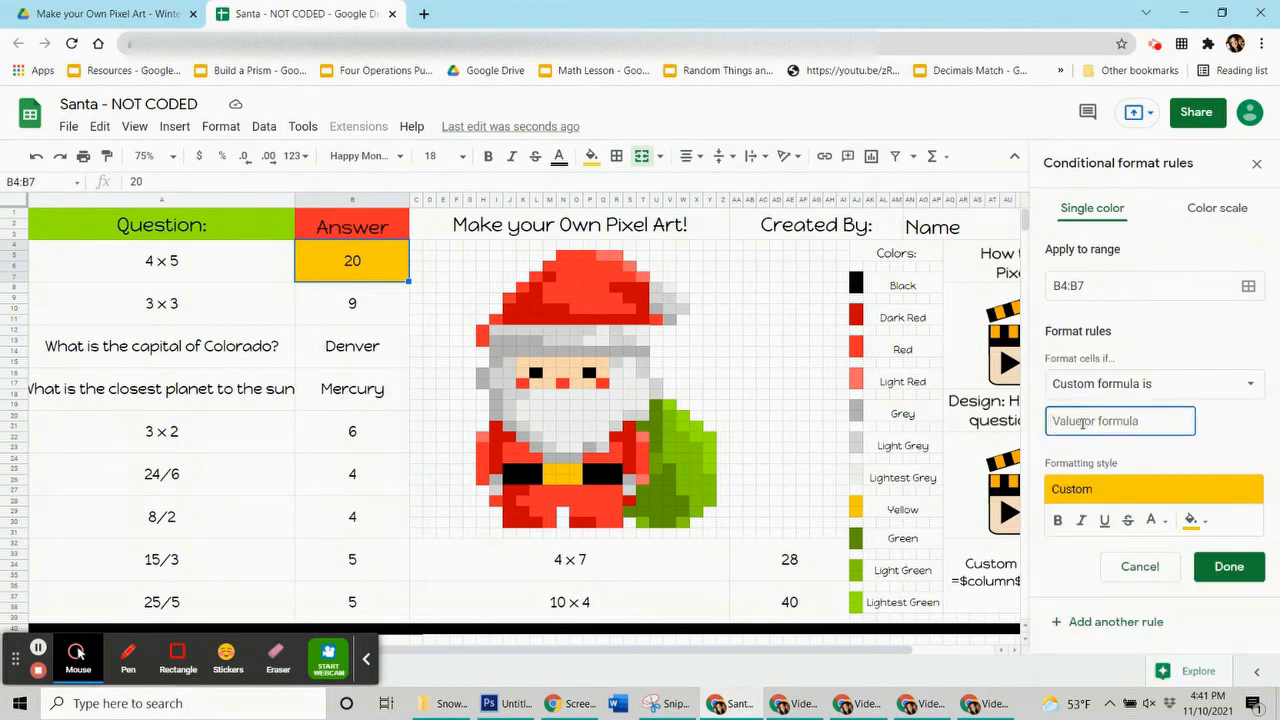
text(=$)
text(b$4=)
click(1128, 419)
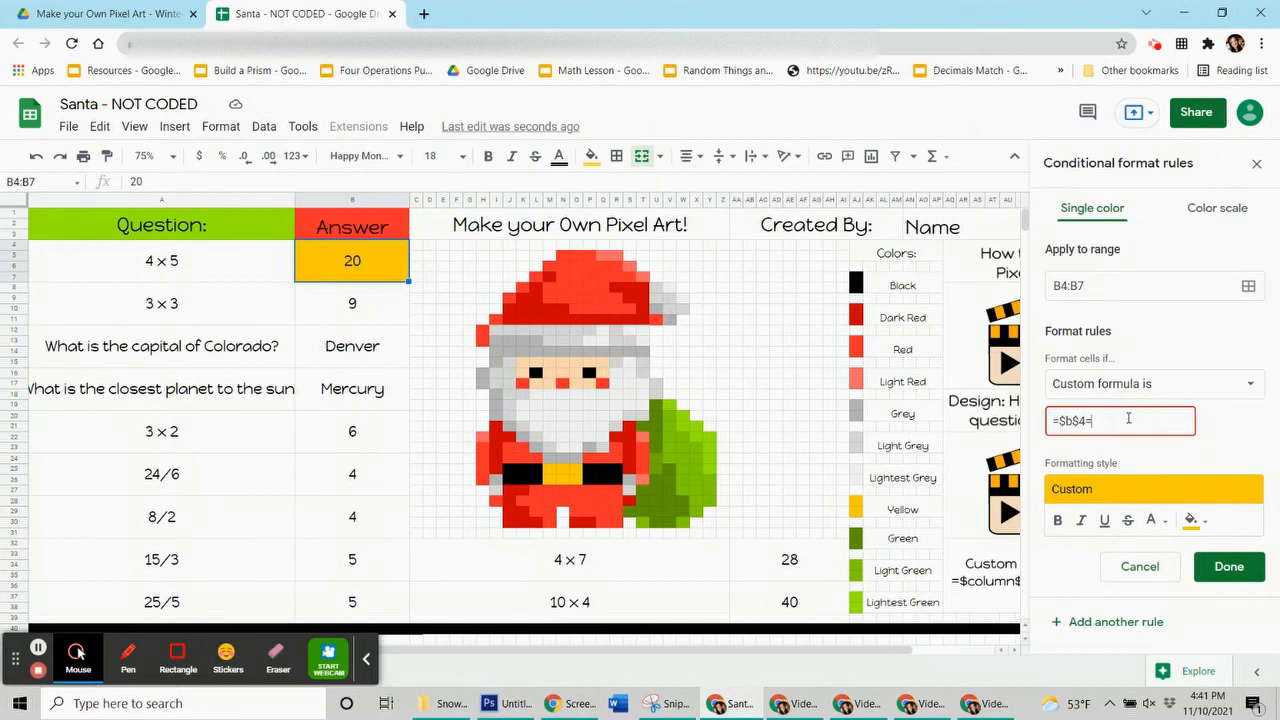
text(20)
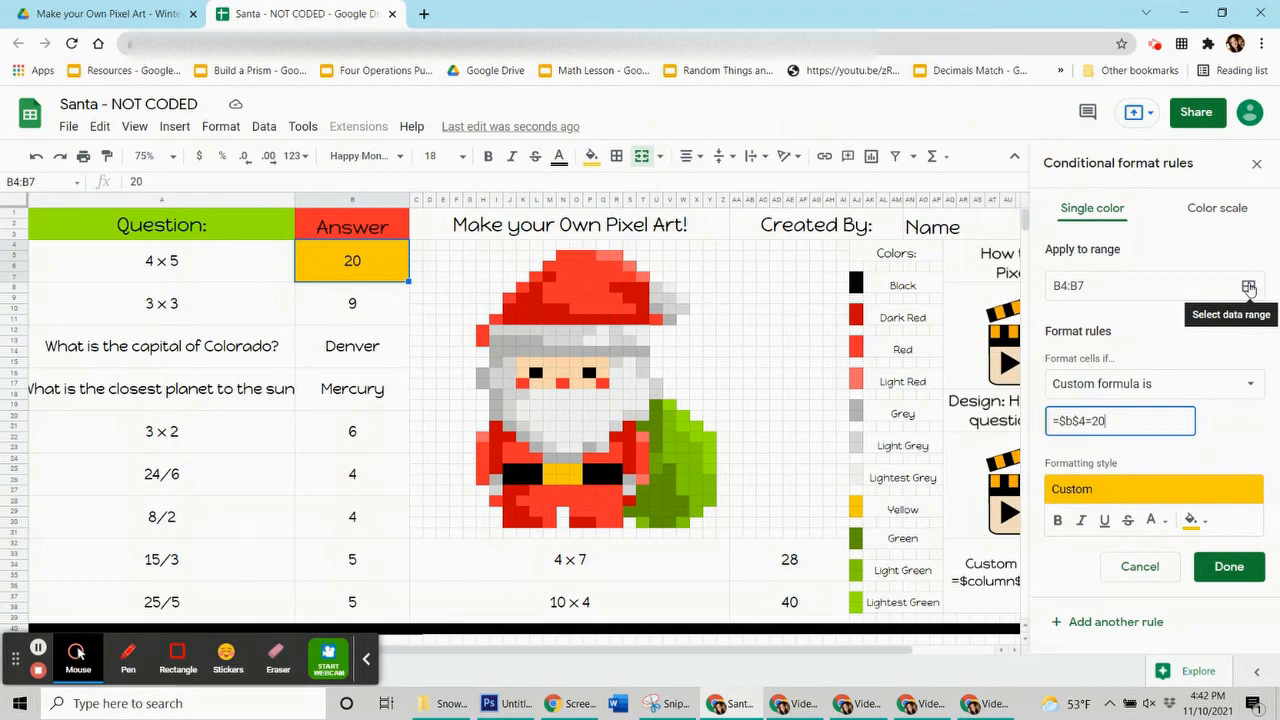
- Add the belt buckle ranges M25:M26, N25:N26 and O25:O26 to the rule alongside B4:B7, and save the rule
click(338, 280)
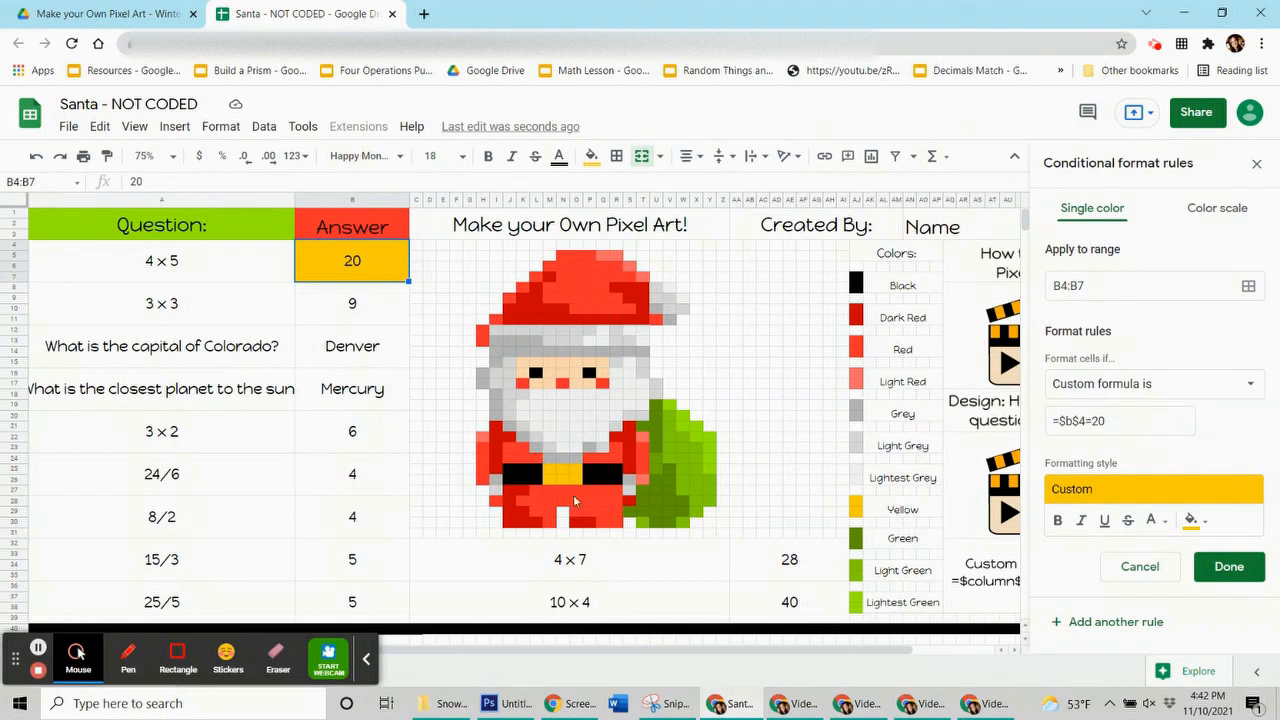
click(1248, 287)
drag(688, 300, 340, 322)
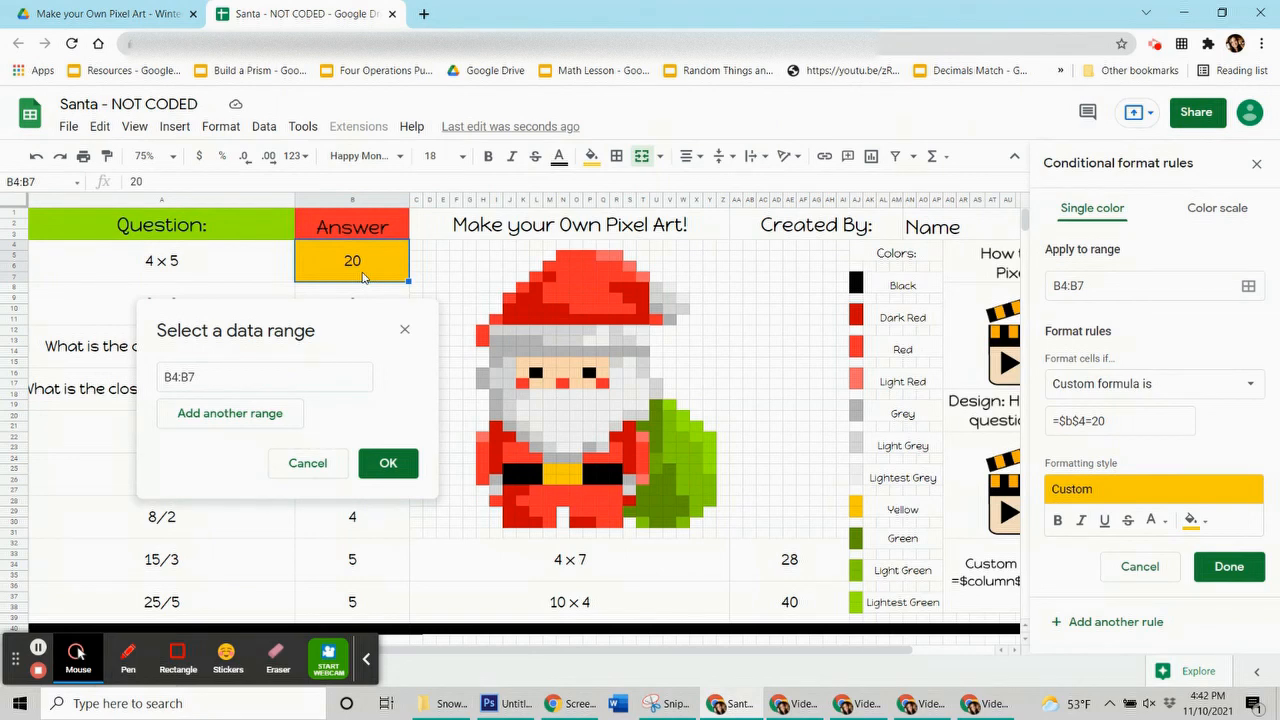
click(549, 474)
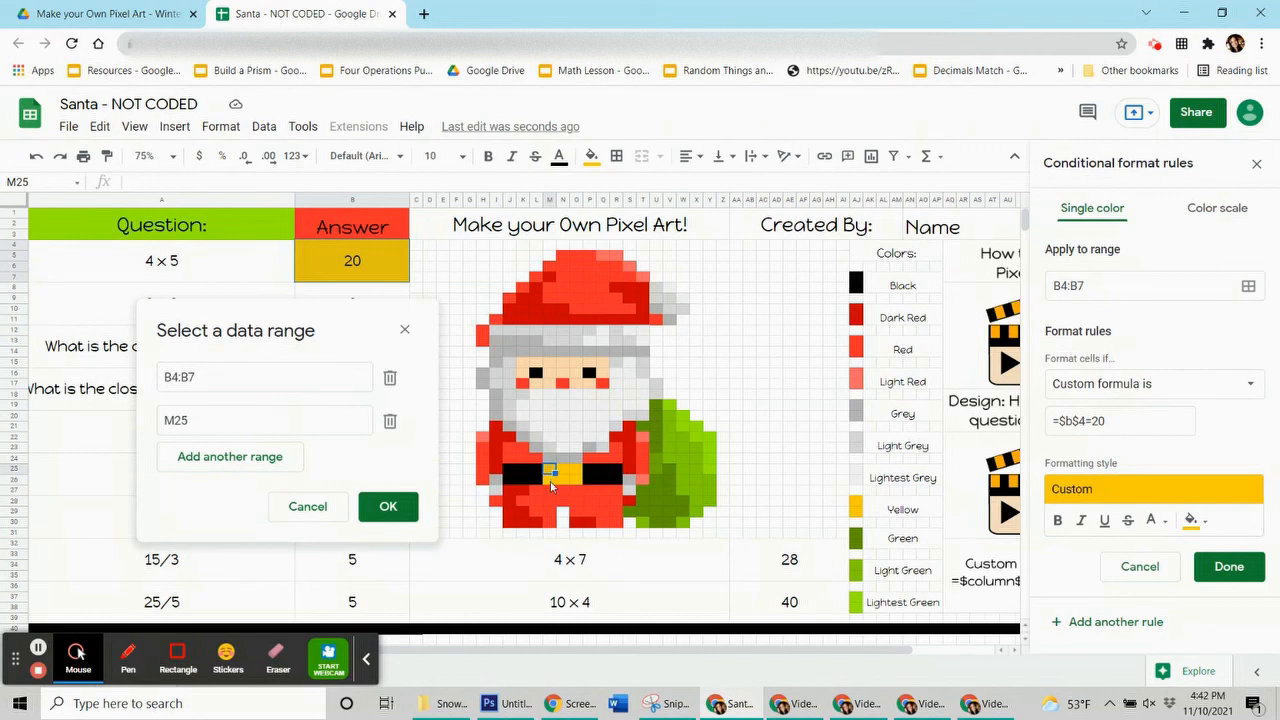
mouse_move(551, 487)
mouse_down()
mouse_move(565, 471)
mouse_move(568, 481)
mouse_up()
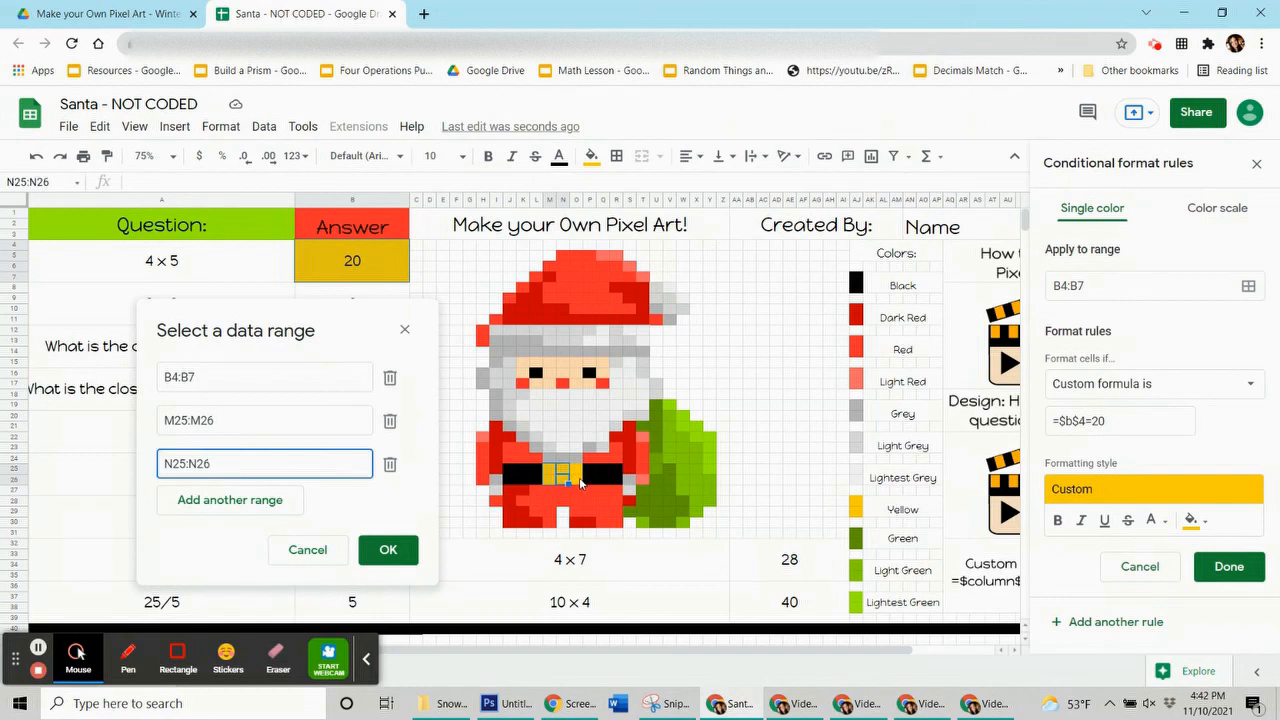
drag(576, 473, 578, 483)
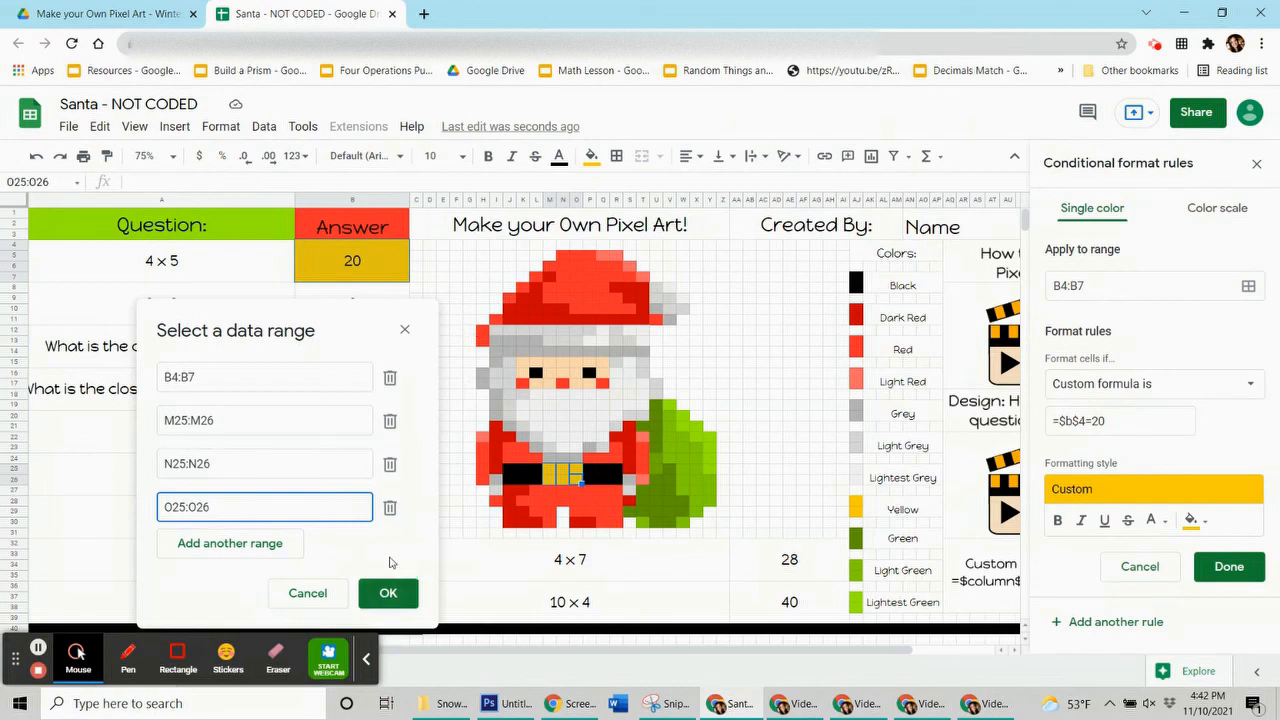
click(401, 597)
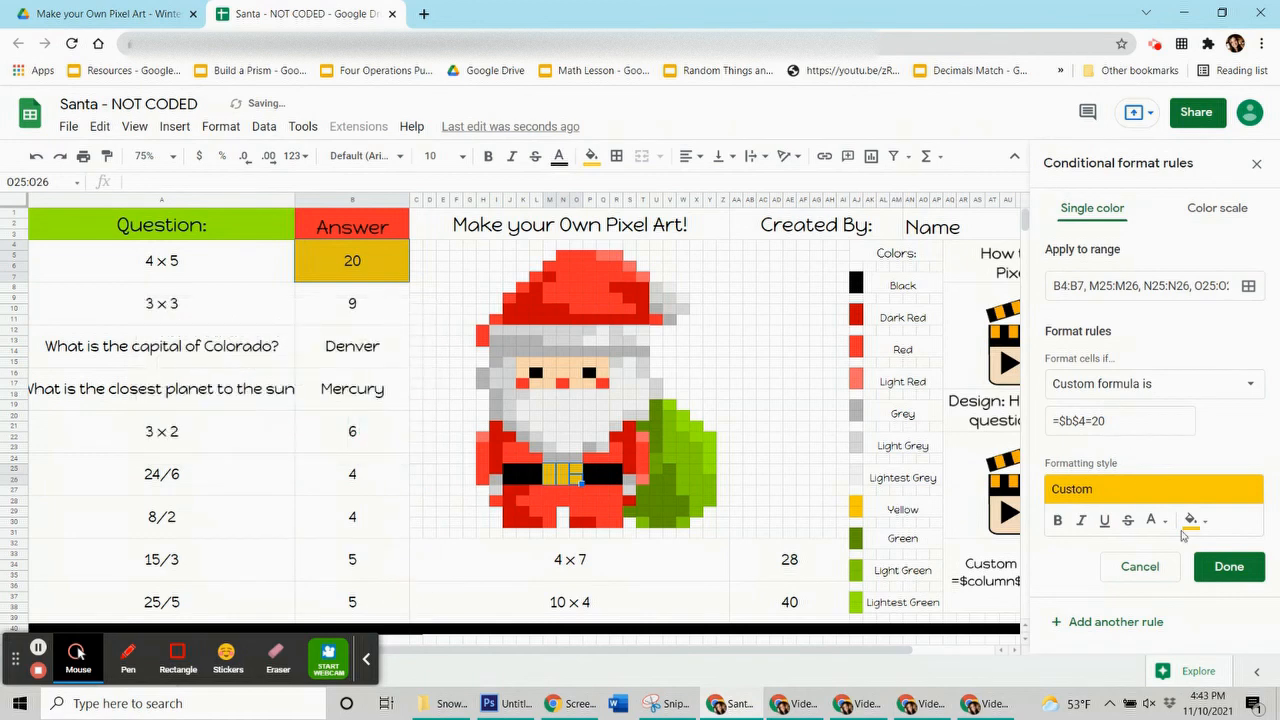
click(1237, 570)
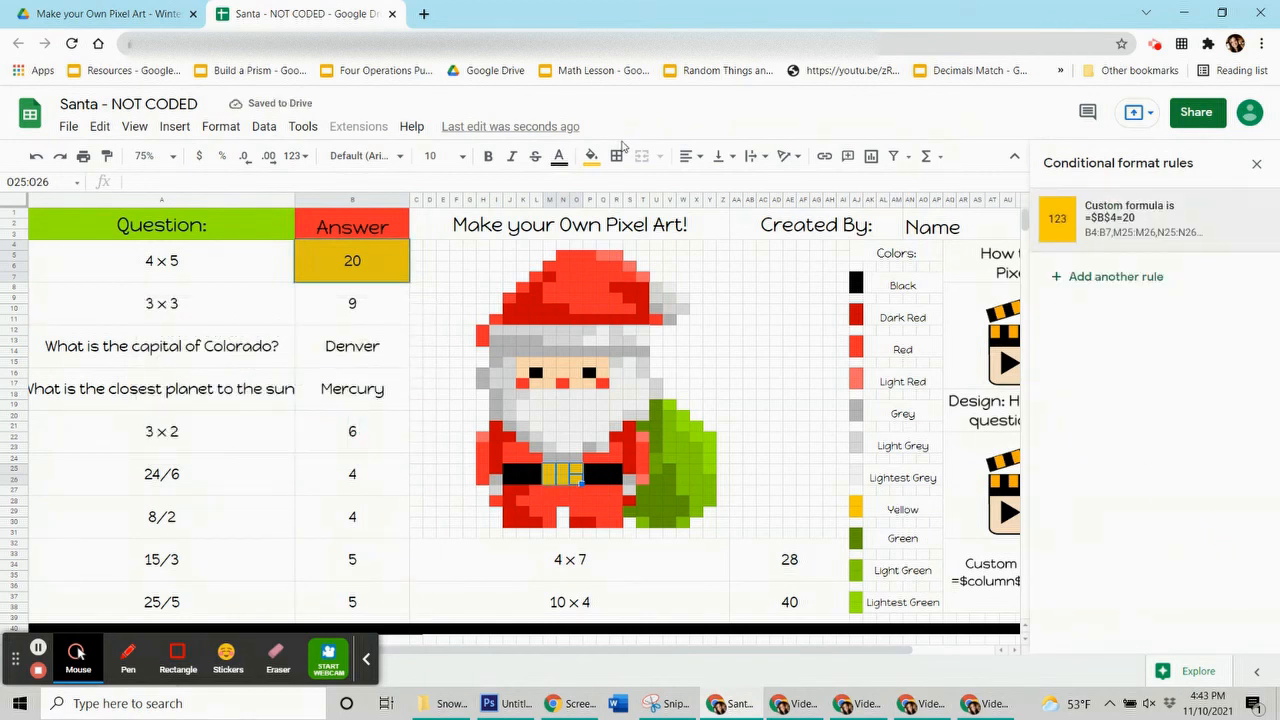
- Reset the manual fill colour of the selected belt buckle cells and deselect them
click(591, 157)
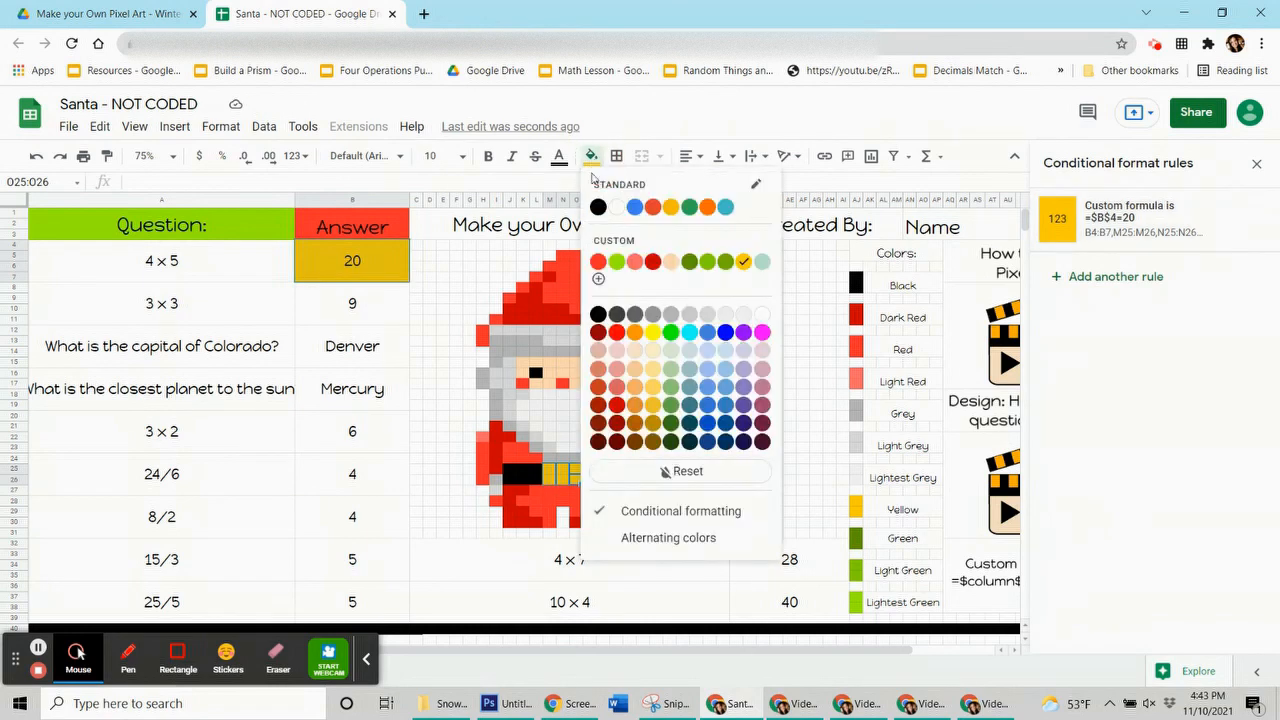
click(627, 474)
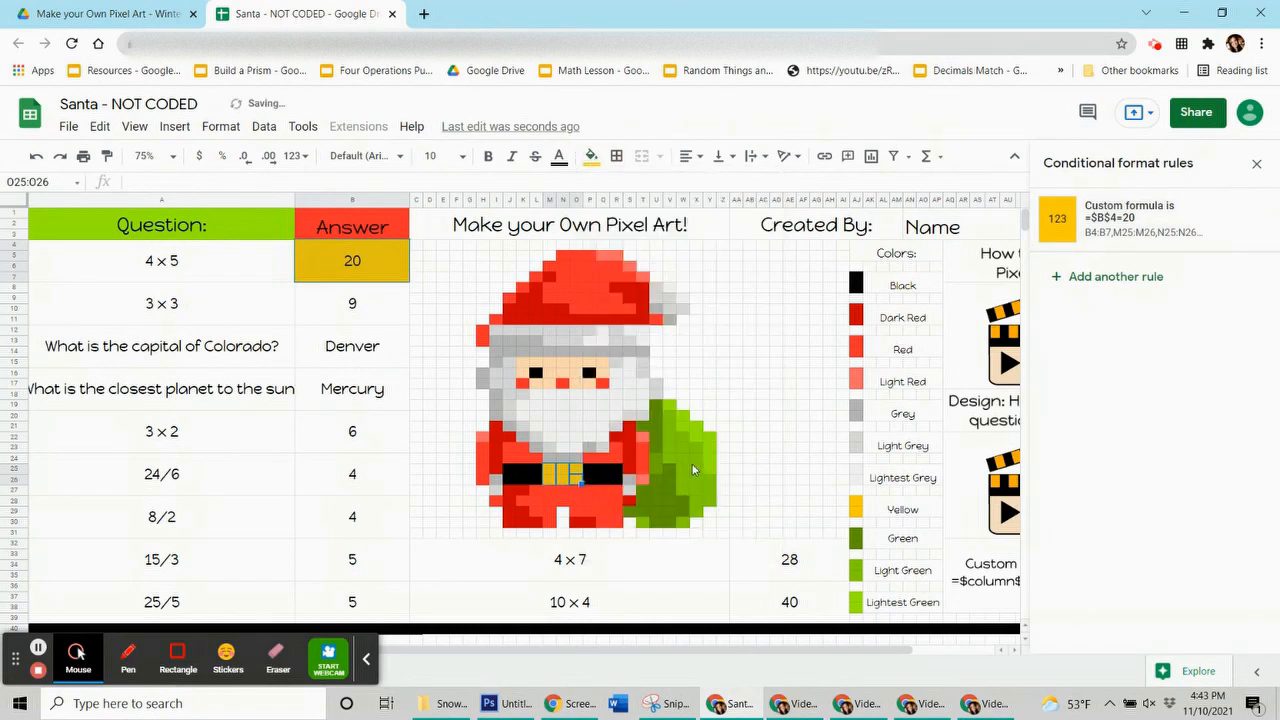
click(461, 313)
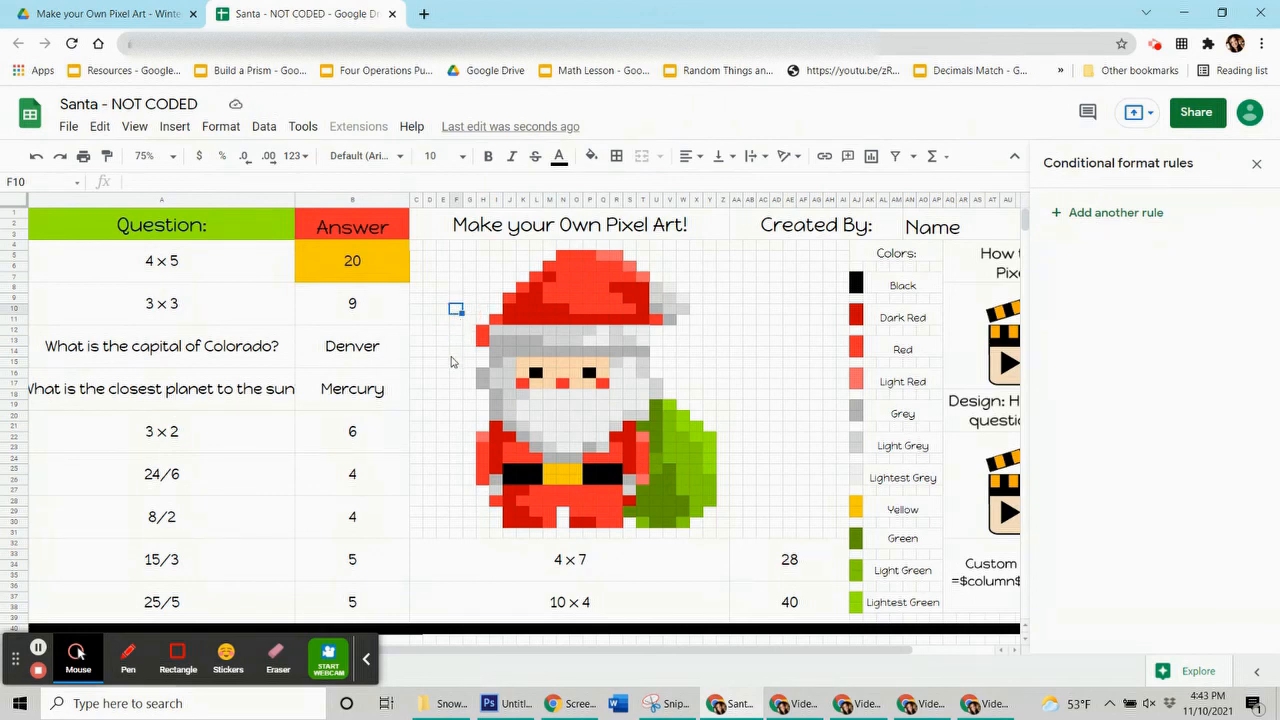
- Test the belt buckle rule by clearing the 4 x 5 answer and re-entering 20, and leave the cell empty
click(397, 279)
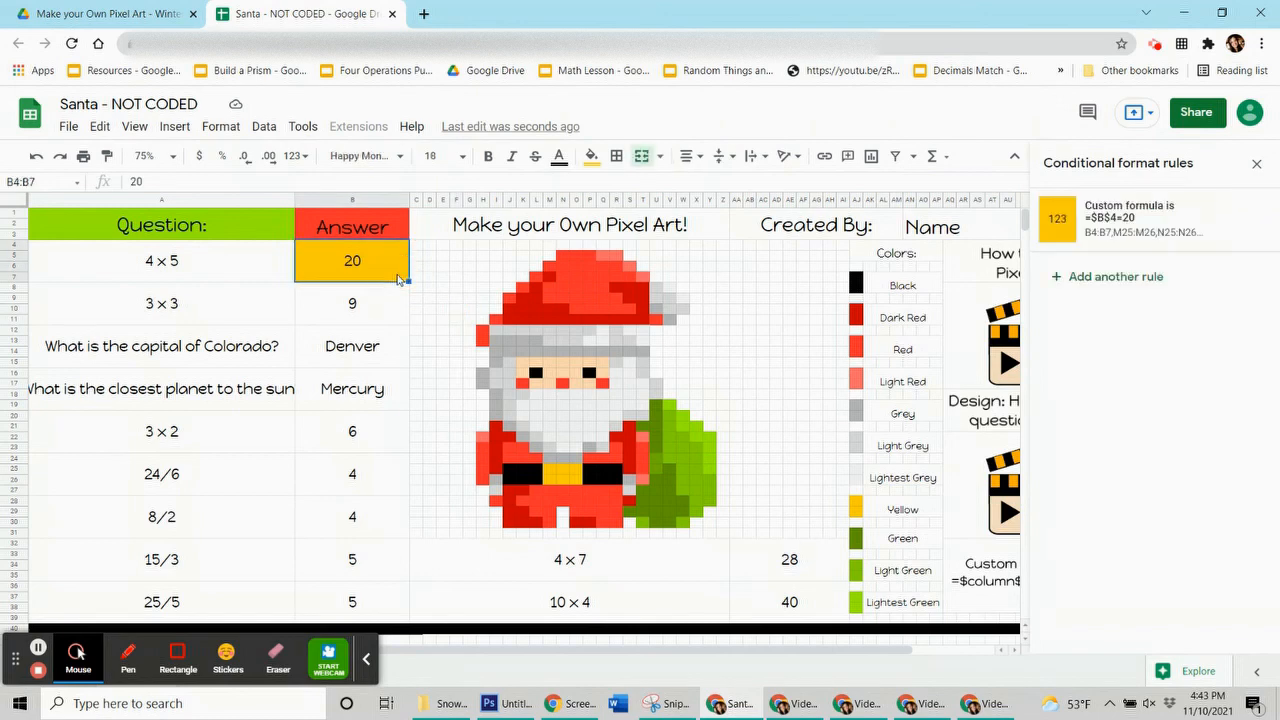
key(Delete)
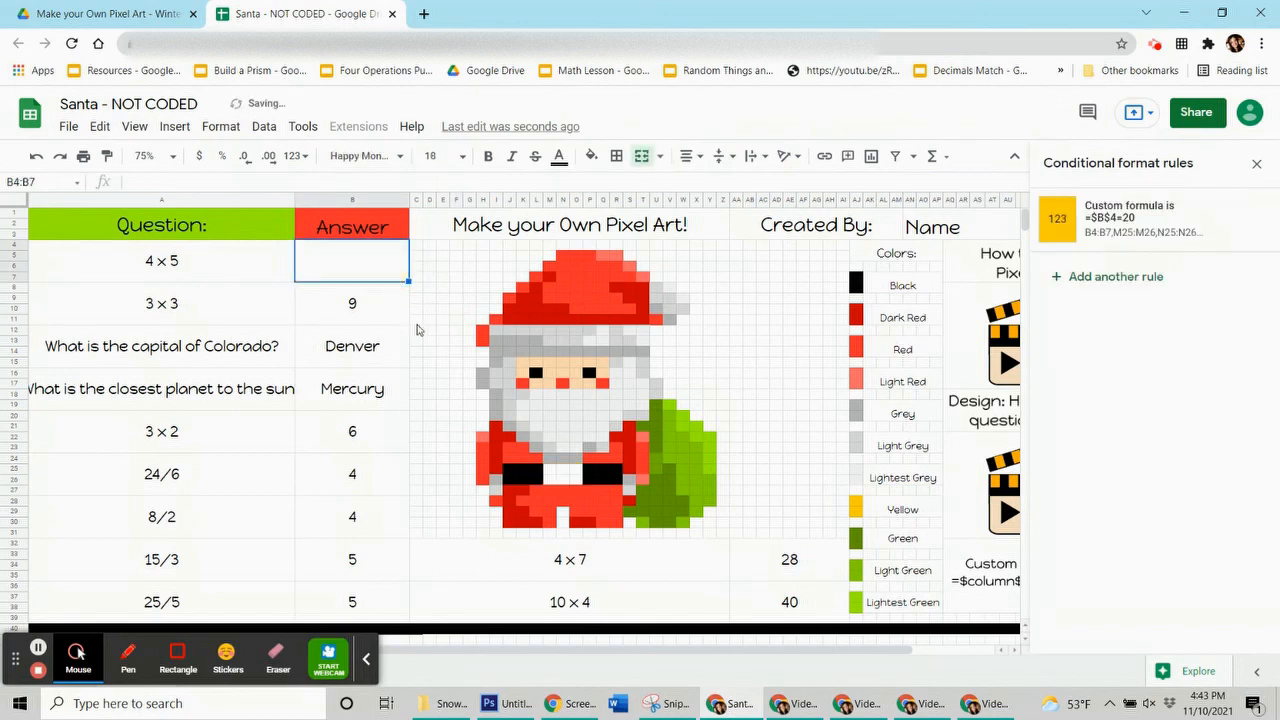
click(429, 330)
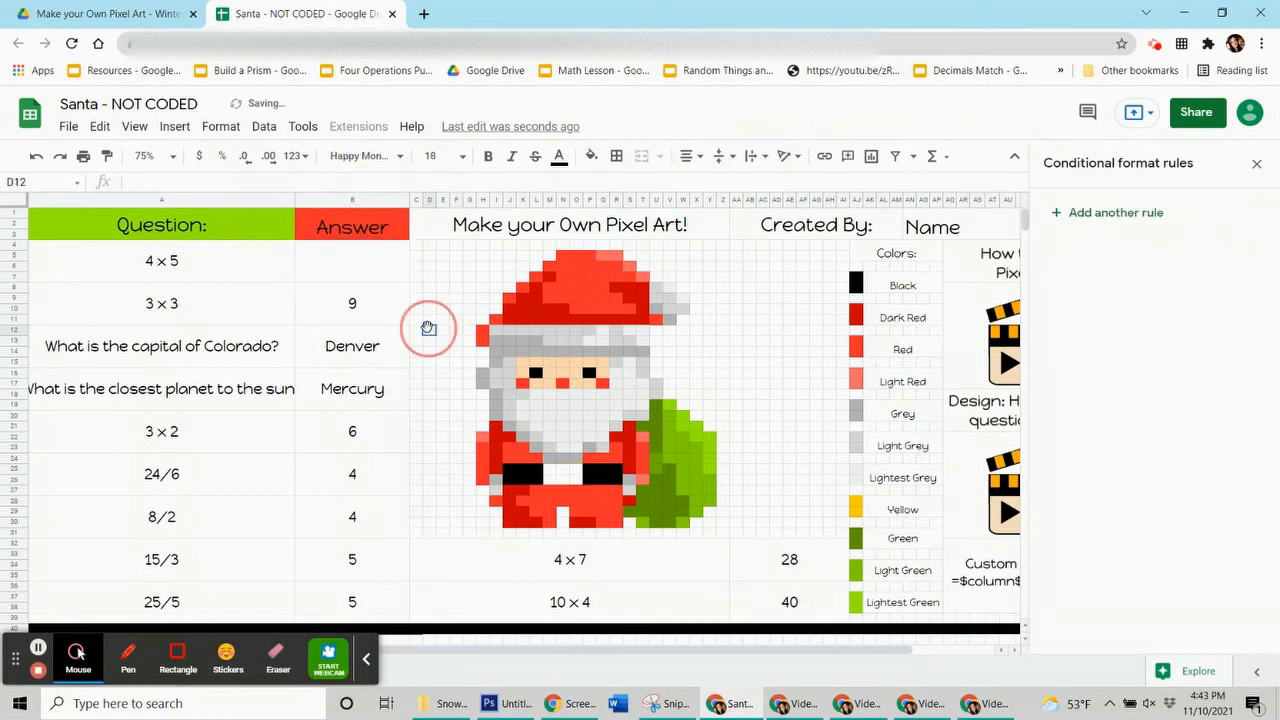
click(378, 282)
text(20)
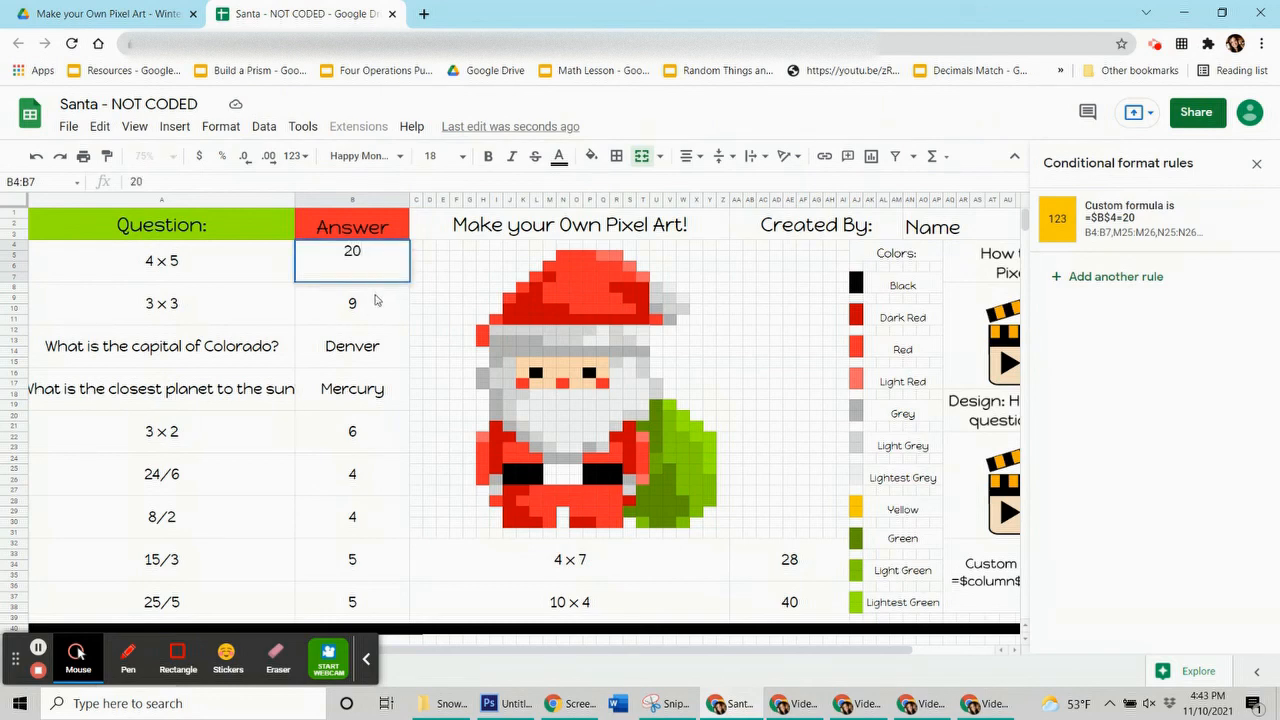
key(Return)
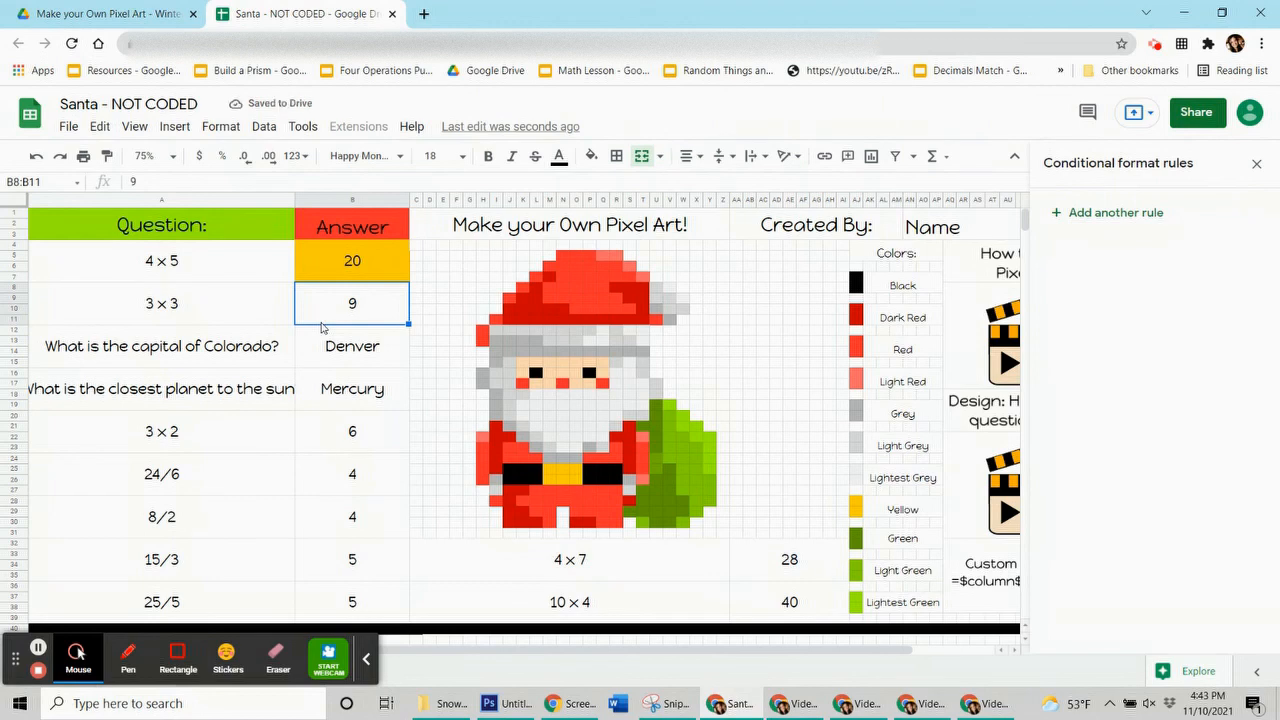
click(336, 278)
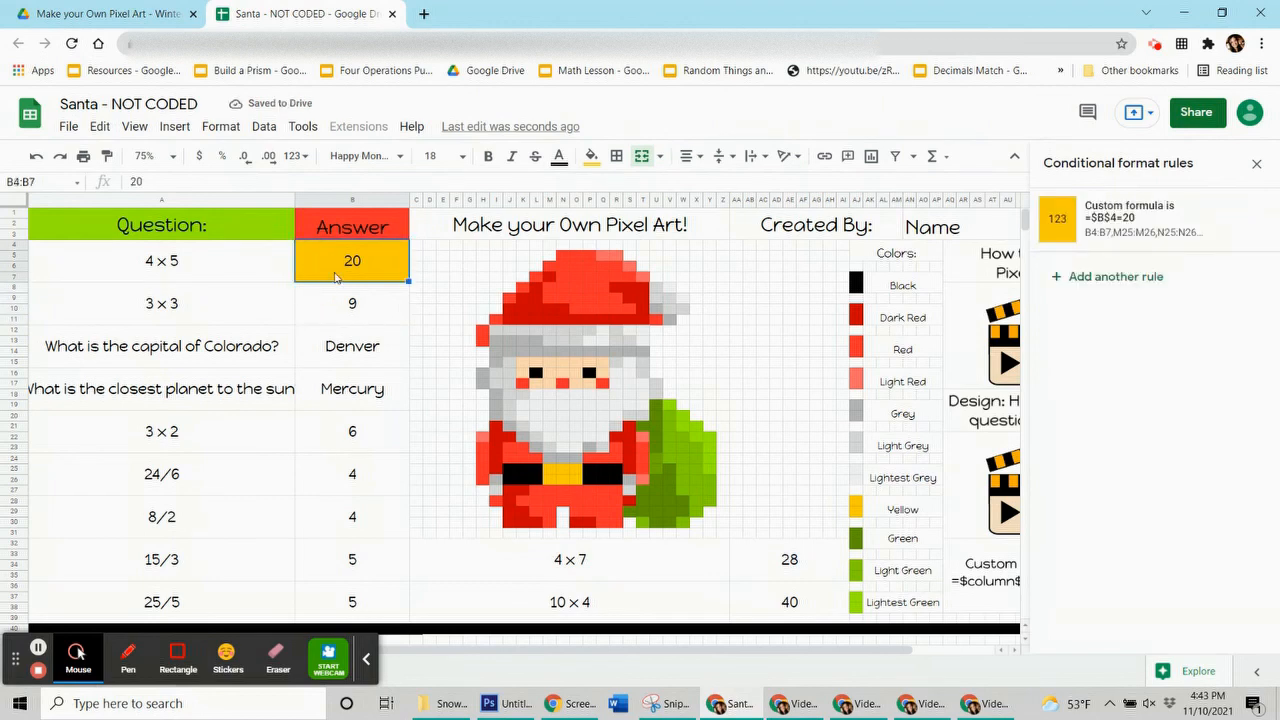
key(Delete)
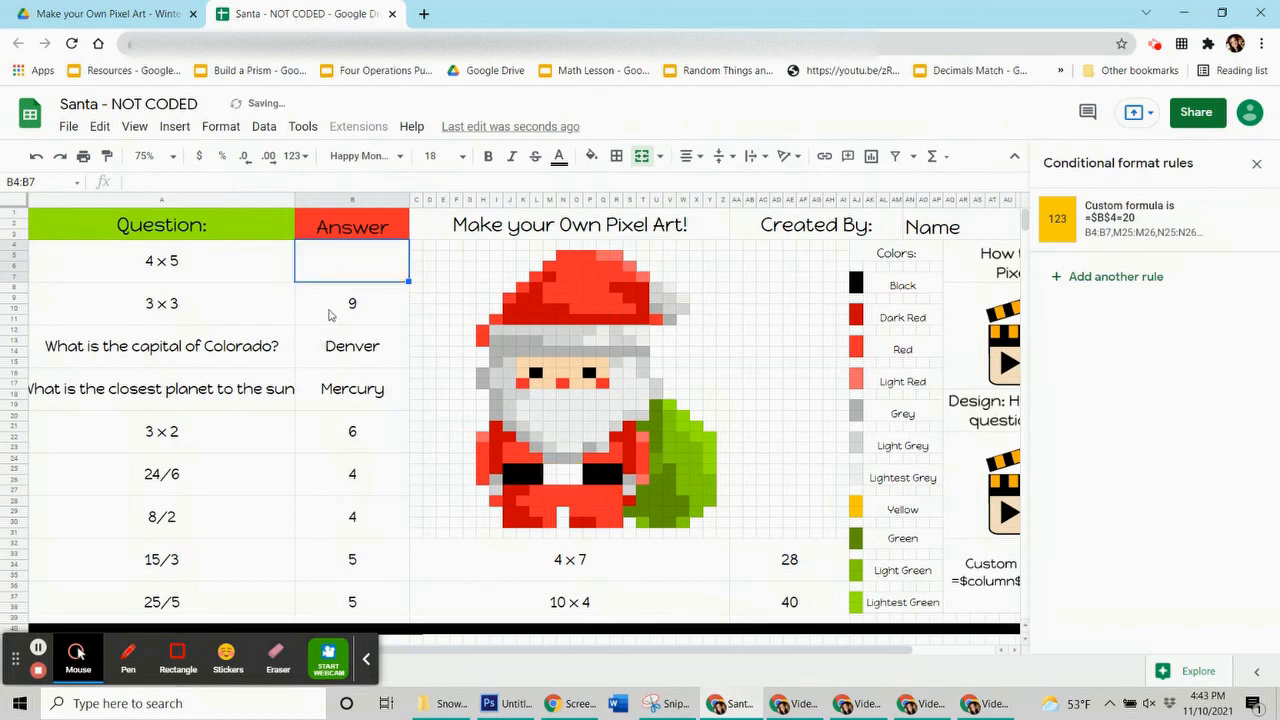
- Start a conditional formatting rule on the 3 x 3 answer cell with black fill and white text
click(330, 315)
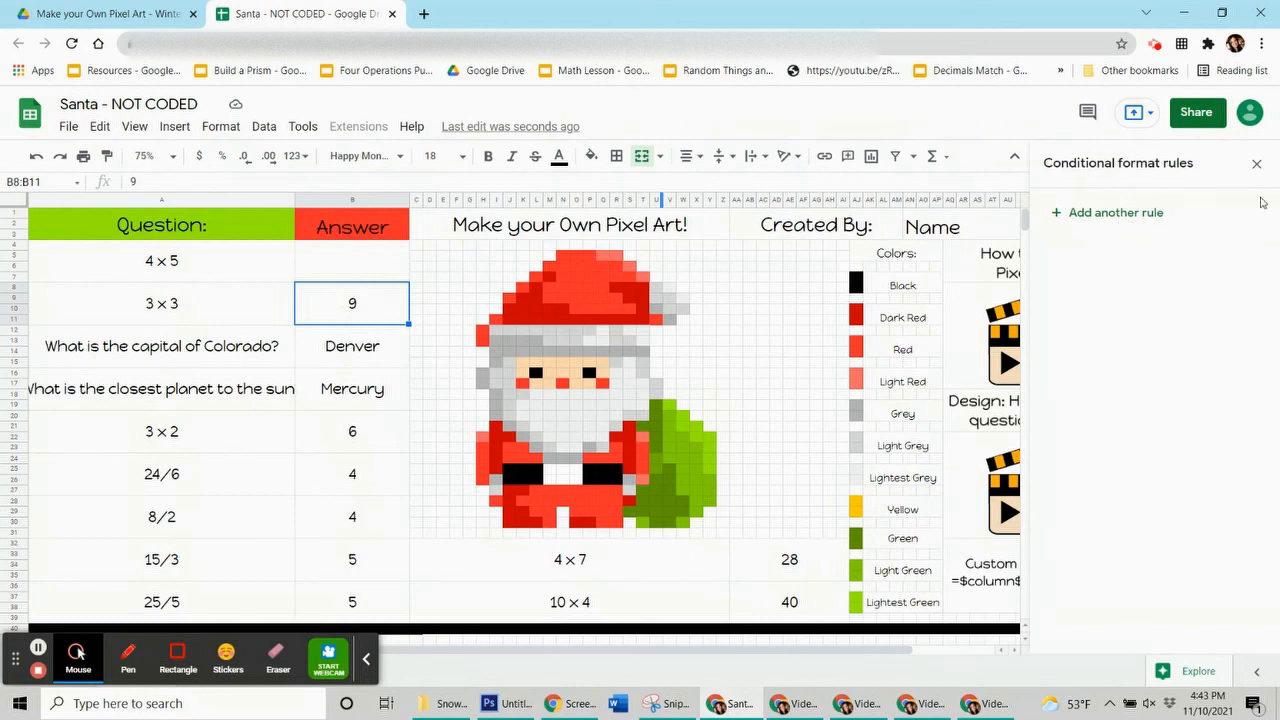
click(221, 128)
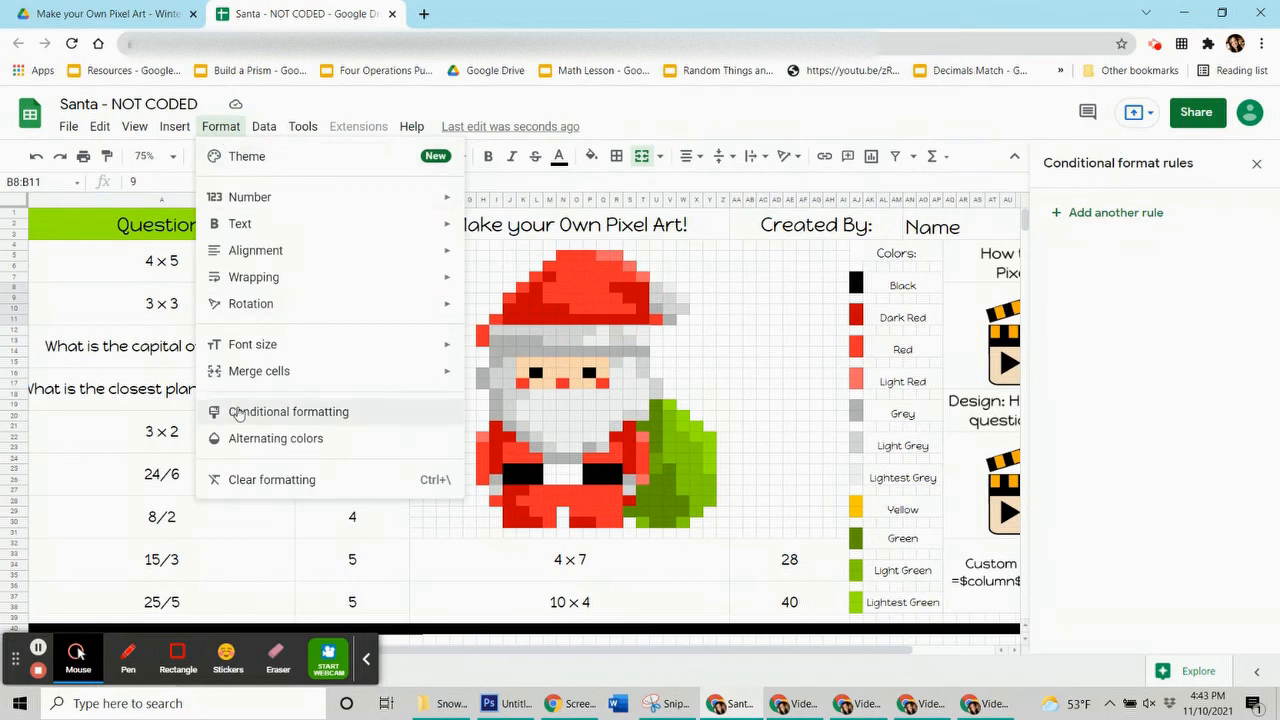
click(1122, 345)
click(315, 297)
click(1102, 218)
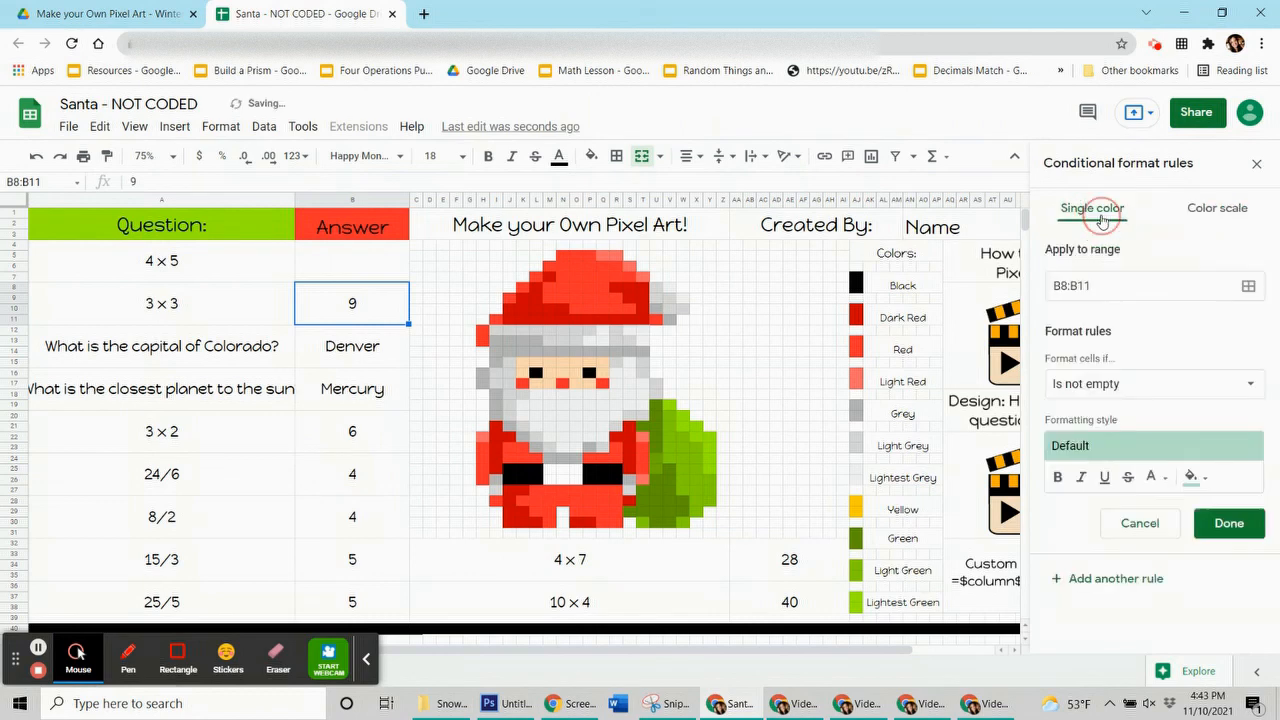
click(1192, 478)
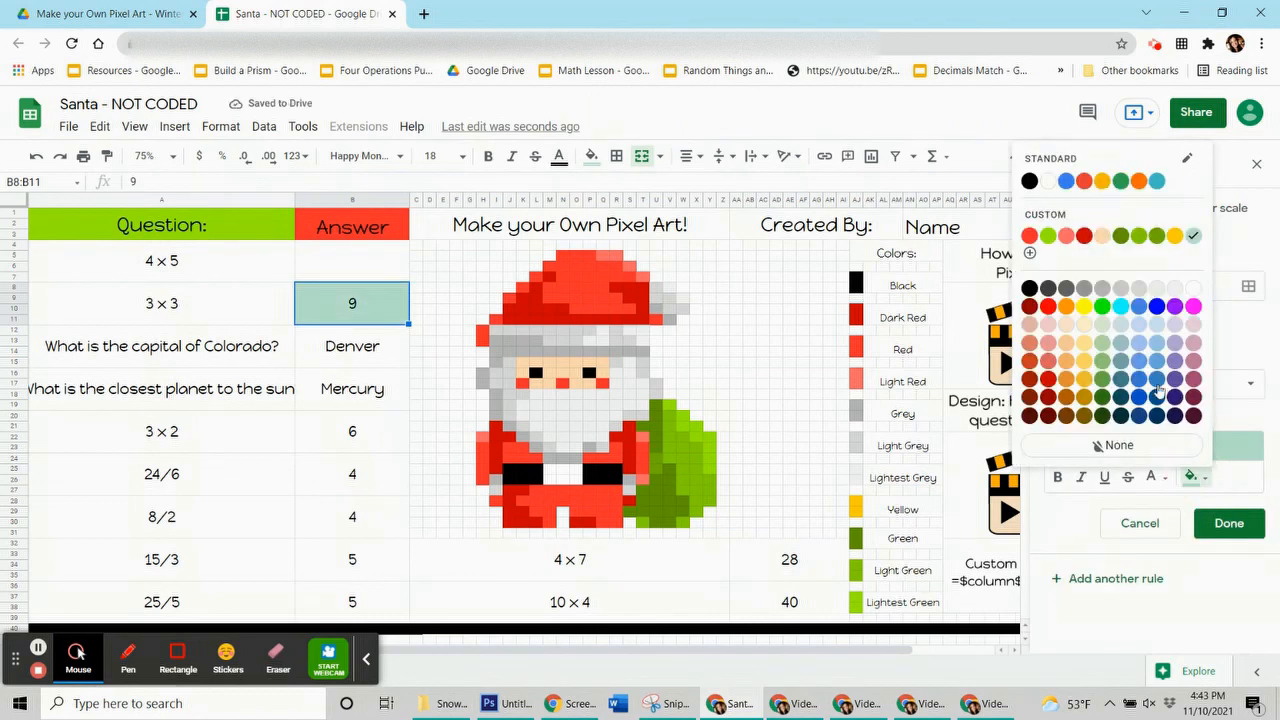
click(1034, 296)
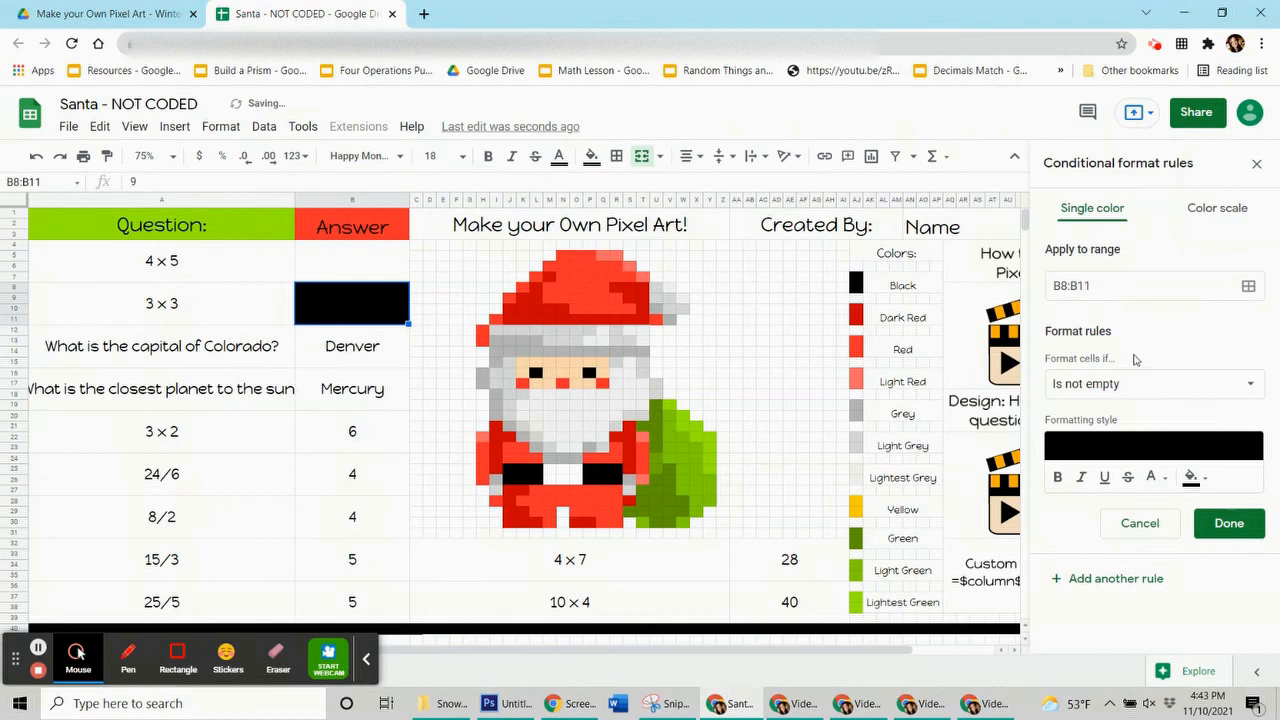
click(1154, 478)
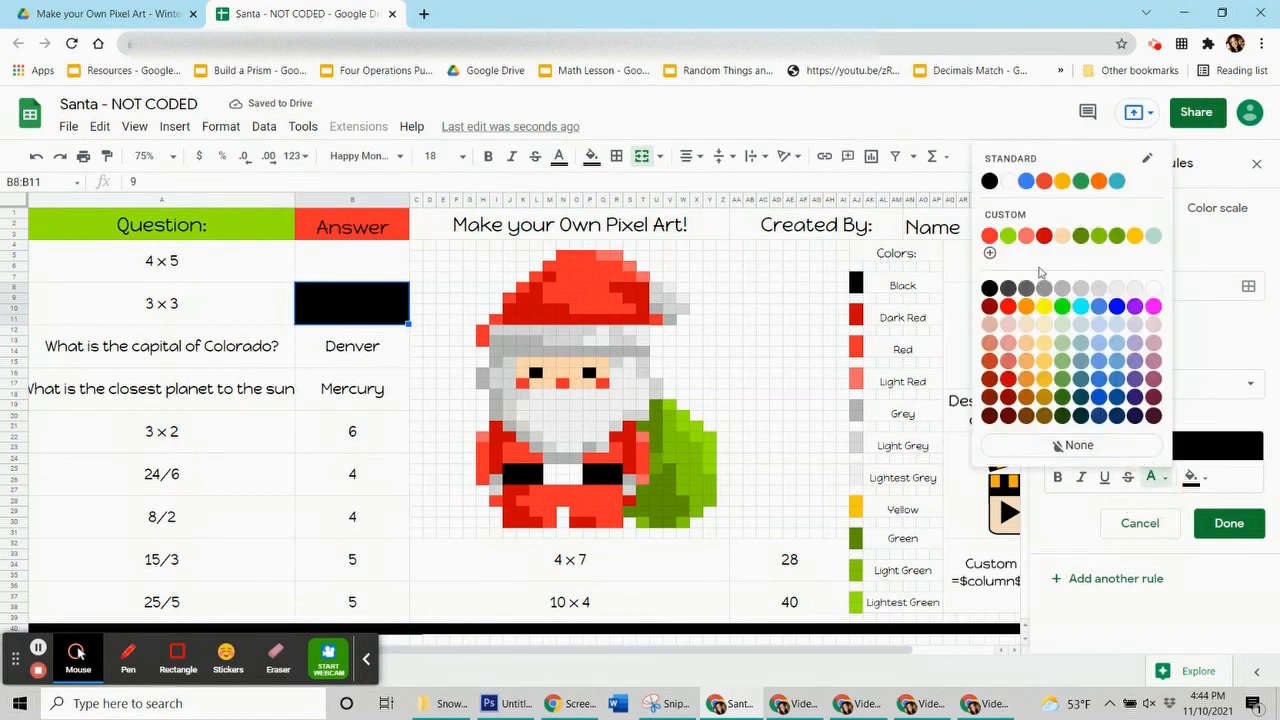
click(1007, 182)
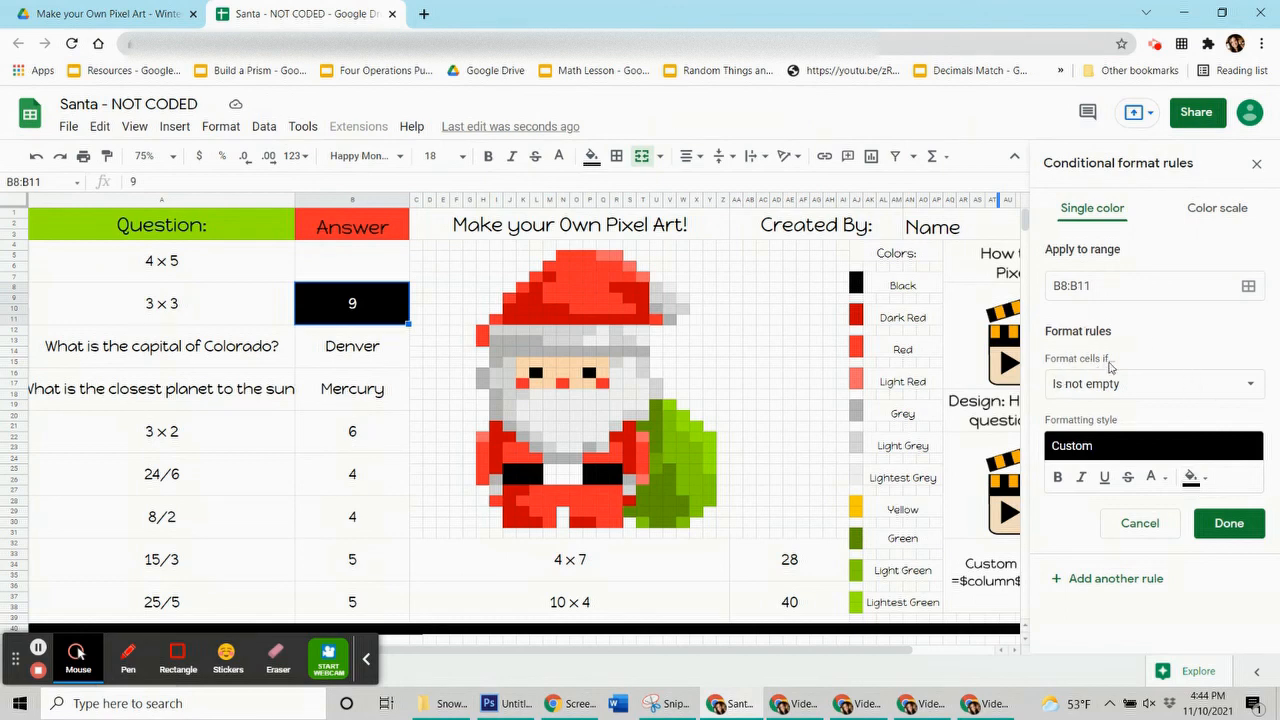
- Set the rule's condition to the custom formula =$b$8=9
click(1128, 392)
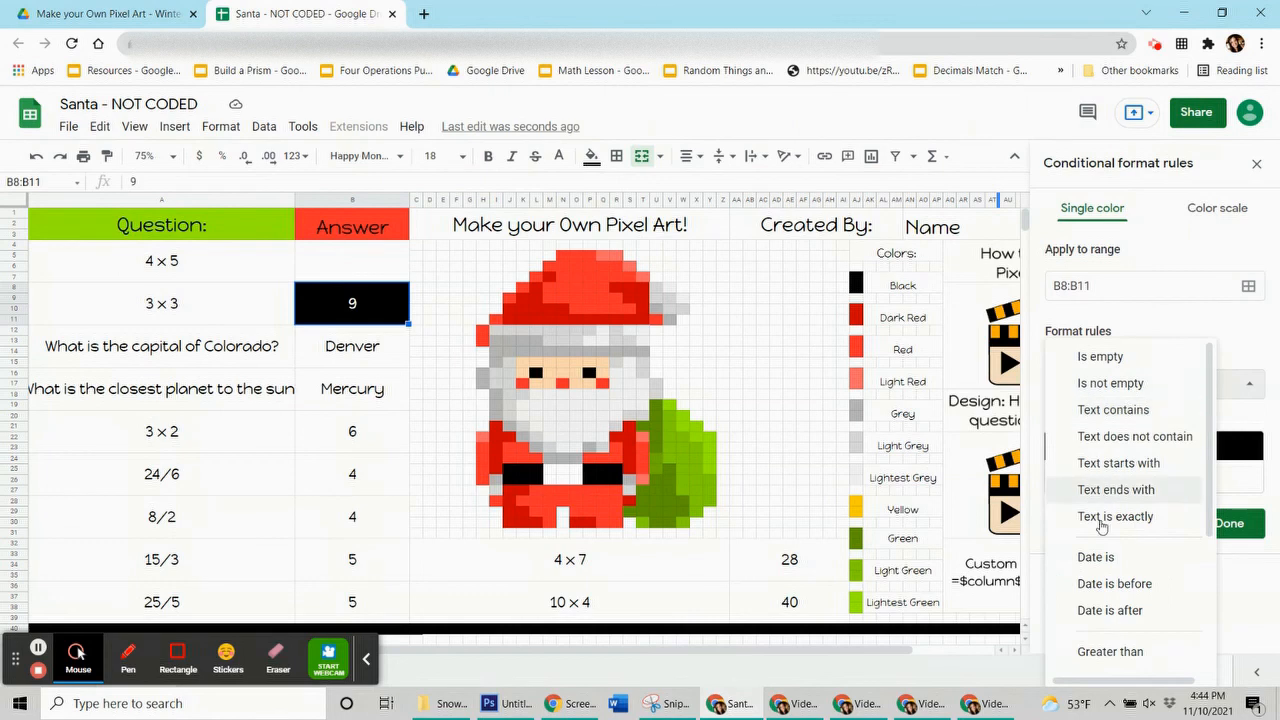
scroll(1110, 530, down, 3)
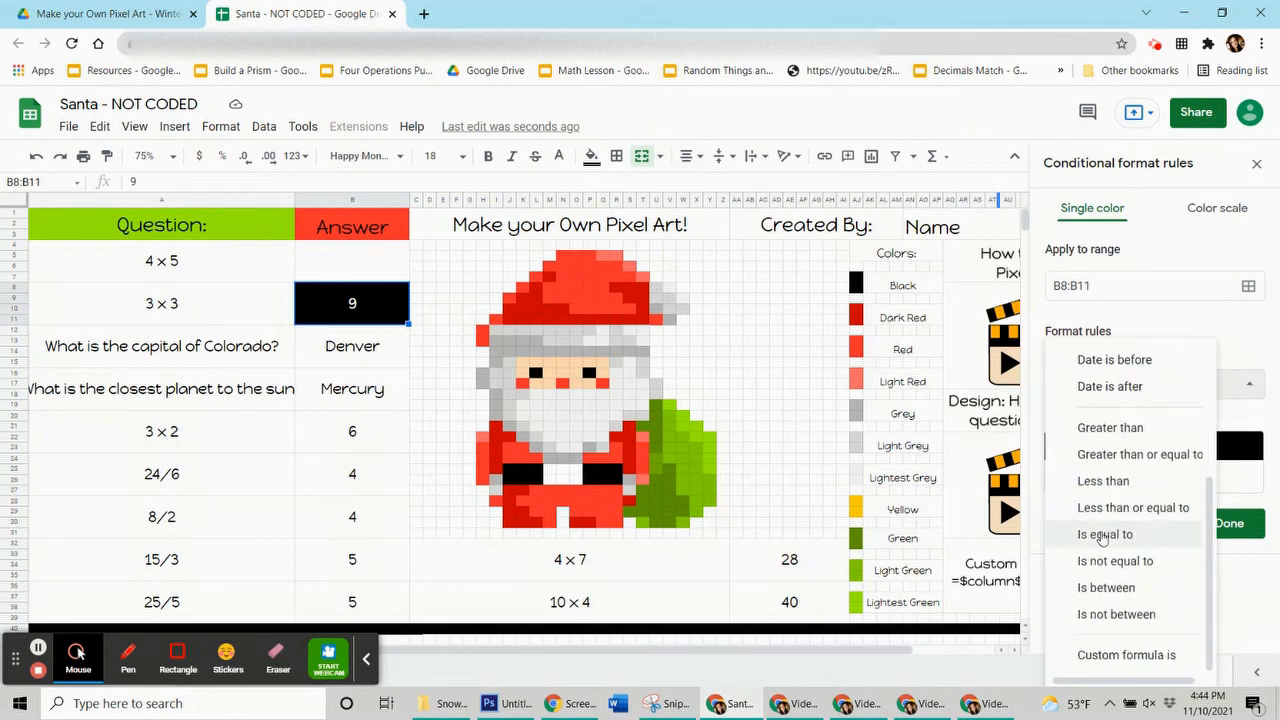
click(1101, 656)
click(1104, 420)
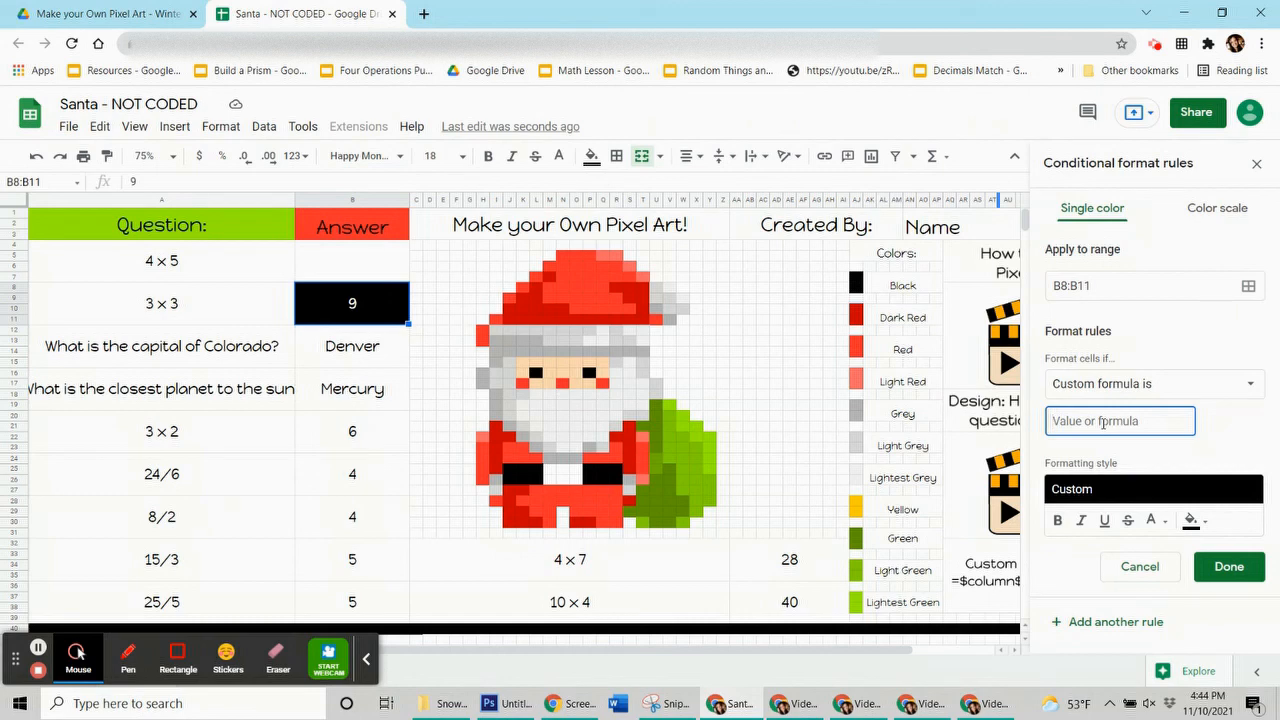
text(=$b$8=9)
- Add the eye cells L16 and P16 and the belt ranges P25:R26 and J25:L26 alongside B8:B11, and save the rule
click(1247, 288)
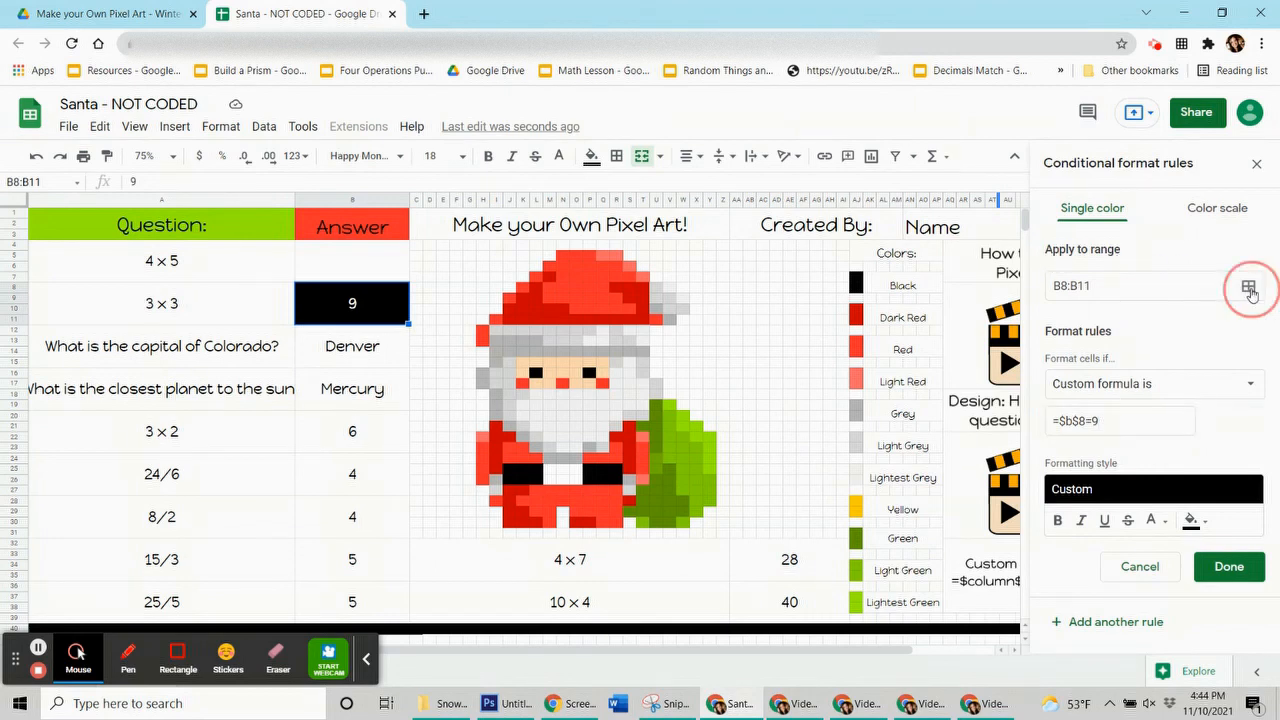
drag(683, 308, 295, 376)
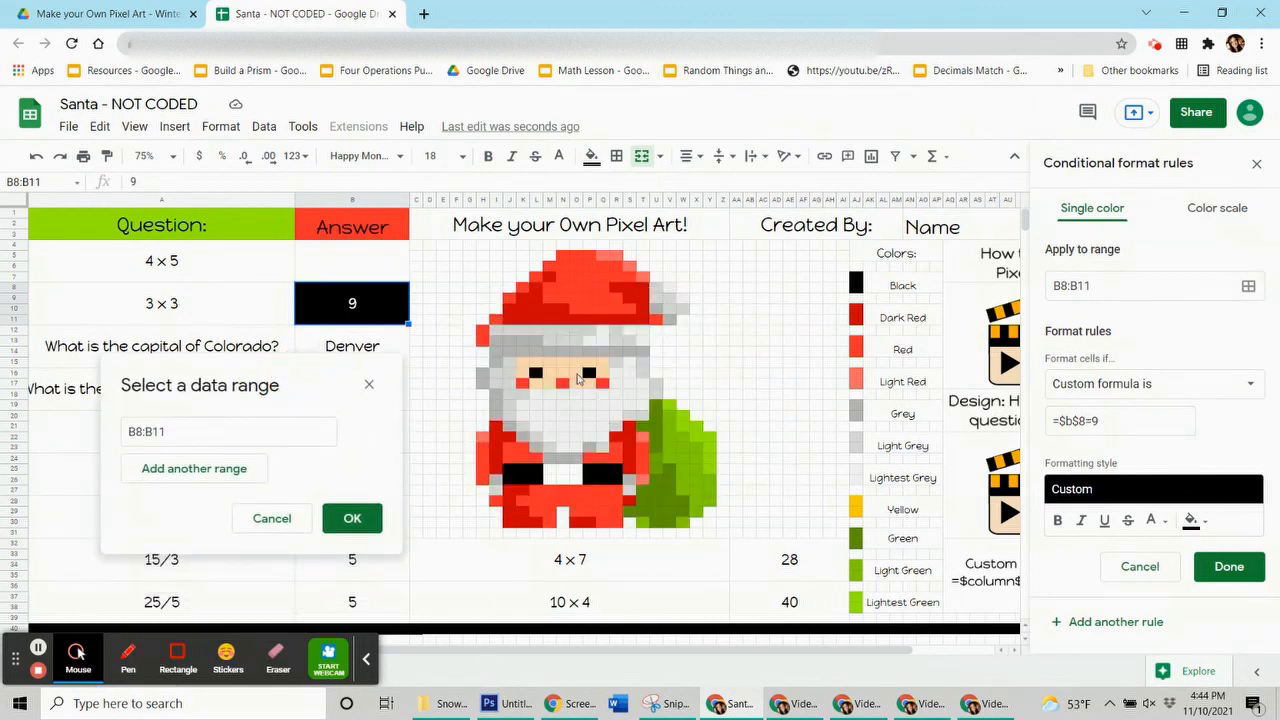
ctrl+click(537, 376)
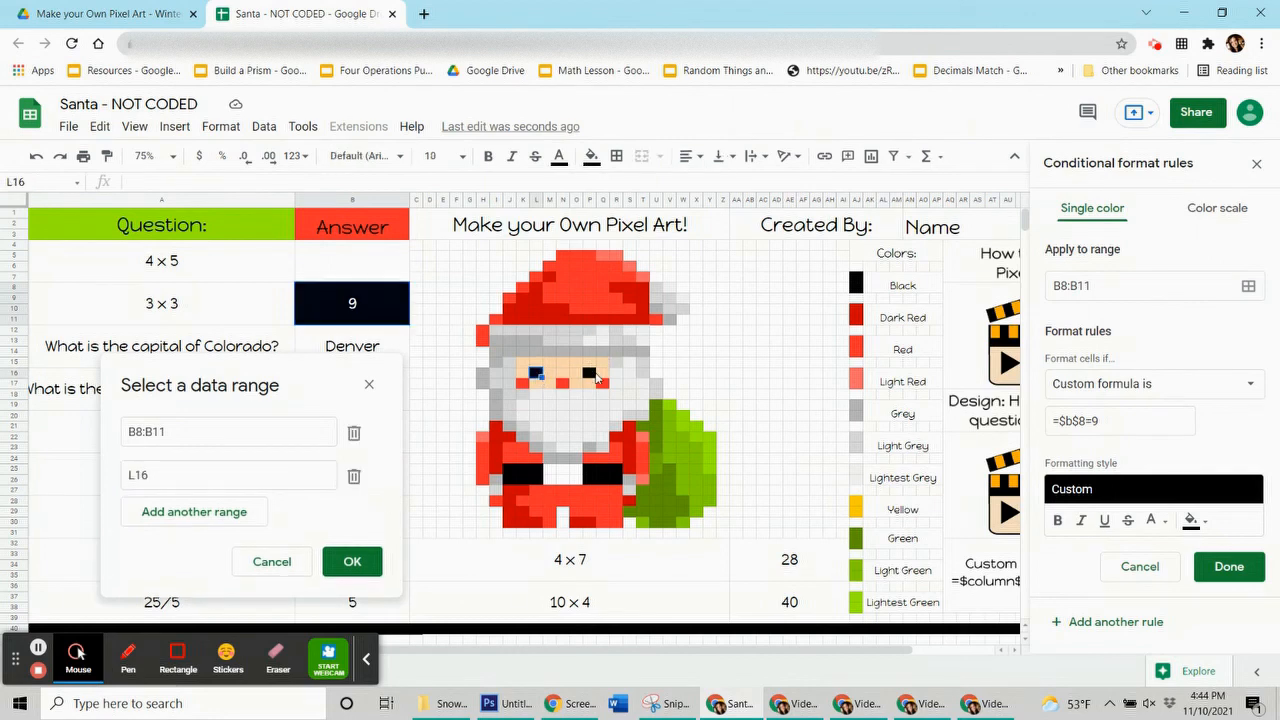
ctrl+click(590, 376)
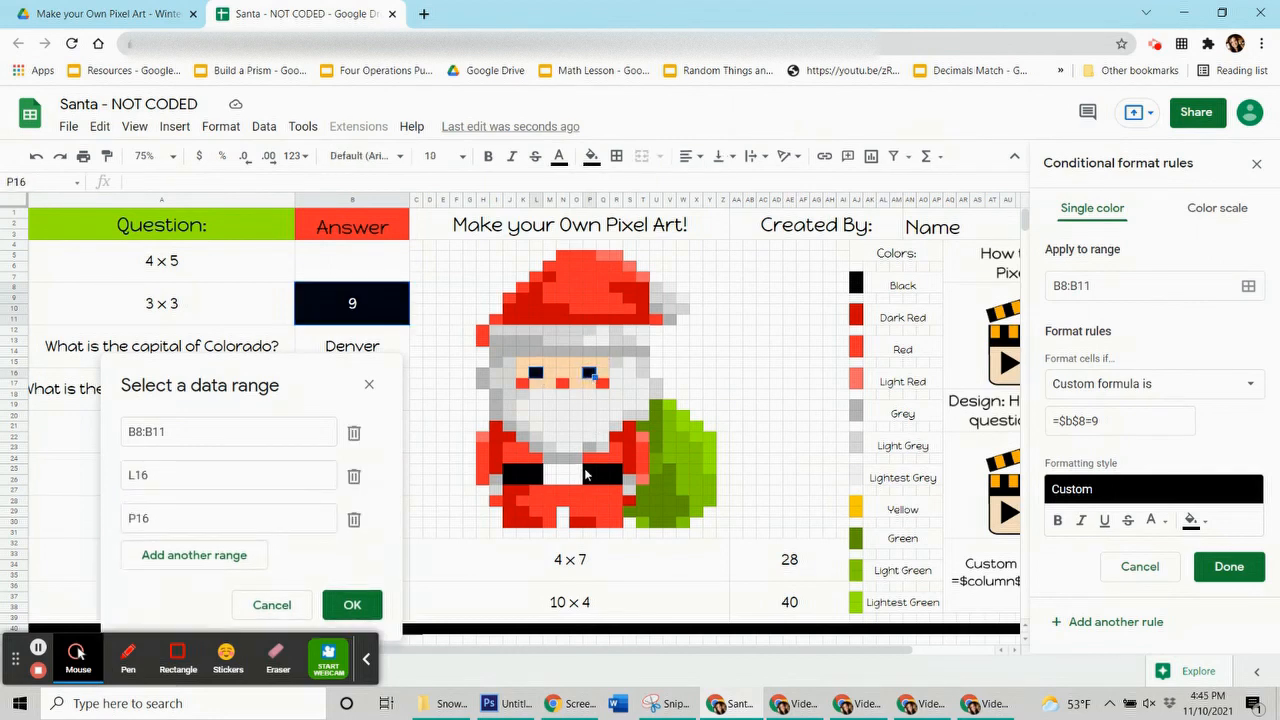
drag(589, 476, 618, 484)
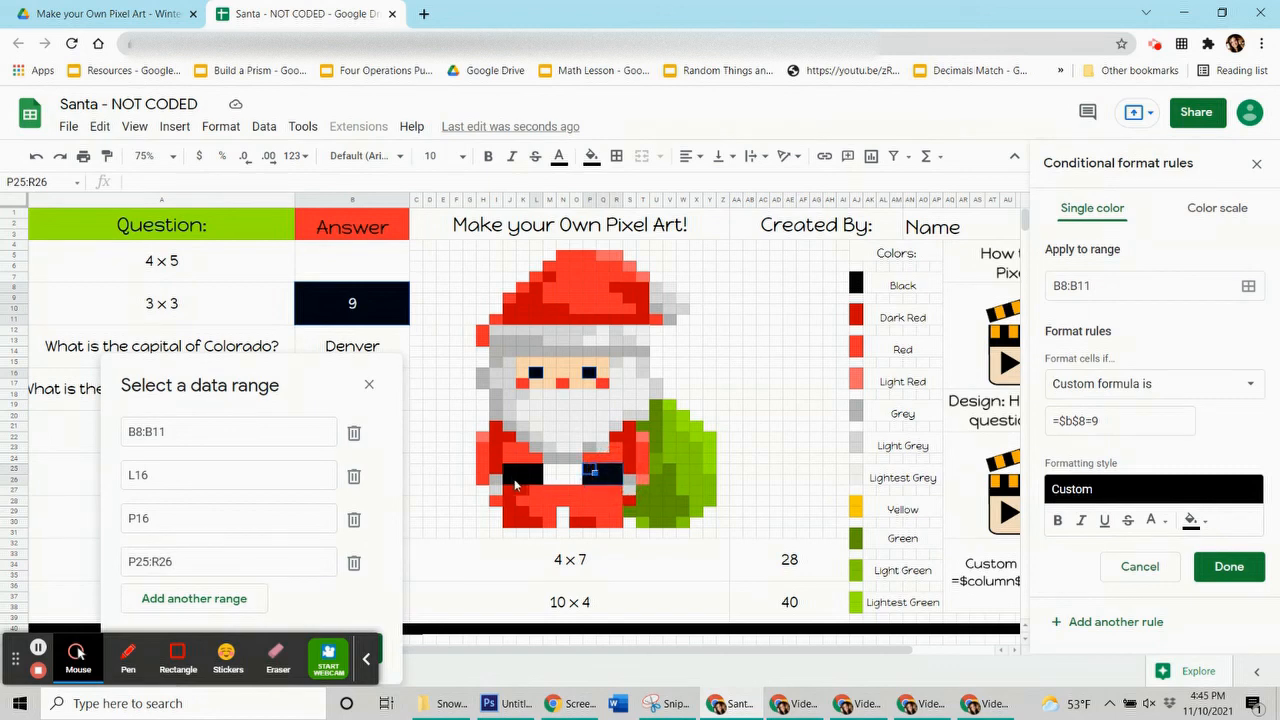
drag(510, 470, 541, 486)
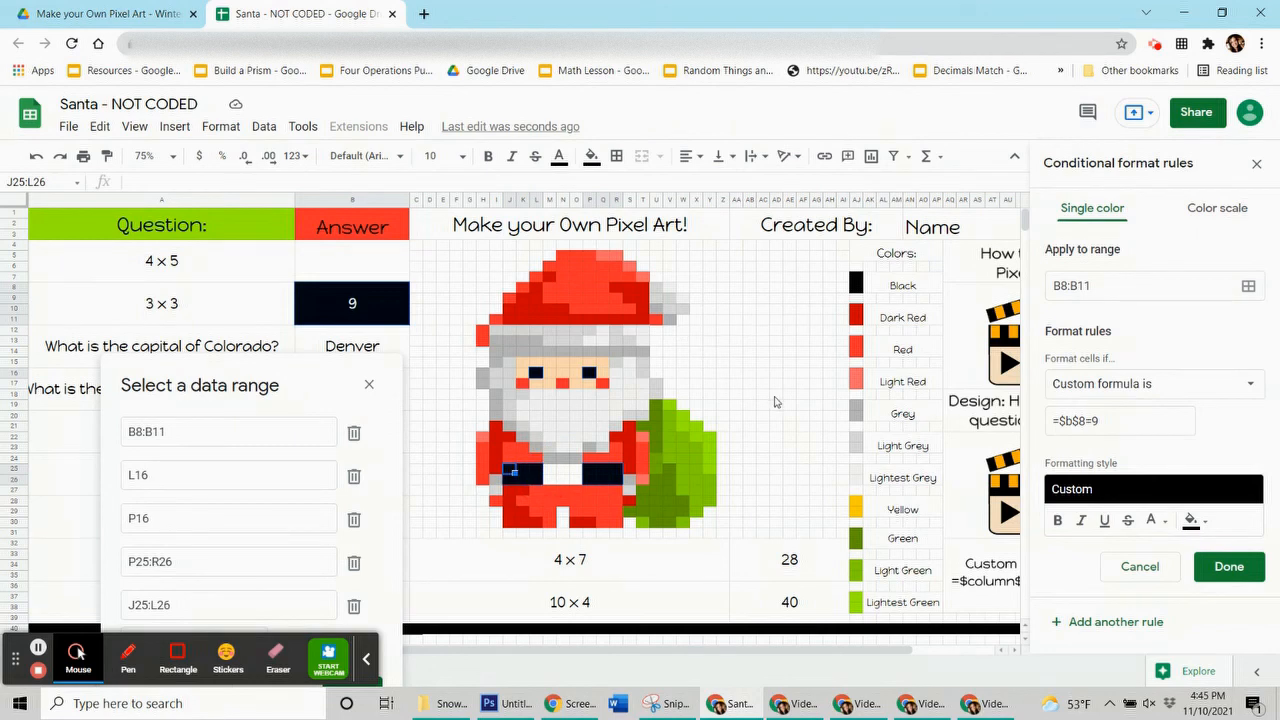
drag(296, 378, 219, 289)
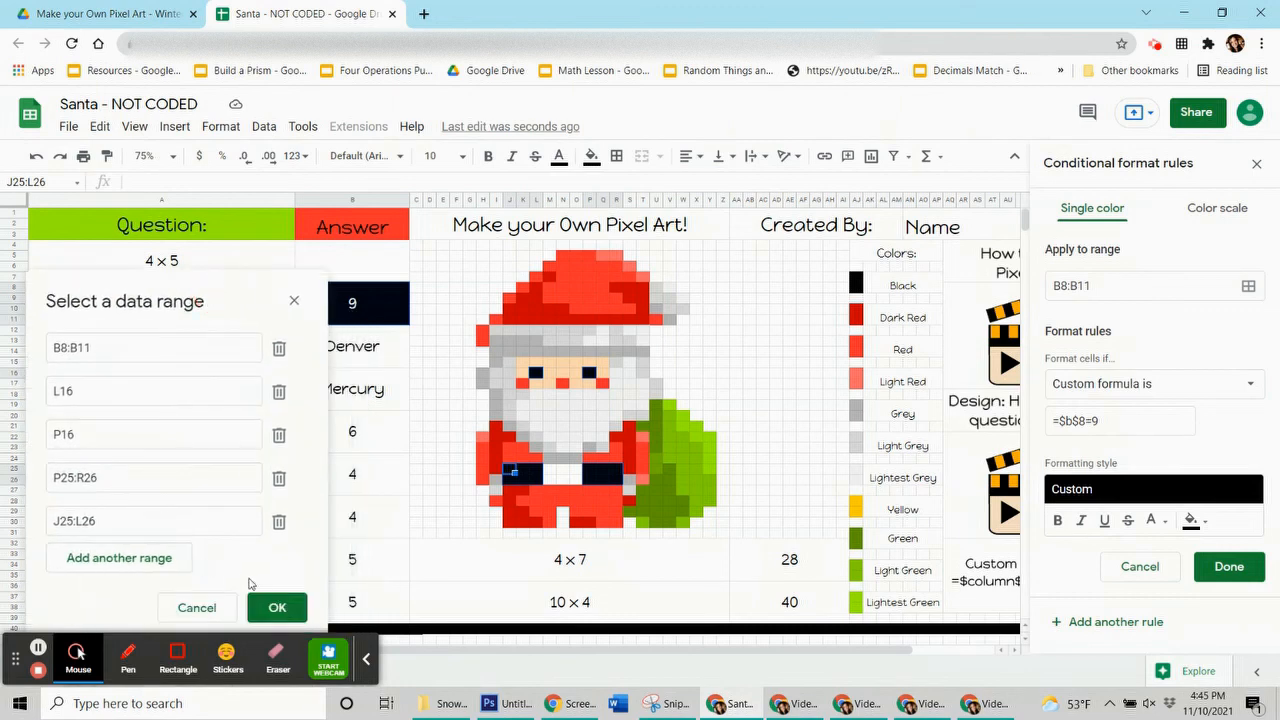
click(280, 609)
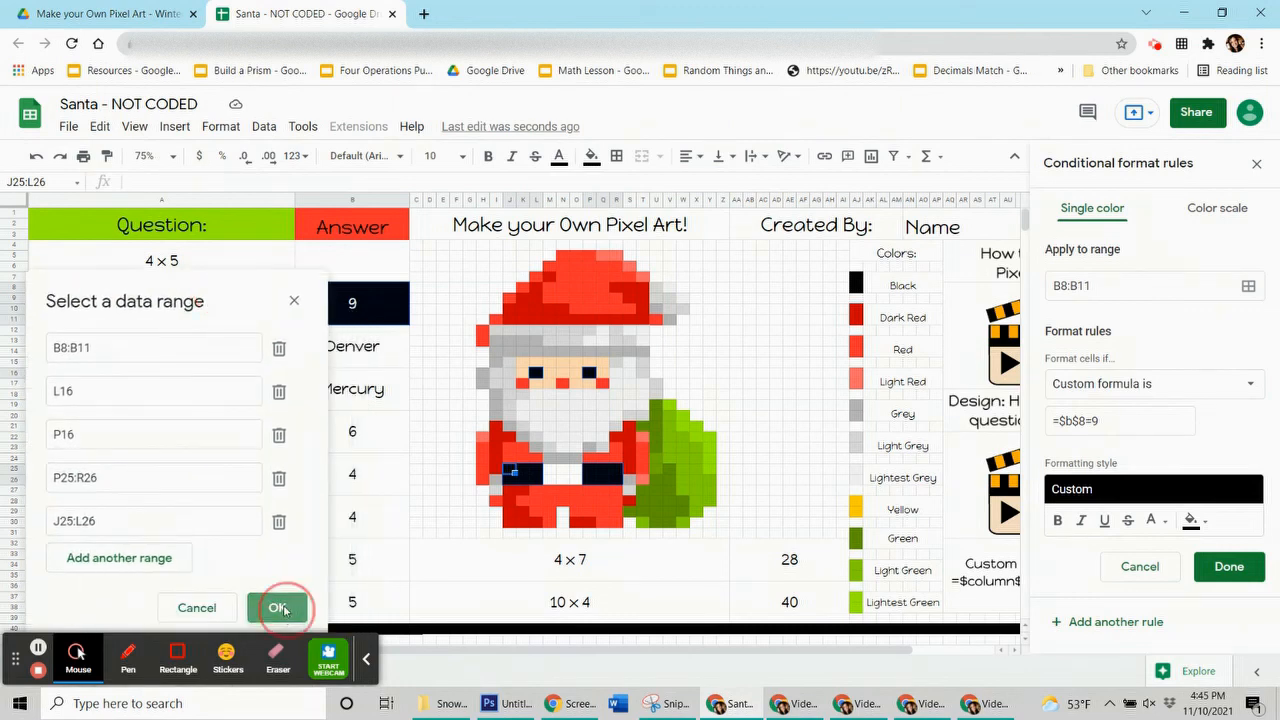
click(1229, 567)
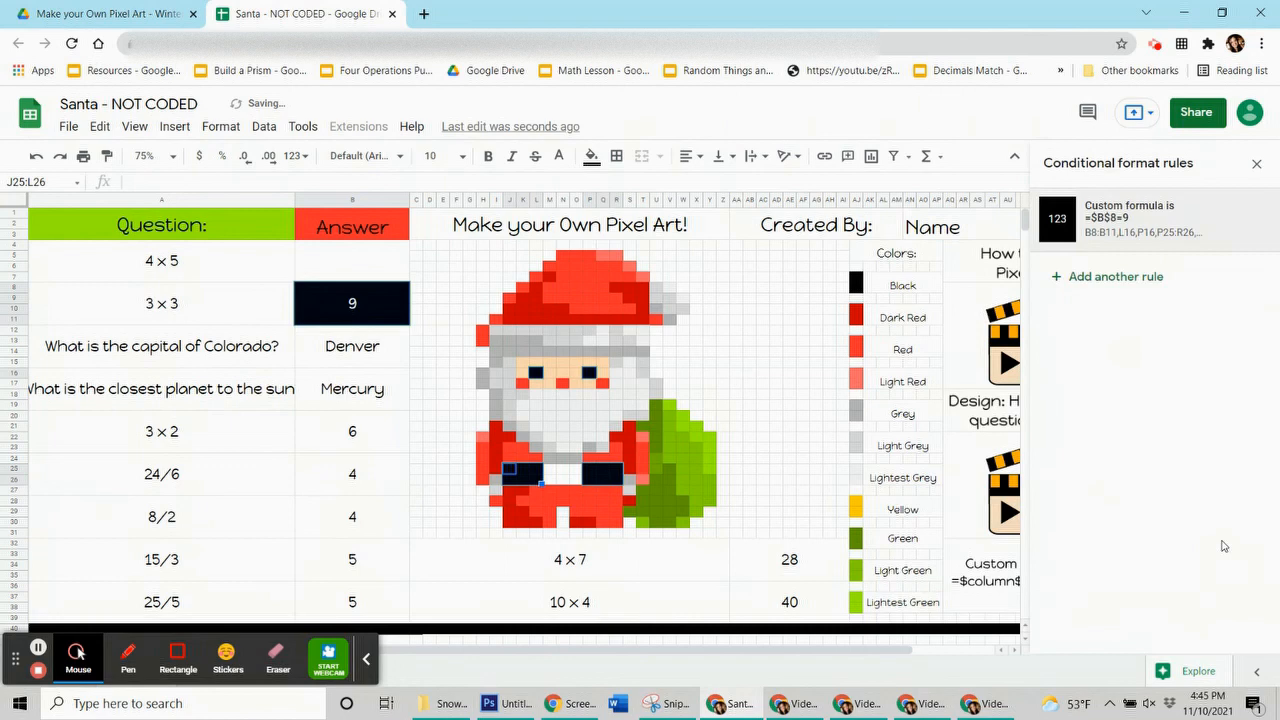
- Reset the manual fill of the selected black eye and belt cells, and clear the 3 x 3 answer to test the rule
click(591, 156)
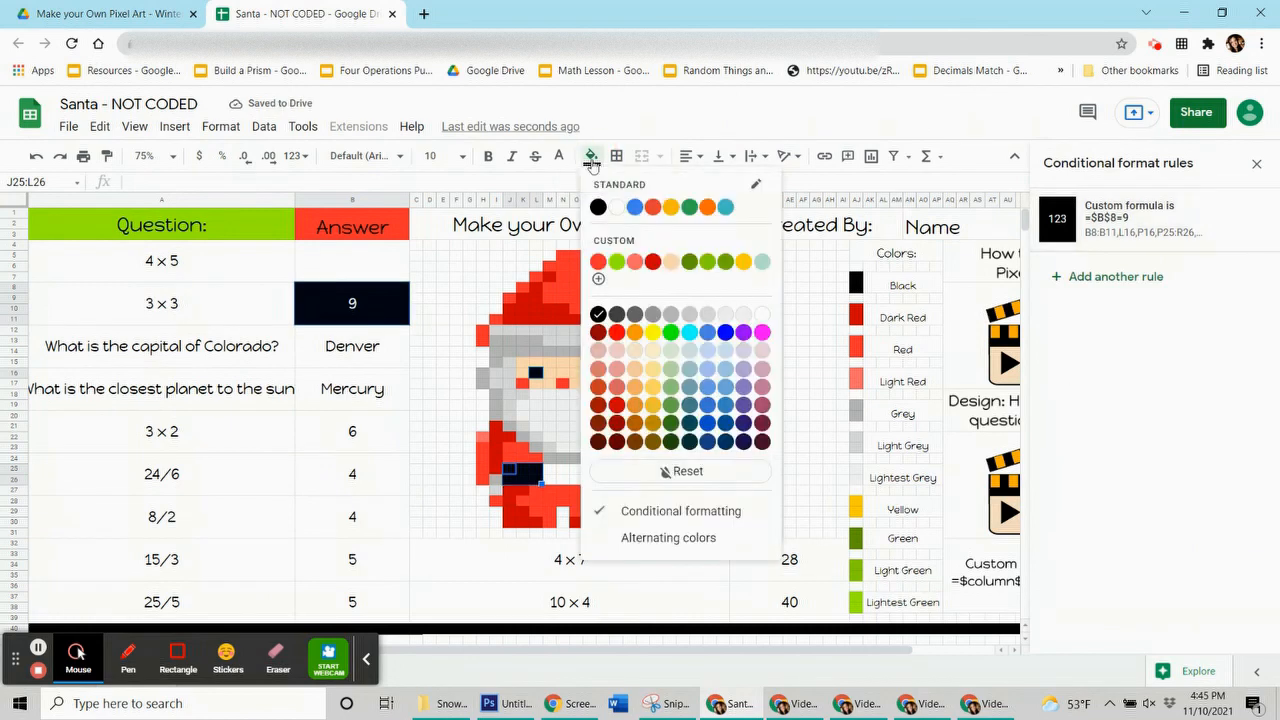
click(668, 471)
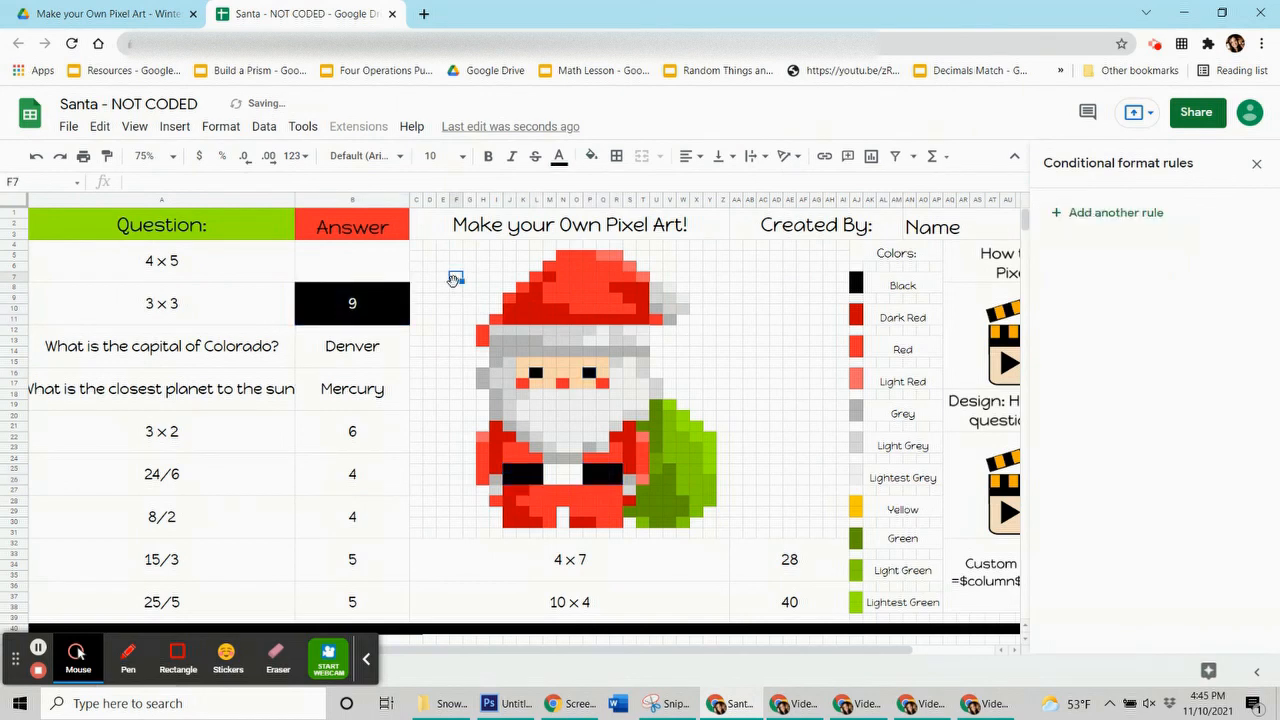
click(399, 310)
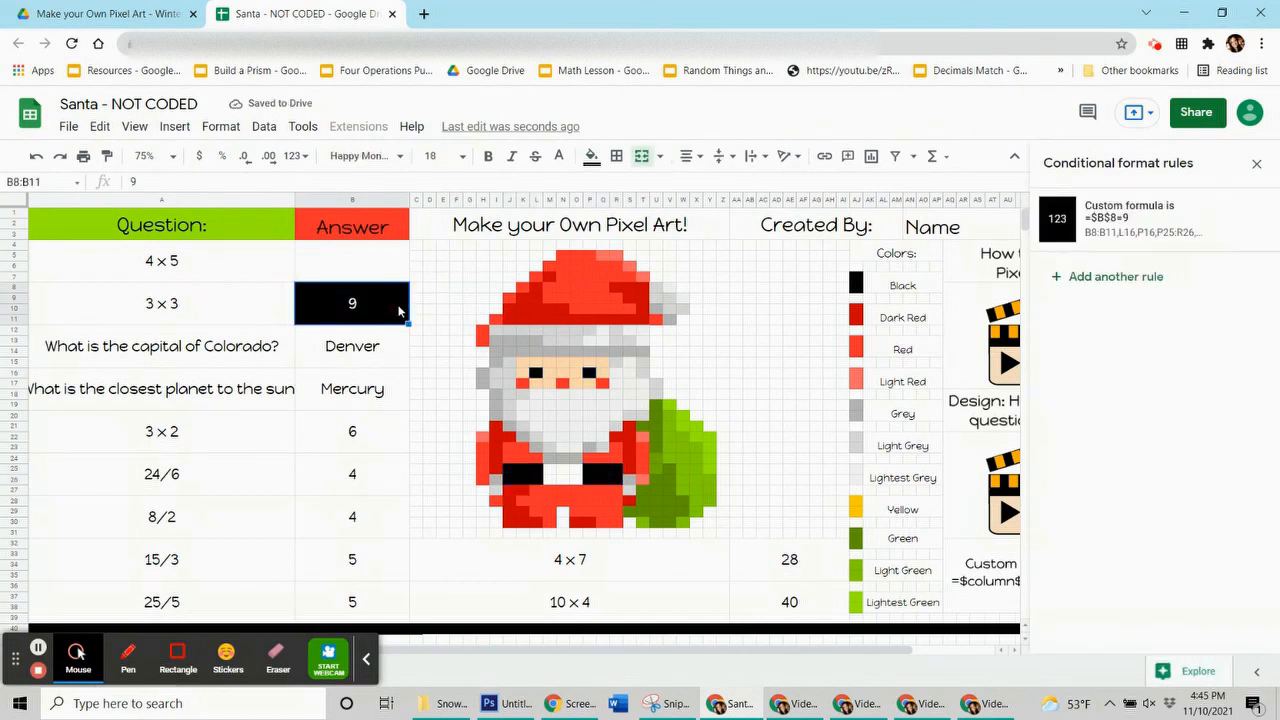
key(Delete)
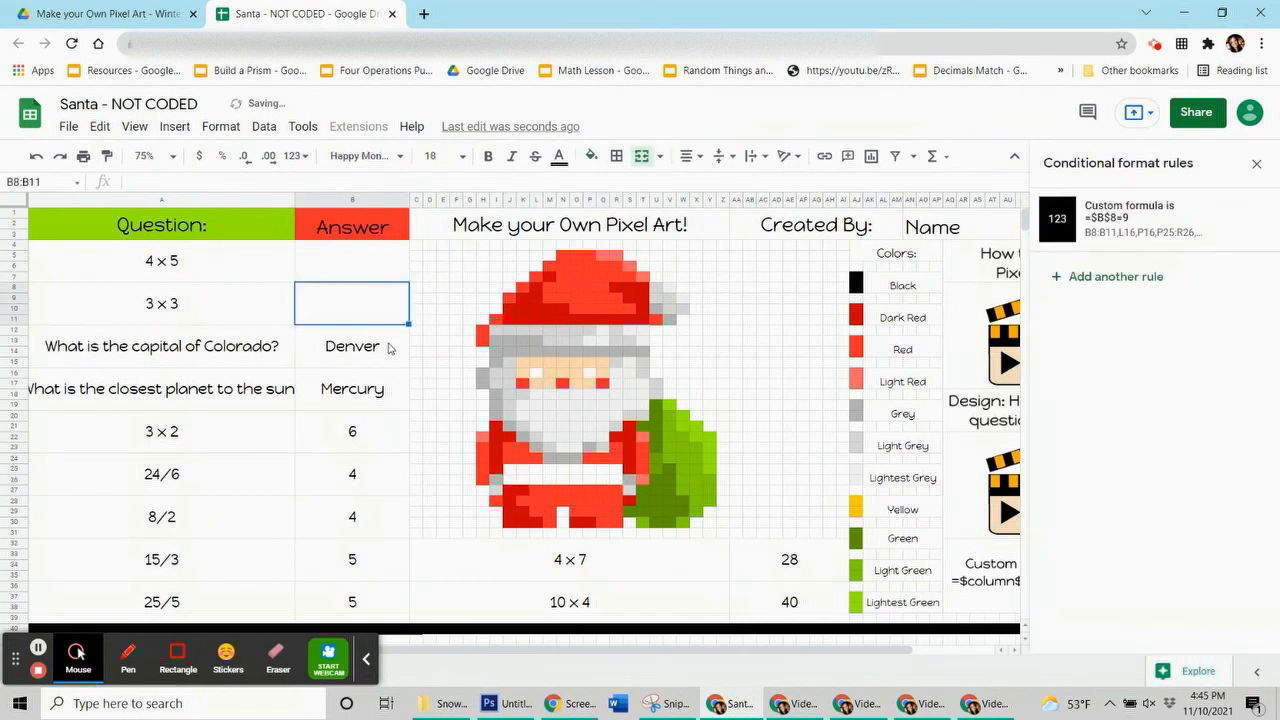
click(389, 346)
- Test the first two rules by entering 20 as the answer to 4 x 5 and 9 as the answer to 3 x 3
click(352, 270)
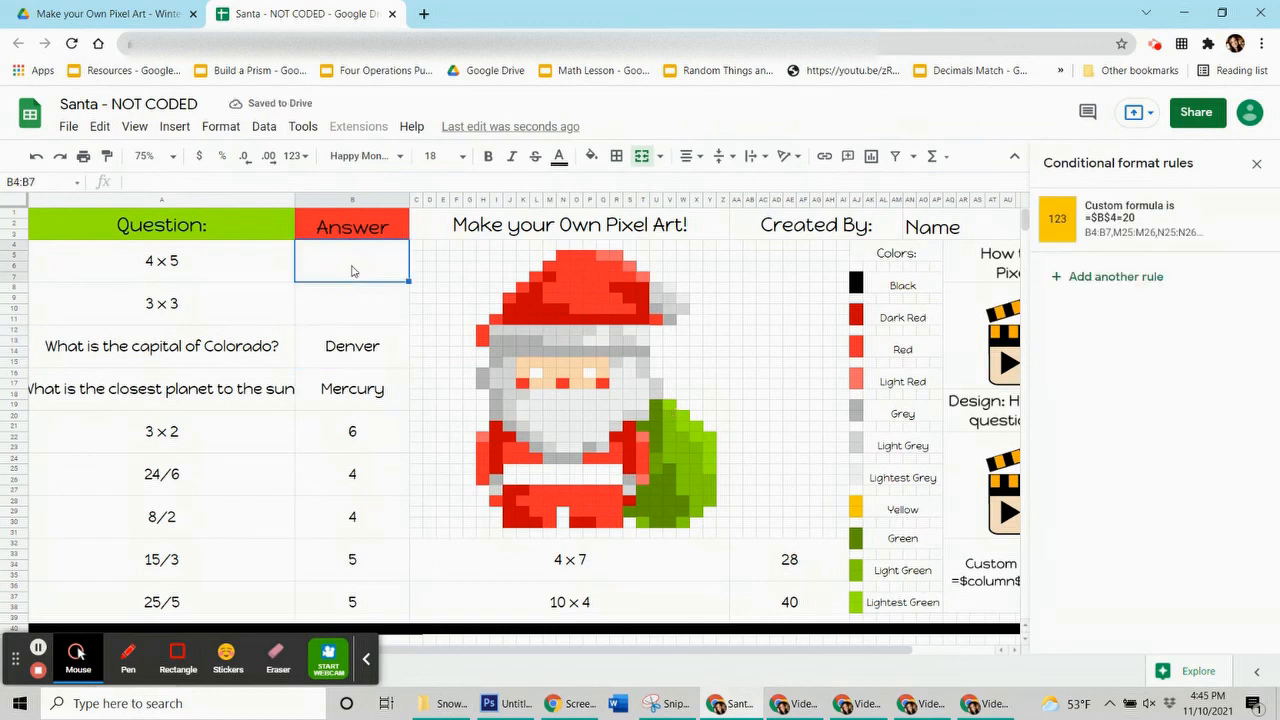
text(20)
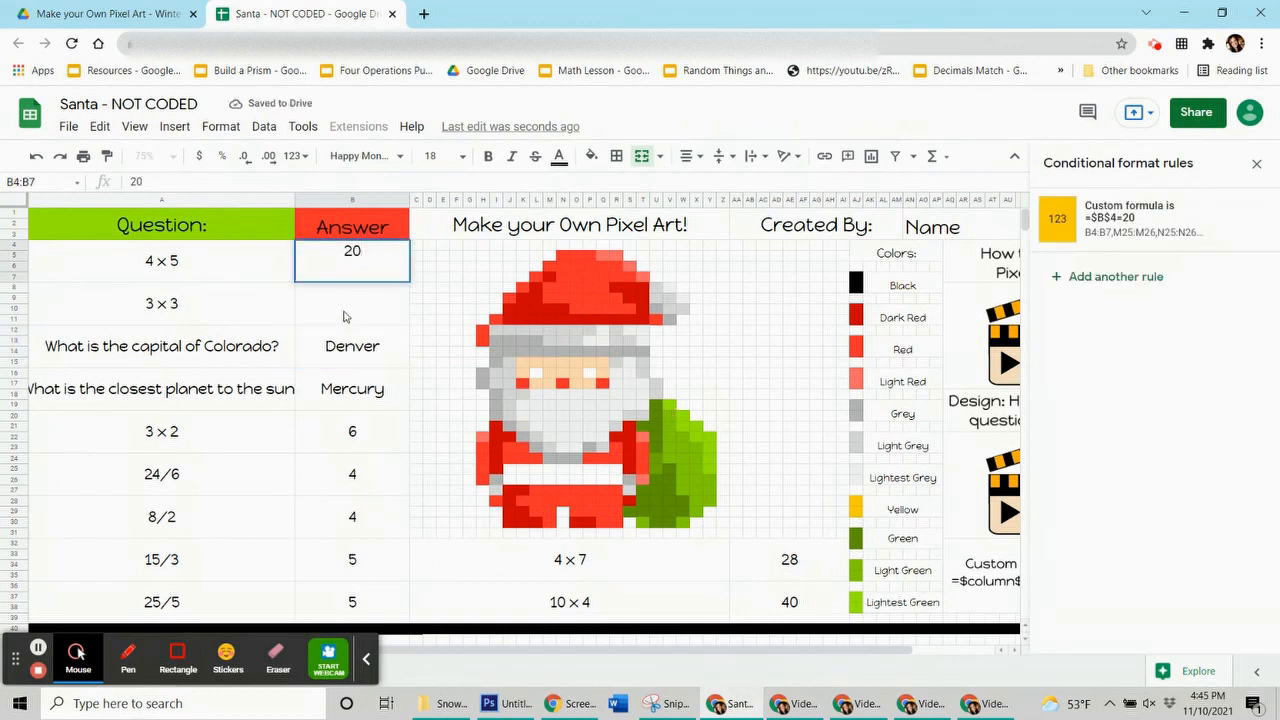
key(Return)
text(9)
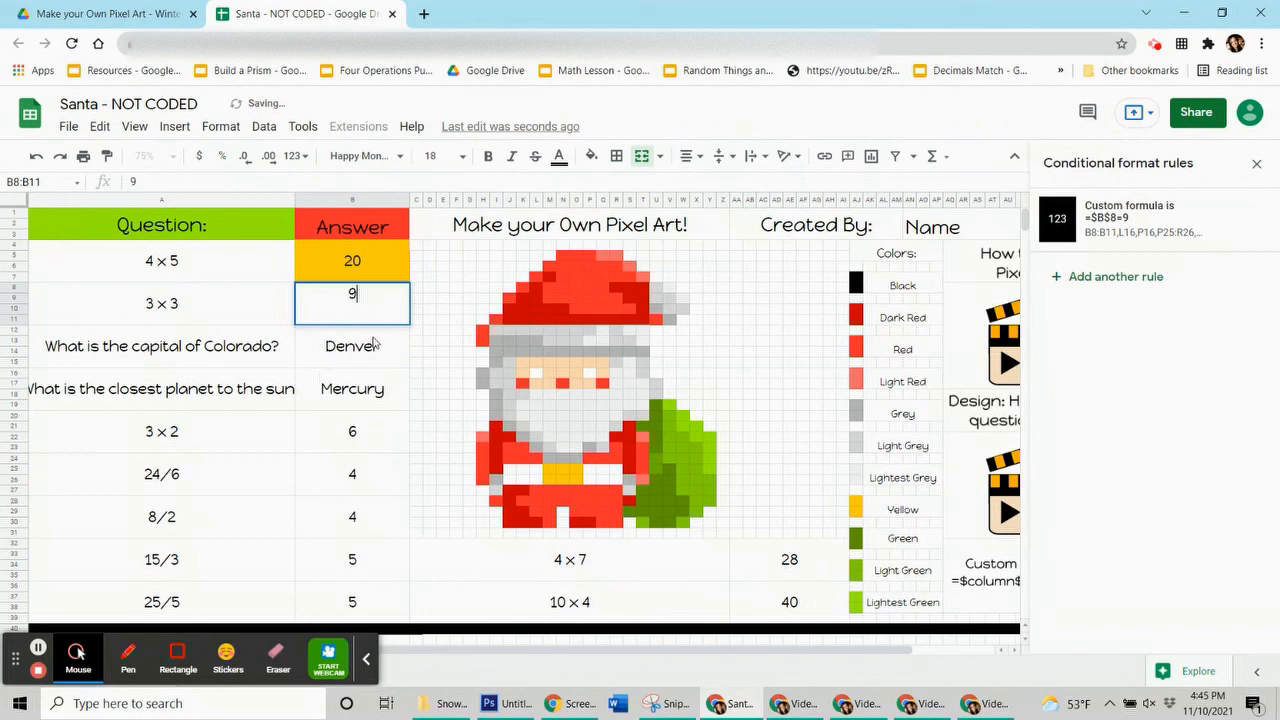
key(Return)
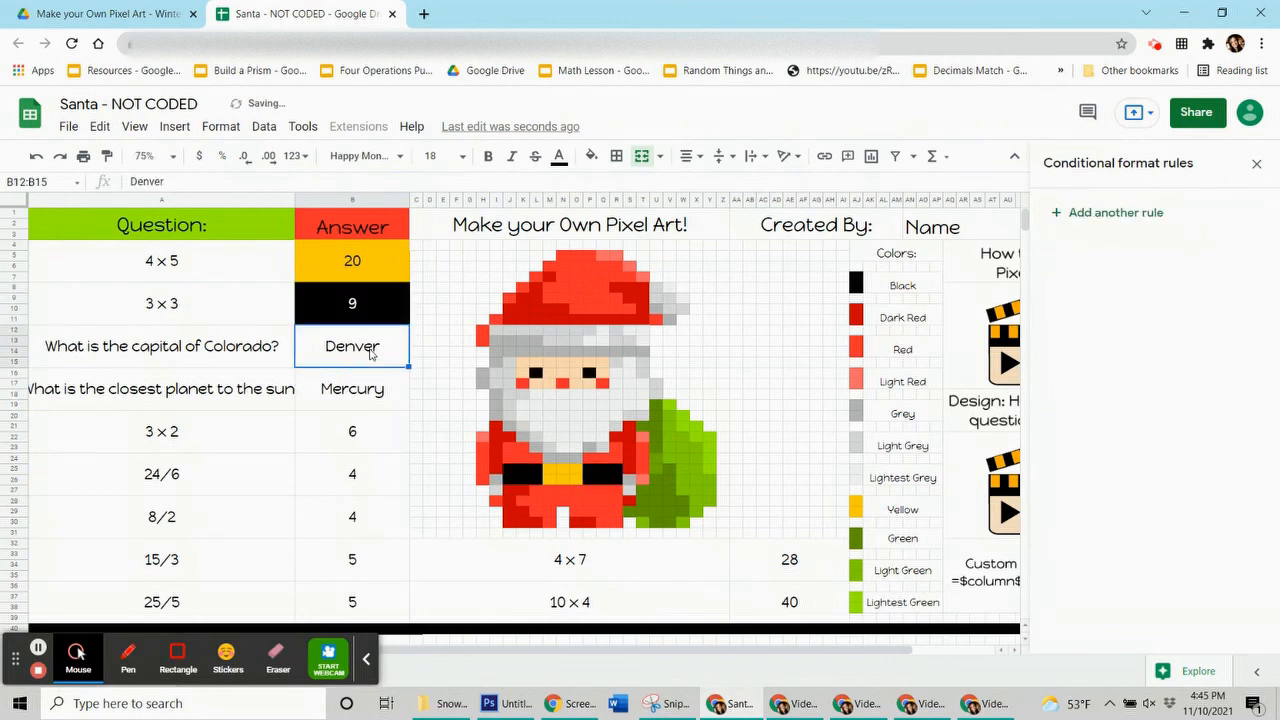
- Clear the test answers for 4 x 5 and 3 x 3
click(371, 266)
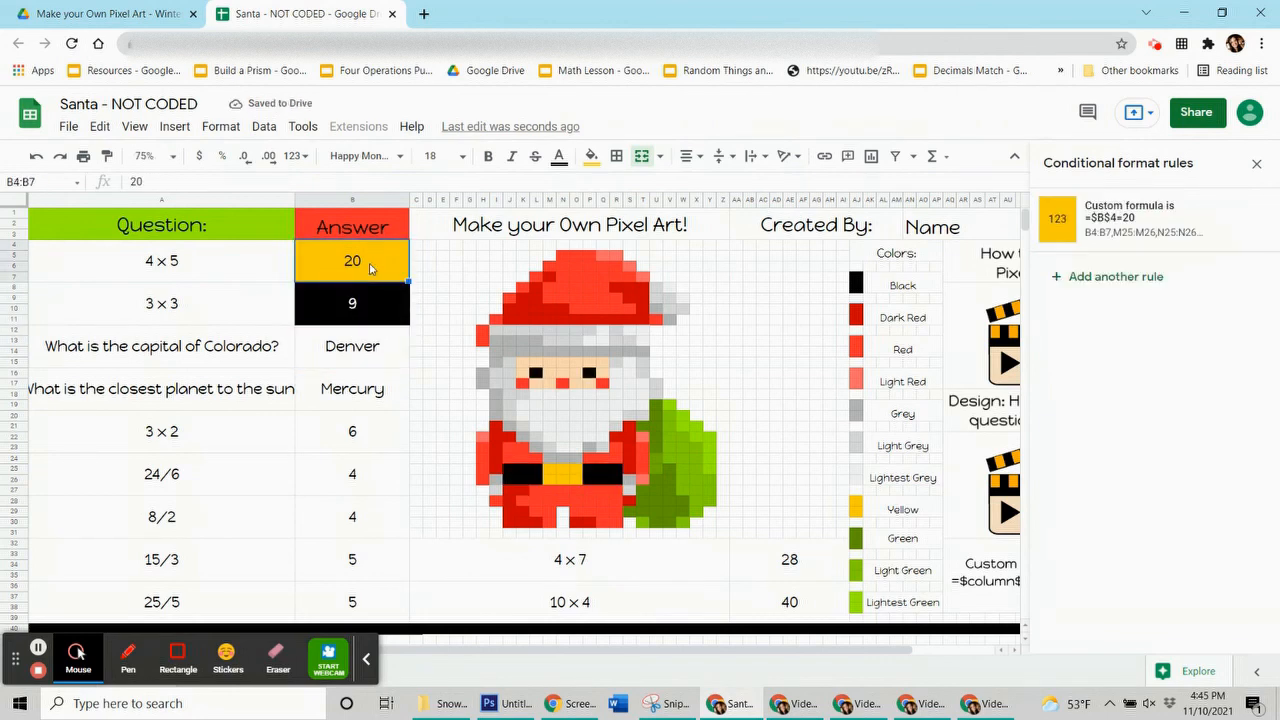
key(Delete)
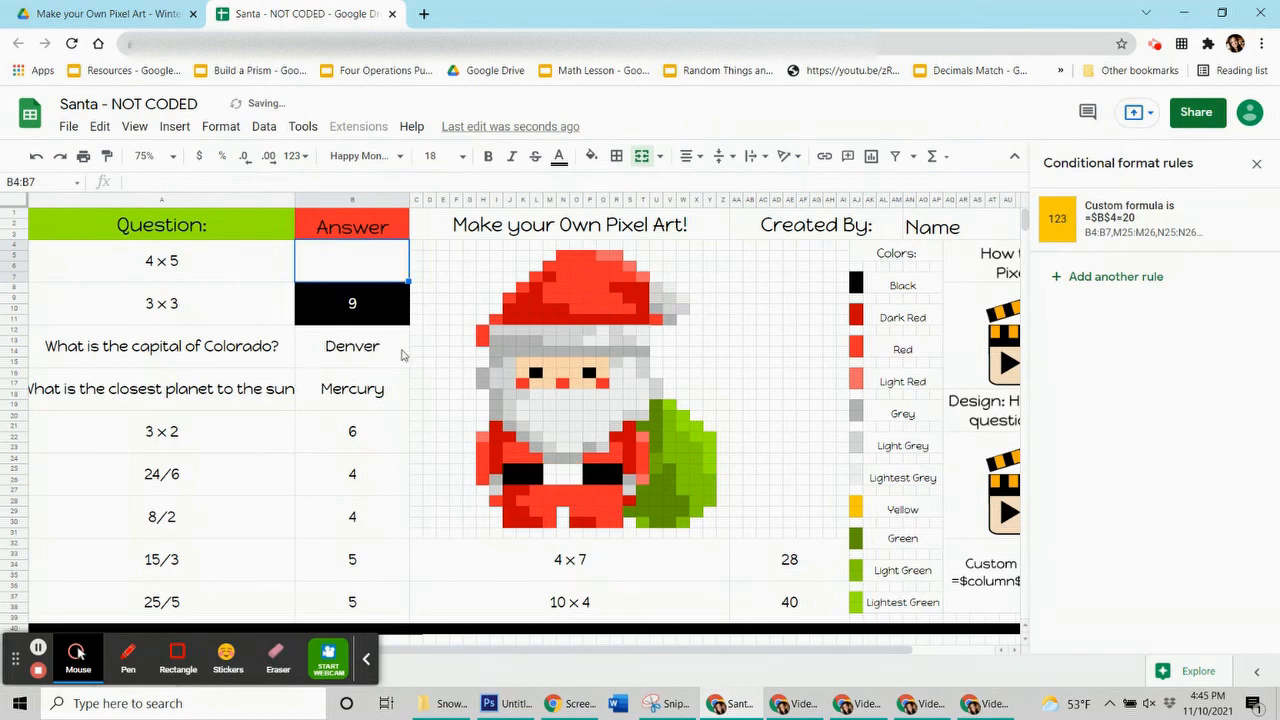
click(364, 305)
key(Delete)
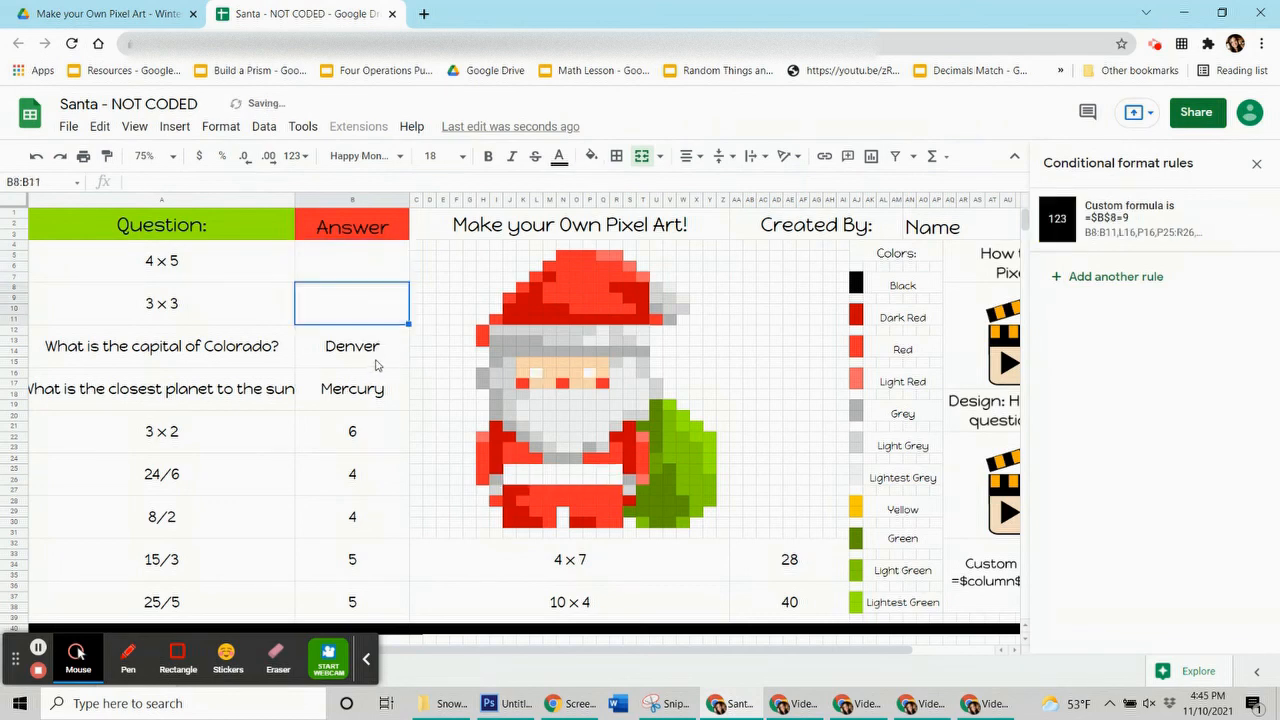
- Check which custom fill color the lightest green sack cell V19 uses
click(376, 364)
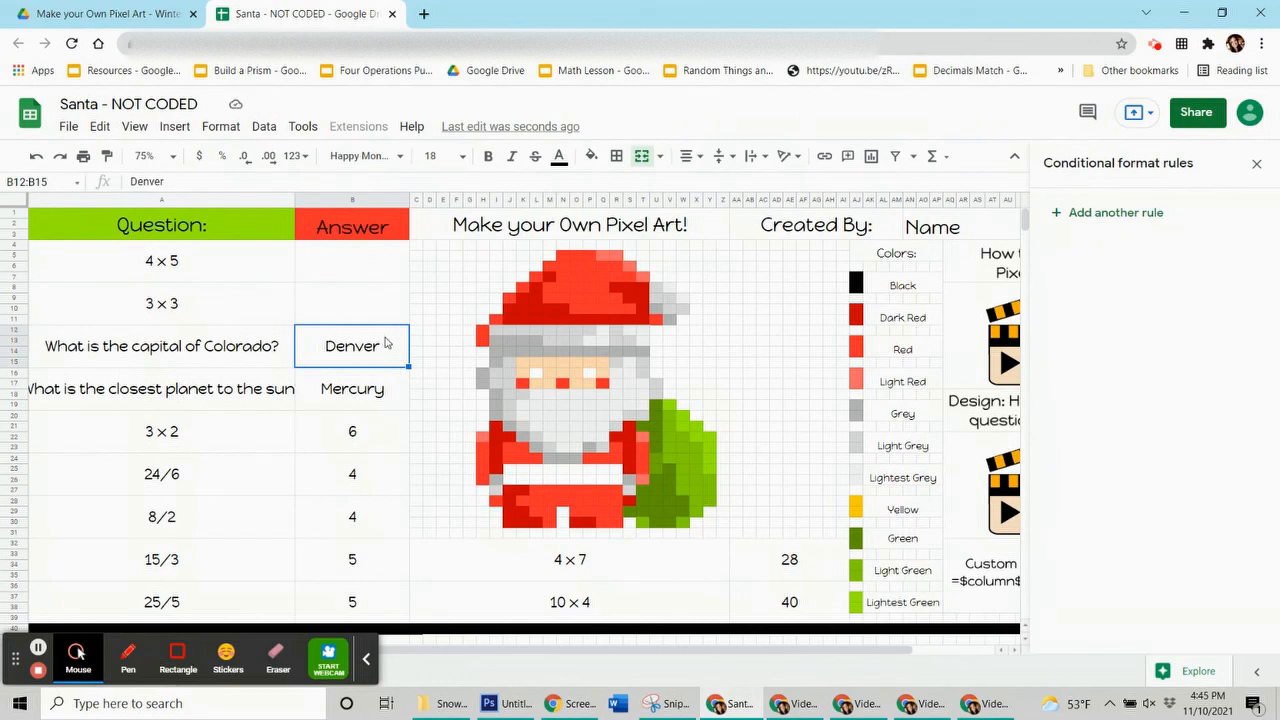
click(671, 404)
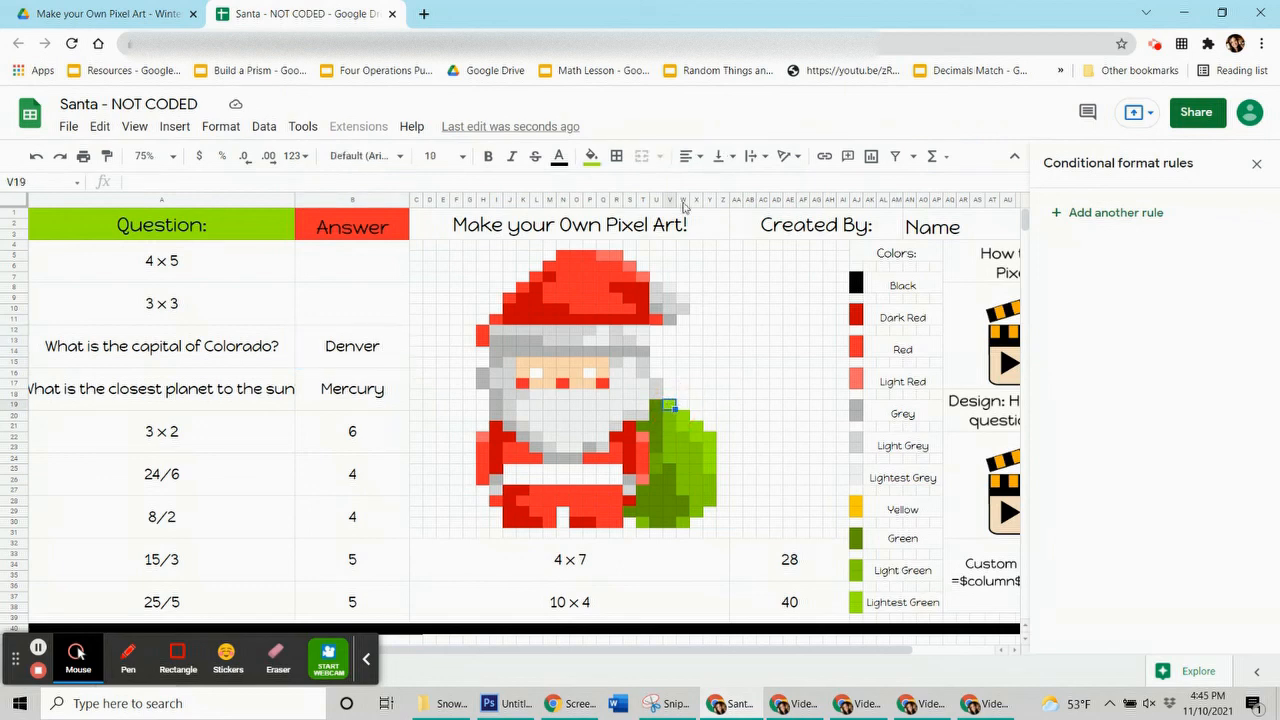
click(592, 157)
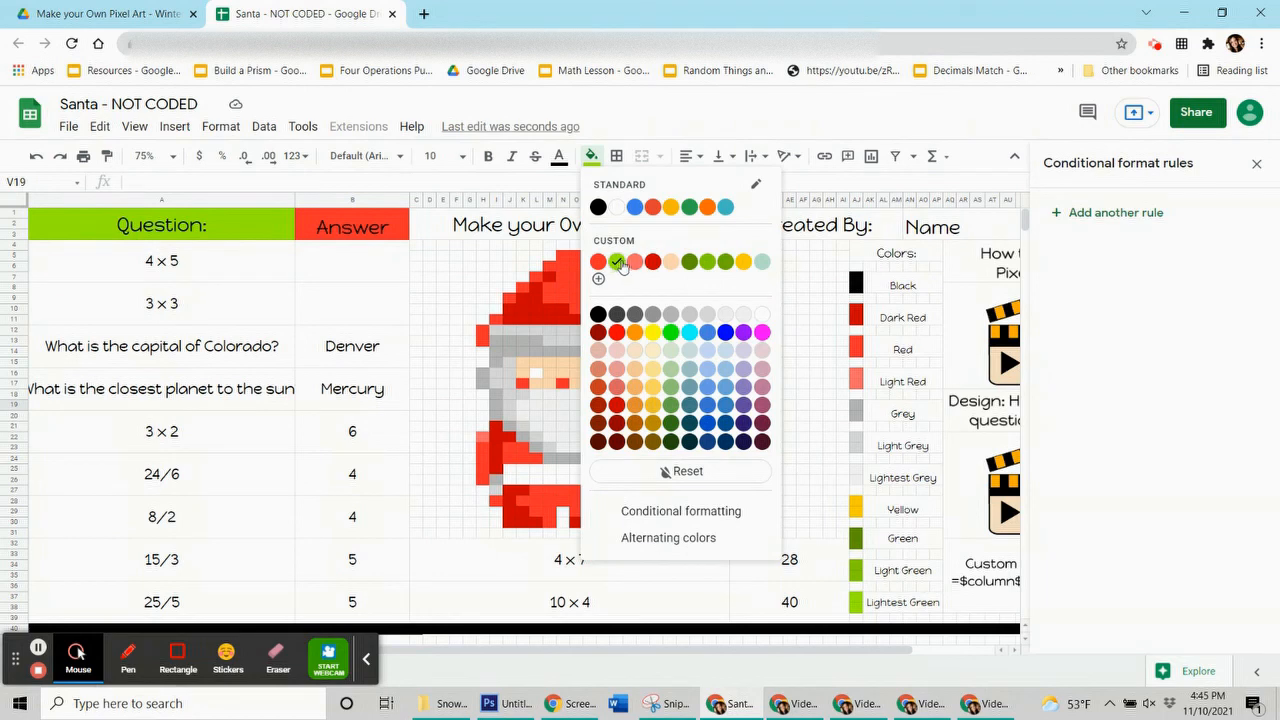
- Start a conditional formatting rule on the capital of Colorado answer cell with the custom lightest green fill
click(371, 357)
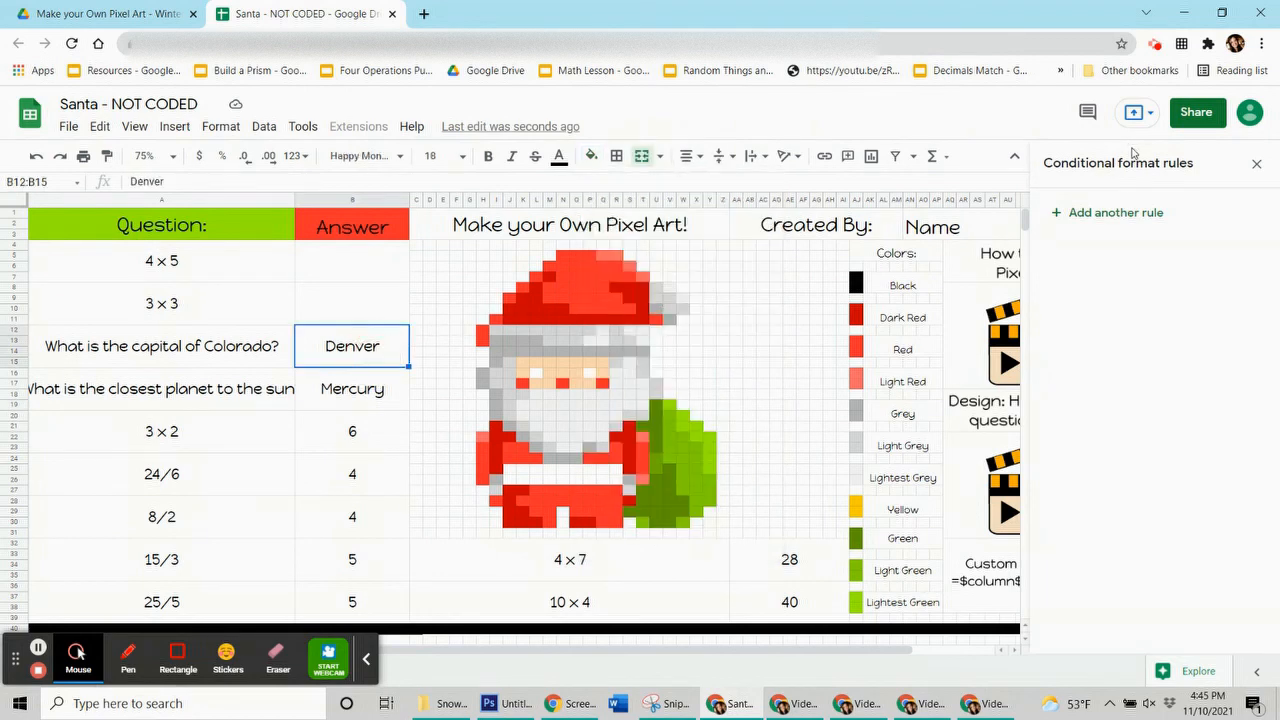
click(1113, 214)
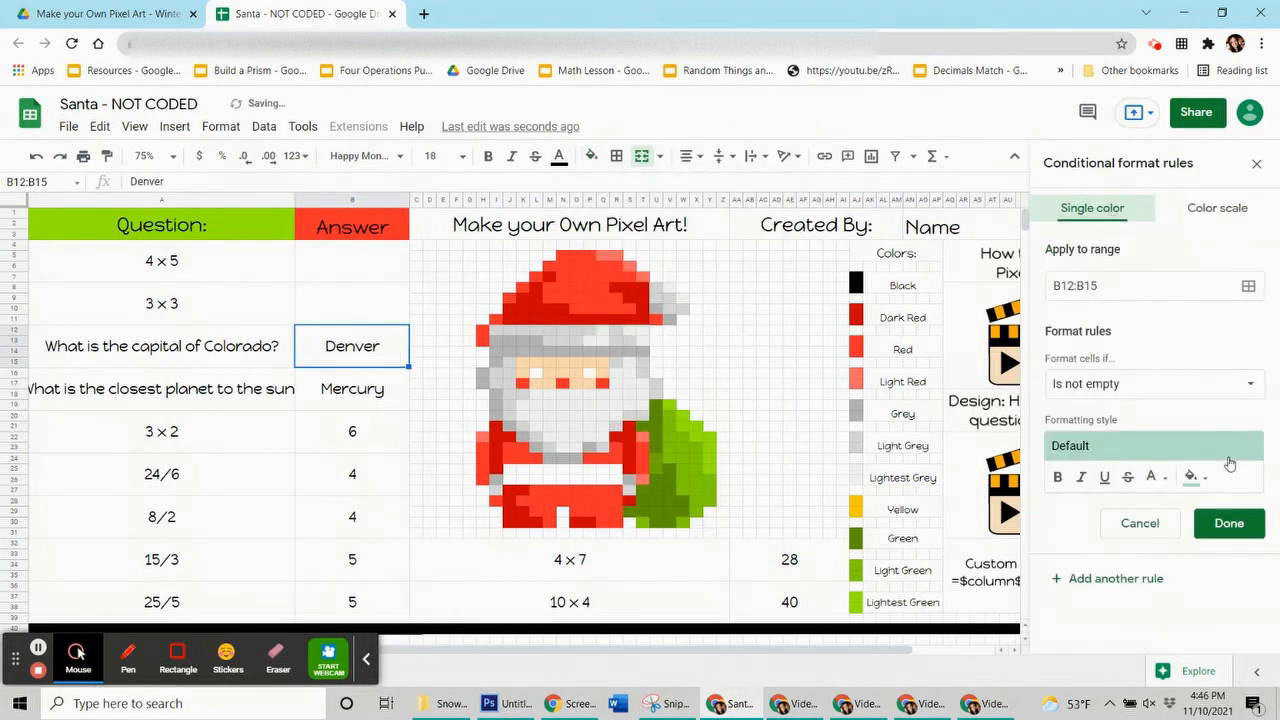
click(1194, 477)
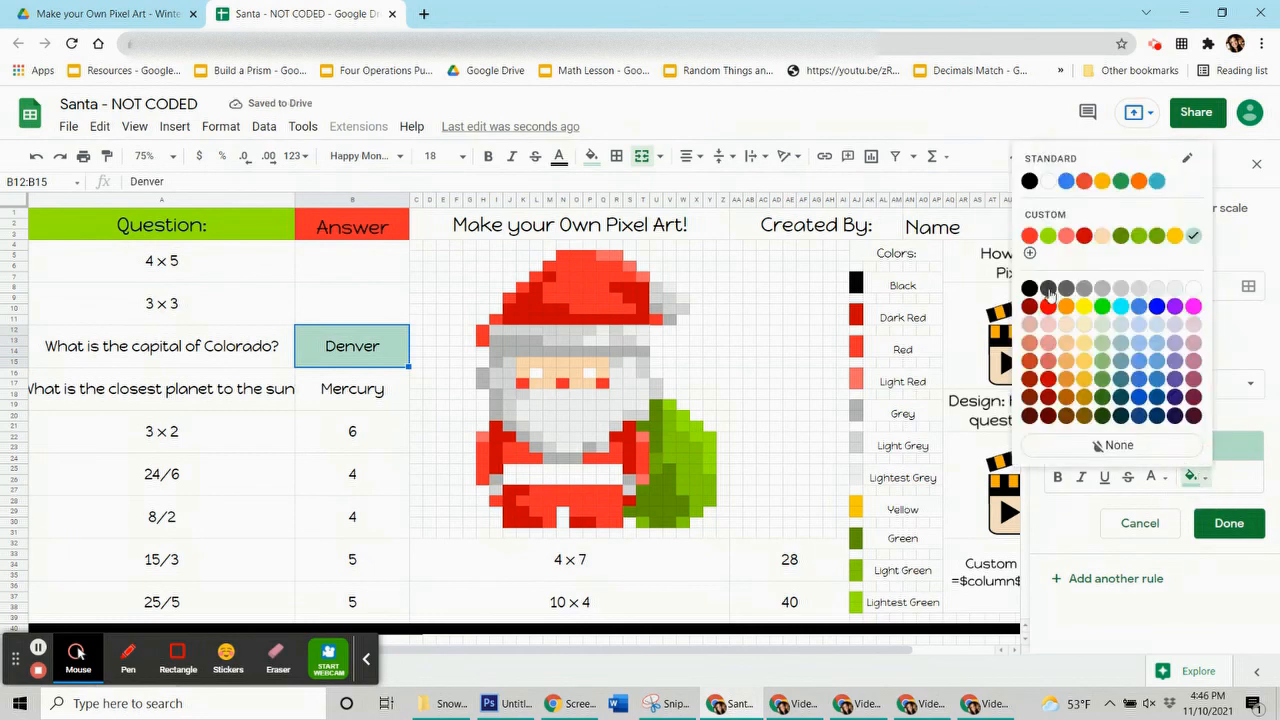
click(1047, 235)
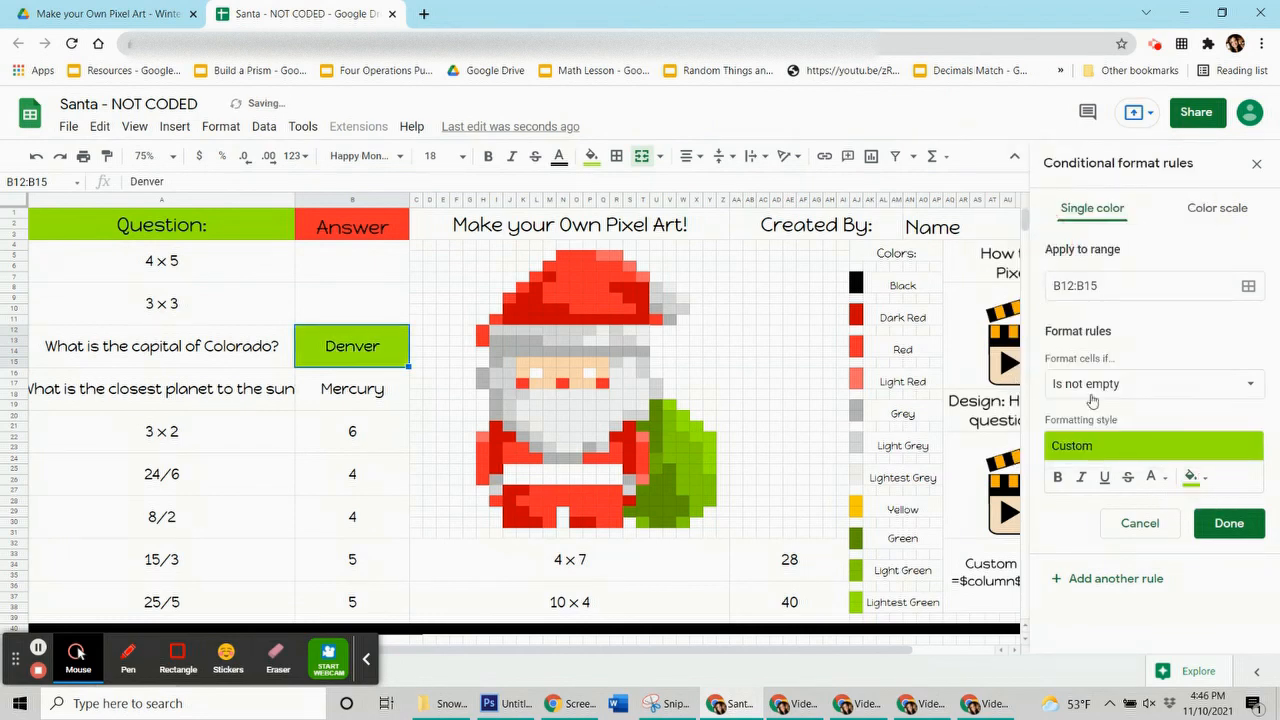
- Set the rule's condition to the custom formula =$b$12=denver
click(1214, 384)
scroll(1171, 489, down, 5)
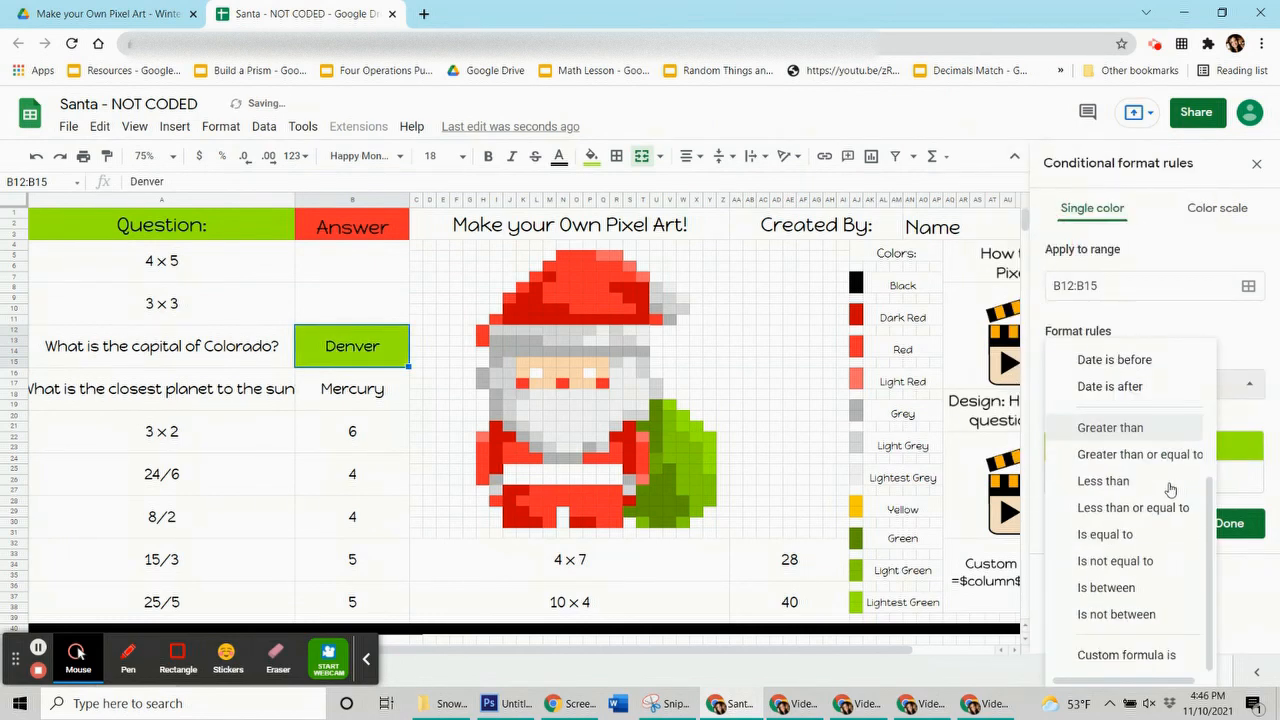
click(1180, 654)
click(1117, 413)
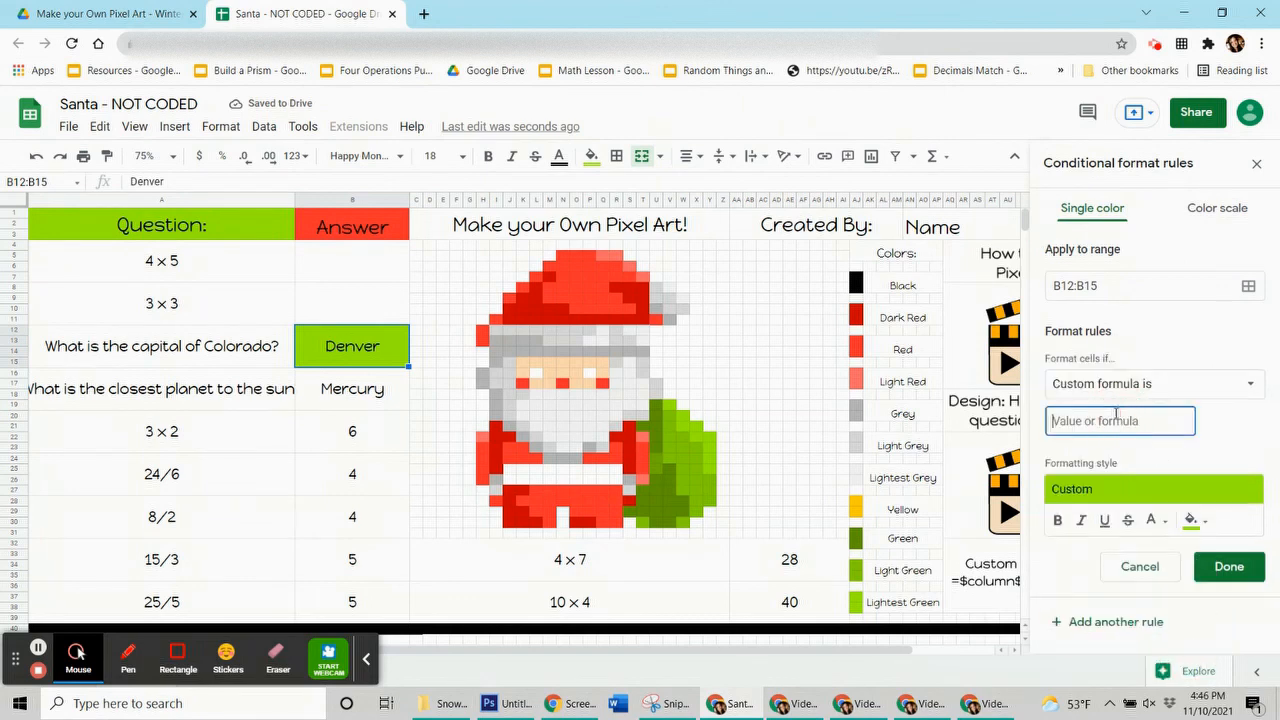
text(=$b$)
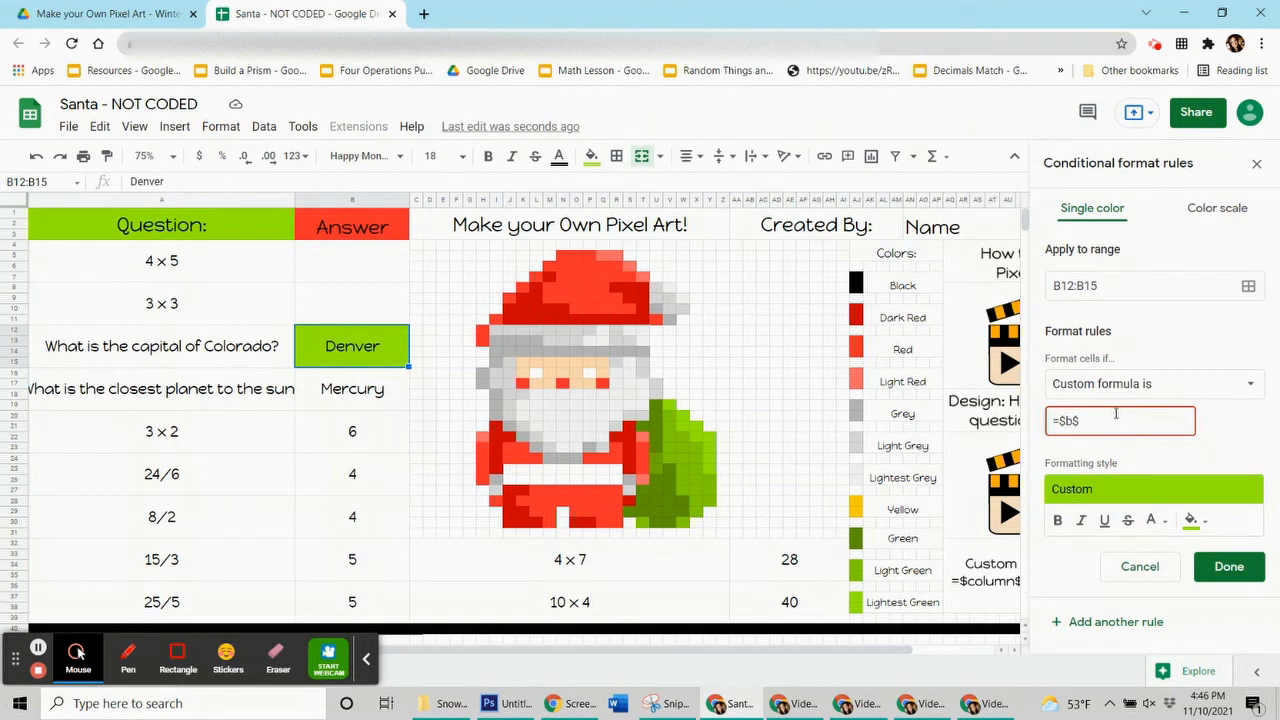
text(12=denver)
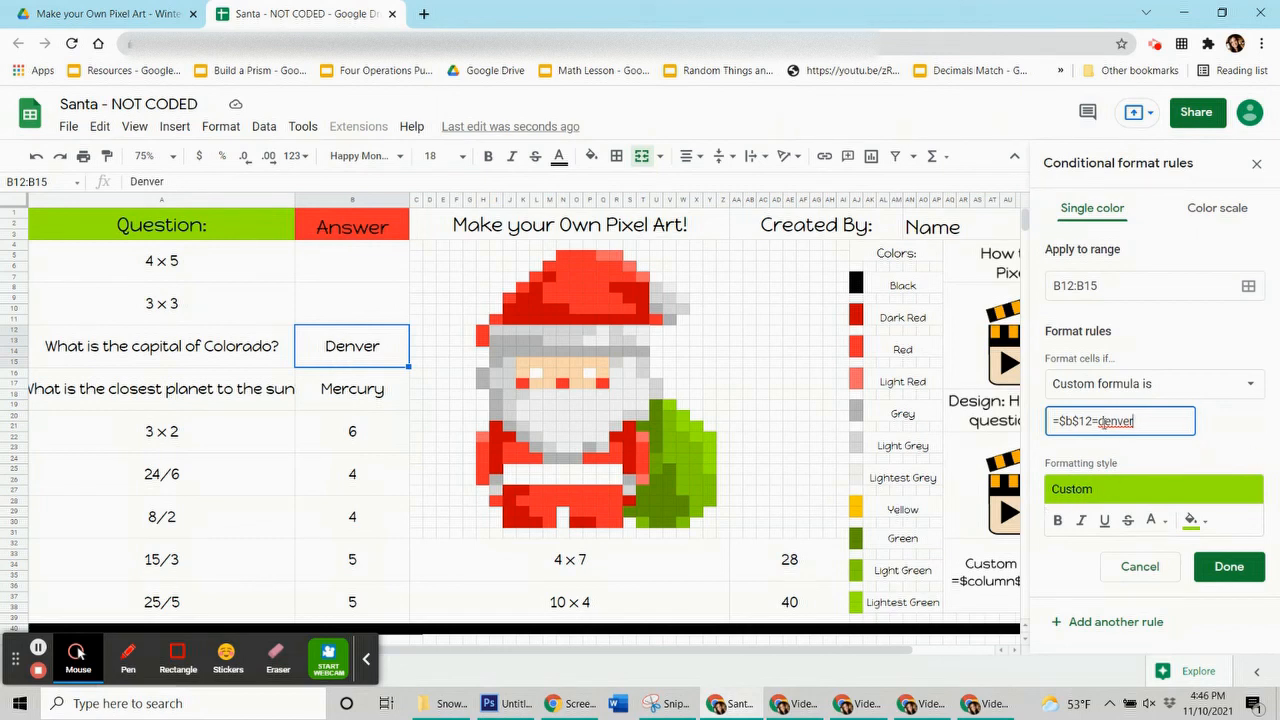
- Enclose the text answer in quotation marks so the rule's formula reads =$b$12="denver"
click(1141, 427)
click(1136, 422)
click(1099, 420)
text(")
click(1156, 422)
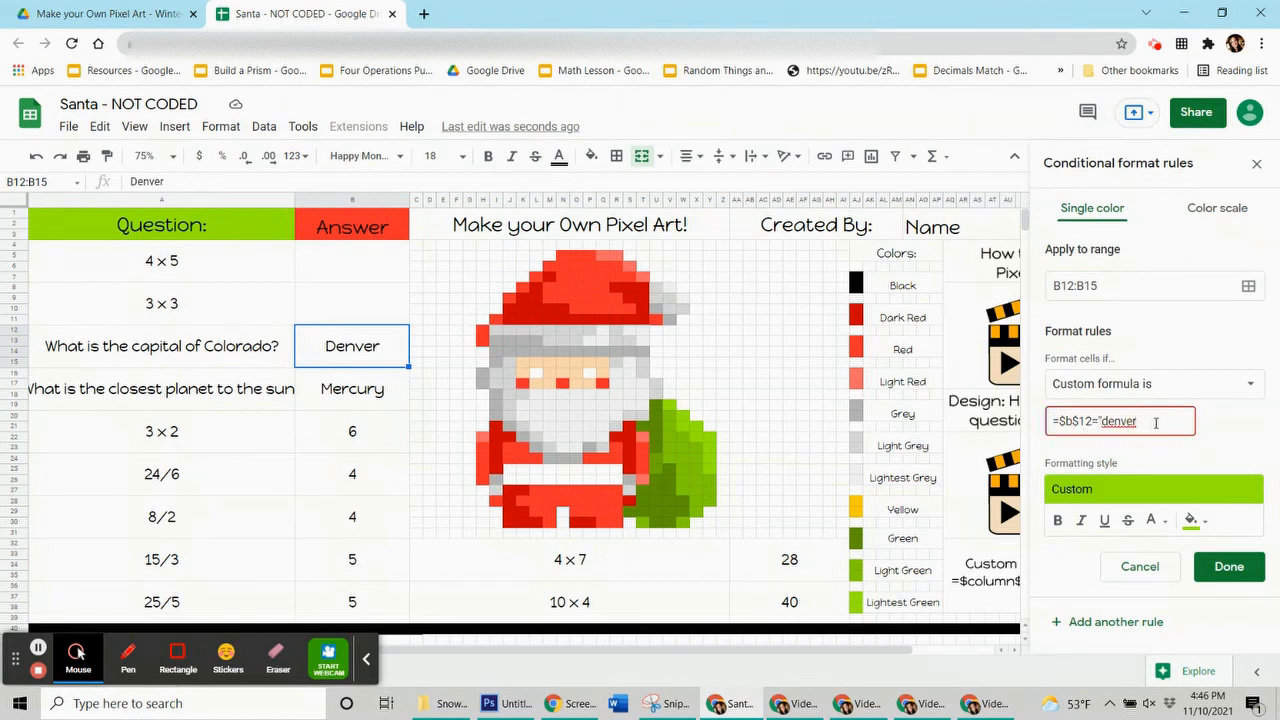
click(1097, 422)
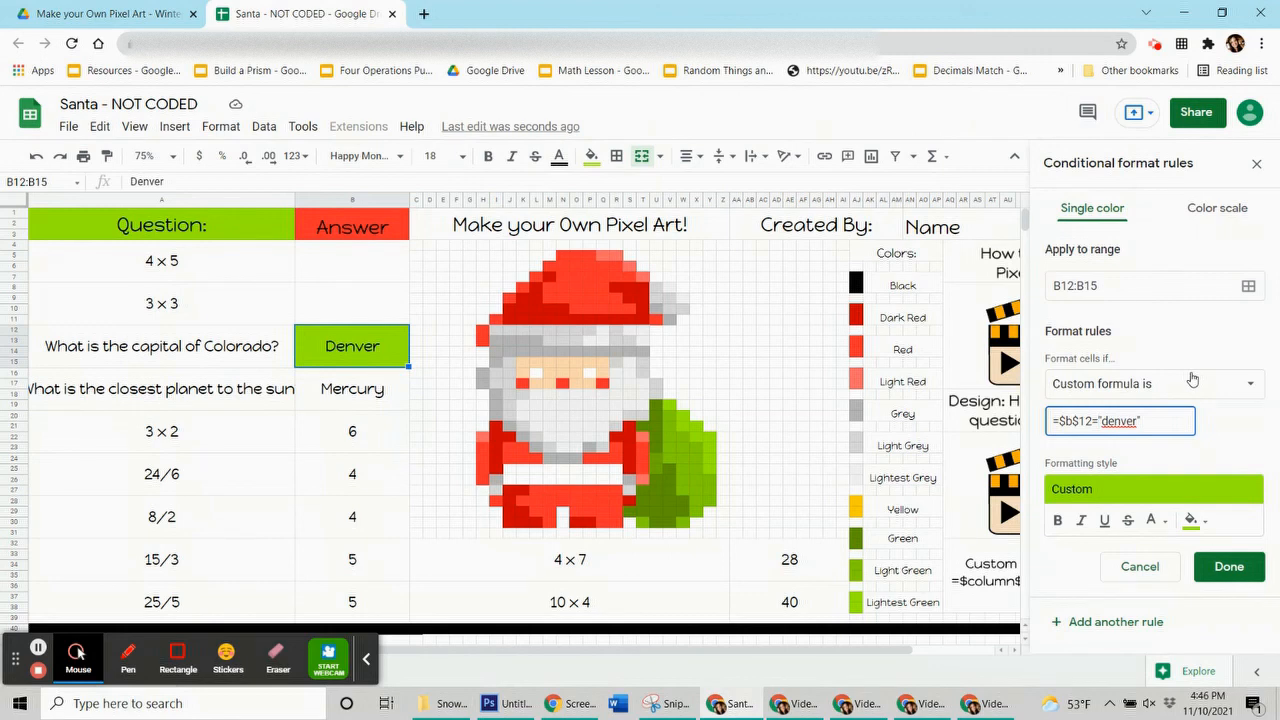
- Add the sack cells V19, W20:W21, X21:X22 and Y22:Y25 alongside B12:B15, and save the rule
click(1248, 286)
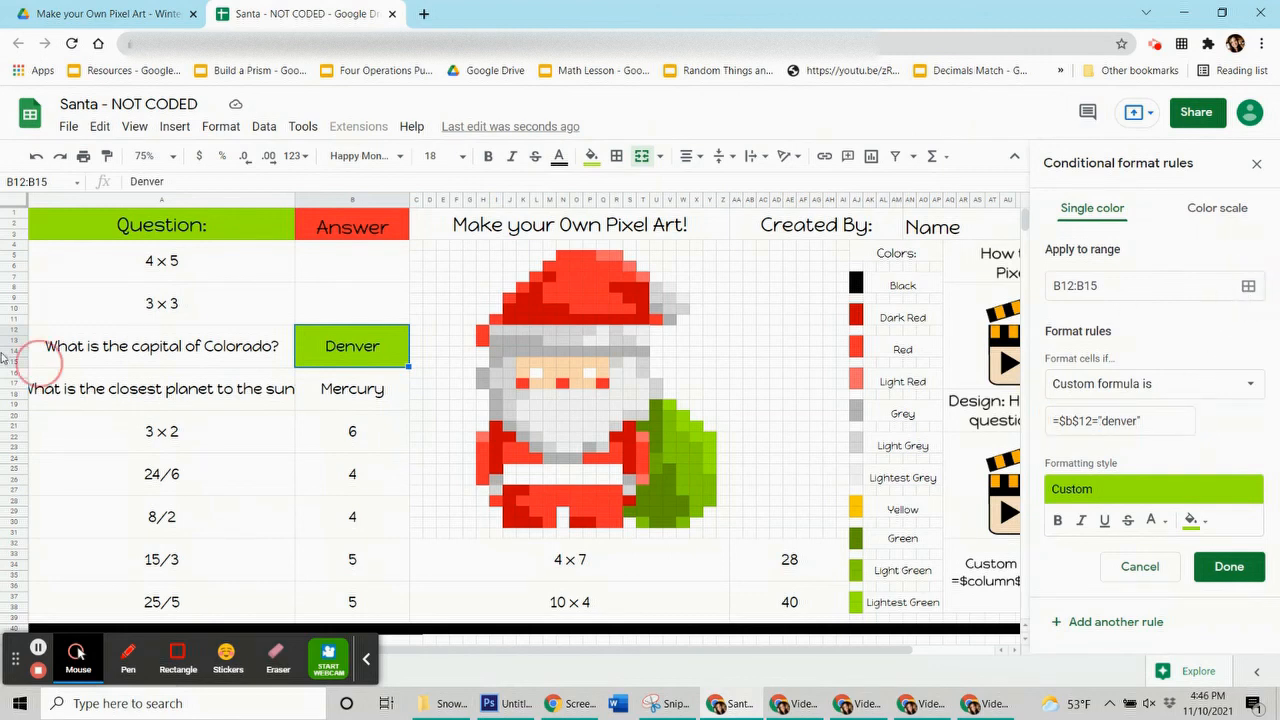
drag(525, 297, 77, 245)
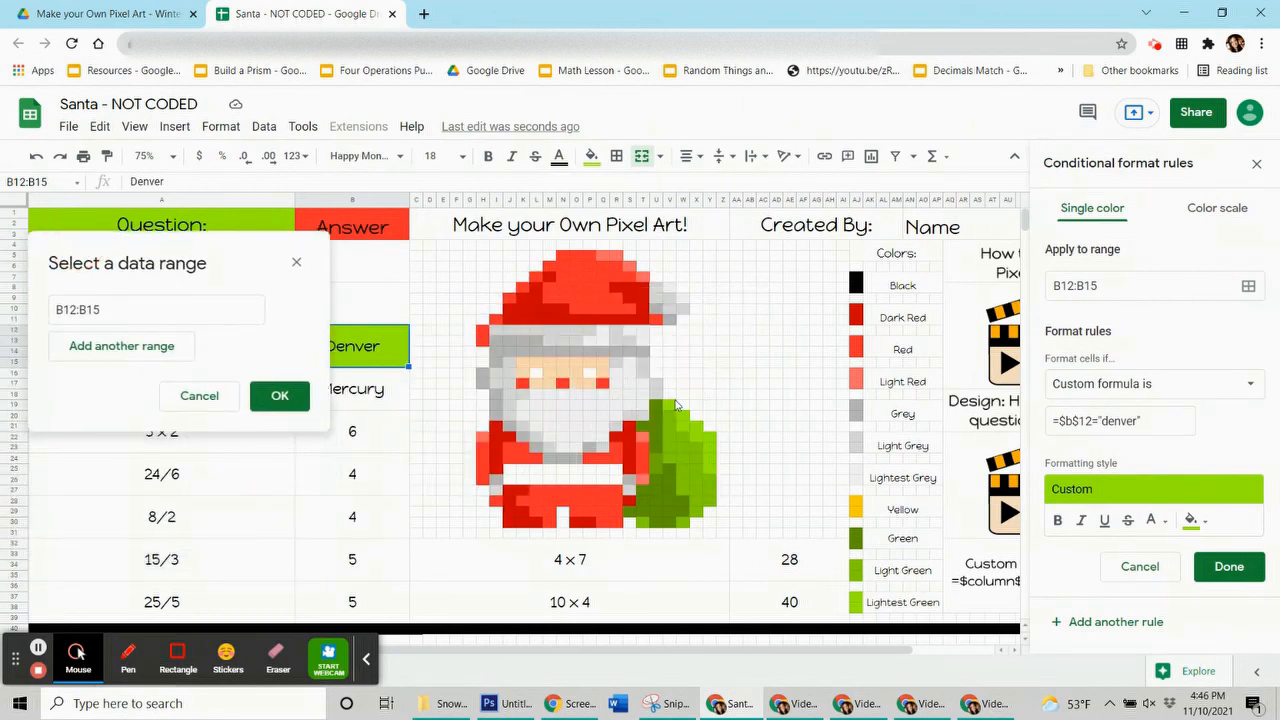
ctrl+click(673, 406)
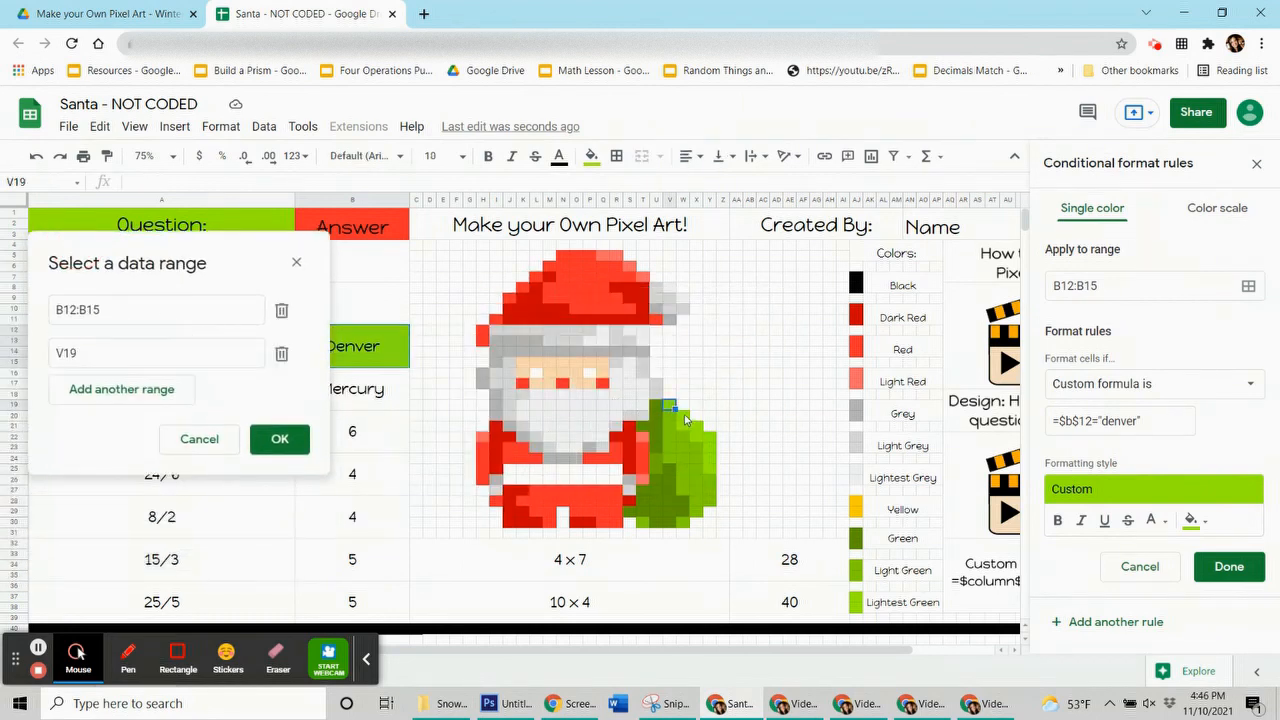
ctrl+click(684, 420)
drag(687, 426, 711, 466)
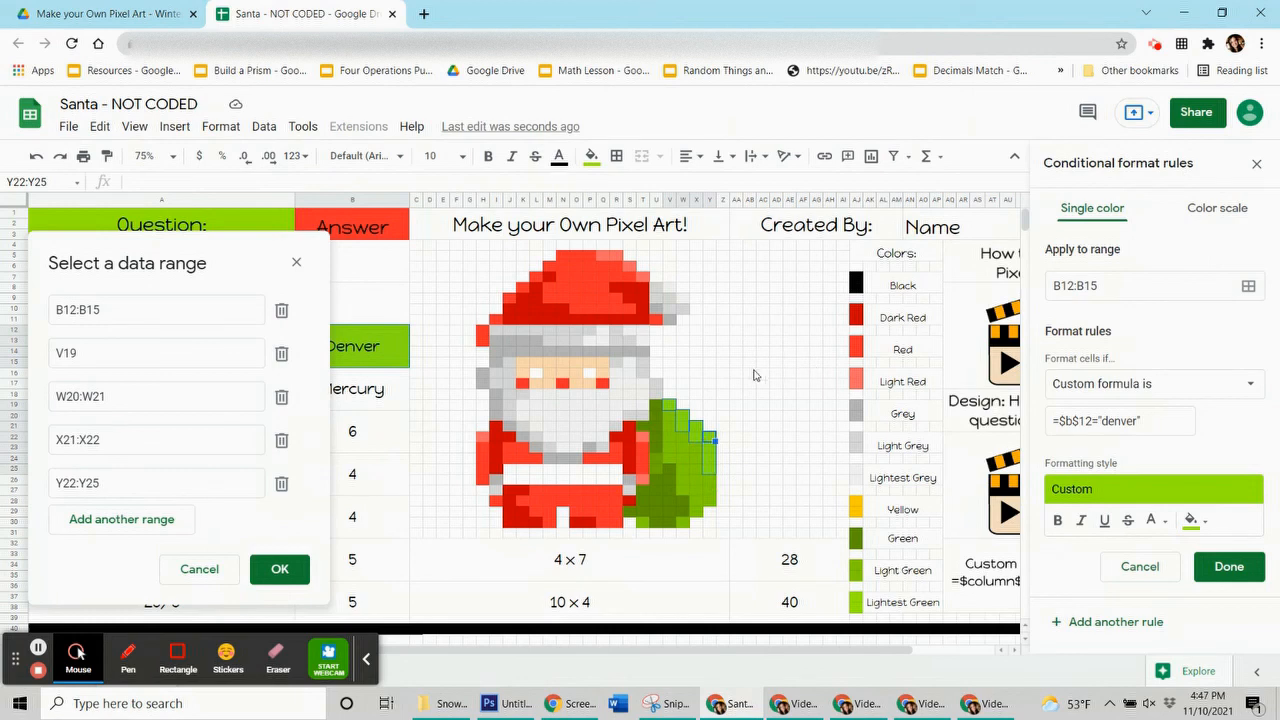
click(279, 578)
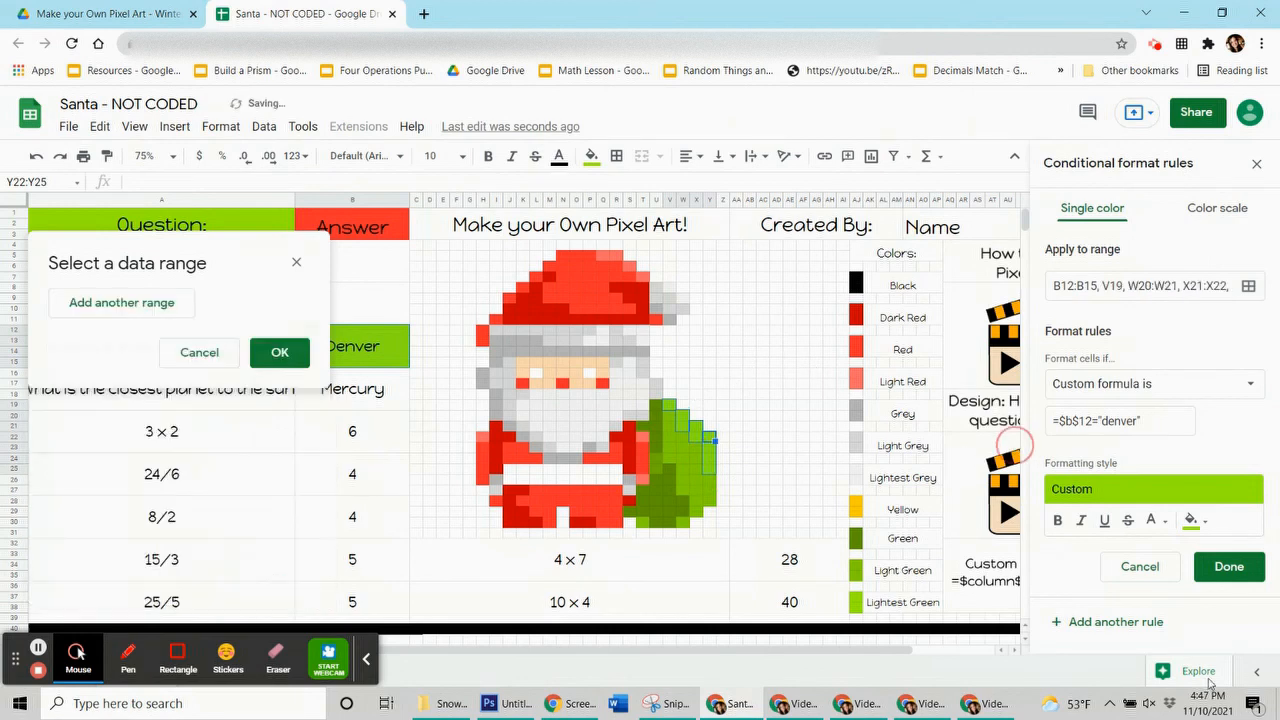
click(1222, 570)
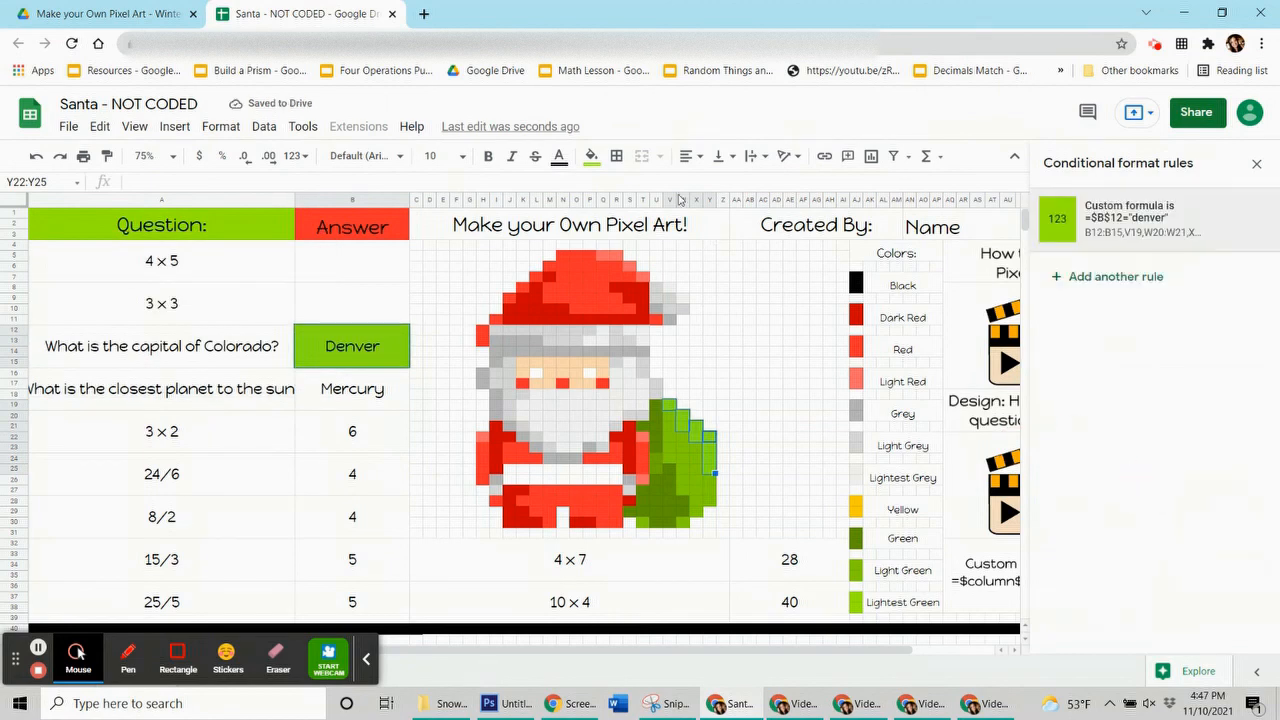
- Reset the manual fill of the selected lightest green sack cells, and clear the capital of Colorado answer
click(591, 157)
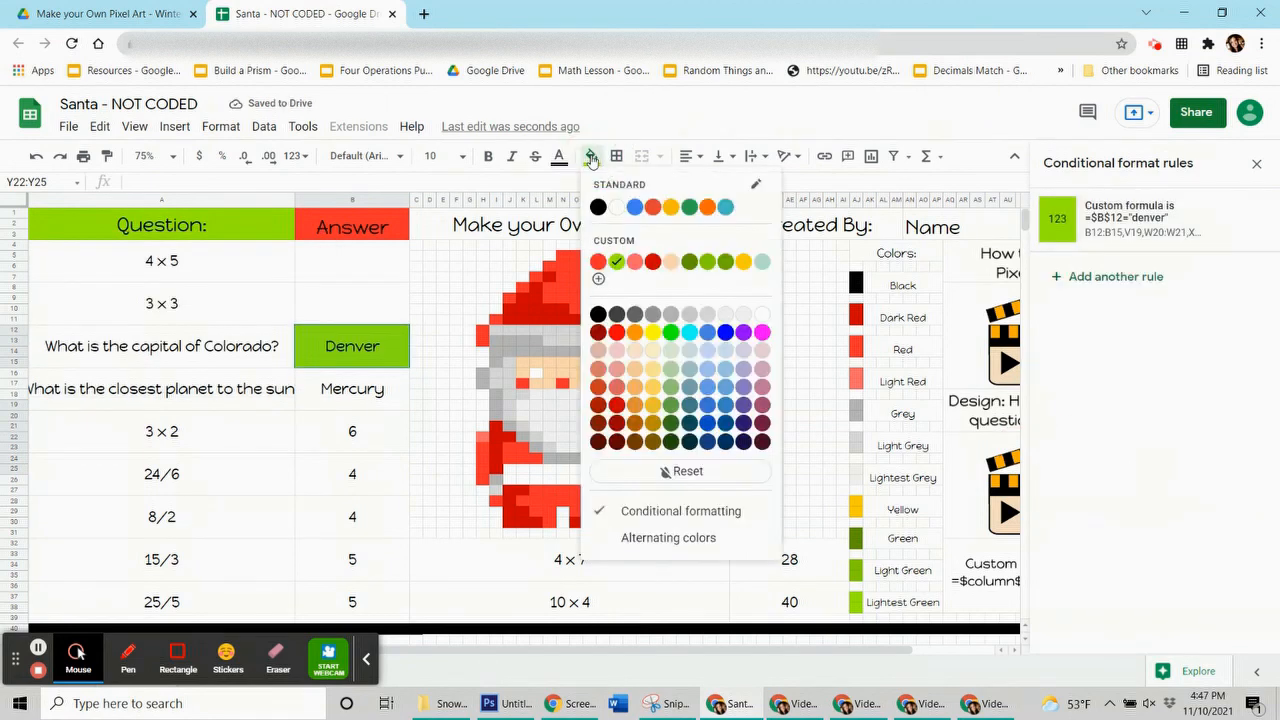
click(655, 469)
click(358, 402)
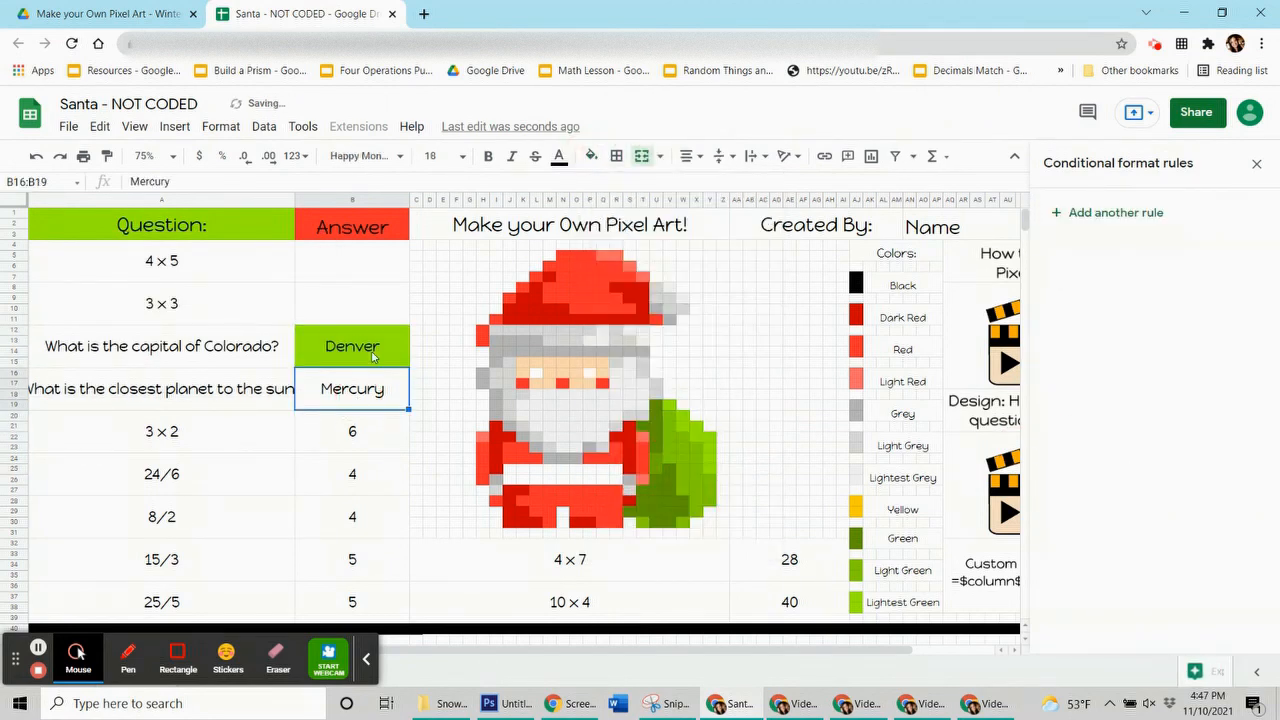
click(372, 362)
click(352, 436)
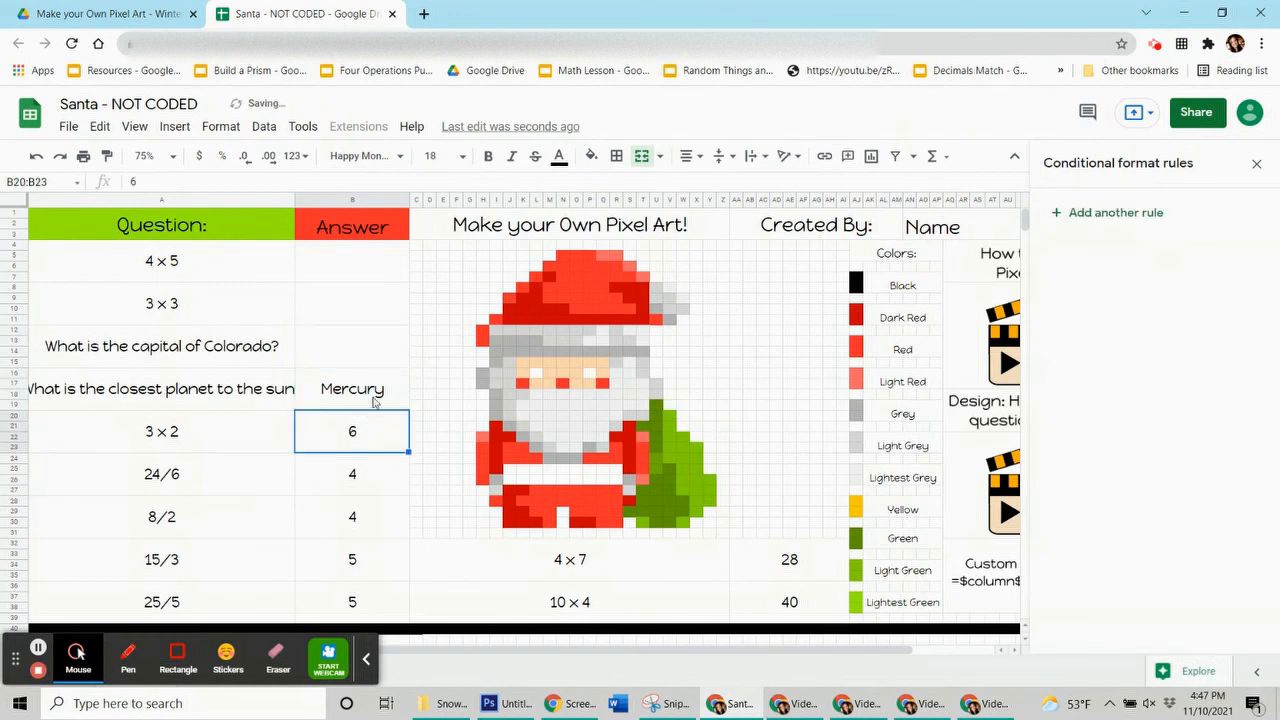
- Test the rule by entering Denver as the capital of Colorado answer, and clear the answer again
click(390, 360)
text(Denver)
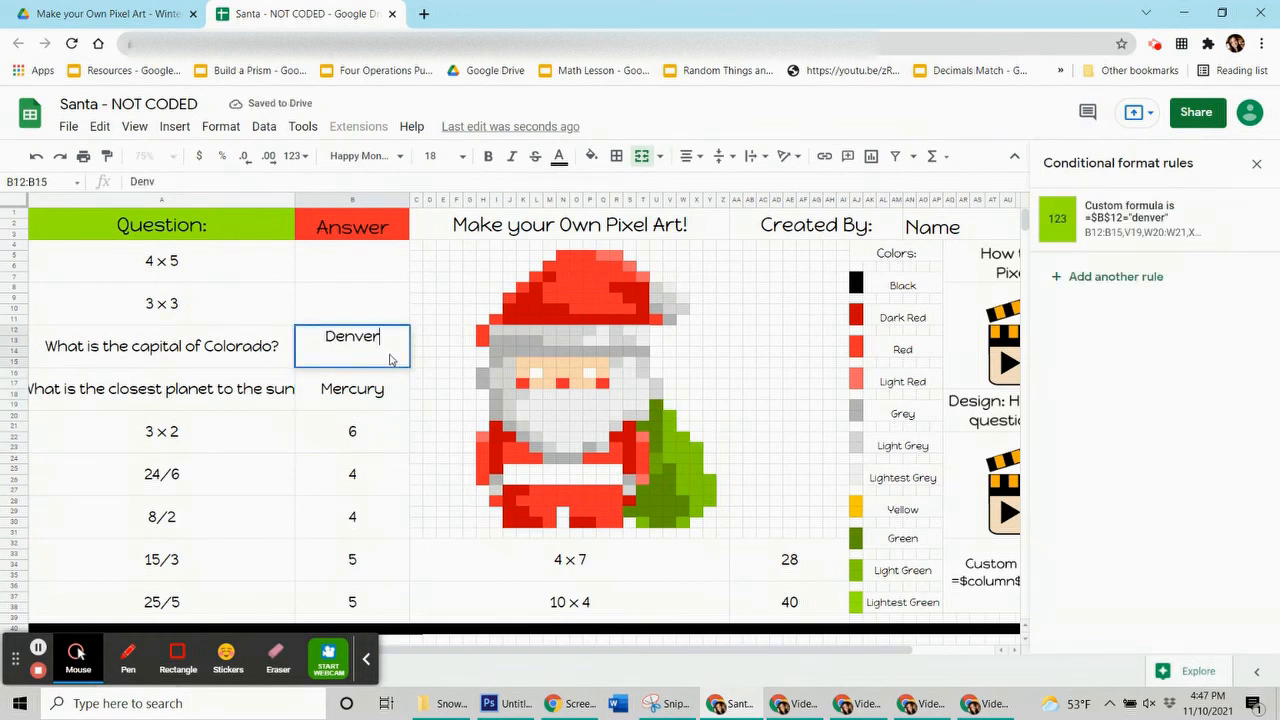
key(Return)
click(383, 355)
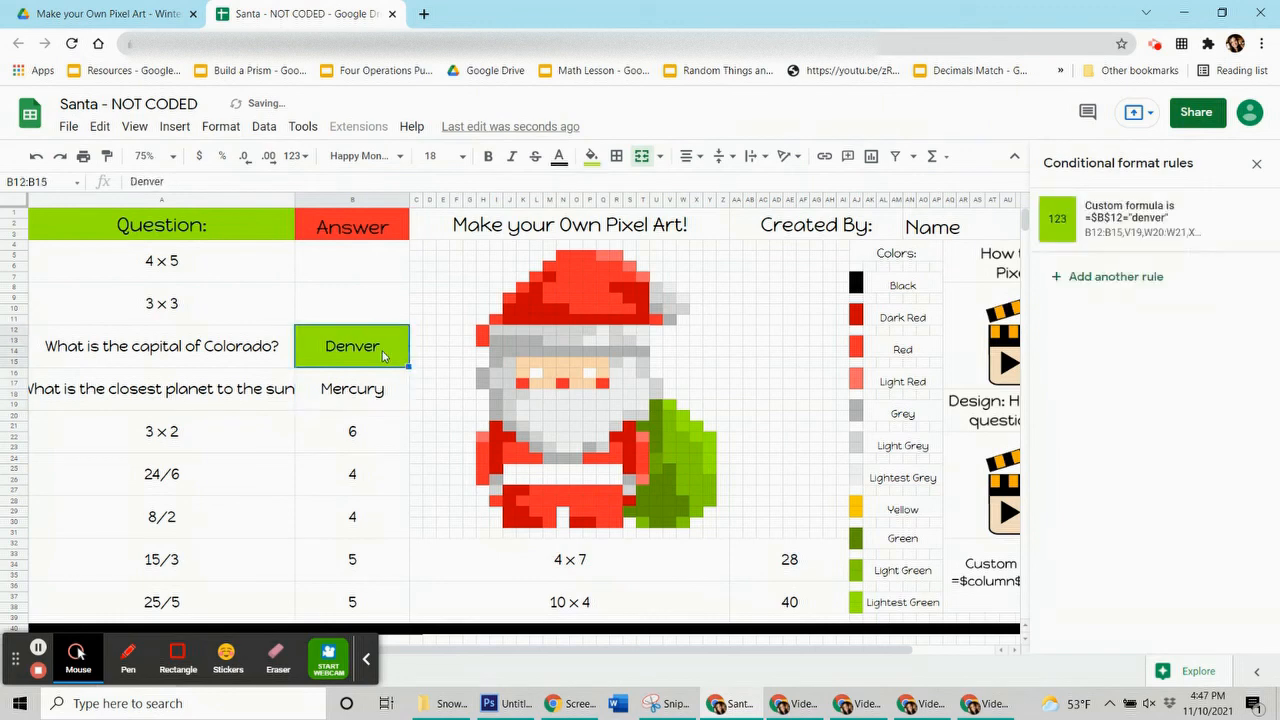
key(Delete)
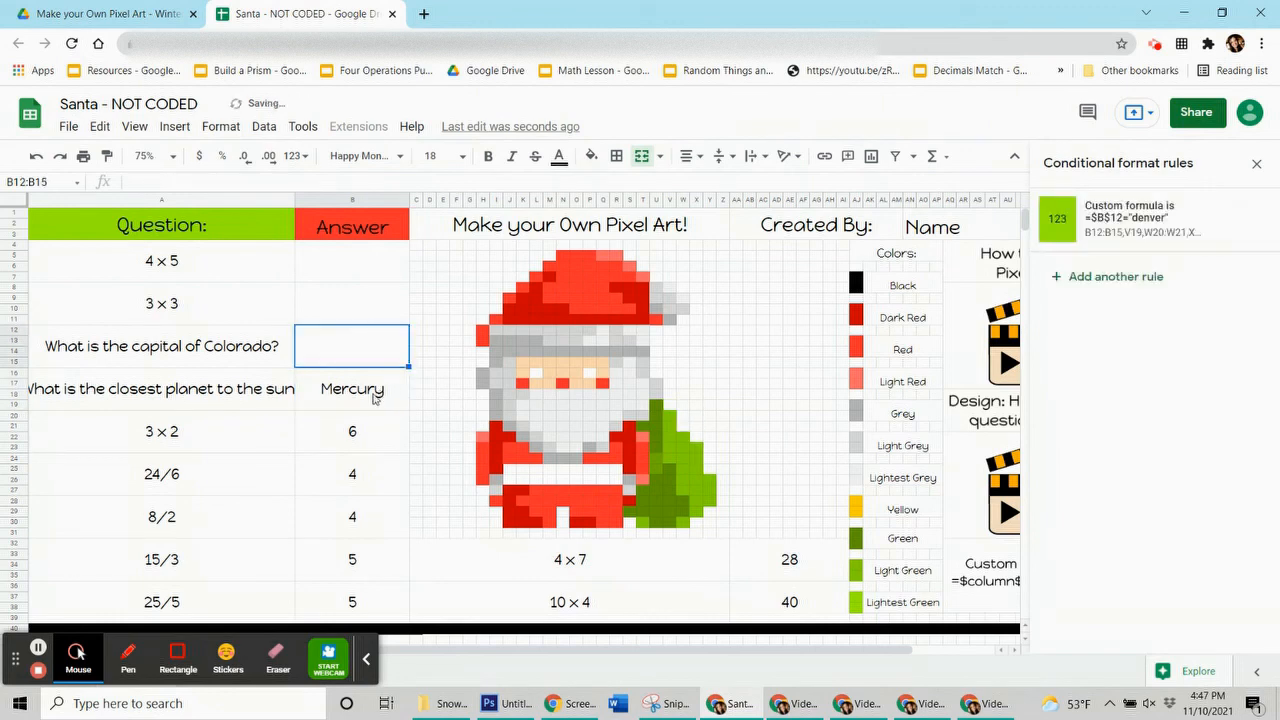
- Check which grey shade the darker grey hat-brim cell J14 uses in the fill colour options
click(380, 404)
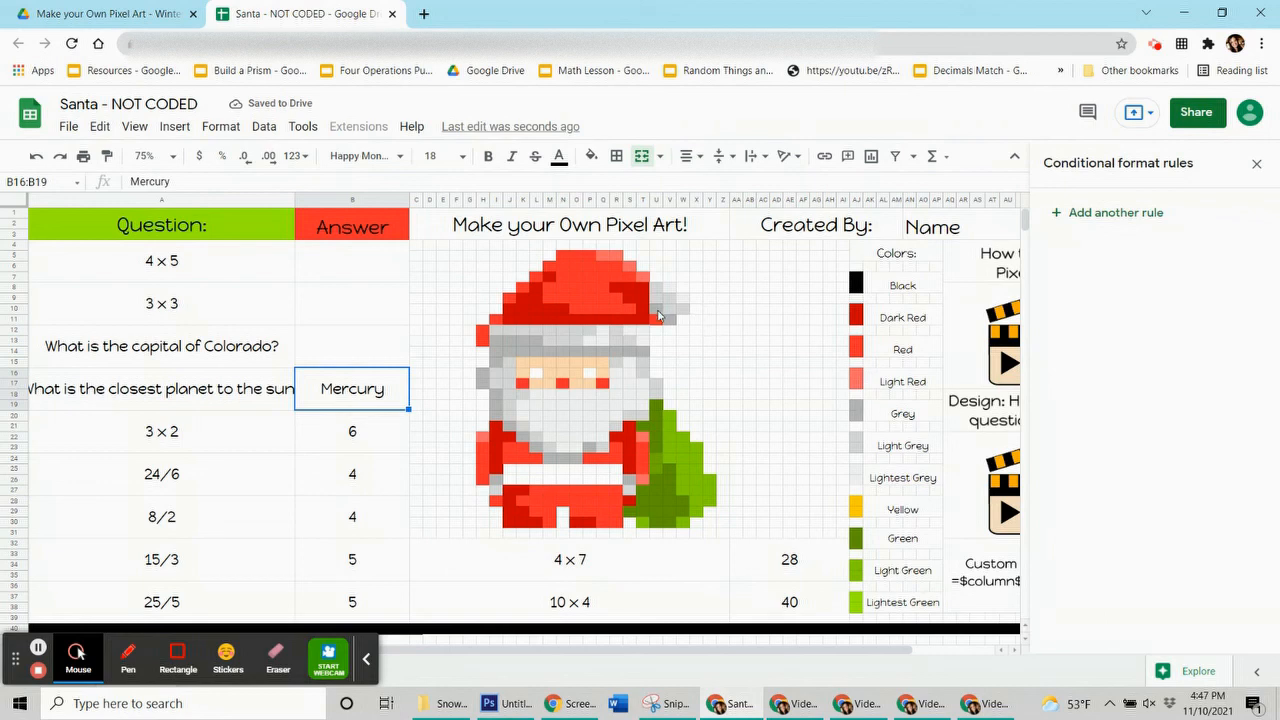
click(668, 319)
click(642, 354)
click(526, 343)
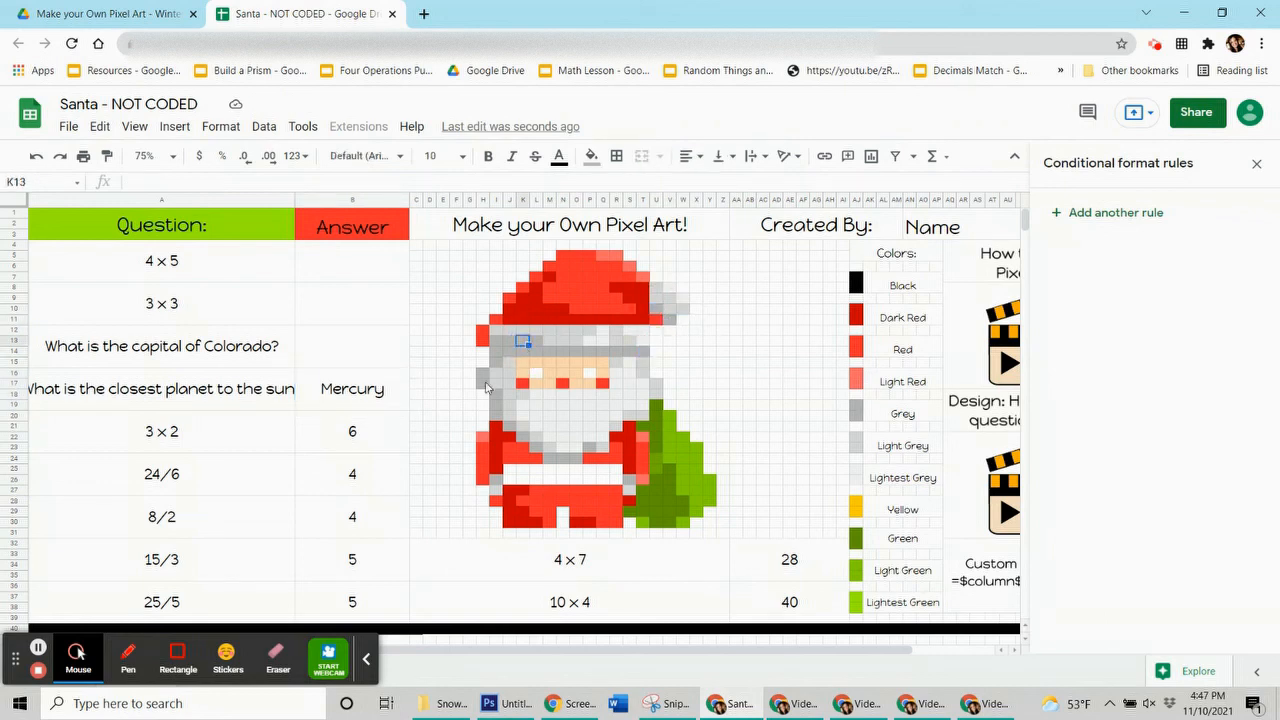
click(510, 354)
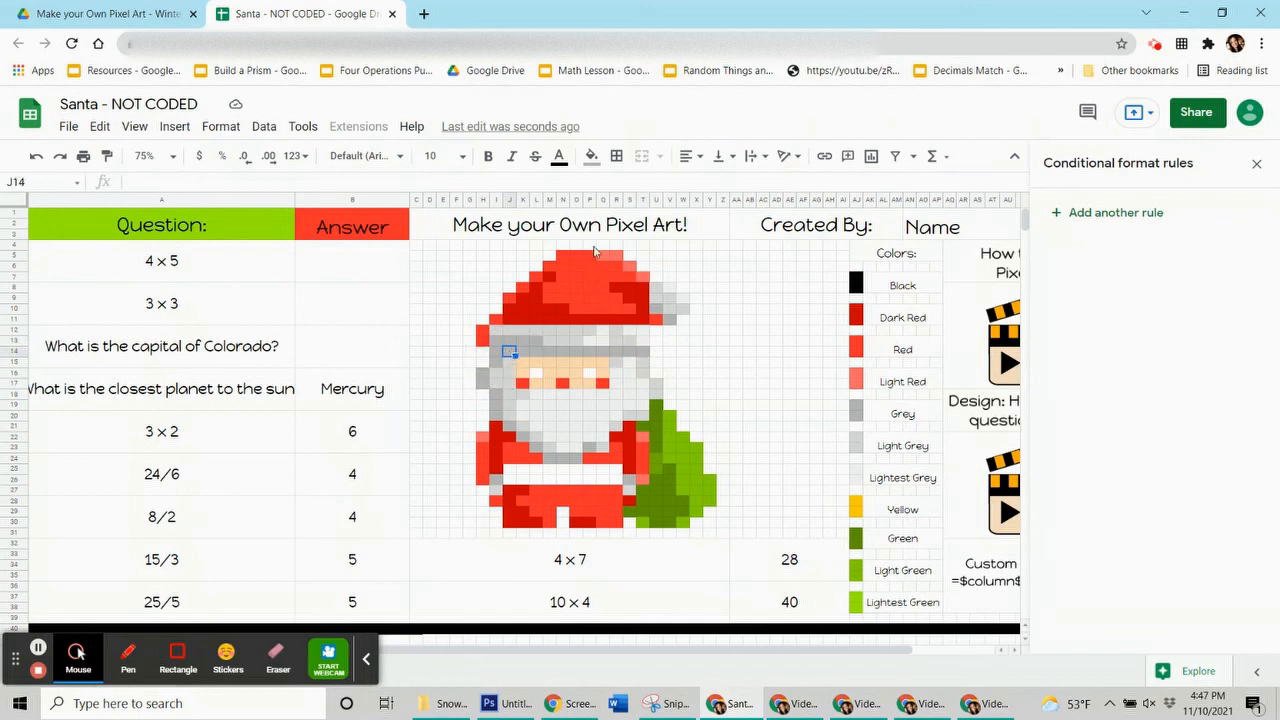
click(592, 158)
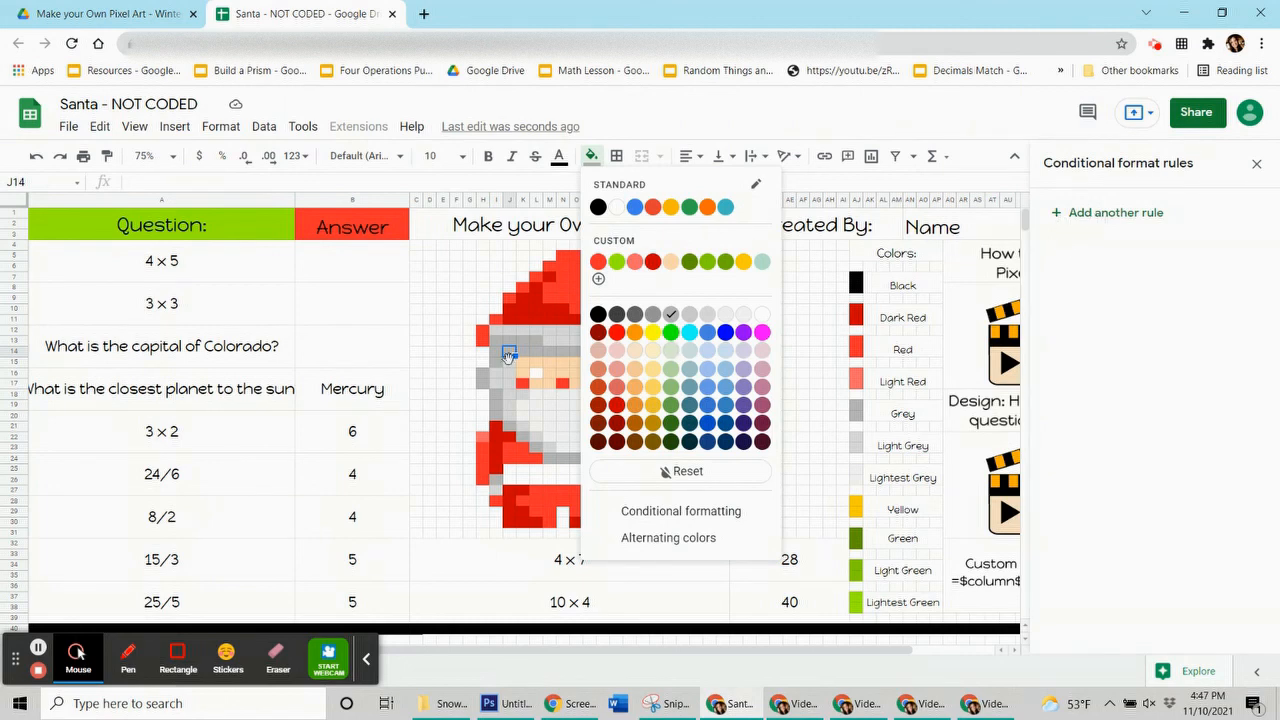
- Add a grey-fill conditional formatting rule for the closest planet answer B16:B19 with the custom formula =$b$16="mercury"
click(391, 396)
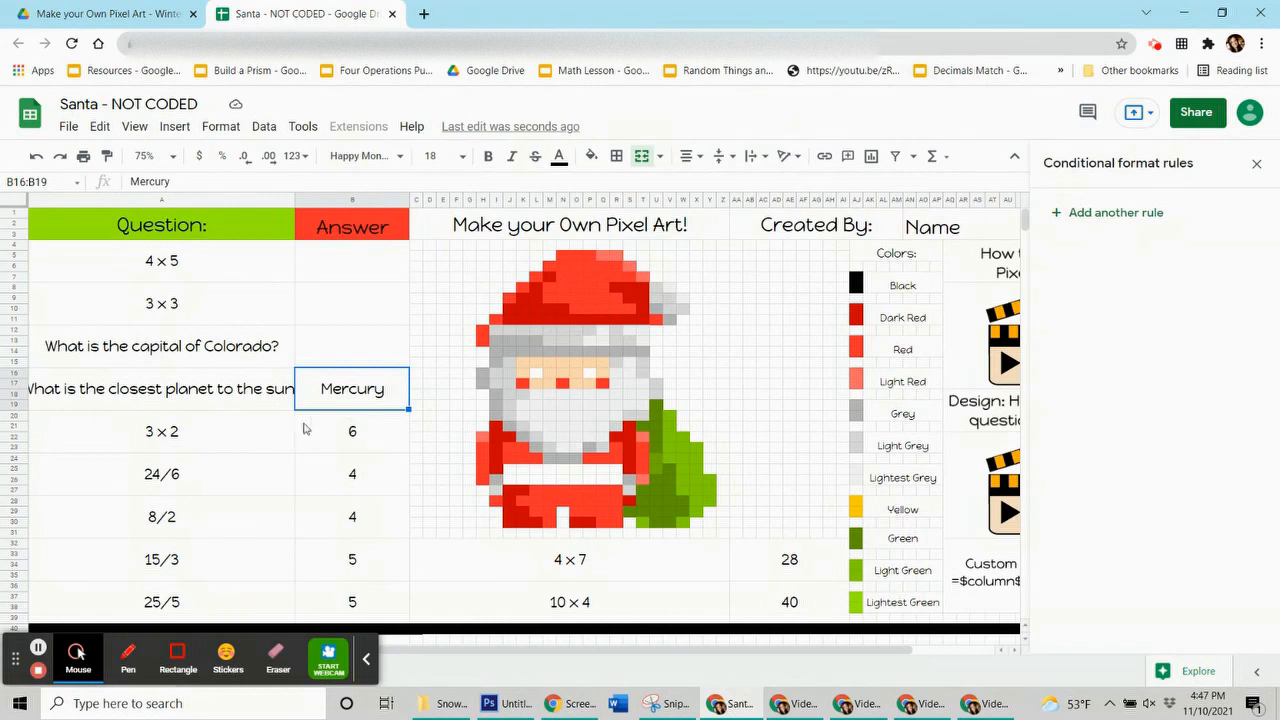
click(1118, 216)
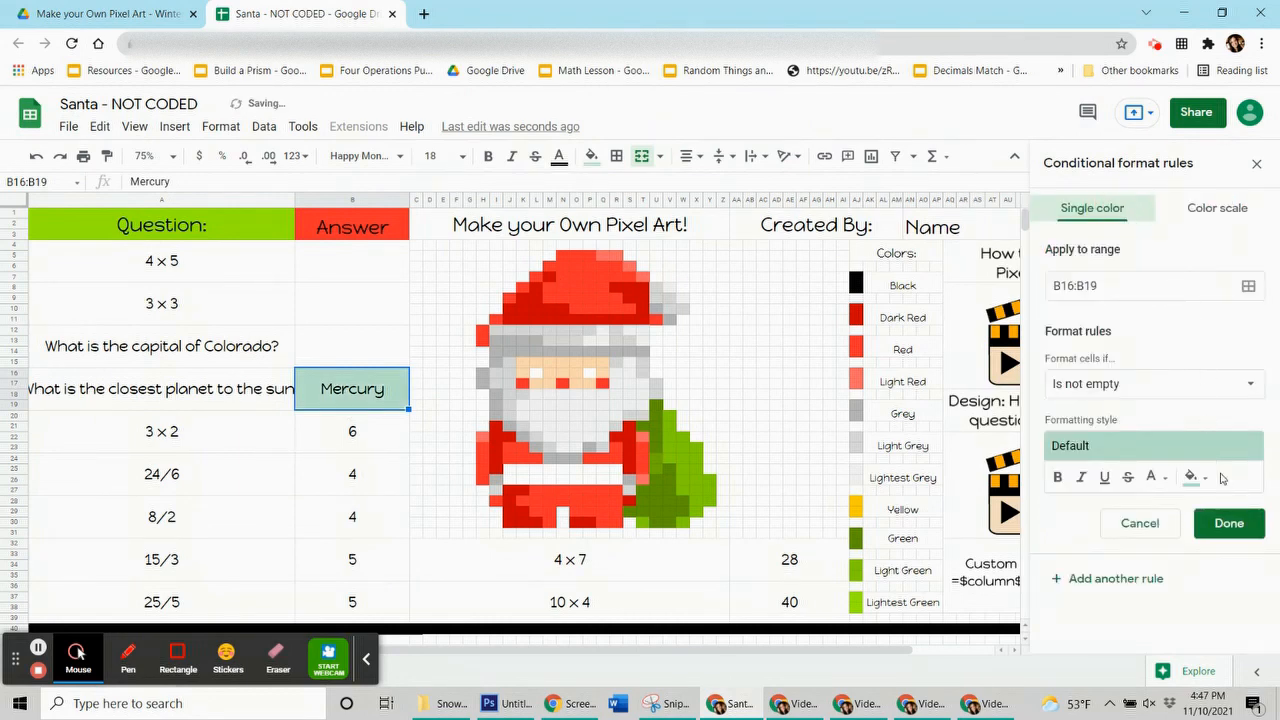
click(1196, 477)
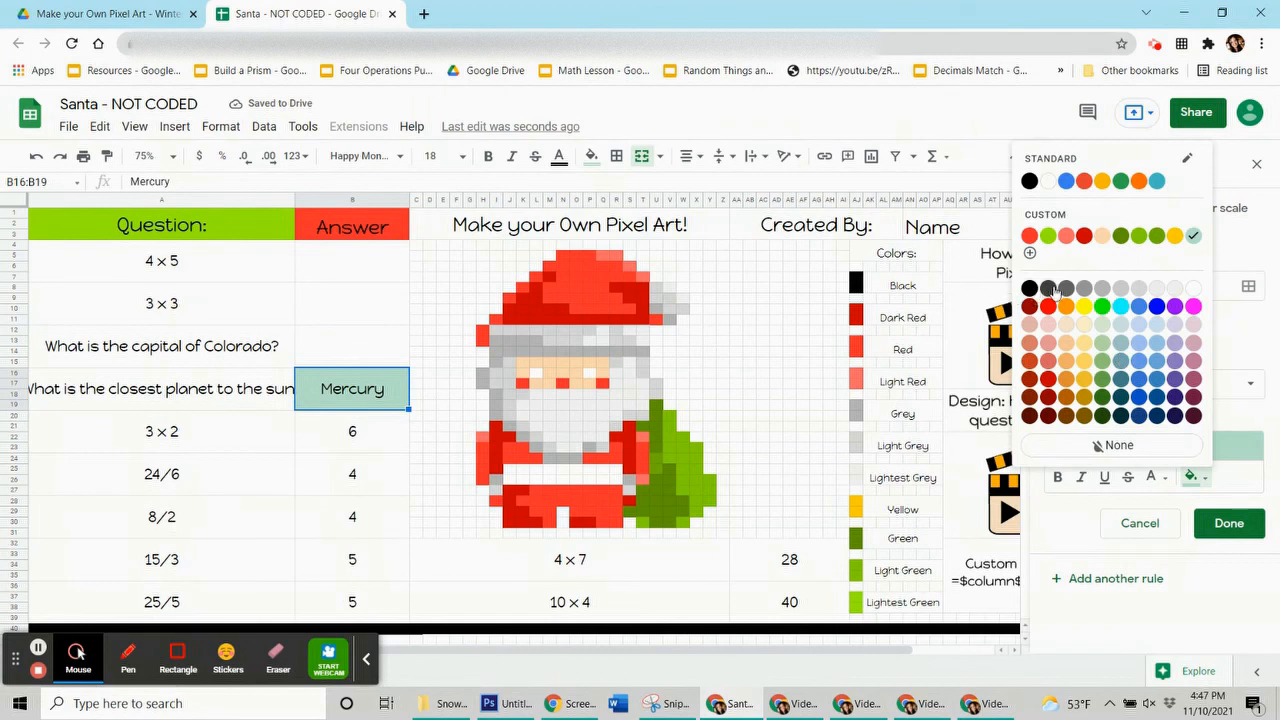
click(1101, 289)
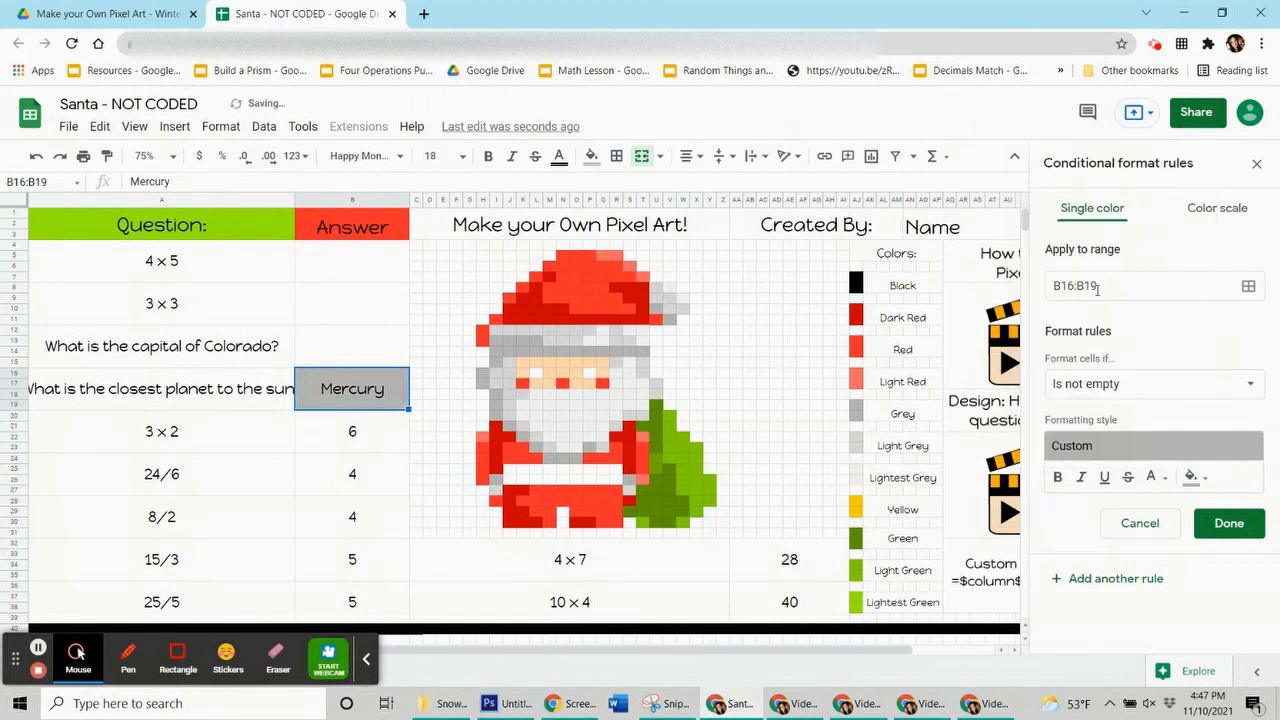
click(1128, 383)
scroll(1130, 560, down, 5)
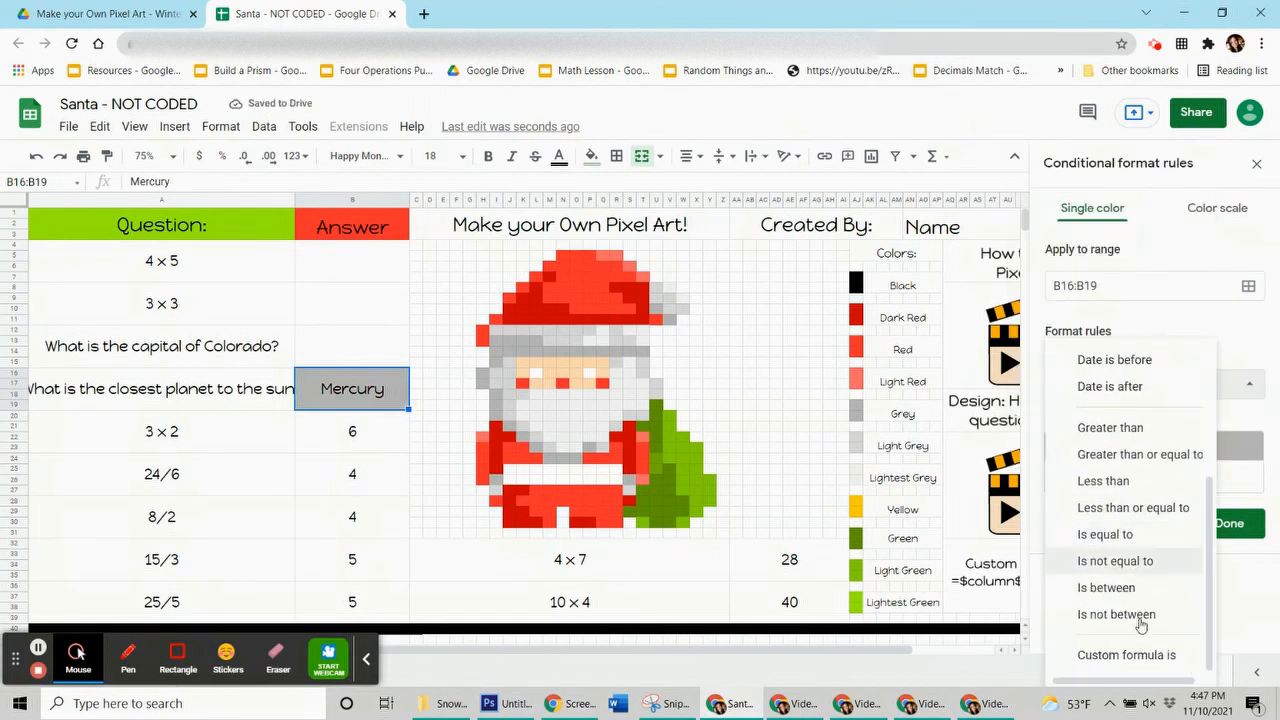
click(1129, 655)
click(1124, 421)
text(=$b$16="mercury)
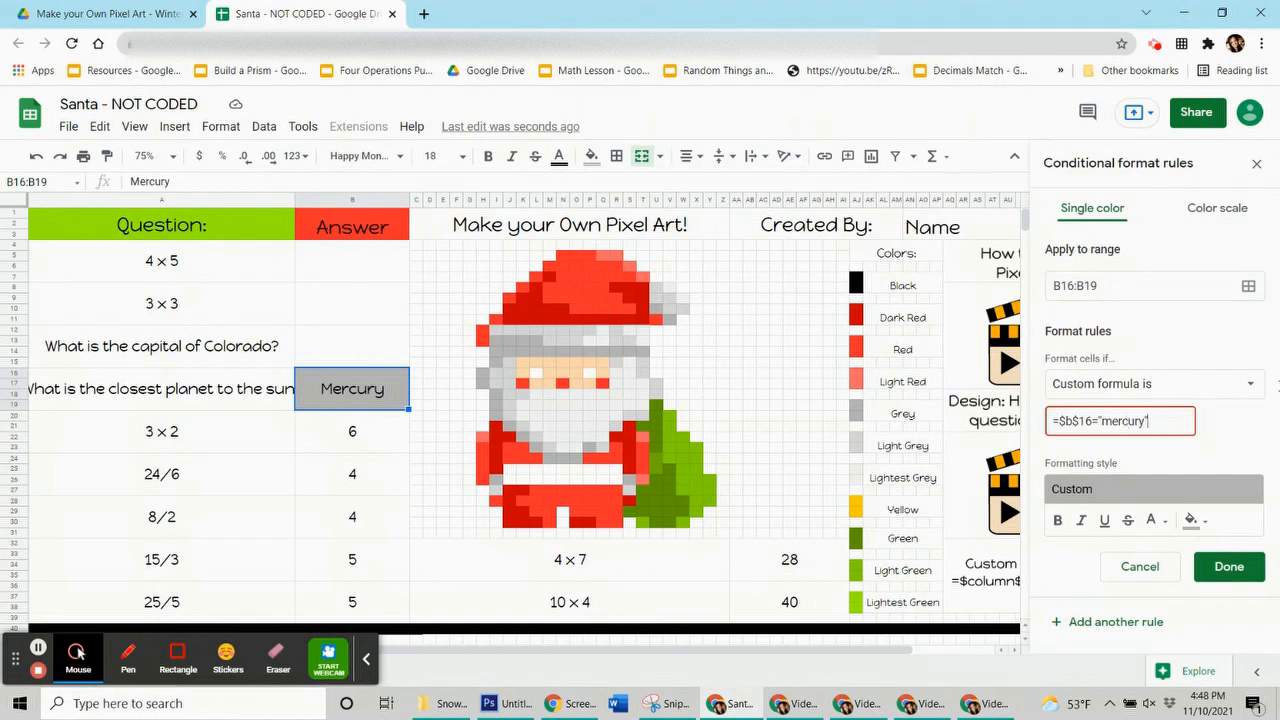
- Add the grey beard-edge cells H16:H17, I18:I20, J21, K22 and L23 to the rule's range alongside B16:B19
click(1248, 287)
drag(595, 307, 254, 172)
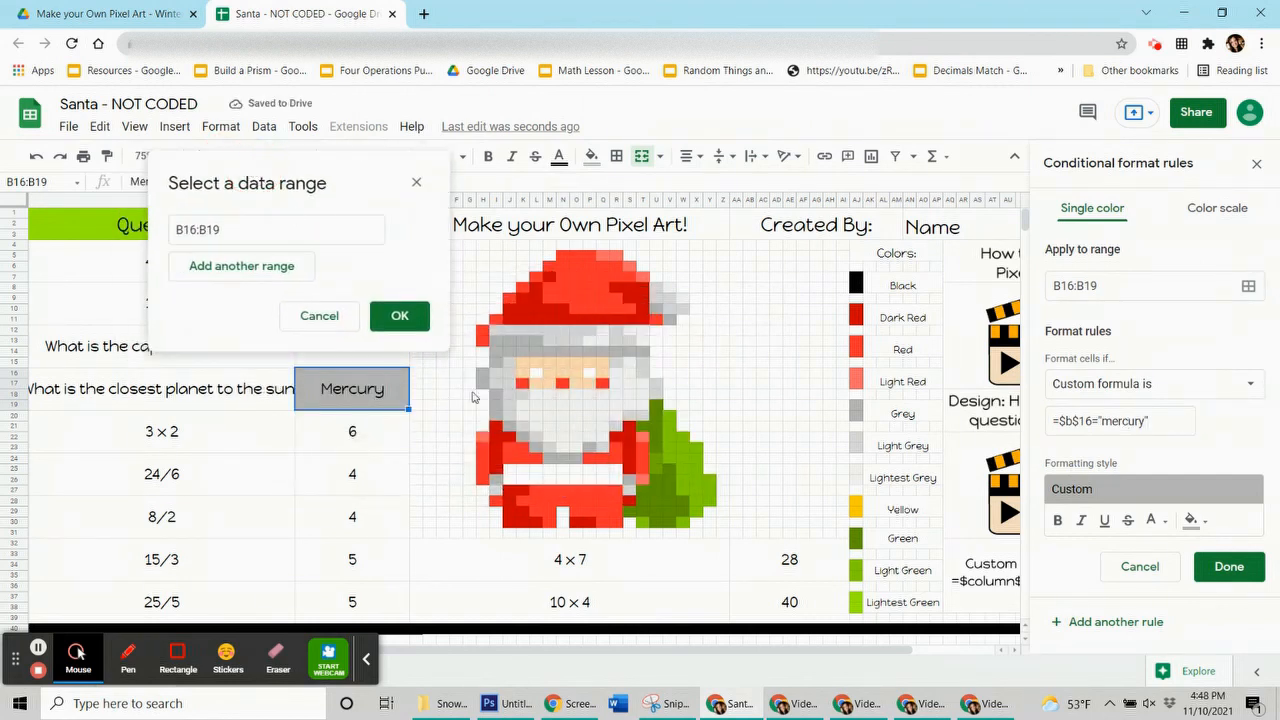
mouse_move(483, 390)
mouse_down()
mouse_move(485, 378)
mouse_move(497, 396)
mouse_up()
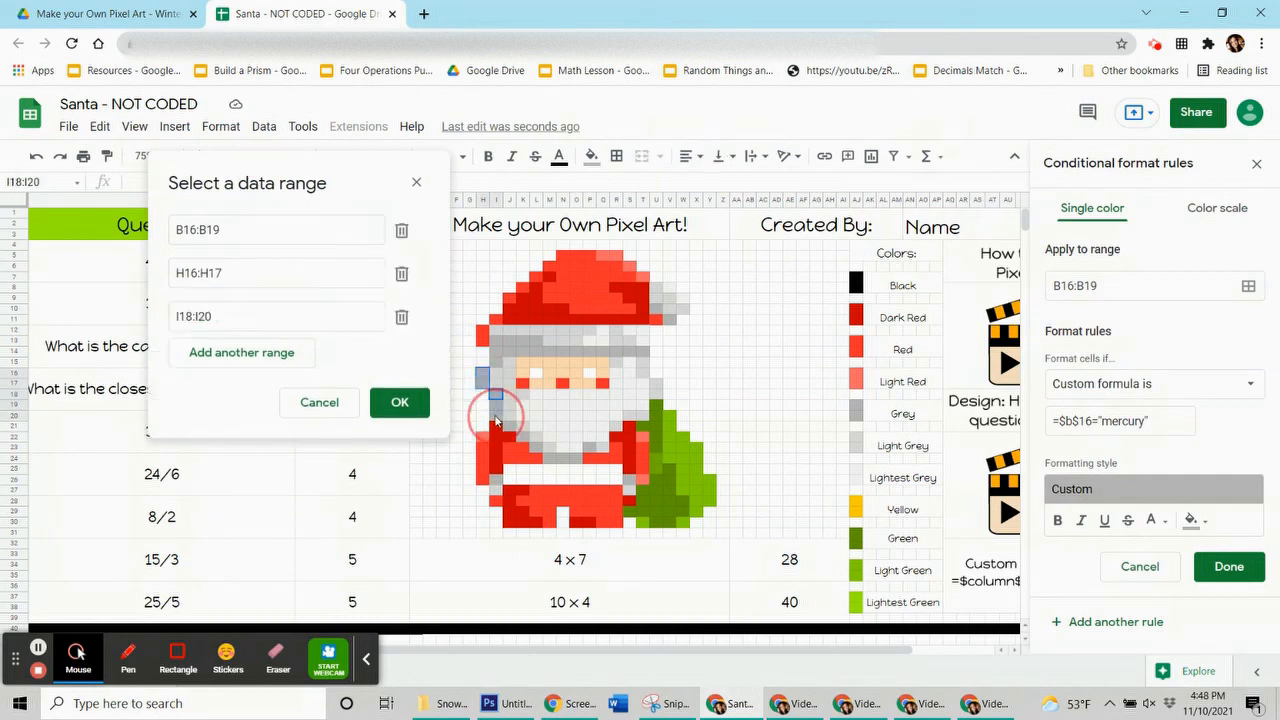
click(512, 428)
click(527, 444)
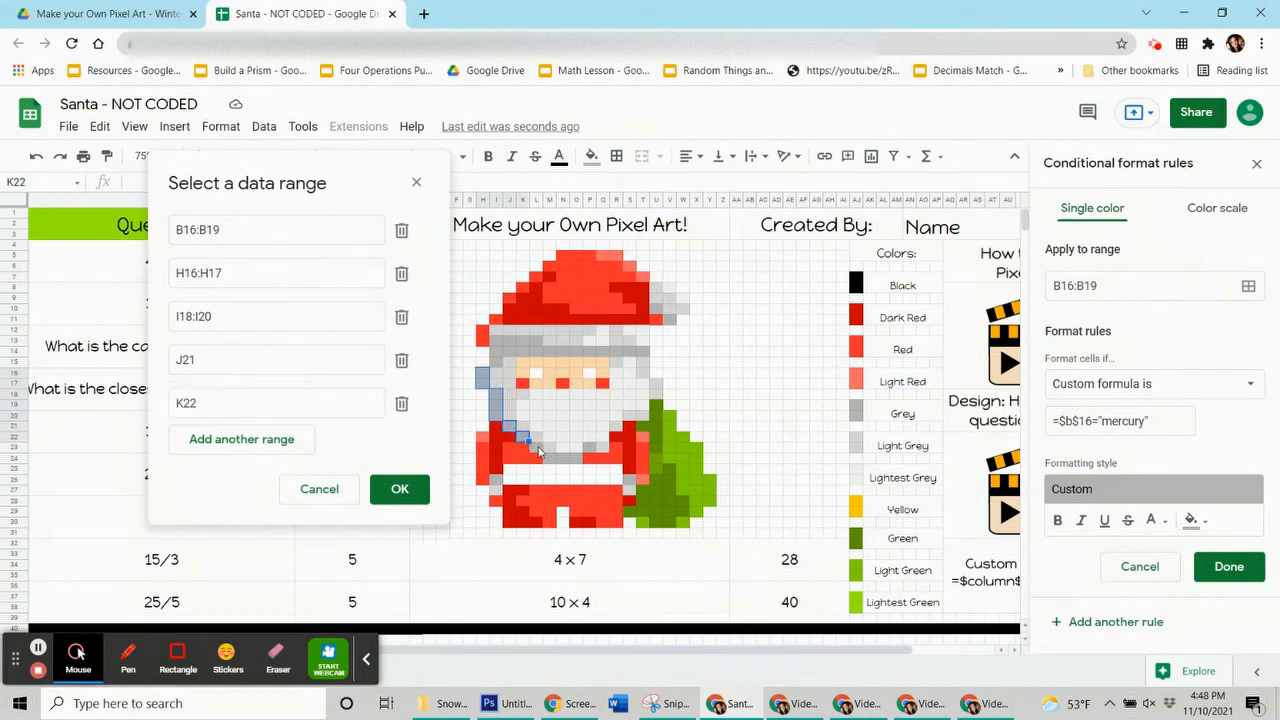
click(541, 452)
- Extend the rule's range with M24:O24, I26, P23, I14:T14, I13:L13, U10 and V11, and save the rule
drag(577, 463, 557, 452)
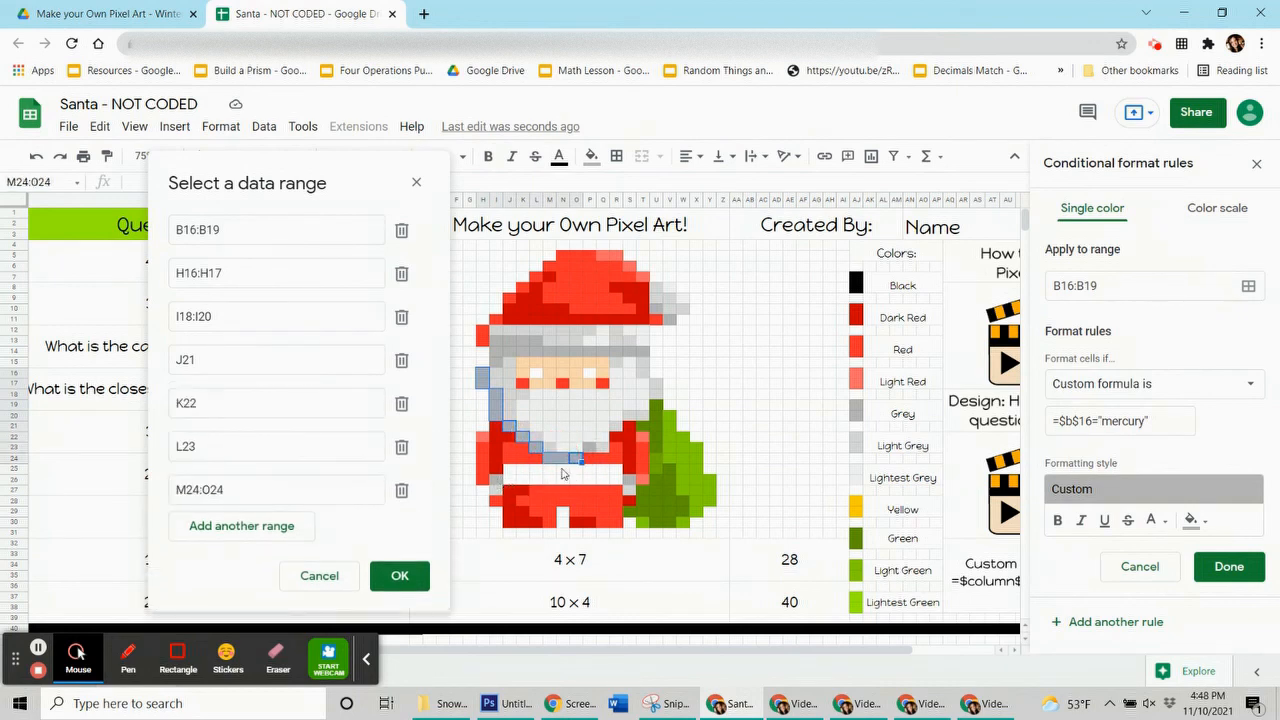
click(496, 480)
click(592, 448)
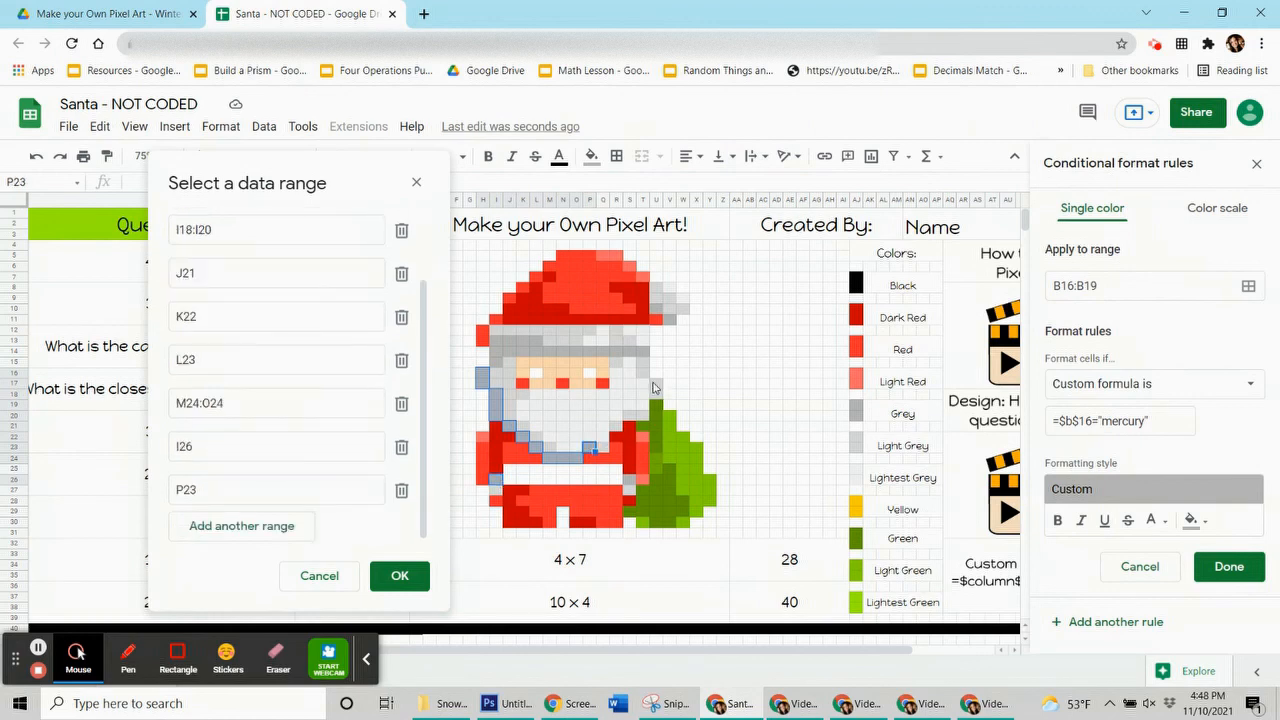
drag(640, 353, 496, 342)
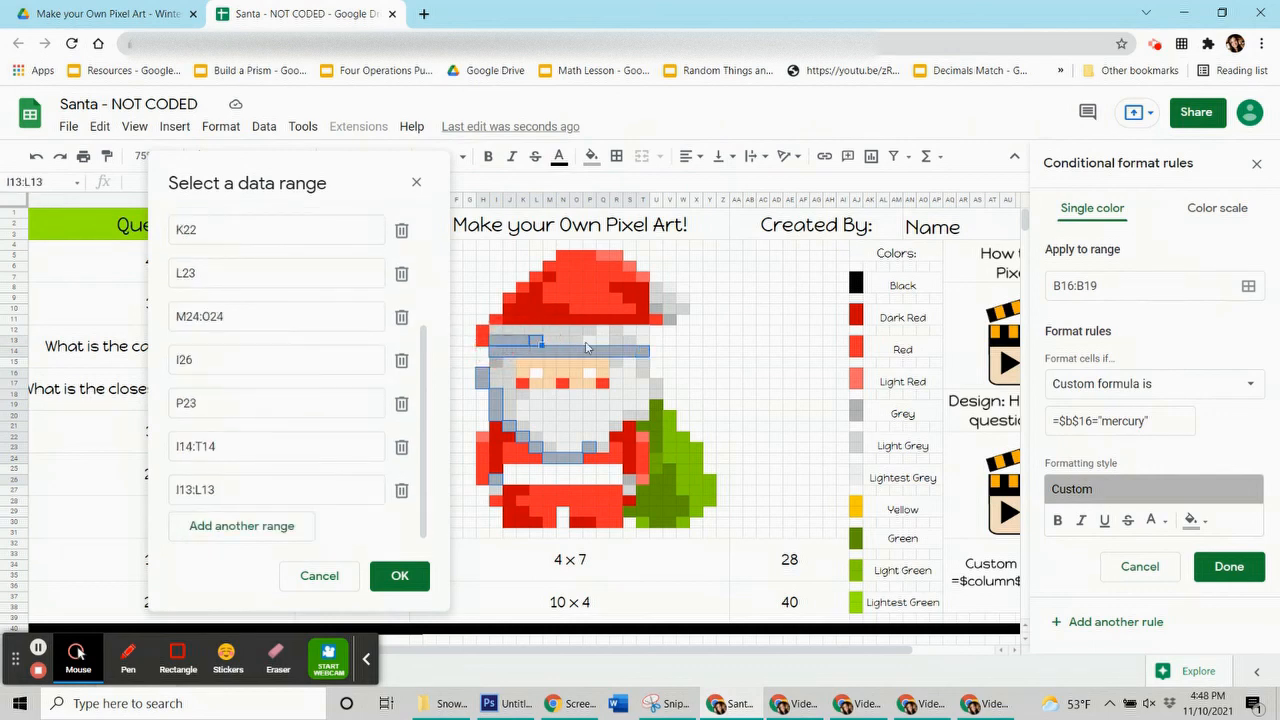
click(657, 311)
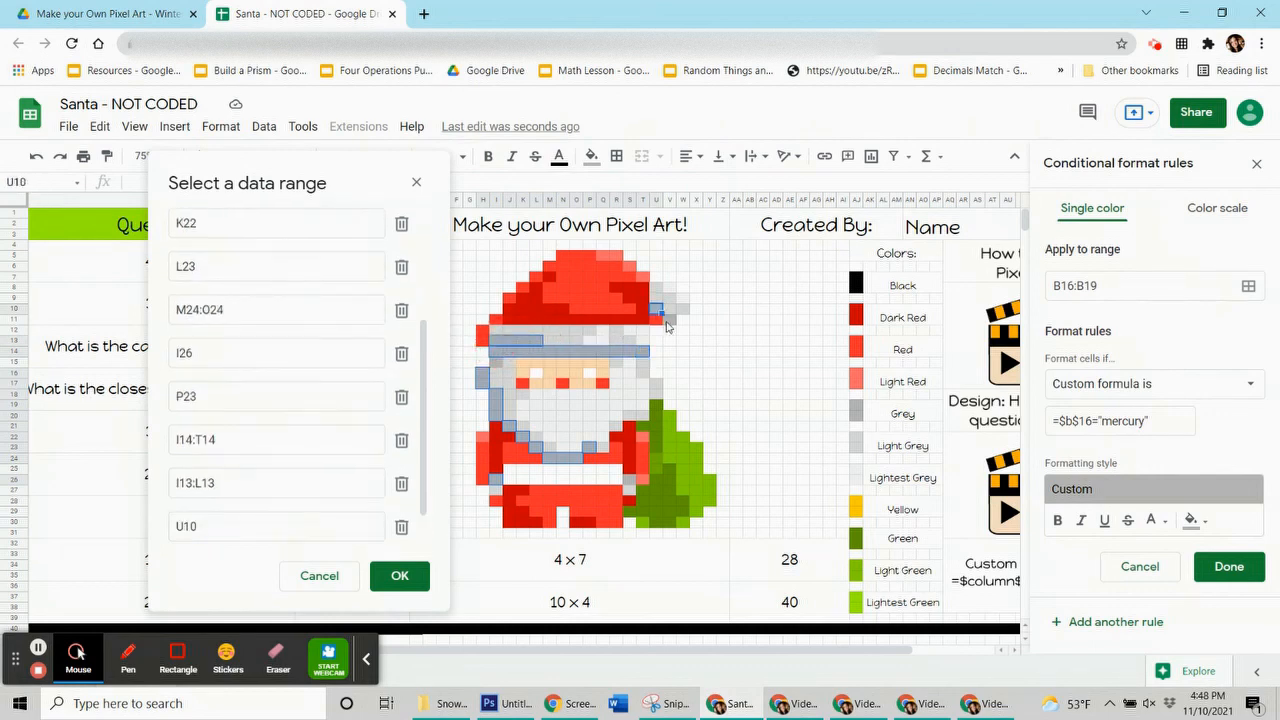
click(399, 576)
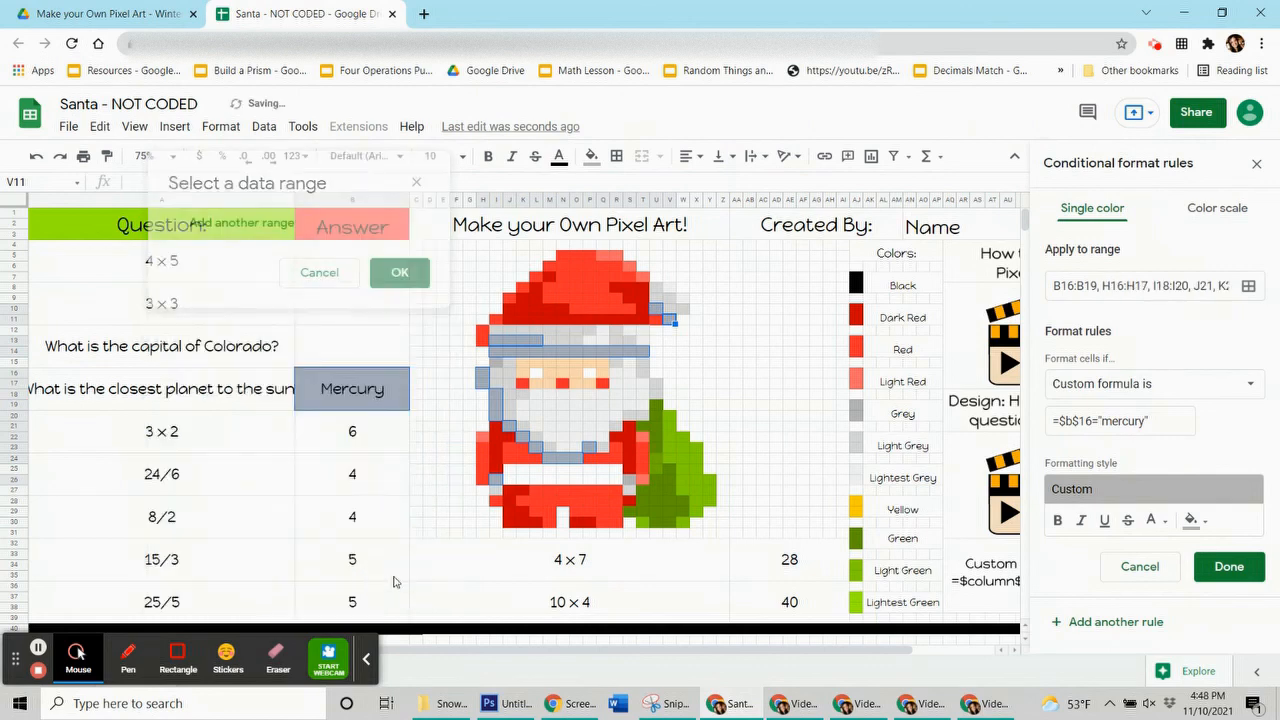
click(1257, 569)
- Reset the manual fill of the selected grey cells, and clear the closest planet answer
click(592, 157)
click(660, 473)
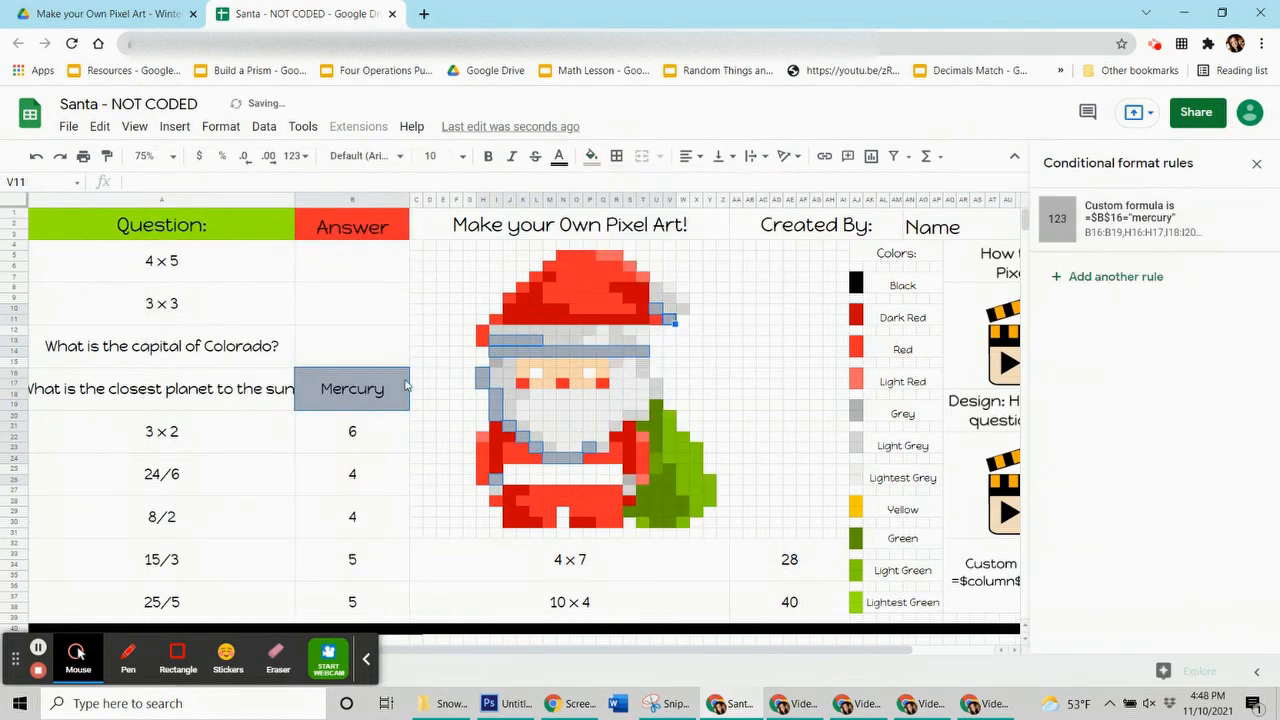
click(400, 390)
key(Delete)
- Add a green-fill conditional formatting rule for the 3 × 2 answer B20:B23 with the custom formula =$b$20=6
click(352, 431)
click(1086, 220)
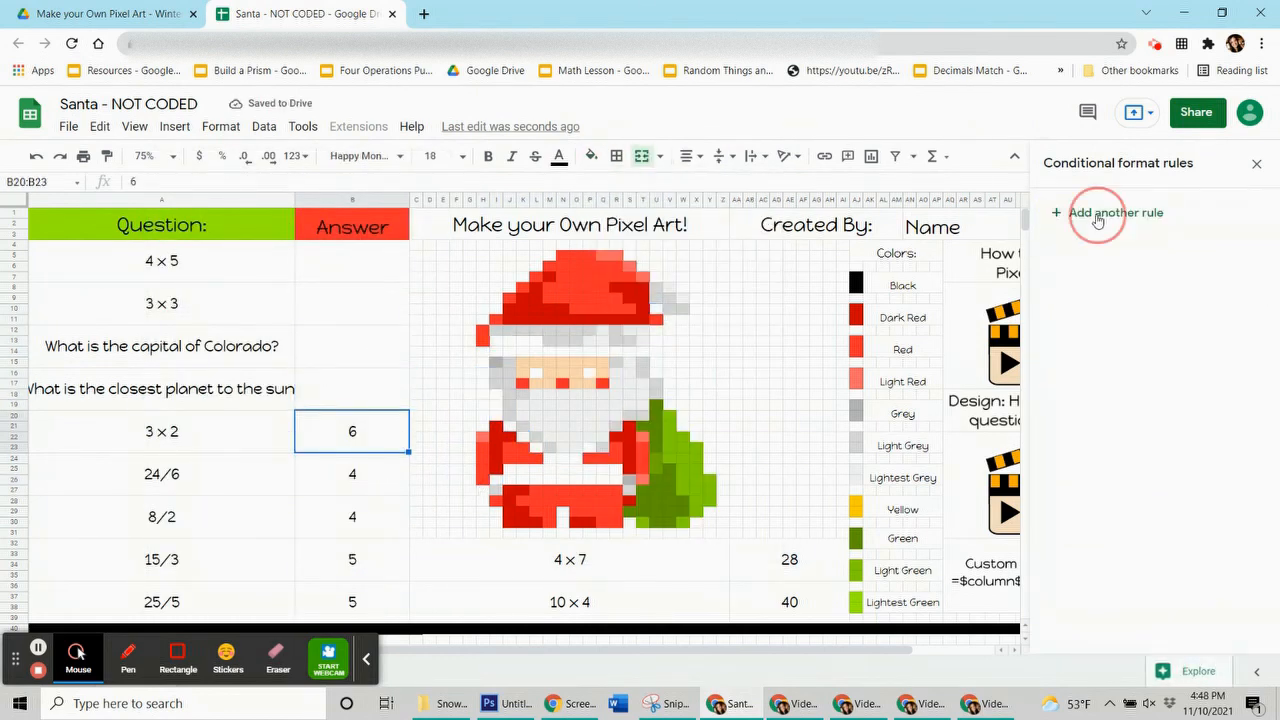
click(1192, 476)
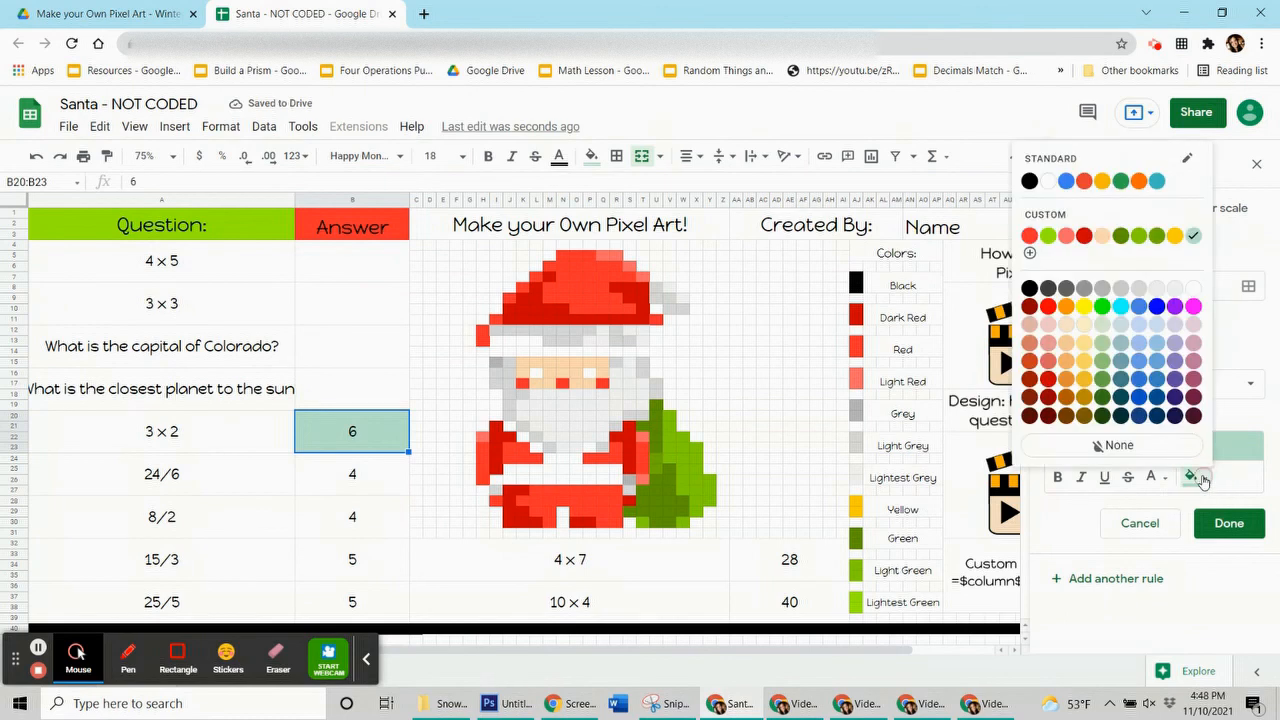
click(1149, 245)
click(1154, 383)
click(1143, 654)
click(1138, 420)
text(=$b$20=)
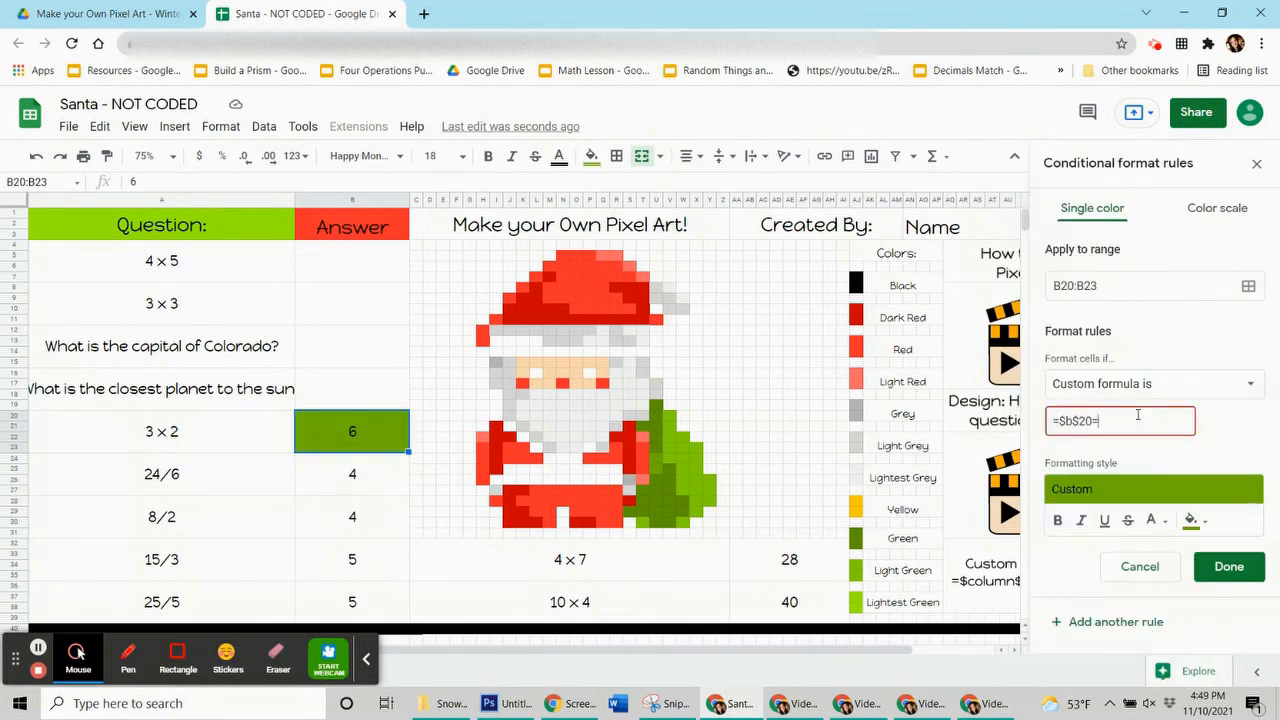
text(6)
- Add the darker green sack cells, including U19:U23, T21 and S29, to the rule's range alongside B20:B23, and save the rule
click(1248, 286)
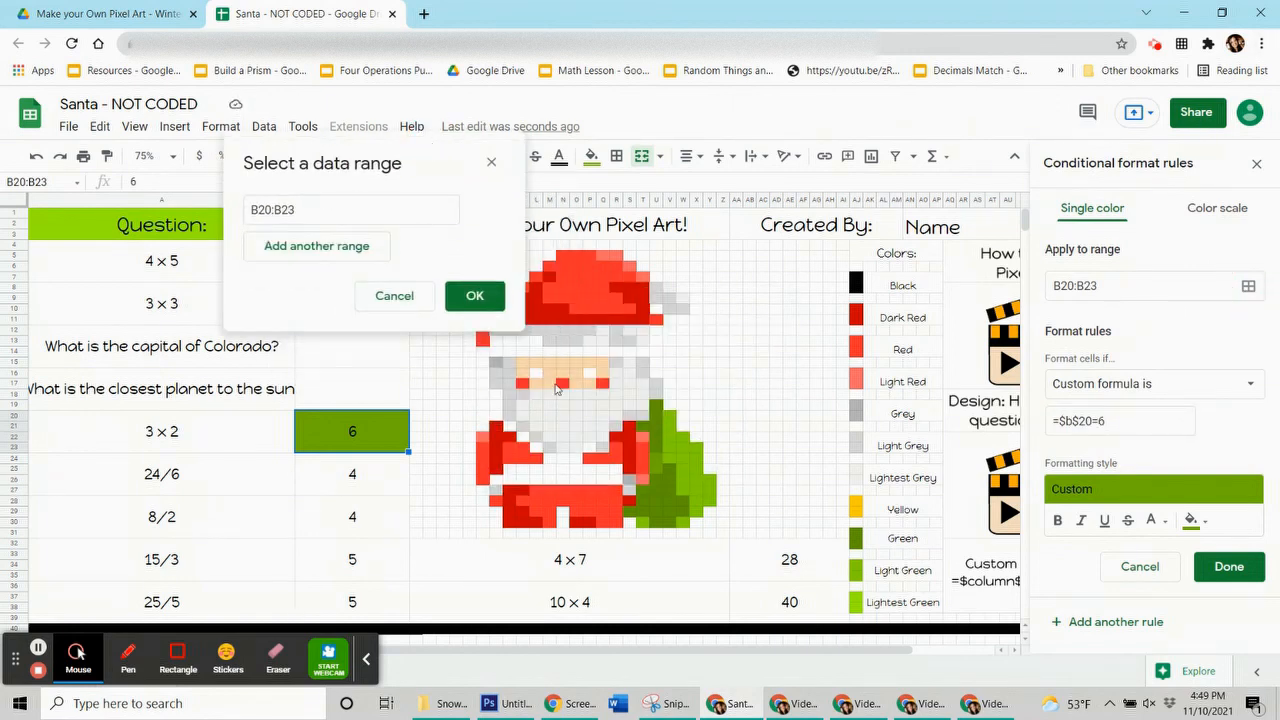
drag(656, 406, 656, 447)
ctrl+click(643, 427)
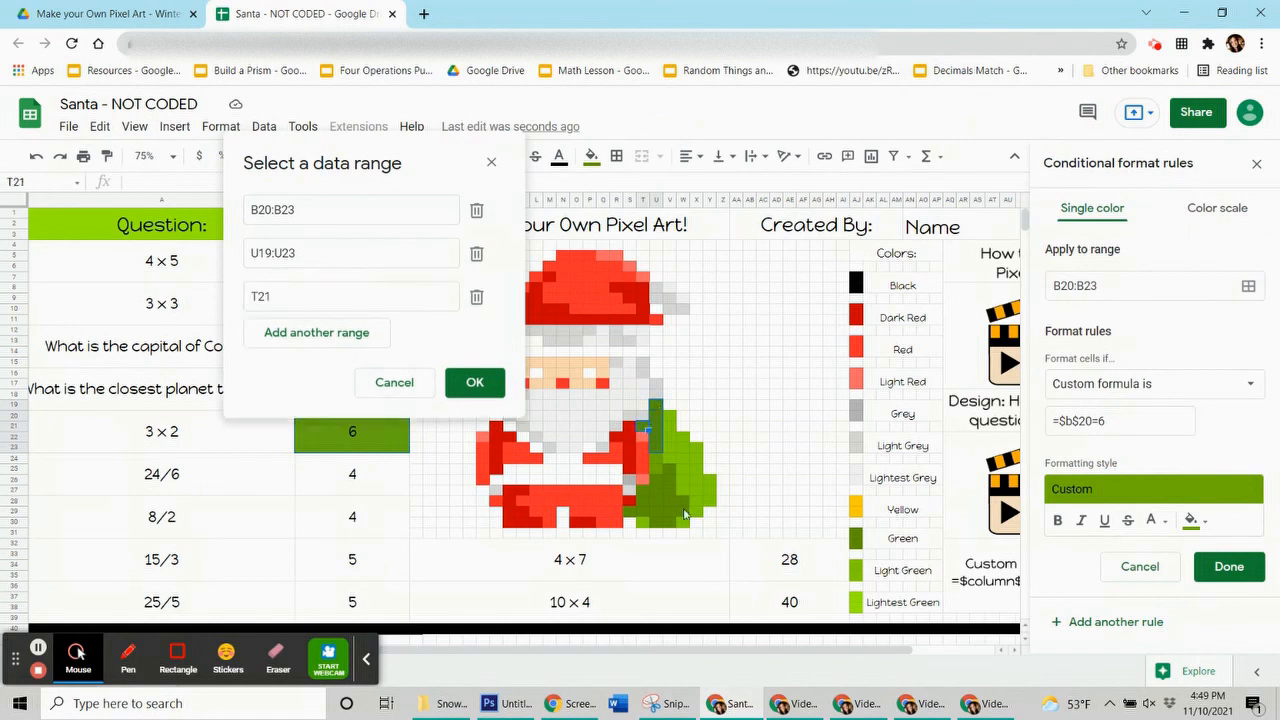
drag(683, 501, 683, 512)
drag(669, 469, 643, 514)
ctrl+click(630, 512)
click(490, 556)
click(1229, 567)
- Reset the manual fill of the selected darker green sack cells, and clear the 3 × 2 answer
click(591, 157)
click(664, 472)
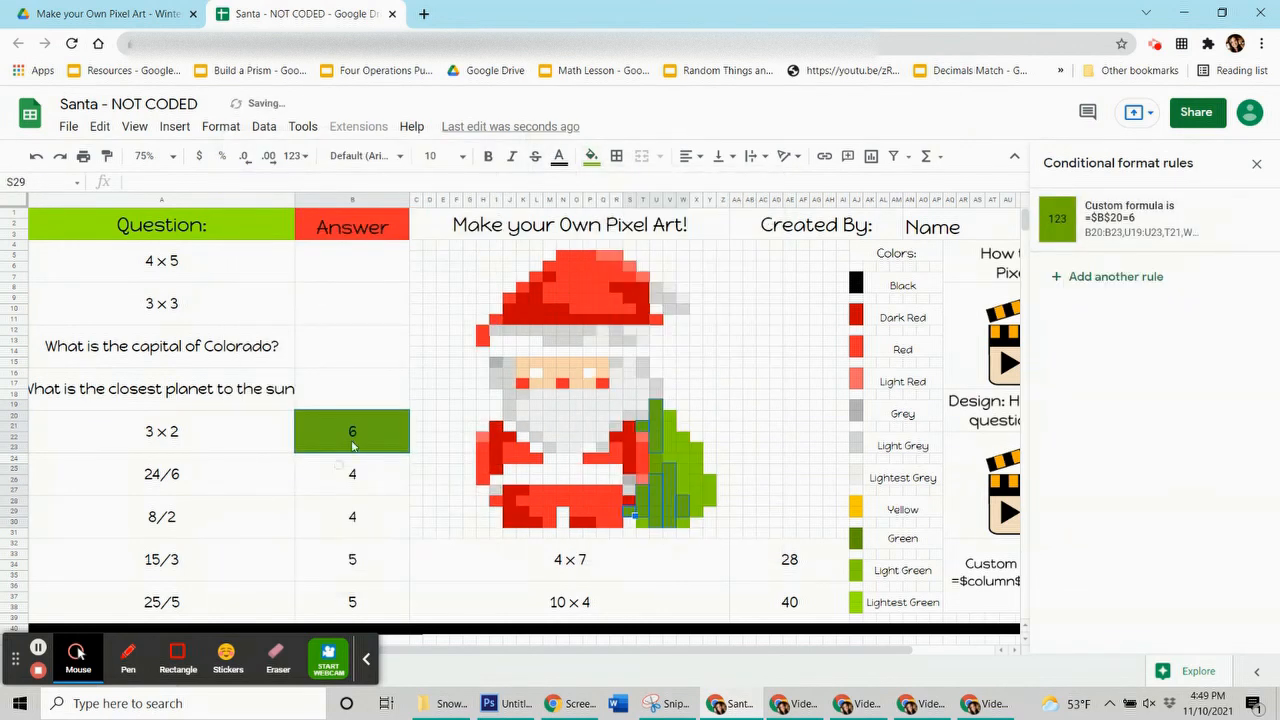
click(353, 434)
key(Delete)
click(365, 663)
- Add a light red conditional formatting rule for the 24/6 answer B24:B27 with the custom formula =$b$24=4
click(337, 471)
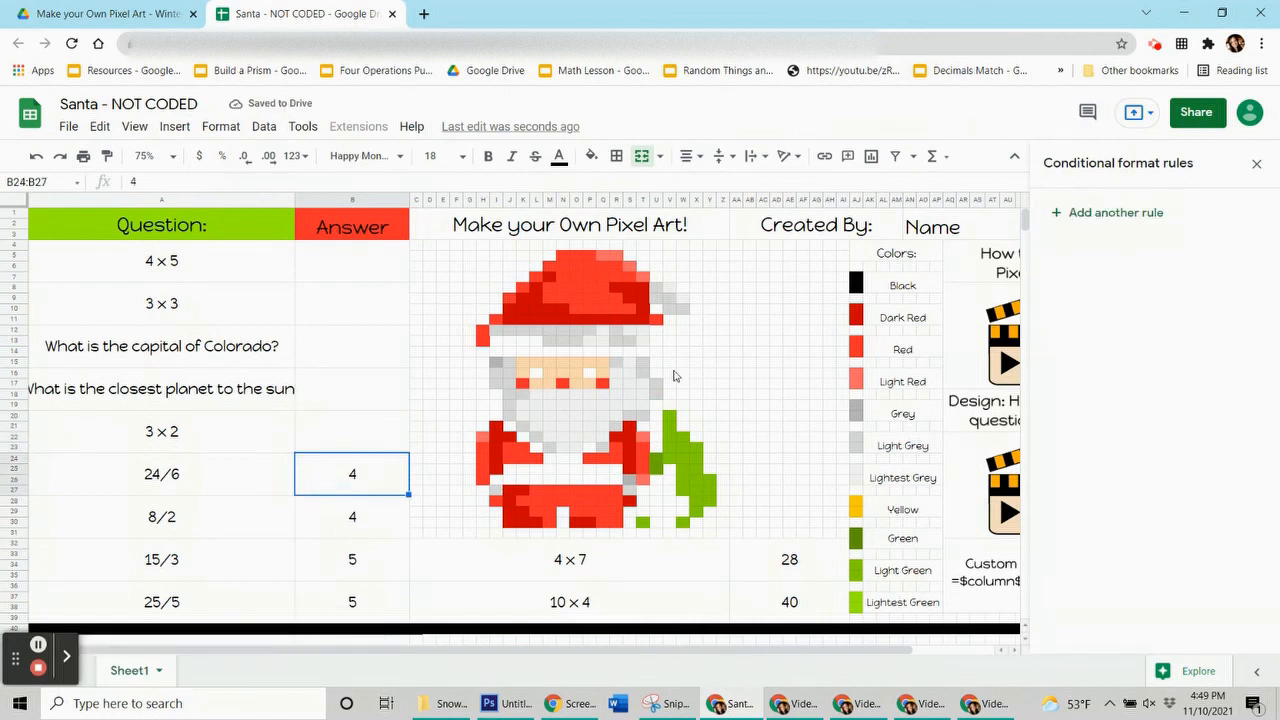
click(591, 157)
click(1117, 249)
click(1110, 212)
click(1195, 477)
click(1087, 235)
click(1150, 383)
click(1100, 654)
text(=$b$)
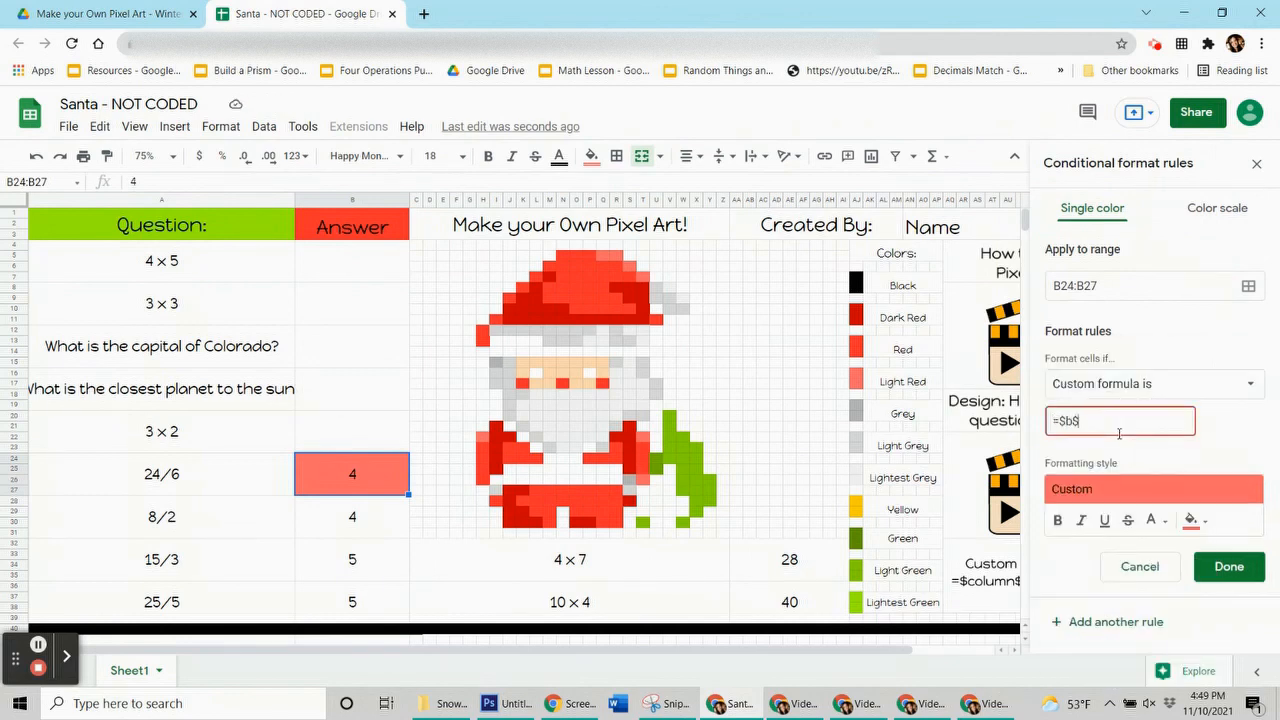
text(24=4)
- Add the light red cells H22, T22, T26, Q5:R5, S6 and T7 to the range alongside B24:B27, and save the rule
click(1248, 286)
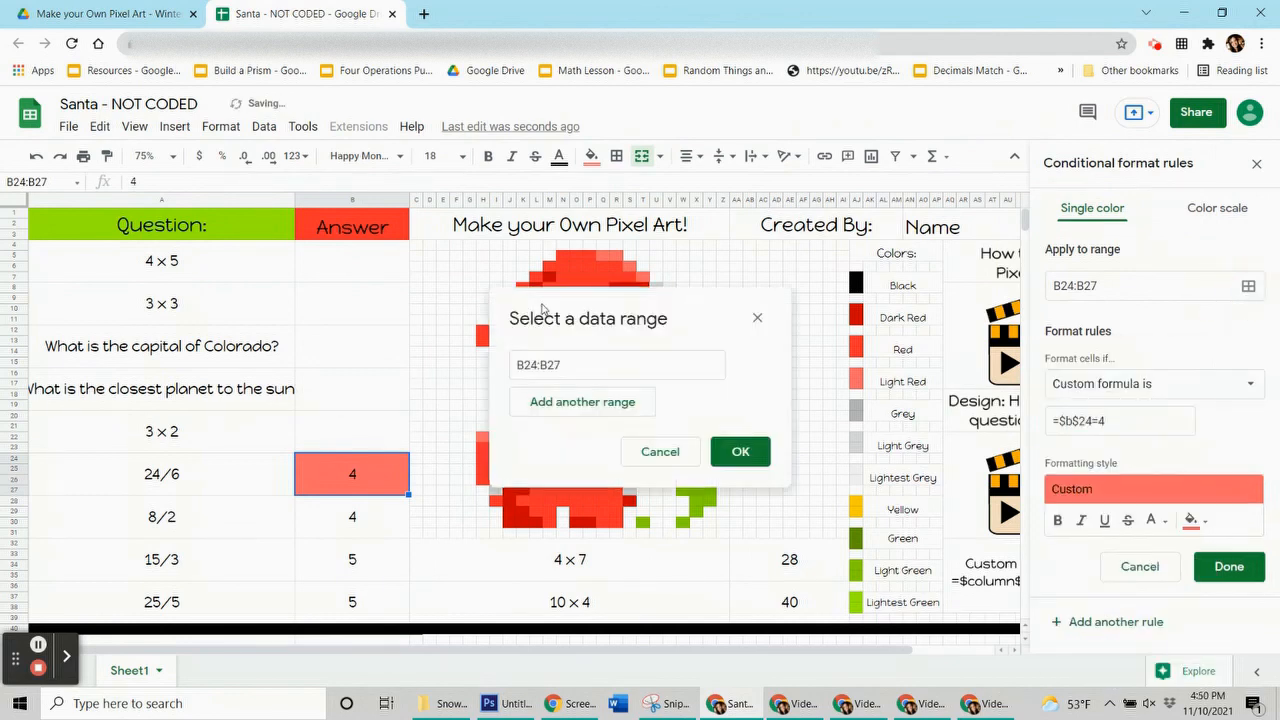
click(480, 436)
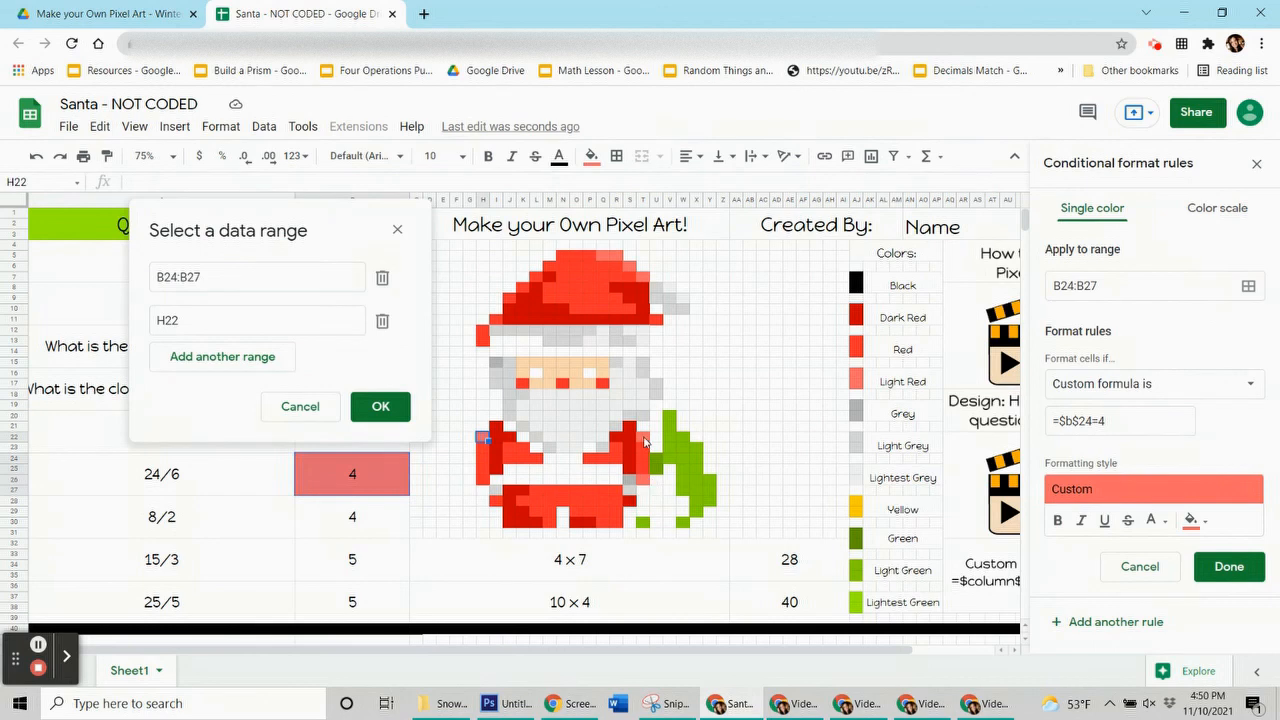
ctrl+click(643, 438)
ctrl+click(643, 479)
drag(613, 256, 604, 256)
ctrl+click(629, 267)
ctrl+click(642, 277)
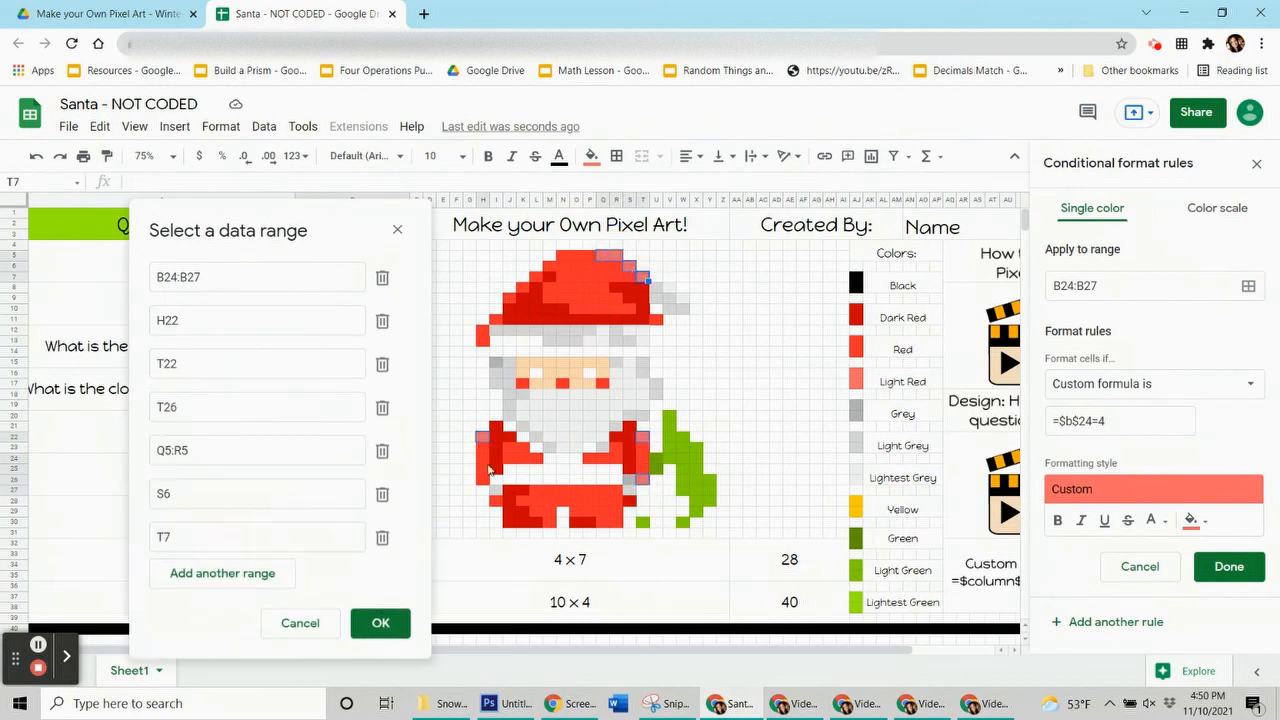
click(380, 622)
click(1214, 570)
- Reset the manual fill of the selected light red cells, and clear the 24/6 answer
click(591, 157)
click(668, 474)
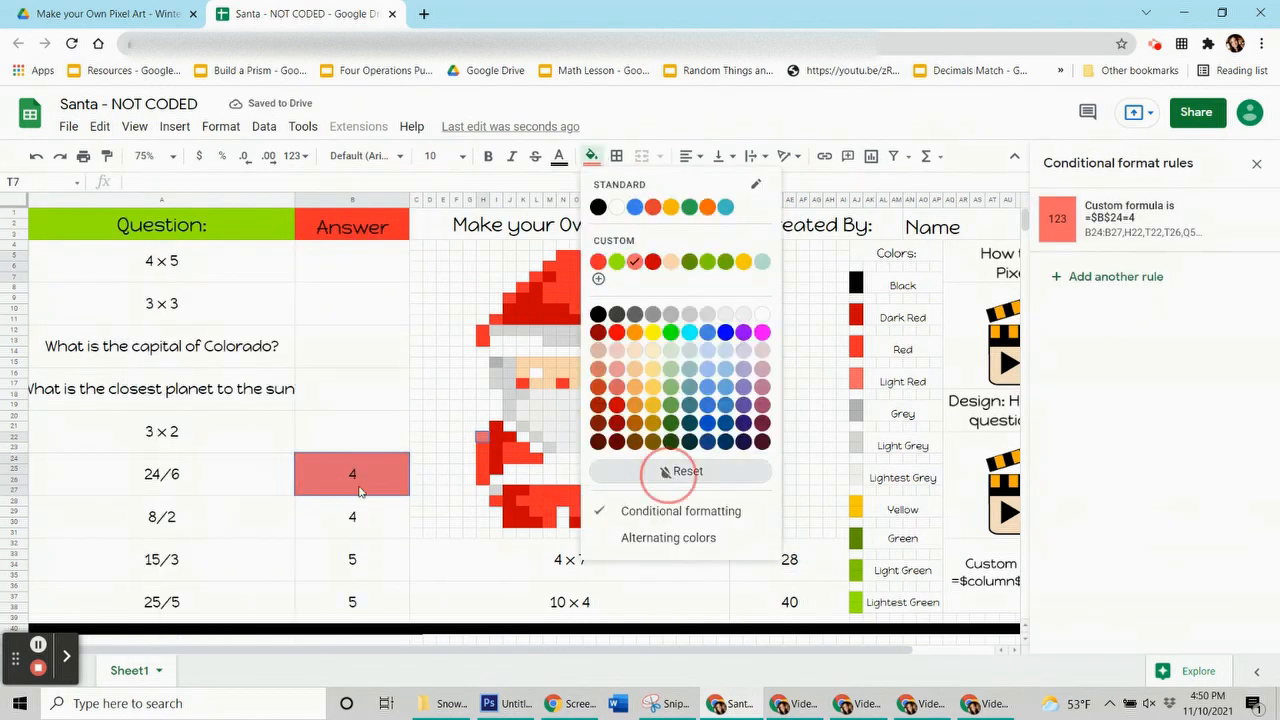
click(382, 477)
key(Delete)
- Add the grey cell I15 to the range of the =$B$16="mercury" rule, and reset that cell's manual fill
click(376, 514)
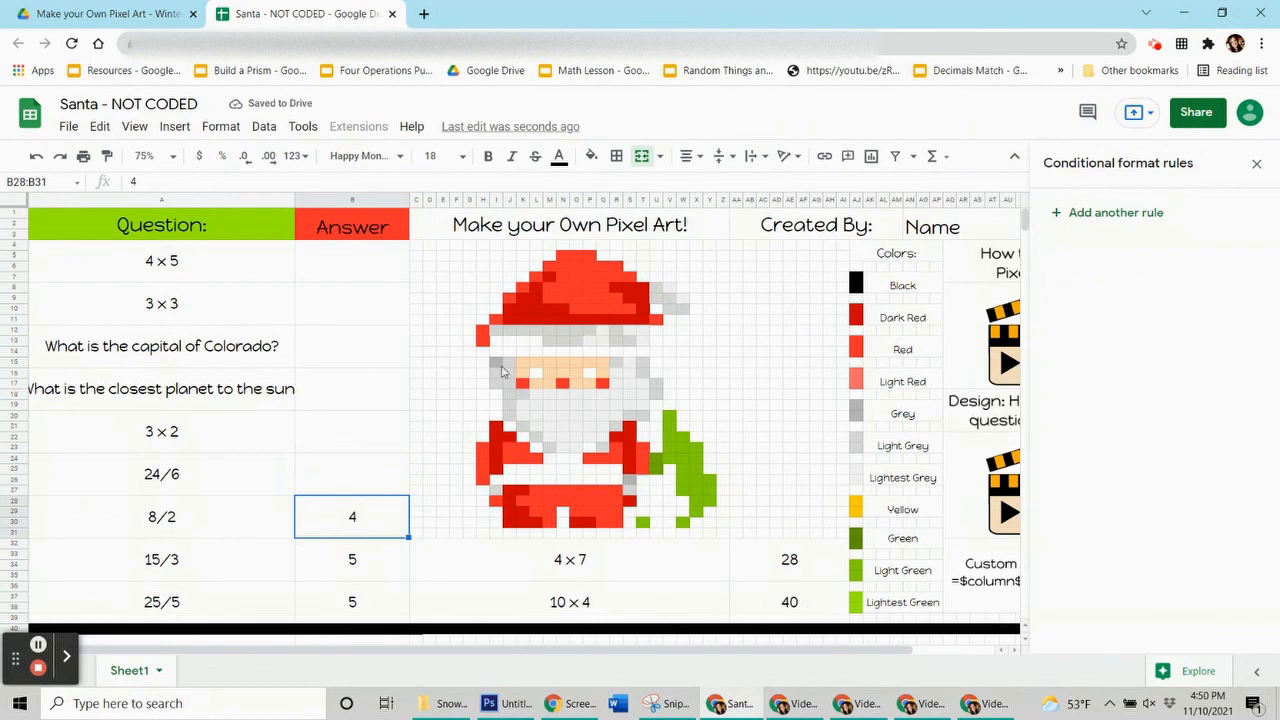
click(354, 465)
click(360, 398)
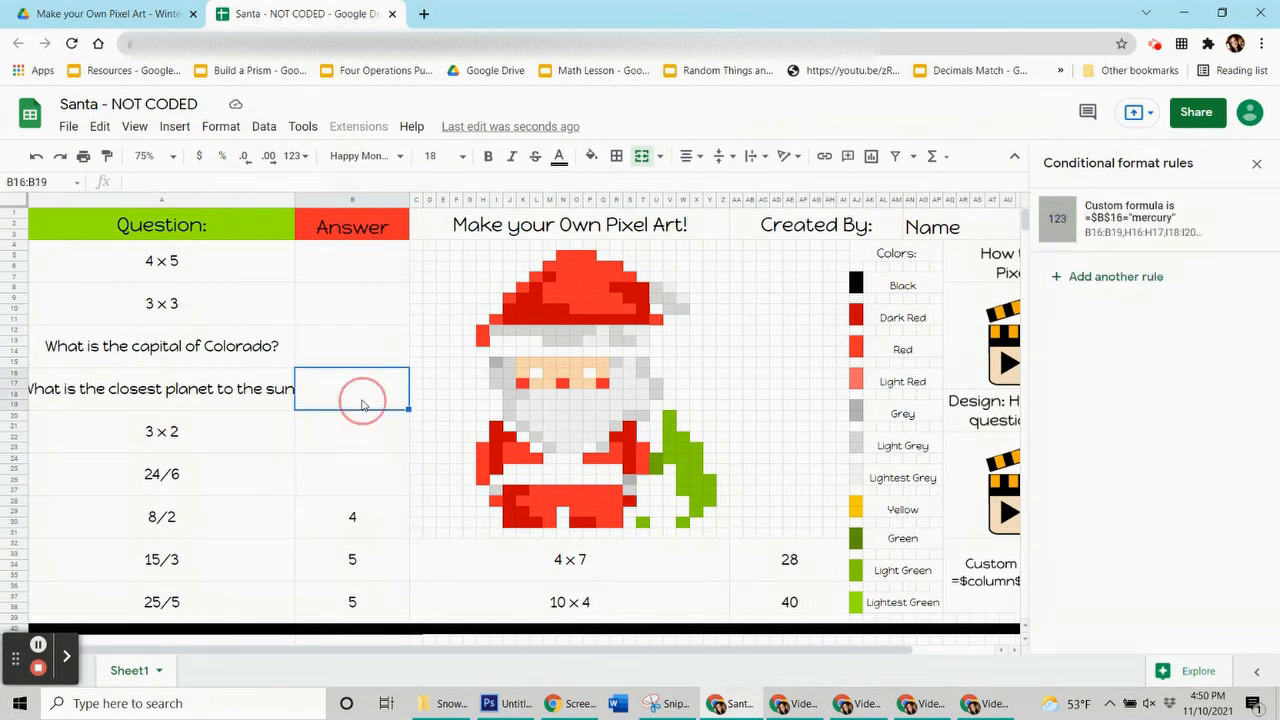
click(1084, 228)
click(1248, 286)
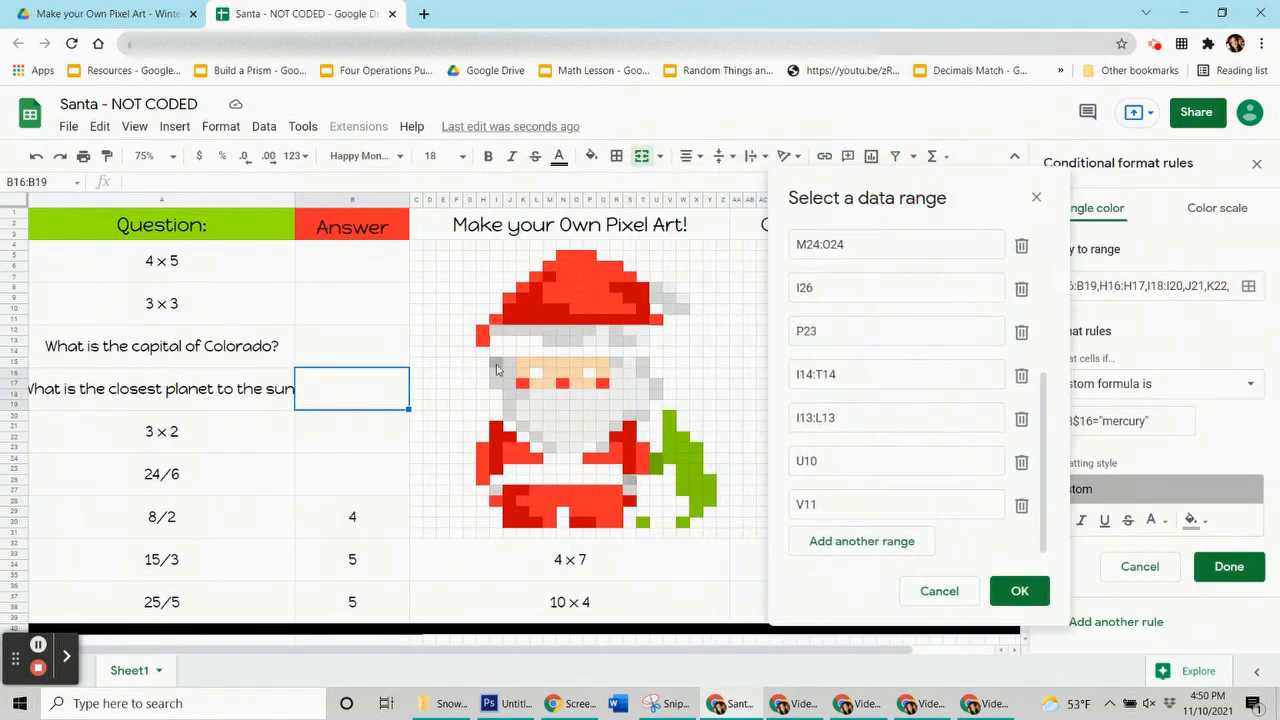
click(1019, 591)
click(1228, 566)
click(591, 156)
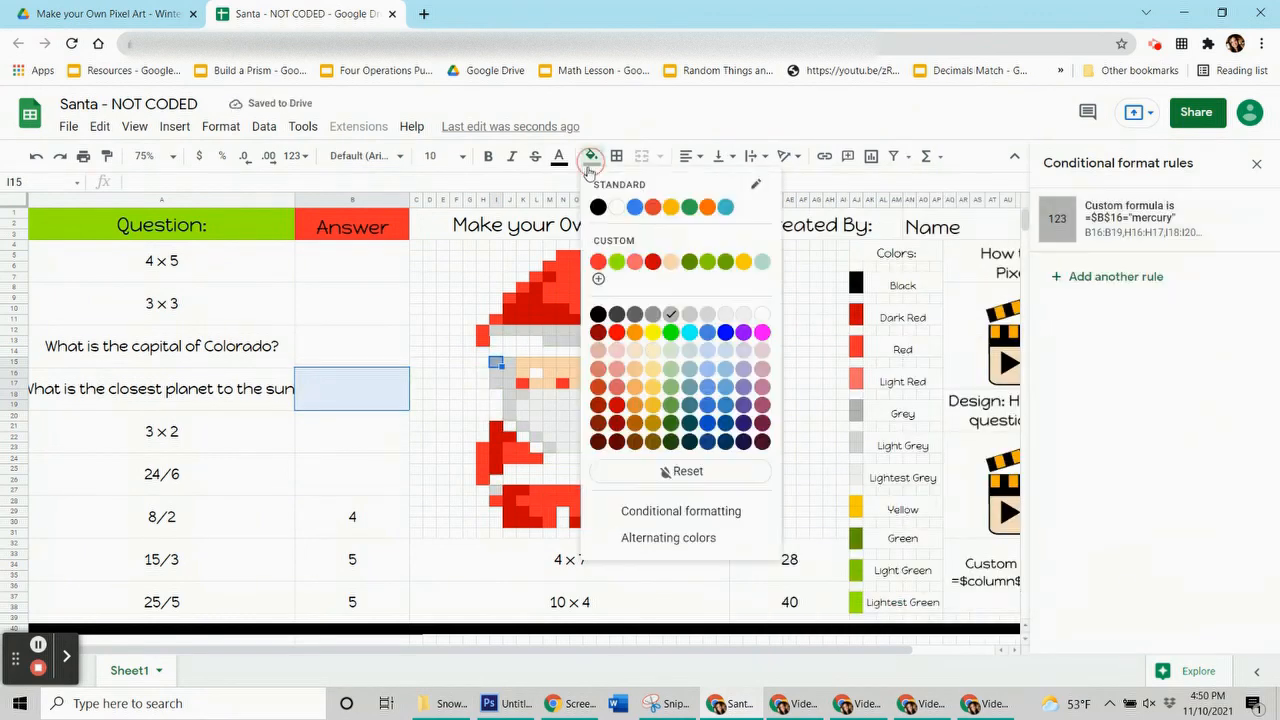
click(657, 471)
- Add a light grey conditional formatting rule for the 8/2 answer B28:B31 with the custom formula =$b$28=4
click(352, 516)
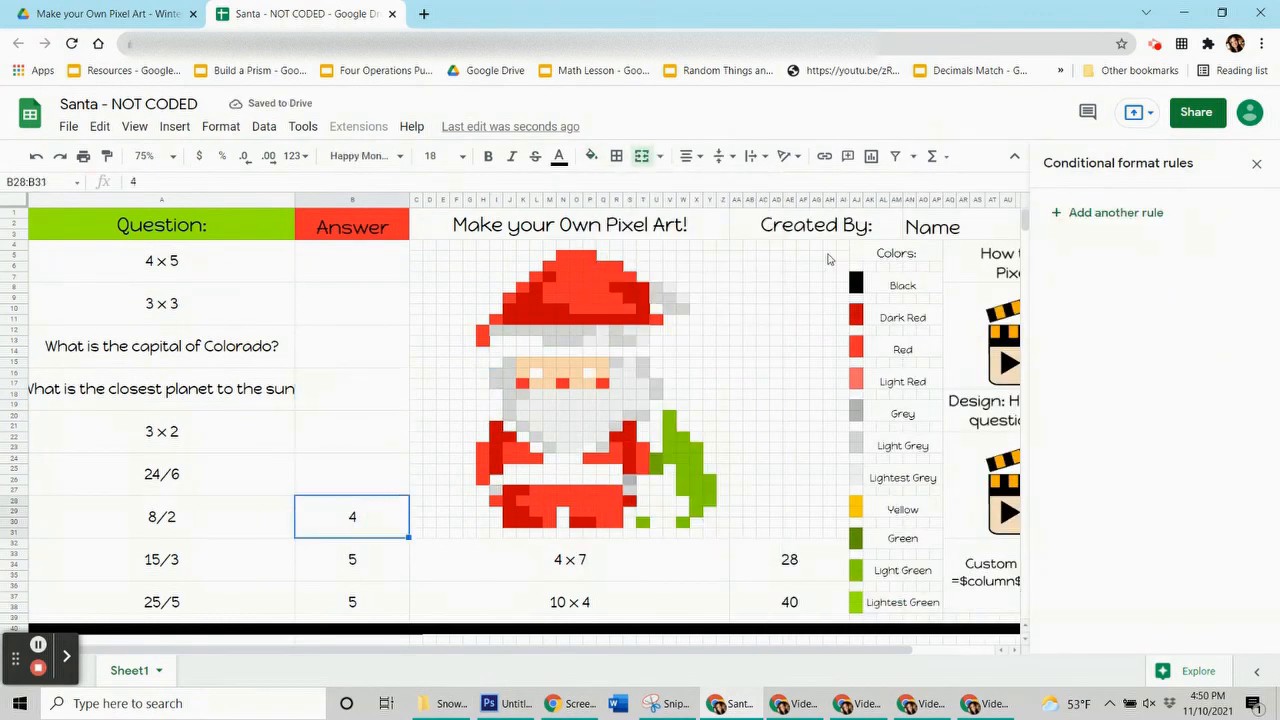
click(655, 289)
click(591, 156)
click(340, 531)
click(1126, 213)
click(1190, 477)
click(1180, 290)
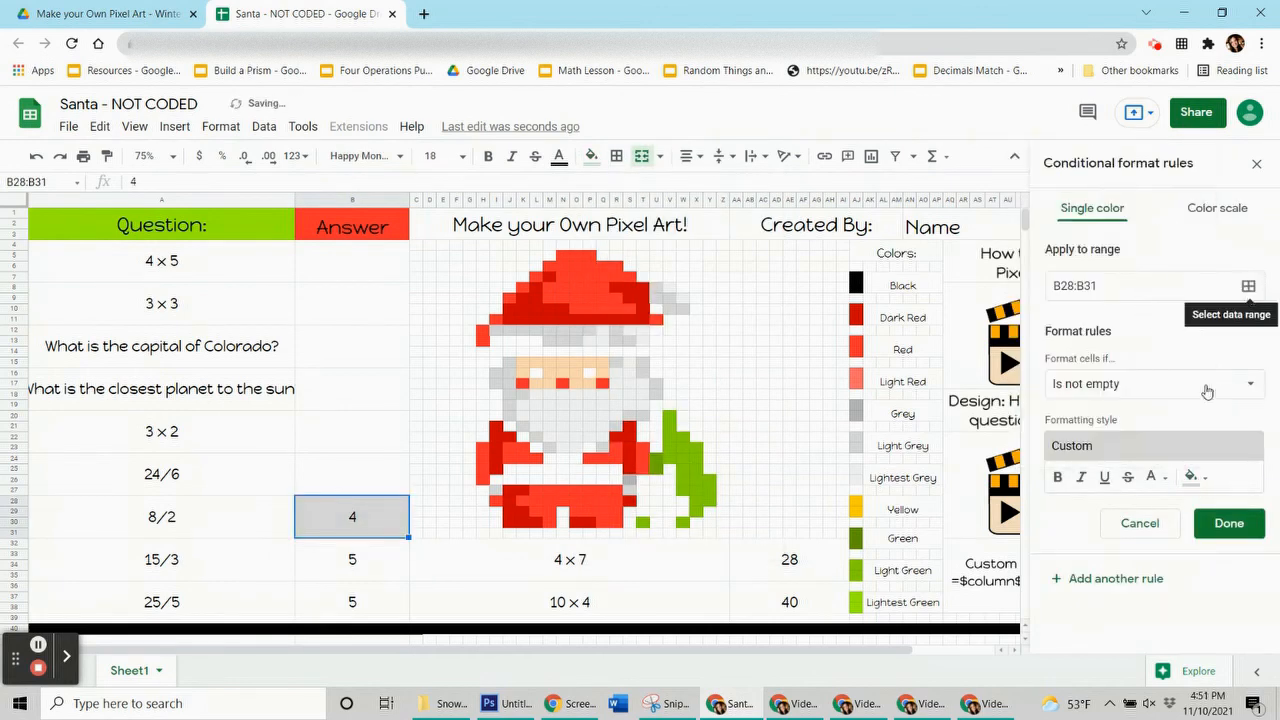
click(1150, 383)
click(1100, 654)
click(1090, 418)
text(=)
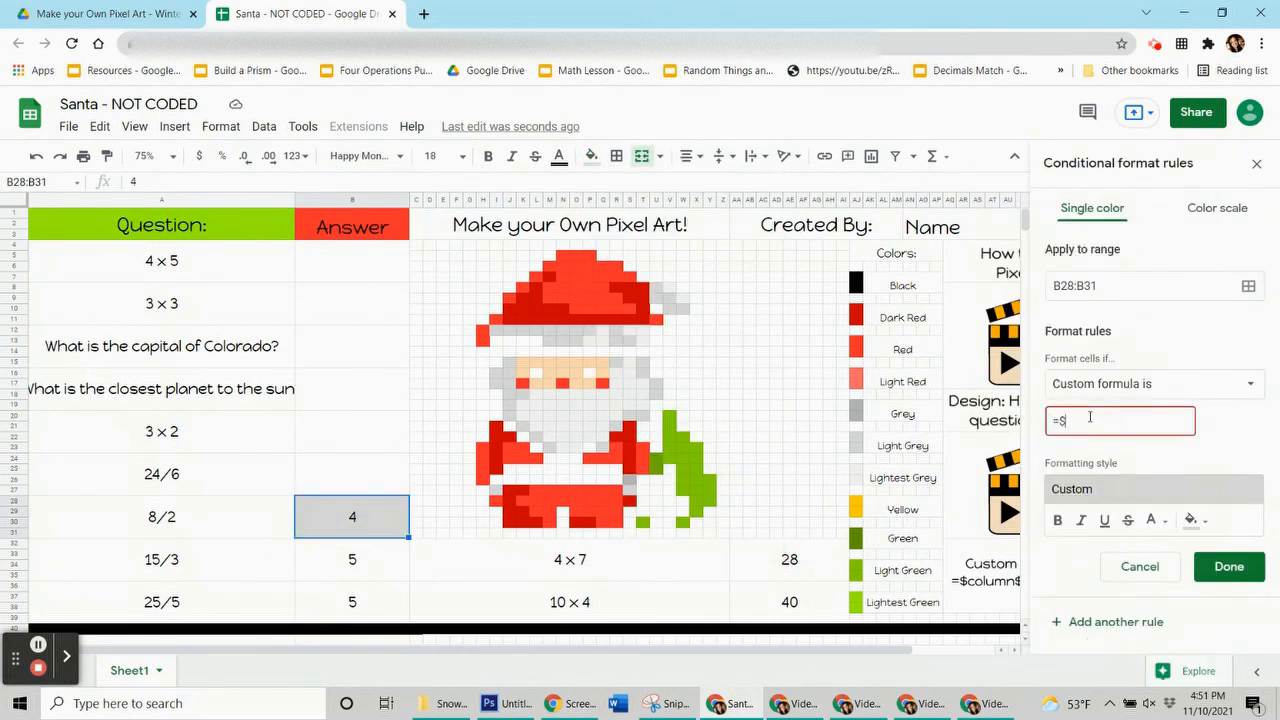
text($b$28=4)
- Add the light grey hat trim and pom-pom cells, including I12:P12, M13:O13 and R12:R13, to the range alongside B28:B31
click(1248, 286)
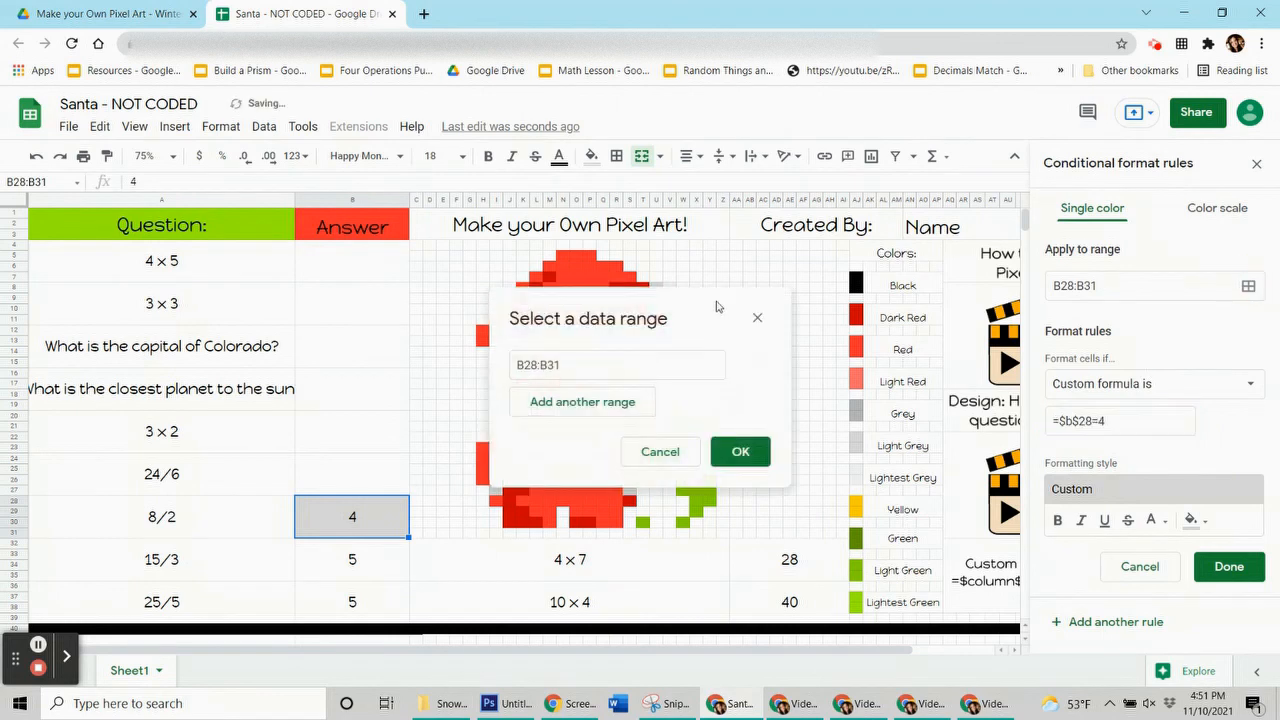
drag(737, 300, 363, 177)
drag(497, 331, 616, 341)
ctrl+click(616, 321)
ctrl+click(616, 322)
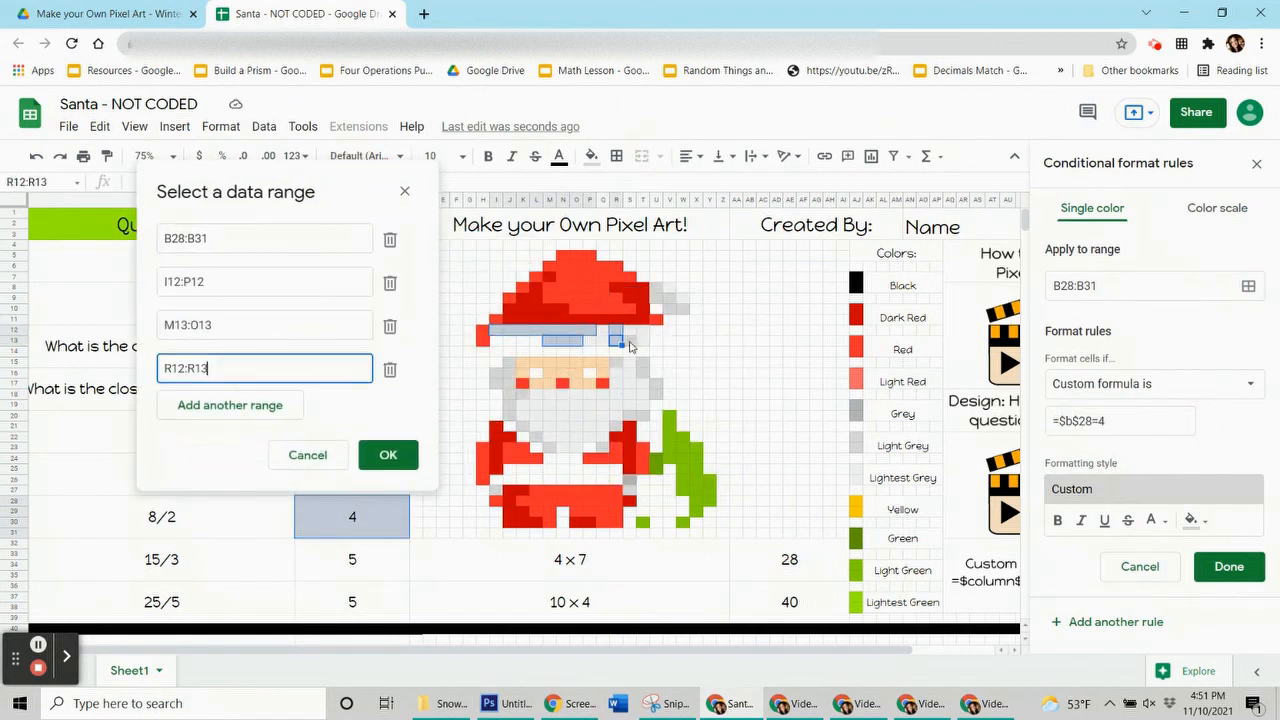
ctrl+click(629, 341)
drag(656, 293, 672, 314)
ctrl+click(683, 308)
- Add the light grey face and beard cells, including L22, M23, Q23, R21, S20:T20, U17:U18 and T15:T16, and save the rule
ctrl+click(617, 363)
mouse_move(512, 371)
mouse_down()
mouse_move(510, 418)
mouse_move(499, 392)
mouse_up()
ctrl+click(524, 430)
ctrl+click(538, 440)
ctrl+click(551, 449)
ctrl+click(603, 449)
ctrl+click(616, 430)
drag(629, 418, 643, 375)
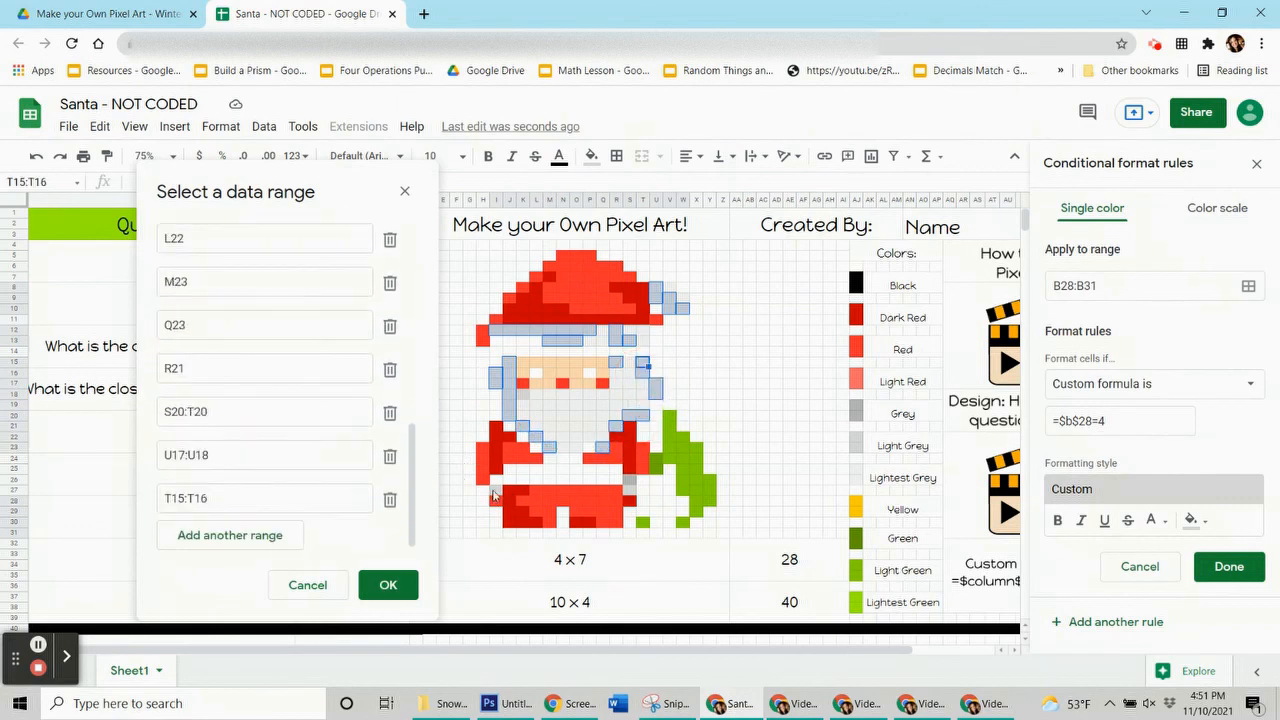
click(386, 586)
click(1229, 566)
- Reset the manual fill of the selected light grey cells
click(591, 156)
click(666, 470)
click(37, 645)
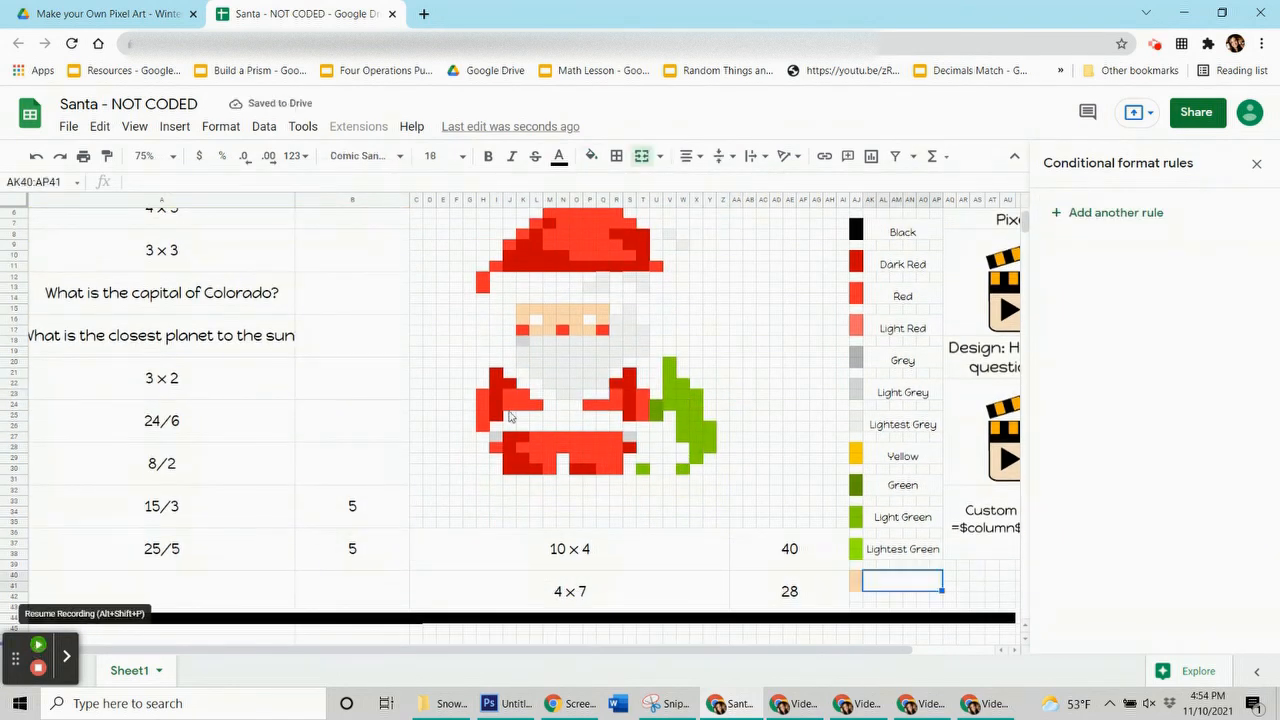
scroll(590, 440, up, 1)
scroll(668, 458, down, 1)
scroll(668, 458, up, 1)
scroll(616, 479, down, 1)
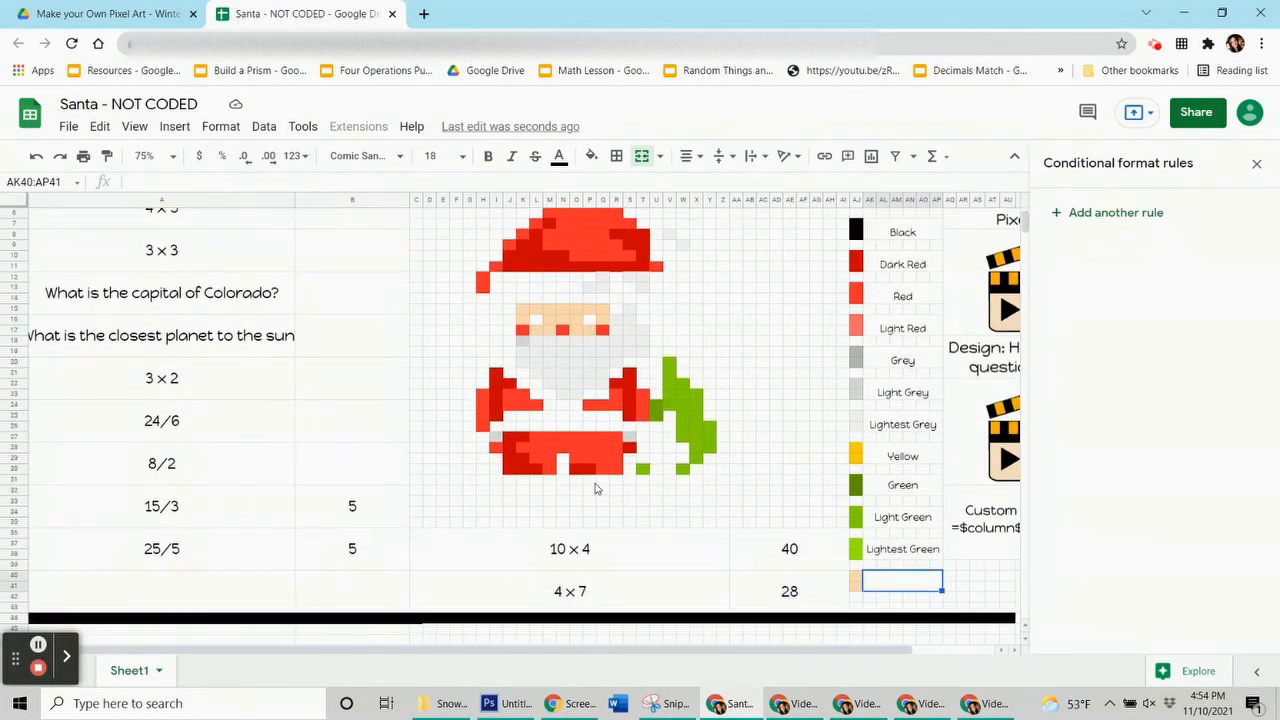
- Label the peach swatch in the color key "Peach", matching the other labels' font at size 12
click(810, 580)
click(888, 588)
text(Peach)
double_click(890, 586)
click(380, 156)
click(443, 251)
click(440, 156)
click(432, 350)
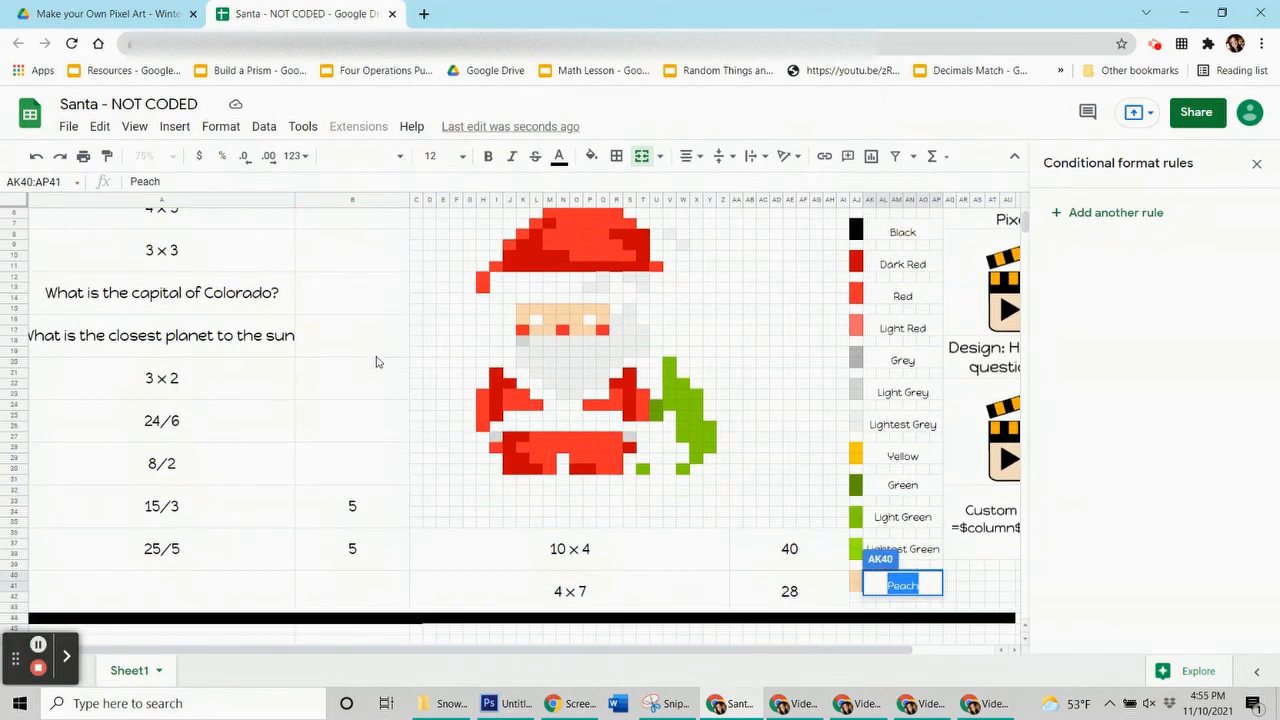
- Start a conditional formatting rule with a red fill for the 15/3 answer B32:B35
click(552, 438)
click(592, 156)
click(681, 511)
click(356, 466)
click(372, 505)
click(1162, 212)
click(1192, 478)
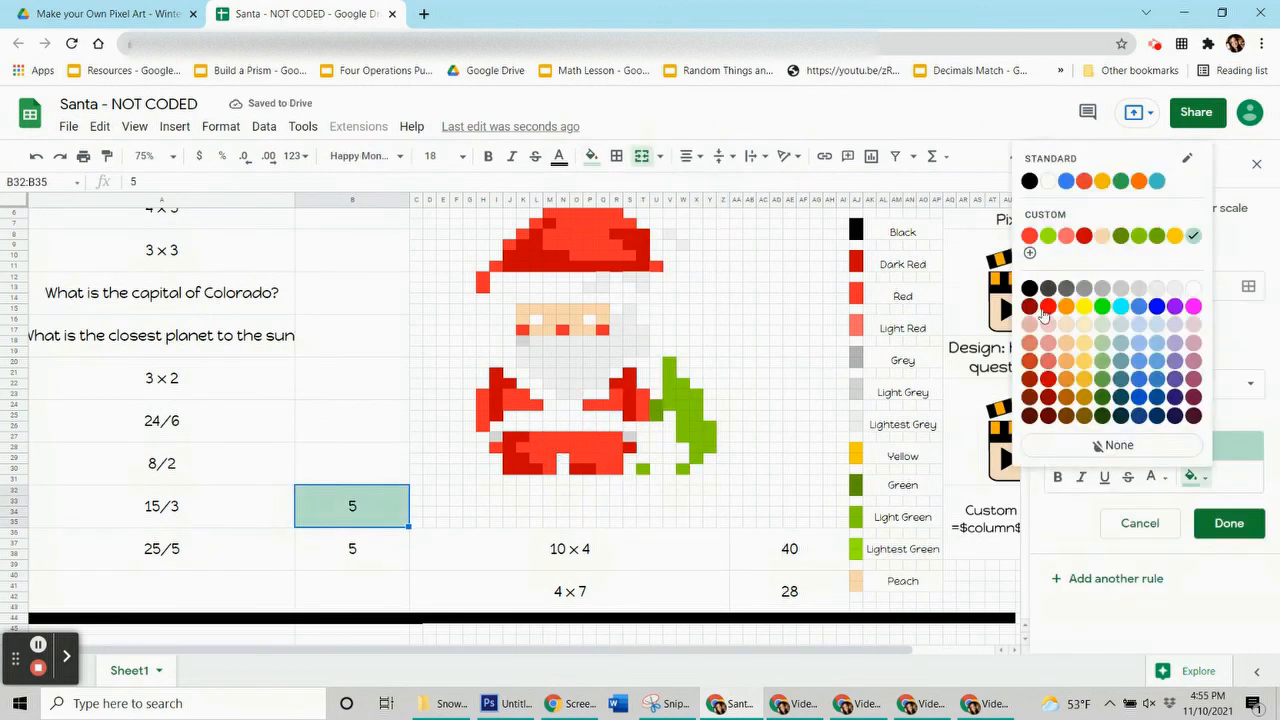
click(1033, 238)
- Set the red rule's condition to the custom formula =$b$32=5
click(1248, 286)
drag(694, 337, 344, 260)
click(1134, 388)
scroll(1130, 520, down, 3)
click(1120, 652)
click(1118, 422)
text(=)
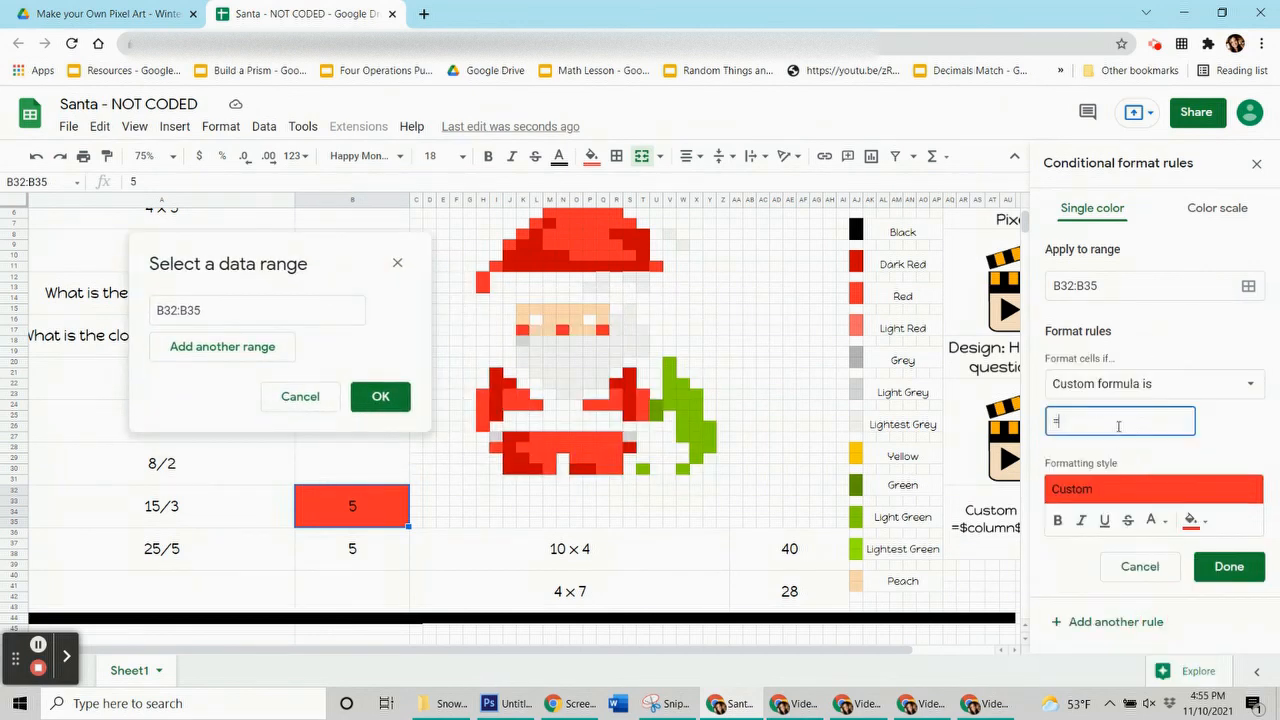
text($b$32=5)
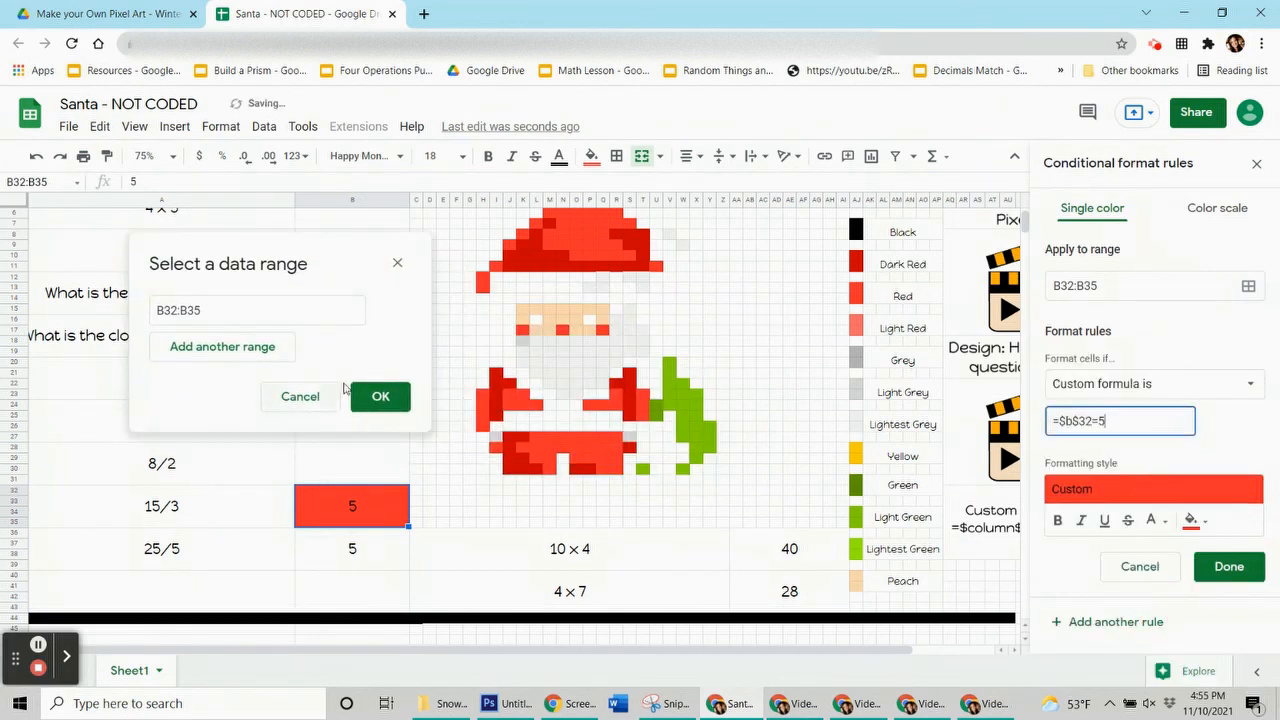
- Add the red trouser and sleeve cells, including L27:R28, O29:R29, Q30:R30 and L29:M29, to the range alongside B32:B35
drag(331, 258, 249, 234)
scroll(574, 365, up, 1)
mouse_move(535, 490)
mouse_down()
mouse_move(611, 498)
mouse_move(617, 522)
mouse_move(548, 510)
mouse_up()
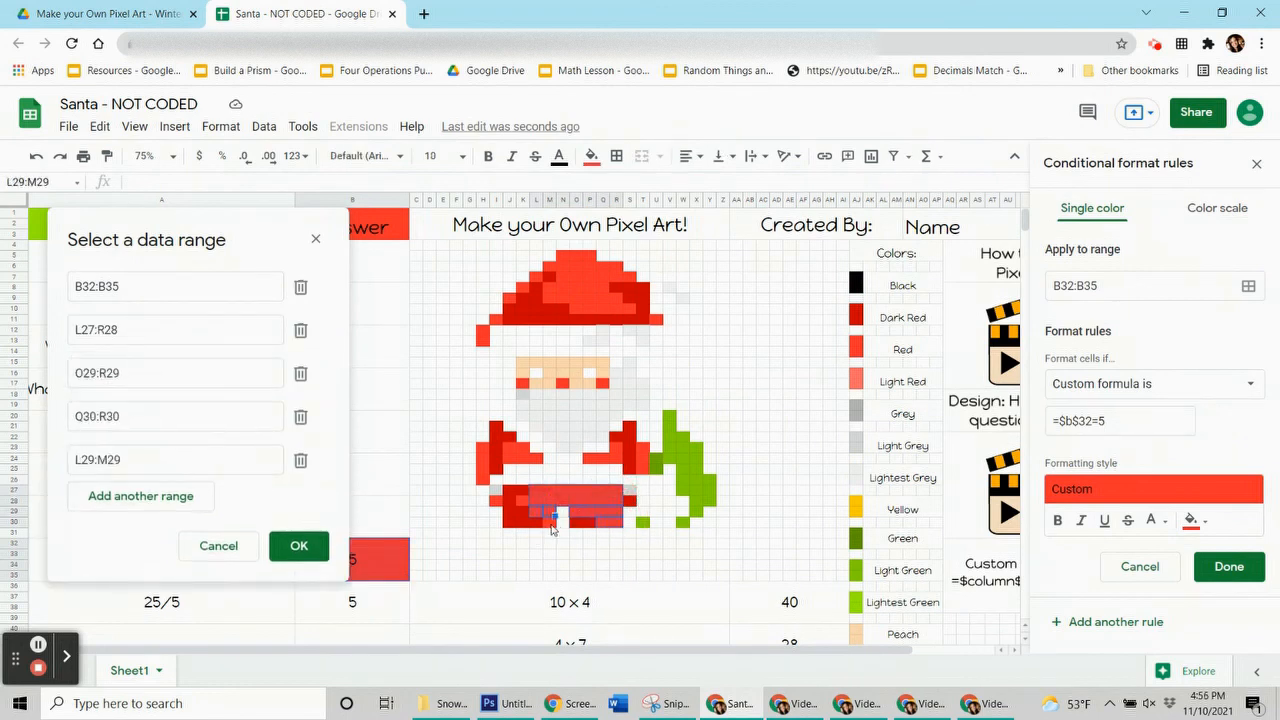
click(548, 520)
click(521, 500)
click(494, 500)
drag(481, 450, 521, 461)
click(535, 460)
drag(617, 450, 648, 471)
- Add the red face and hat cells, including M6:R6, N5:P5, N7:S7, M8:Q9, O10:S10, R9 and U11, and save the rule
click(603, 384)
click(562, 384)
click(521, 384)
drag(481, 340, 481, 329)
click(494, 318)
click(508, 297)
click(526, 288)
mouse_move(606, 274)
mouse_down()
mouse_move(589, 263)
mouse_move(627, 280)
mouse_up()
drag(551, 290, 630, 309)
ctrl+click(617, 299)
ctrl+click(656, 320)
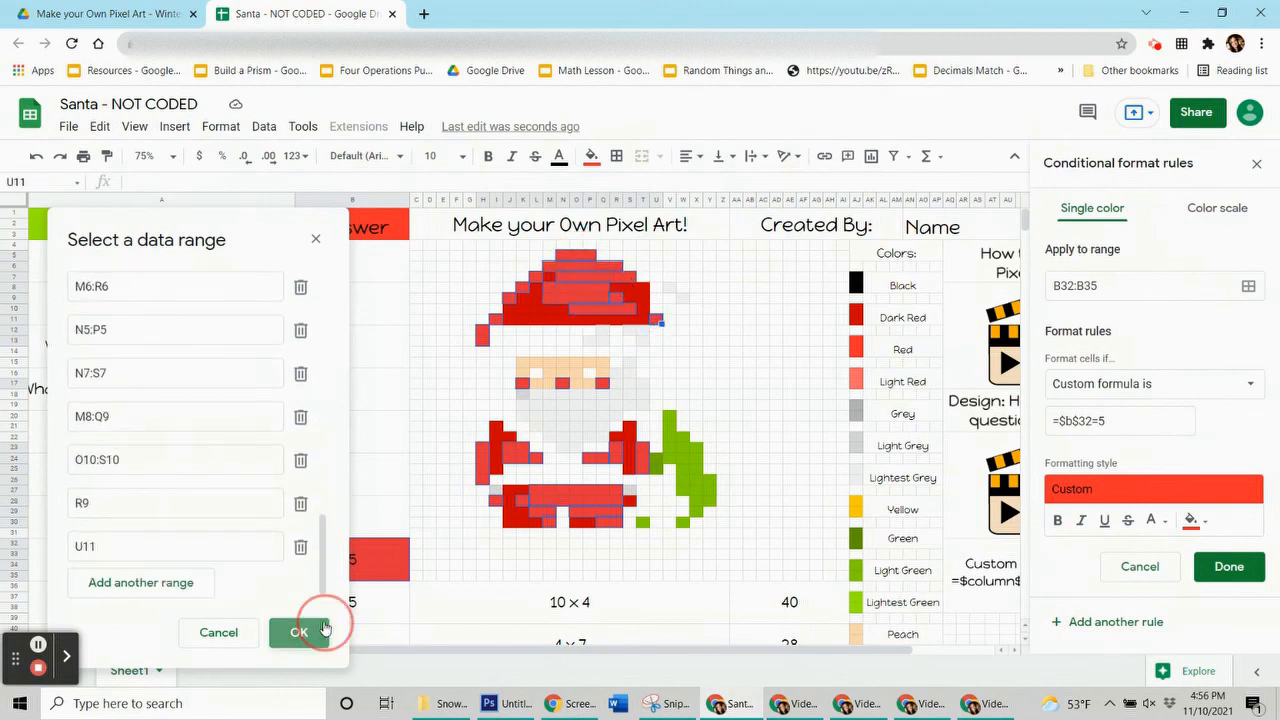
click(318, 631)
click(1229, 576)
- Reset the manual fill of the selected red cells, and clear the 15/3 answer
click(591, 158)
click(668, 473)
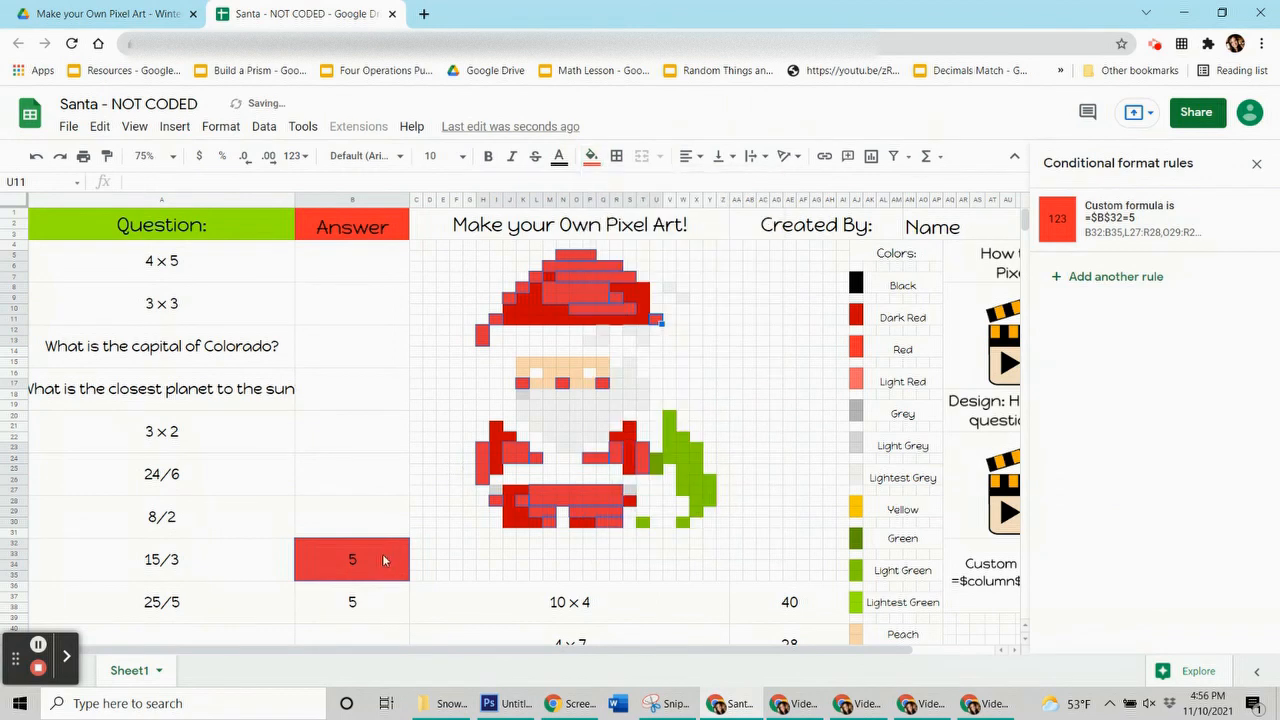
click(384, 559)
key(Delete)
- Start a conditional formatting rule with a peach fill for the 25/5 answer B36:B39
click(563, 363)
click(591, 158)
click(591, 158)
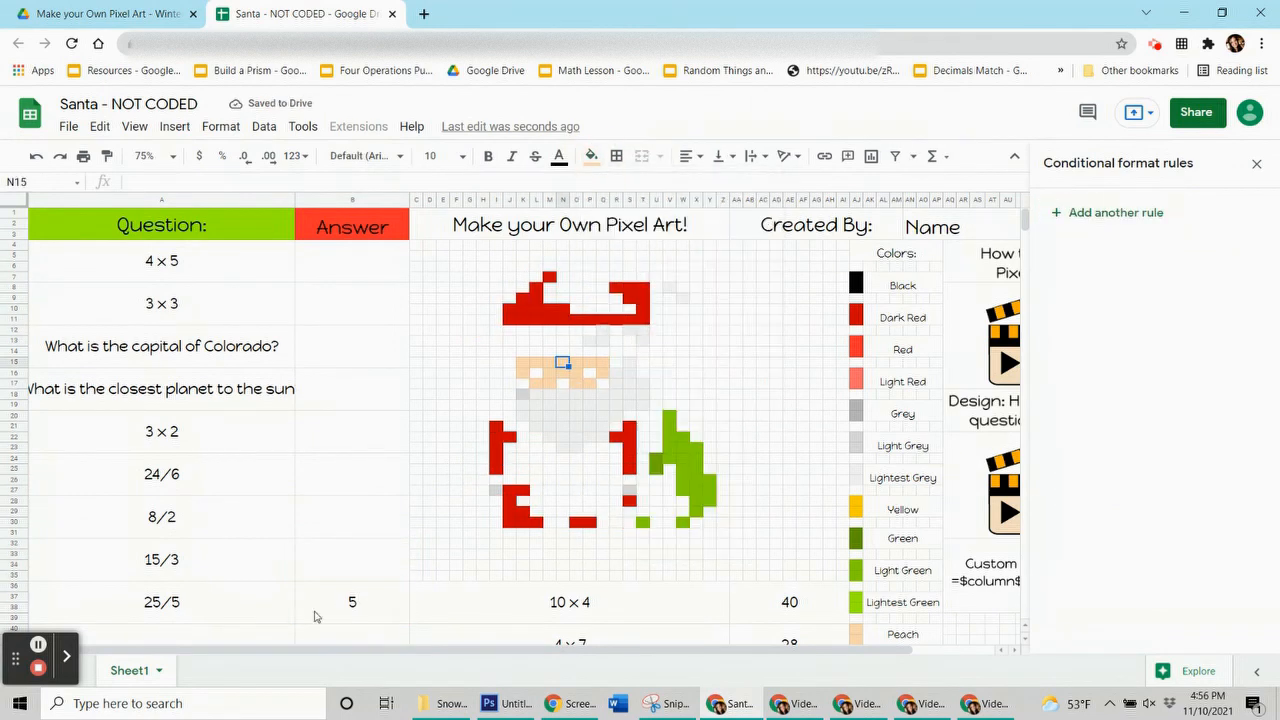
click(374, 600)
click(1161, 213)
click(1197, 475)
click(1101, 236)
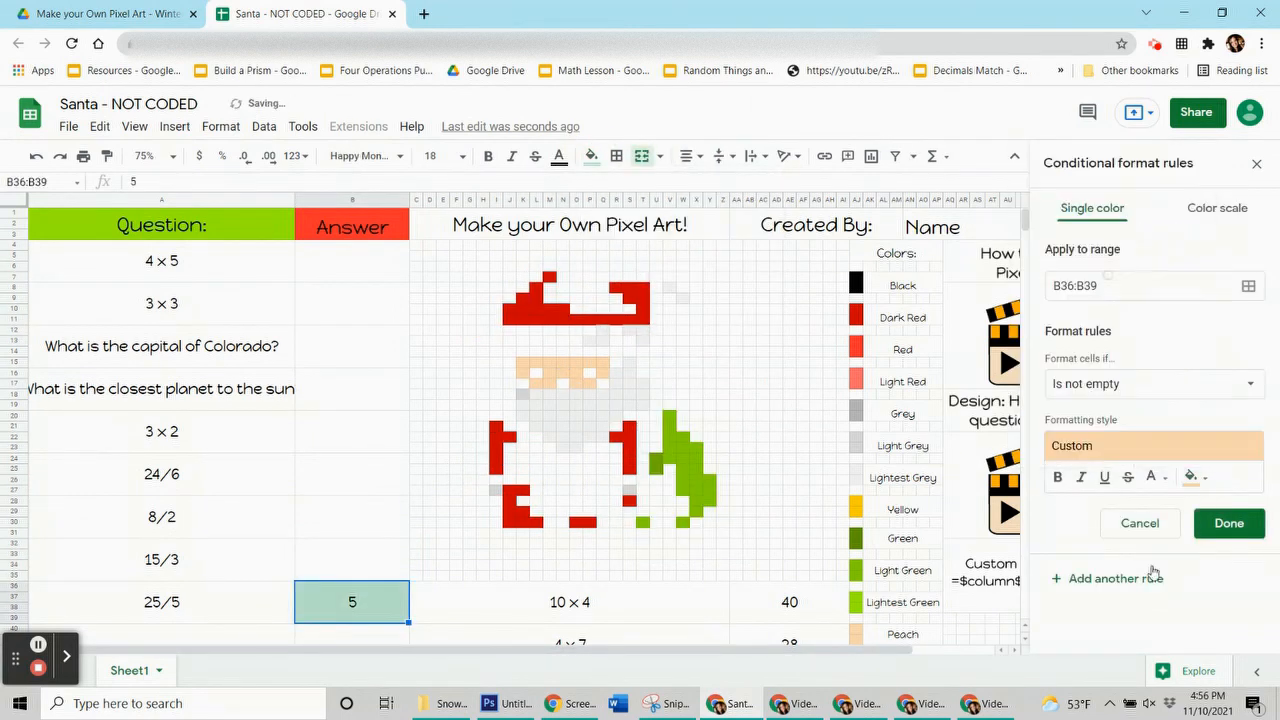
- Set the peach rule's condition to the custom formula =$b$36=5
click(1143, 384)
scroll(1142, 474, down, 5)
click(1120, 655)
click(1110, 421)
text(=$b$)
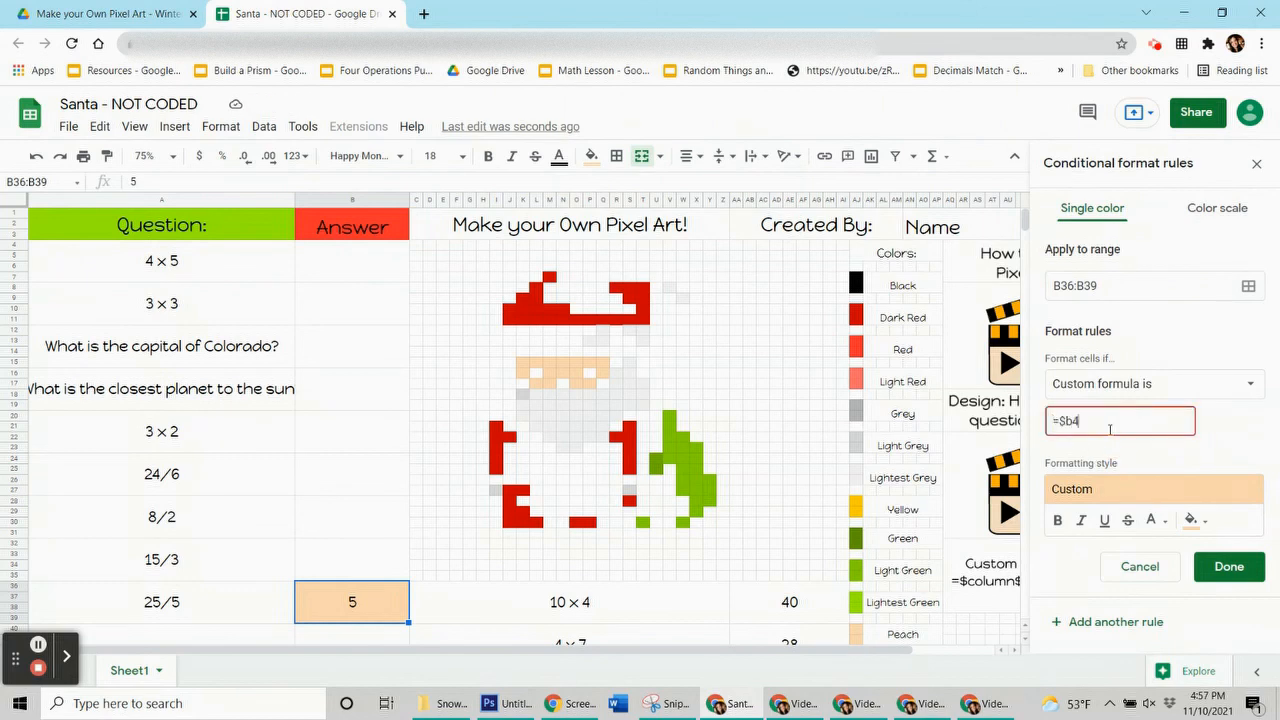
text(36=5)
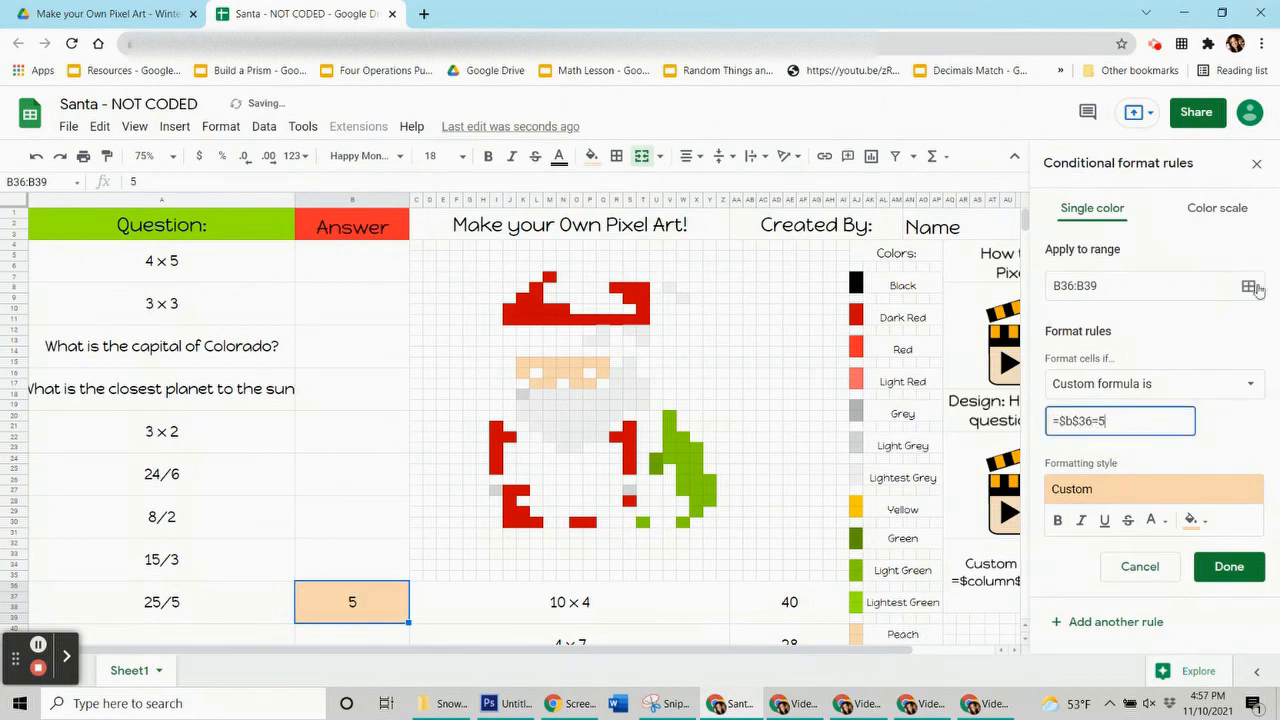
- Add the peach face cells, including K15:Q15, K16 and O17:P17, to the range alongside B36:B39, and save the rule
click(1248, 286)
drag(524, 363, 589, 383)
ctrl+click(523, 372)
ctrl+click(602, 373)
click(366, 531)
click(1208, 567)
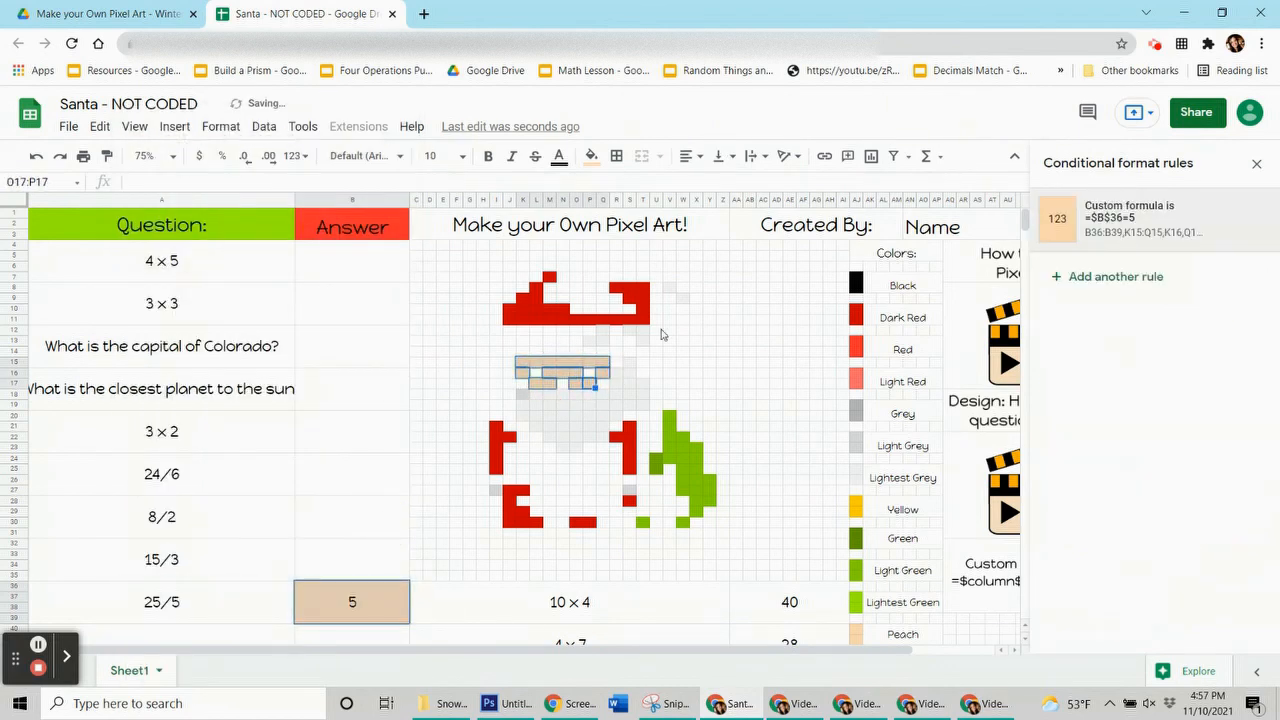
- Reset the manual fill of the selected peach cells, and clear the 25/5 answer
click(592, 157)
click(660, 471)
click(346, 603)
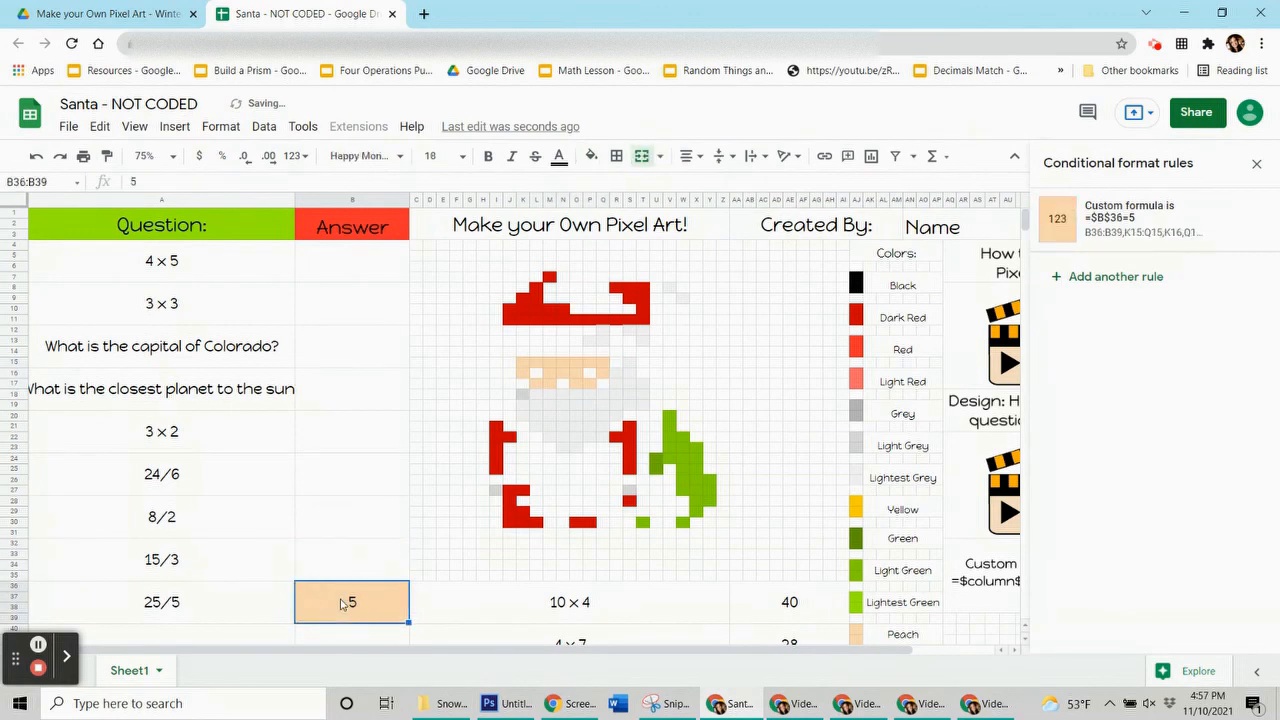
key(Delete)
- Enter the question 34/2 in A40:A43, formatted in Happy Monkey at size 18 and centered horizontally and vertically
scroll(393, 492, down, 1)
click(197, 599)
text(34/2)
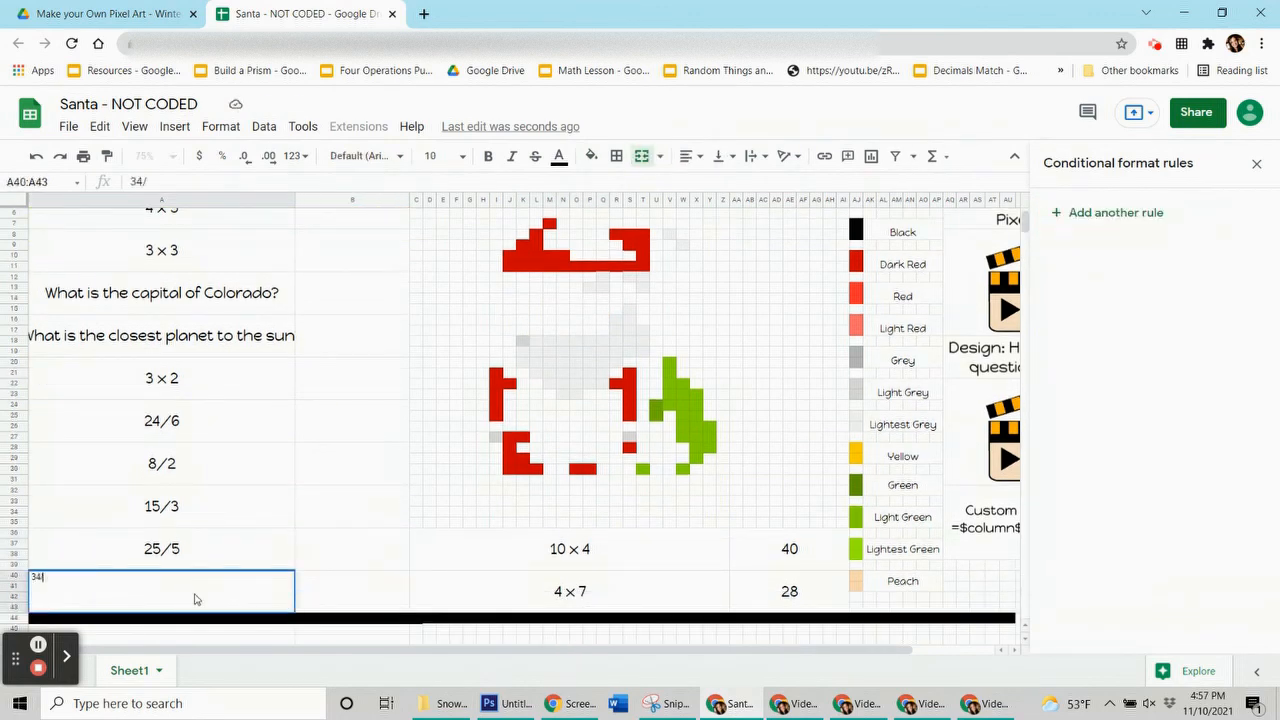
key(ctrl+a)
click(365, 156)
click(398, 322)
click(462, 157)
click(432, 400)
click(690, 157)
click(708, 185)
click(725, 157)
click(741, 185)
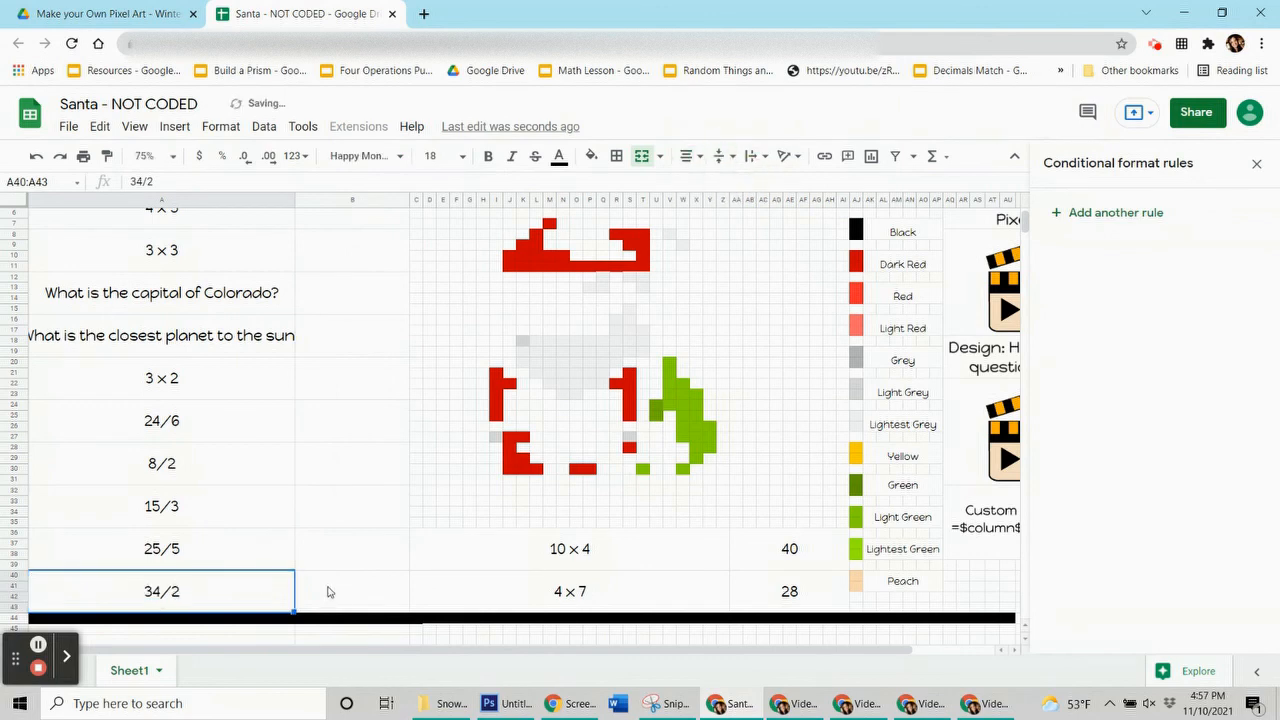
- Enter the answer 12 in B40:B43, formatted in Happy Monkey at size 18 and centered horizontally and vertically
click(331, 591)
text(12)
key(ctrl+a)
click(383, 155)
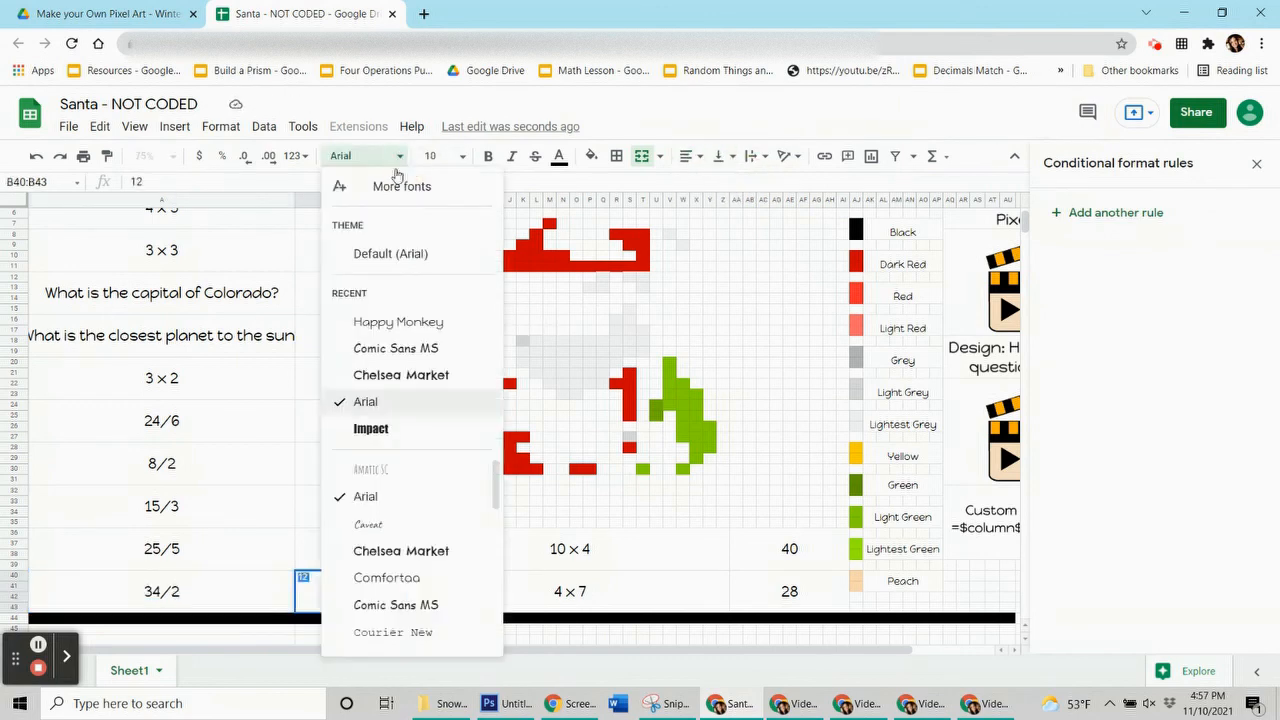
click(396, 321)
click(690, 157)
click(710, 185)
click(725, 157)
click(741, 185)
click(462, 157)
click(432, 400)
key(Up)
- Add a light green conditional formatting rule for the 34/2 answer B40:B43 with the custom formula =$b$40=12
click(336, 596)
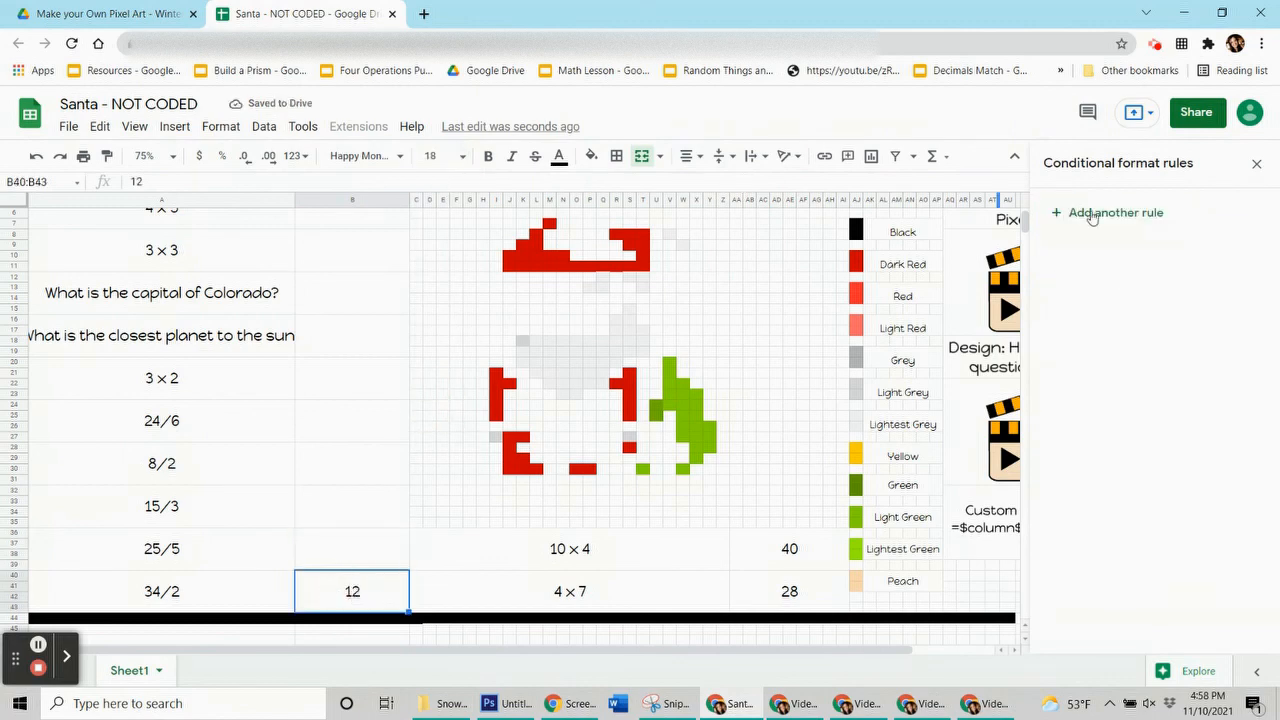
click(661, 407)
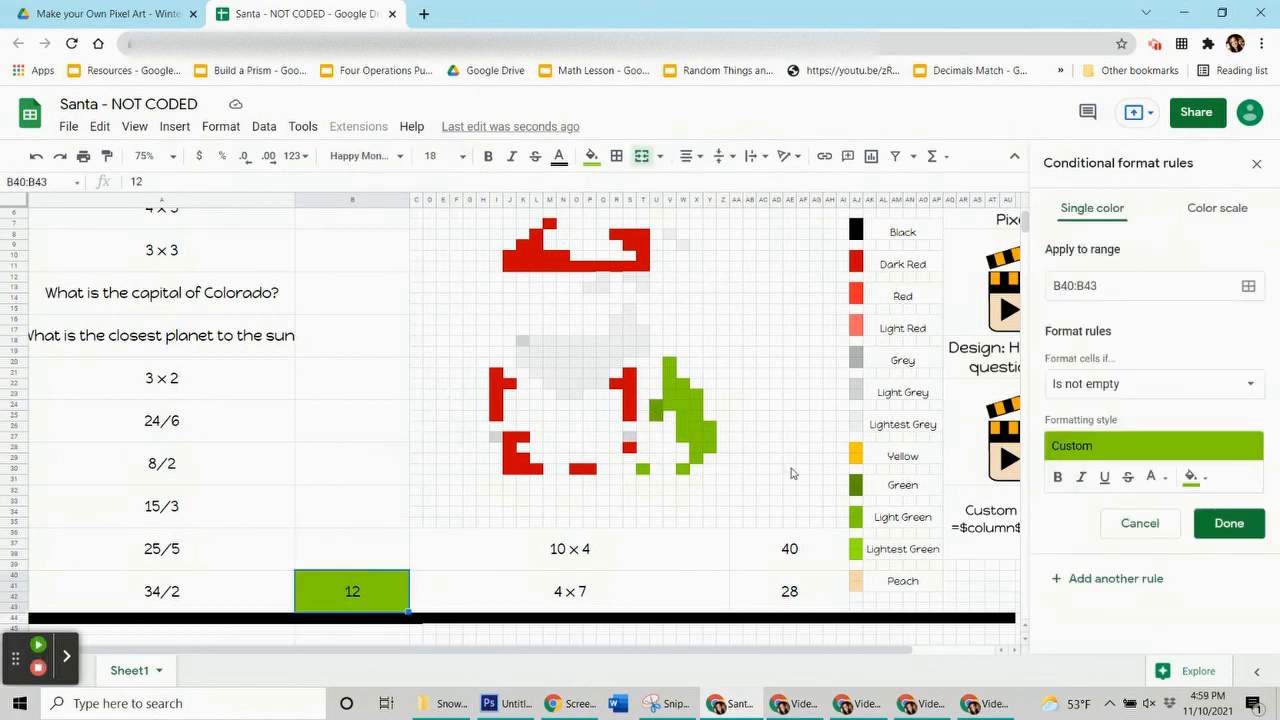
click(1150, 383)
click(1128, 654)
text(=$b)
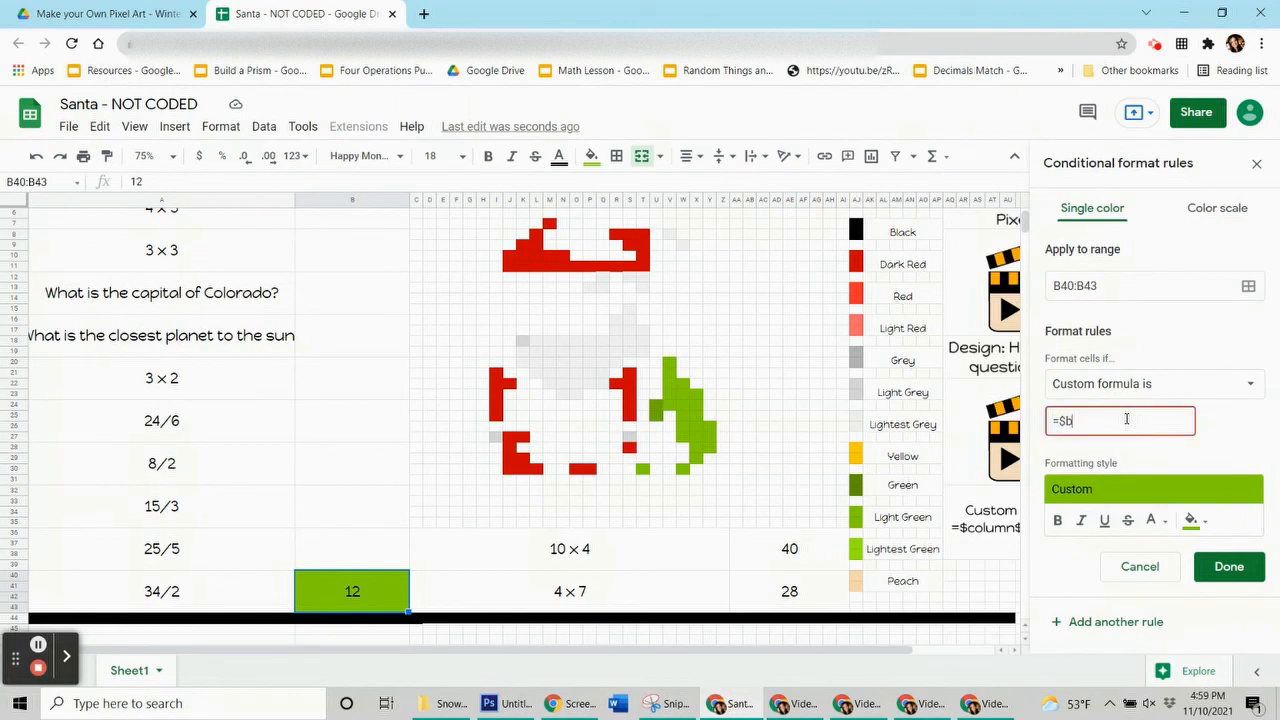
text($40=12)
- Add the light green sack cells V20:V24, T30, W30, W22:W27, X23:X29 and Y26:Y28 to the rule's range and save the rule
click(1248, 286)
drag(646, 297, 299, 240)
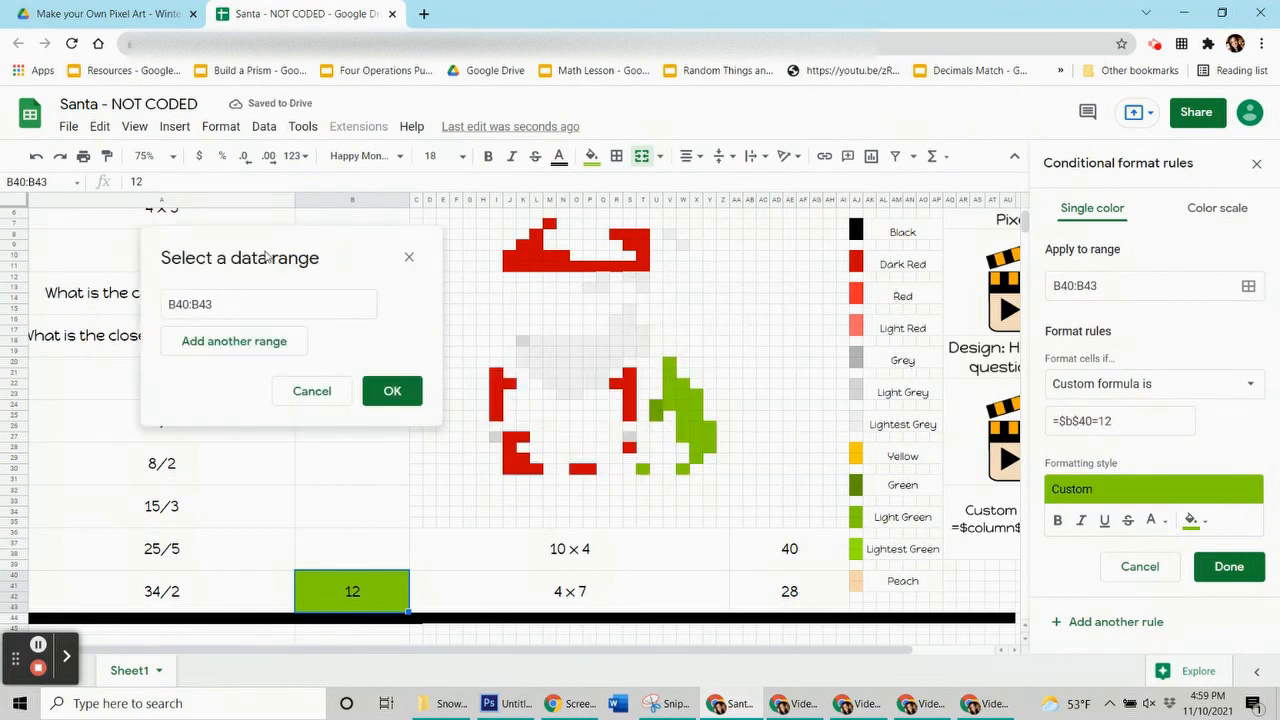
drag(669, 361, 683, 438)
ctrl+click(642, 471)
ctrl+click(683, 471)
drag(697, 394, 710, 449)
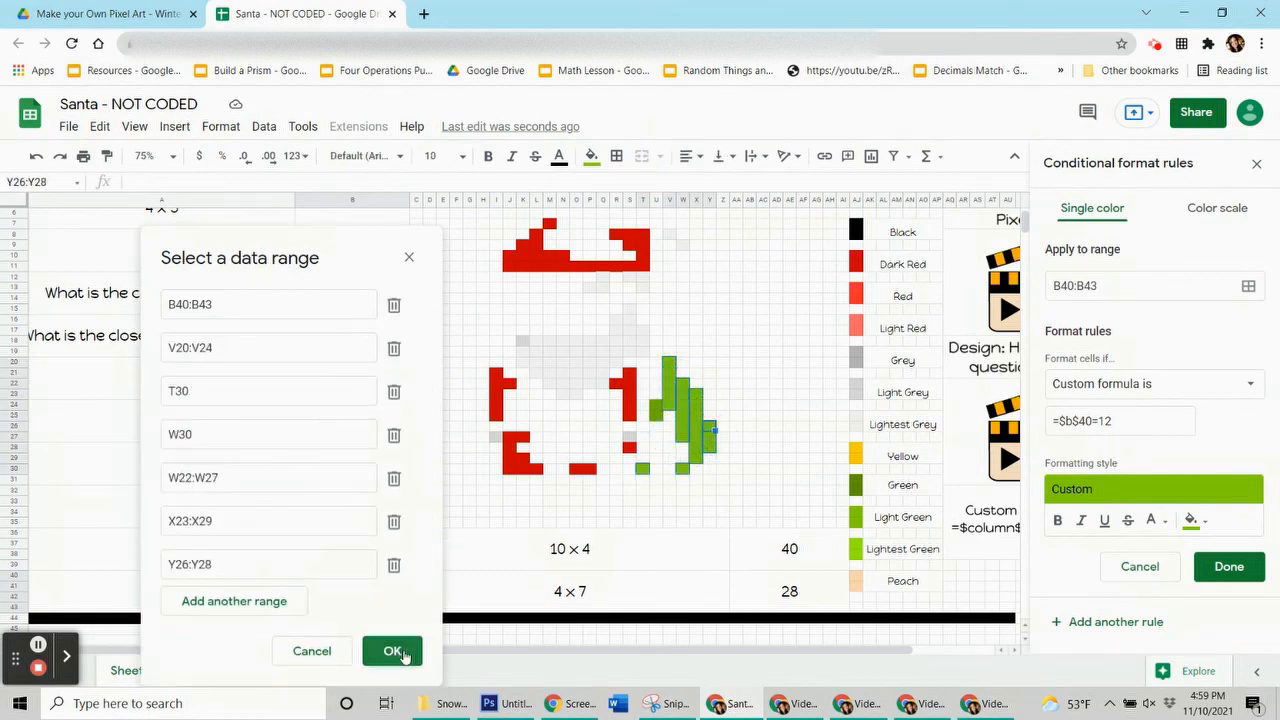
click(400, 651)
click(1240, 567)
- Reset the manual fill of the selected light green sack cells, and clear the 34/2 answer
click(593, 168)
click(689, 473)
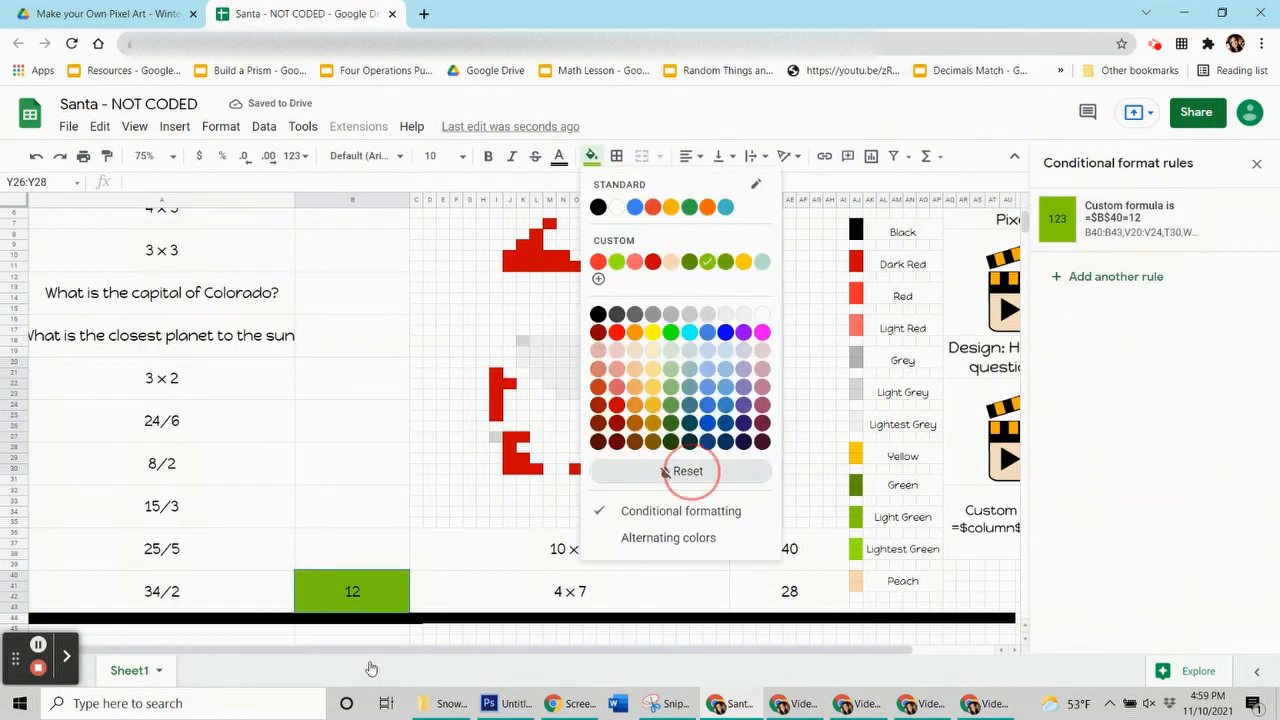
click(399, 566)
click(373, 598)
key(Delete)
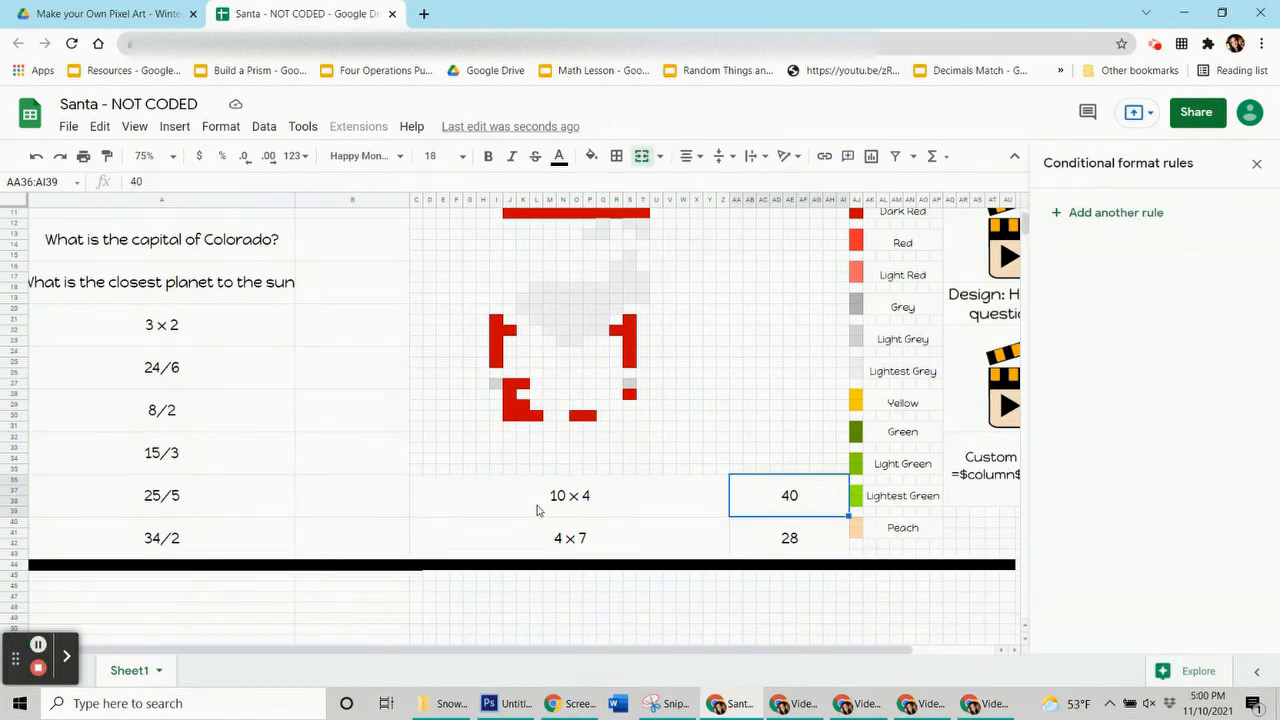
- Check the fill color of the dark red hat cell M10
scroll(569, 437, up, 2)
scroll(569, 437, down, 1)
click(775, 548)
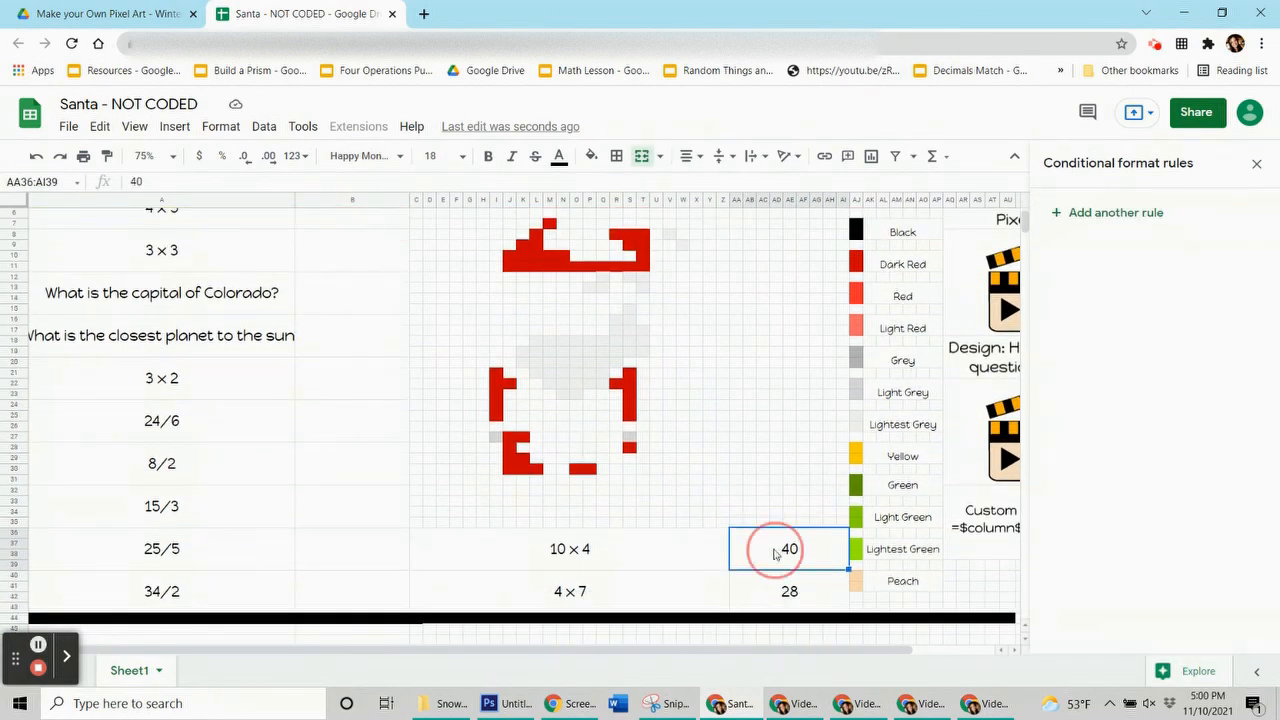
click(404, 201)
click(745, 552)
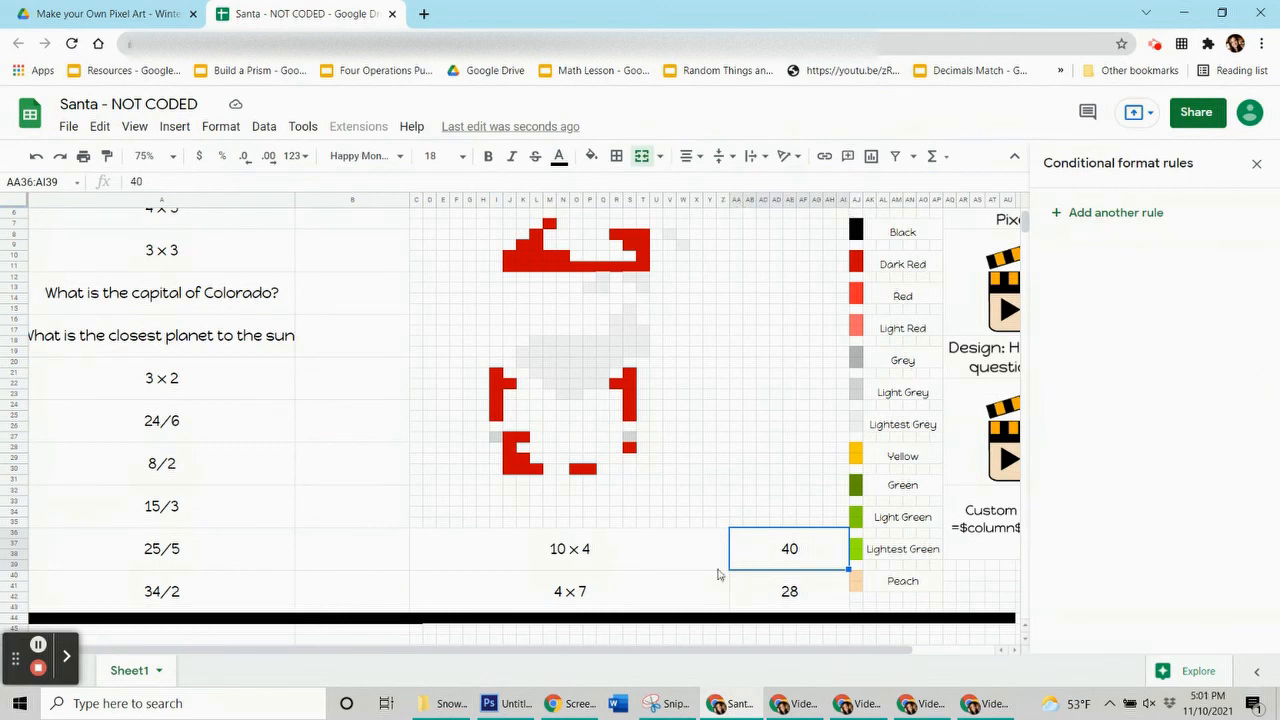
click(737, 201)
click(813, 562)
click(591, 156)
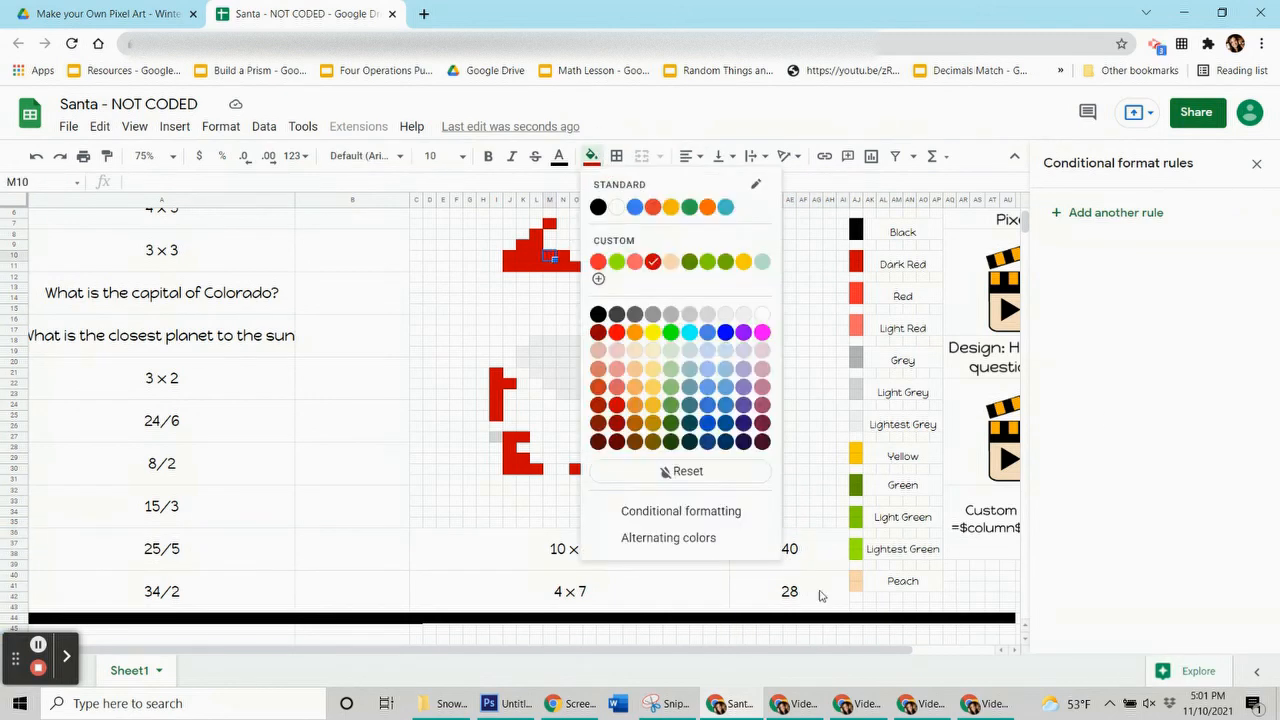
- Add a dark red conditional formatting rule for the 10 × 4 answer AA36:AI39 with the custom formula =$aa$36=40
click(1143, 216)
click(1200, 479)
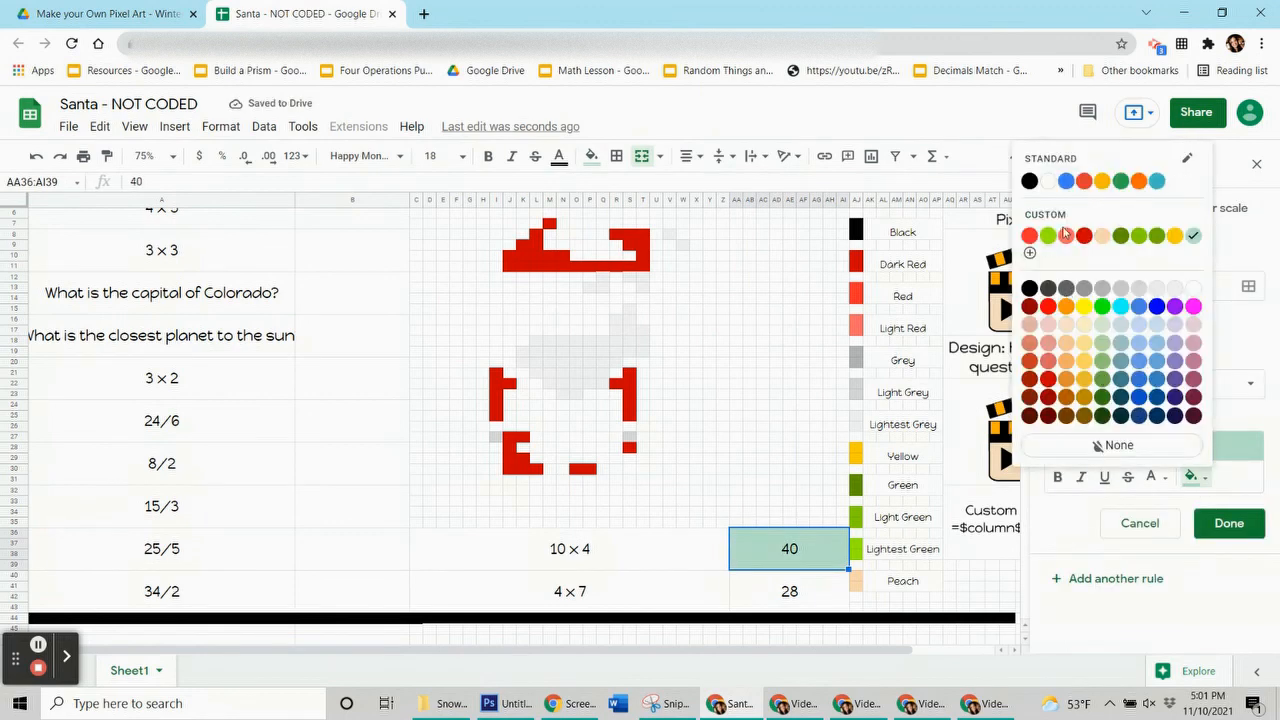
click(1084, 237)
click(1159, 479)
click(1153, 288)
click(1243, 381)
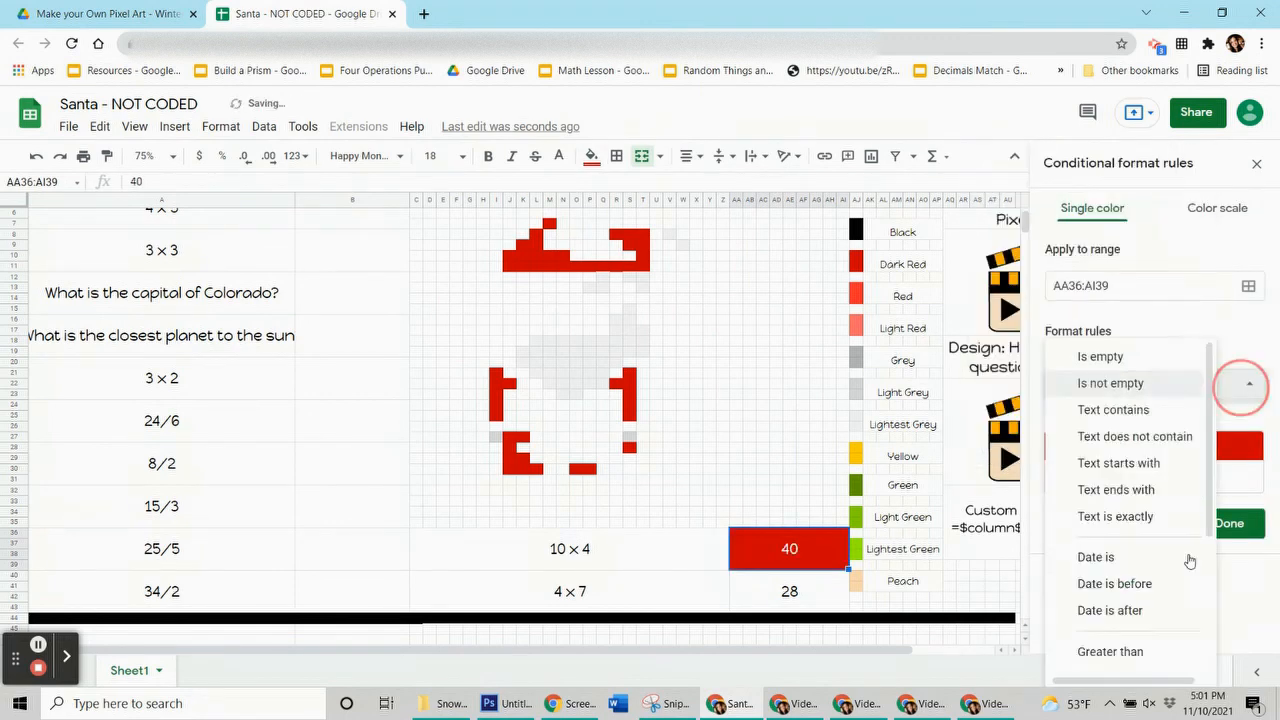
click(1117, 403)
click(1104, 418)
text(=$aa$36=)
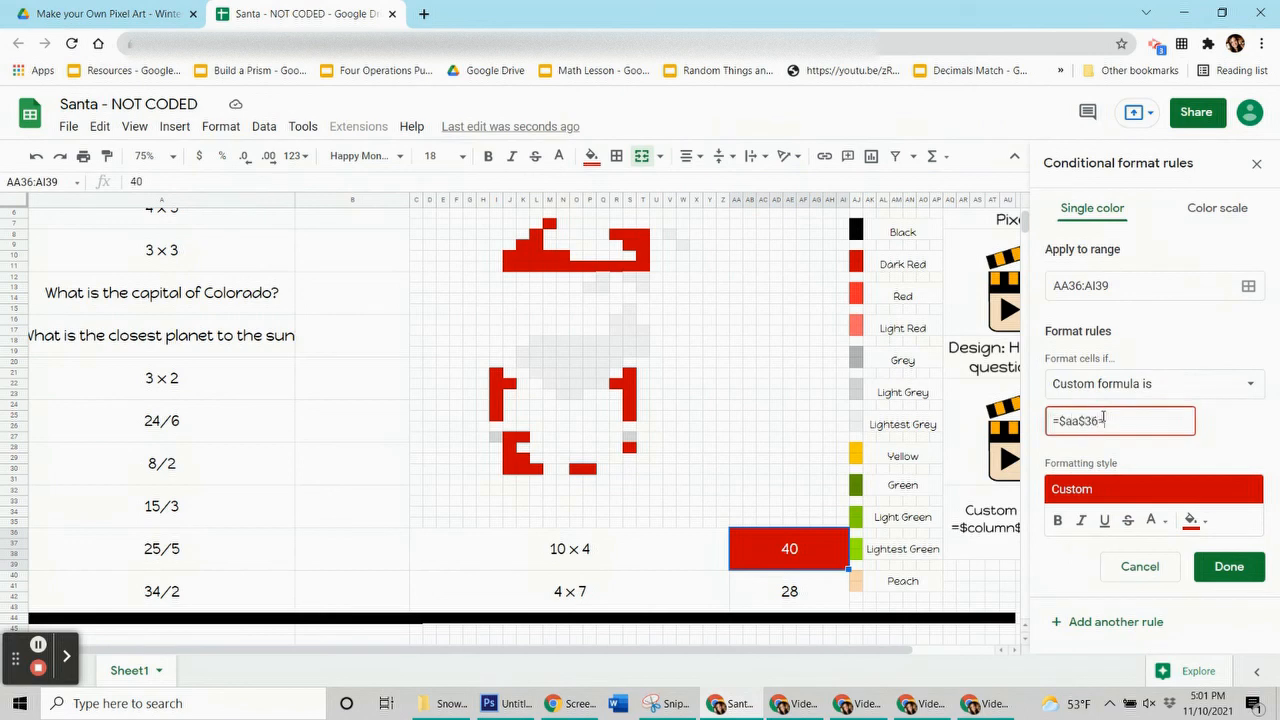
- Add the dark red hat cells J10:N11, K9:L9, L8, M7, R8:T8, S9:T9, T10 and O11:T11 to the rule's range
click(1248, 286)
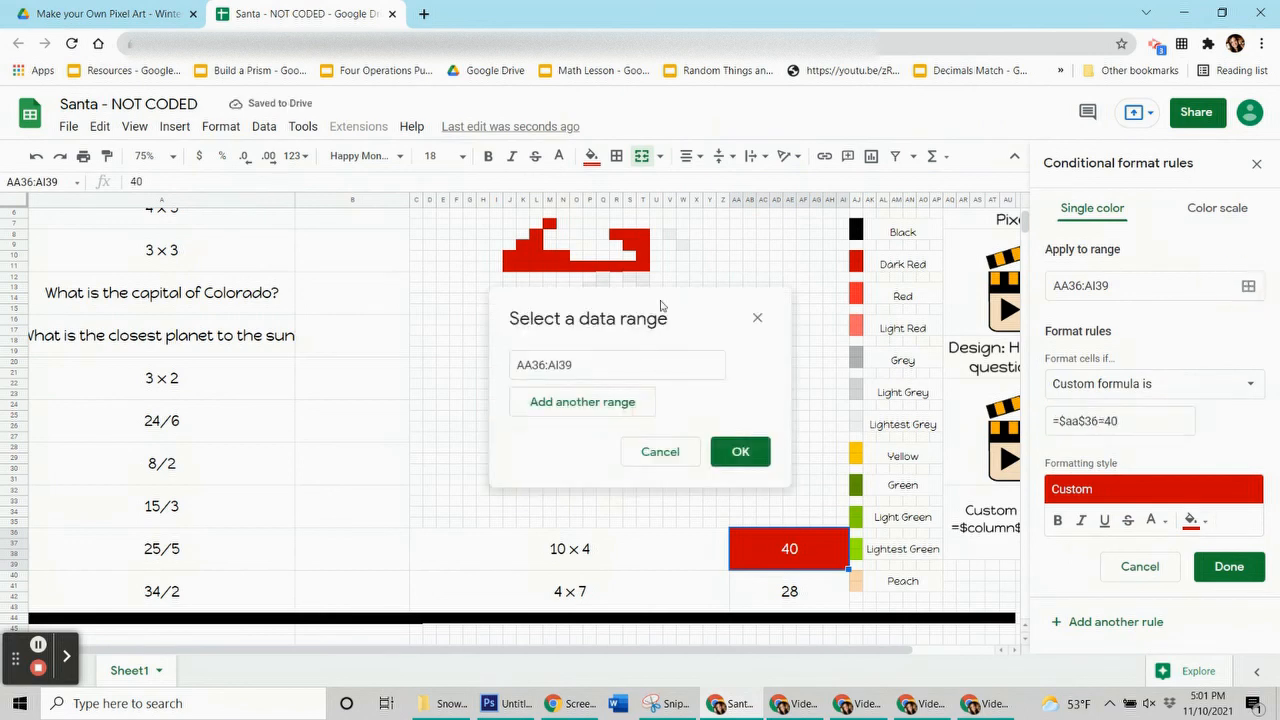
drag(744, 324, 378, 288)
drag(510, 256, 536, 247)
click(536, 239)
click(549, 231)
drag(616, 239, 642, 239)
drag(629, 247, 580, 266)
click(642, 255)
- Add the dark red cells on Santa's arms and legs, including I21:I25, to the range and save the rule
drag(629, 375, 629, 407)
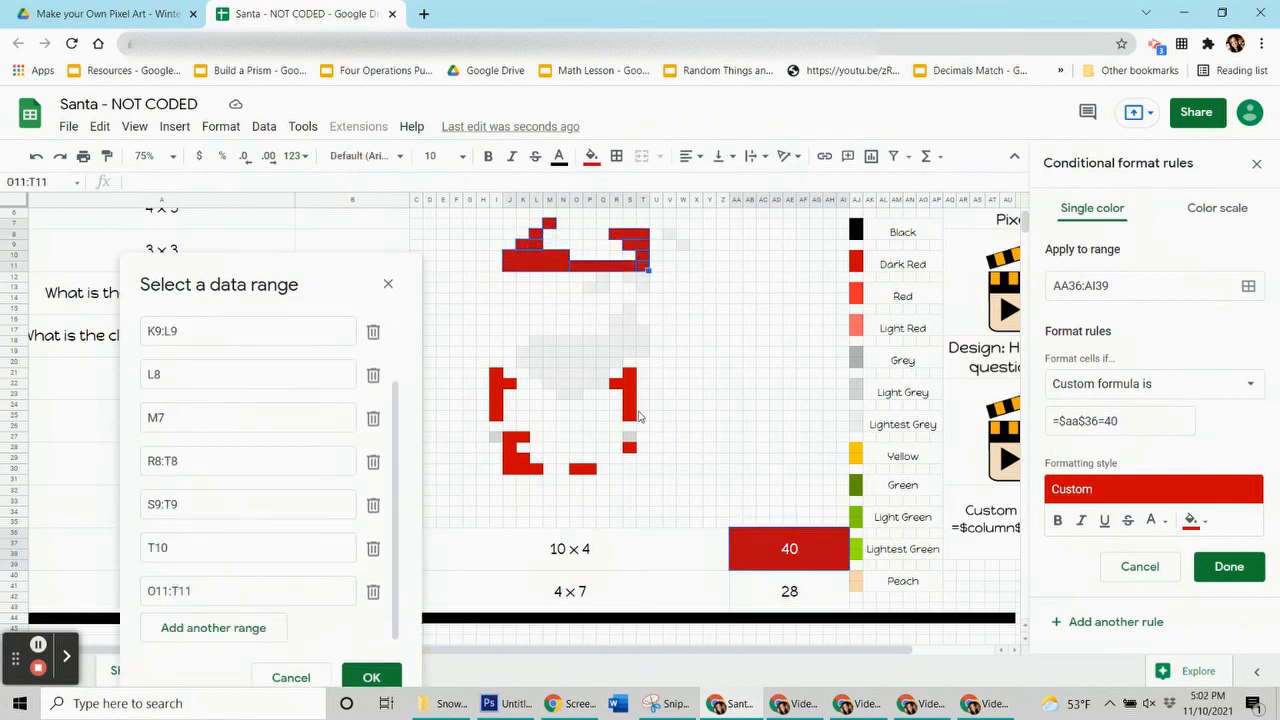
click(616, 383)
ctrl+click(629, 447)
drag(590, 470, 510, 437)
ctrl+click(523, 458)
ctrl+click(523, 437)
ctrl+click(509, 383)
drag(496, 375, 496, 407)
click(371, 677)
click(1235, 567)
- Reset the manual fill of the selected dark red cells, and clear the 10 × 4 answer
click(593, 158)
click(660, 478)
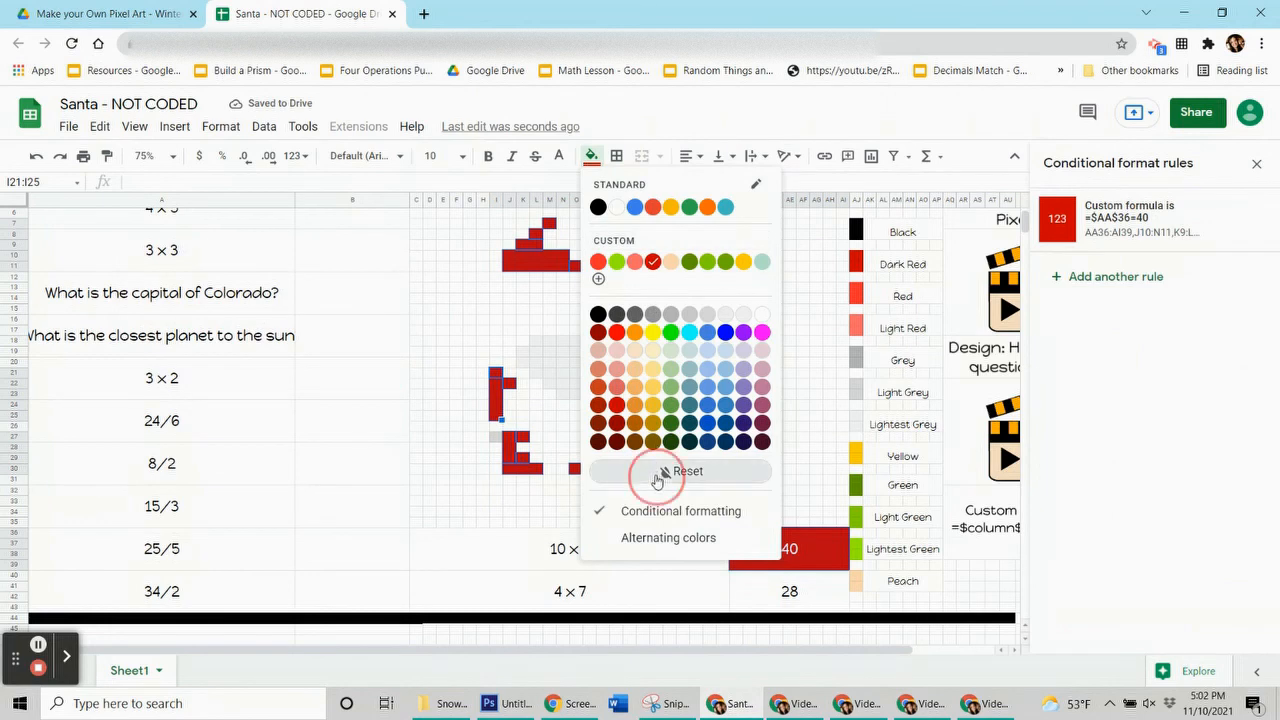
click(457, 480)
click(835, 549)
key(Delete)
key(Down)
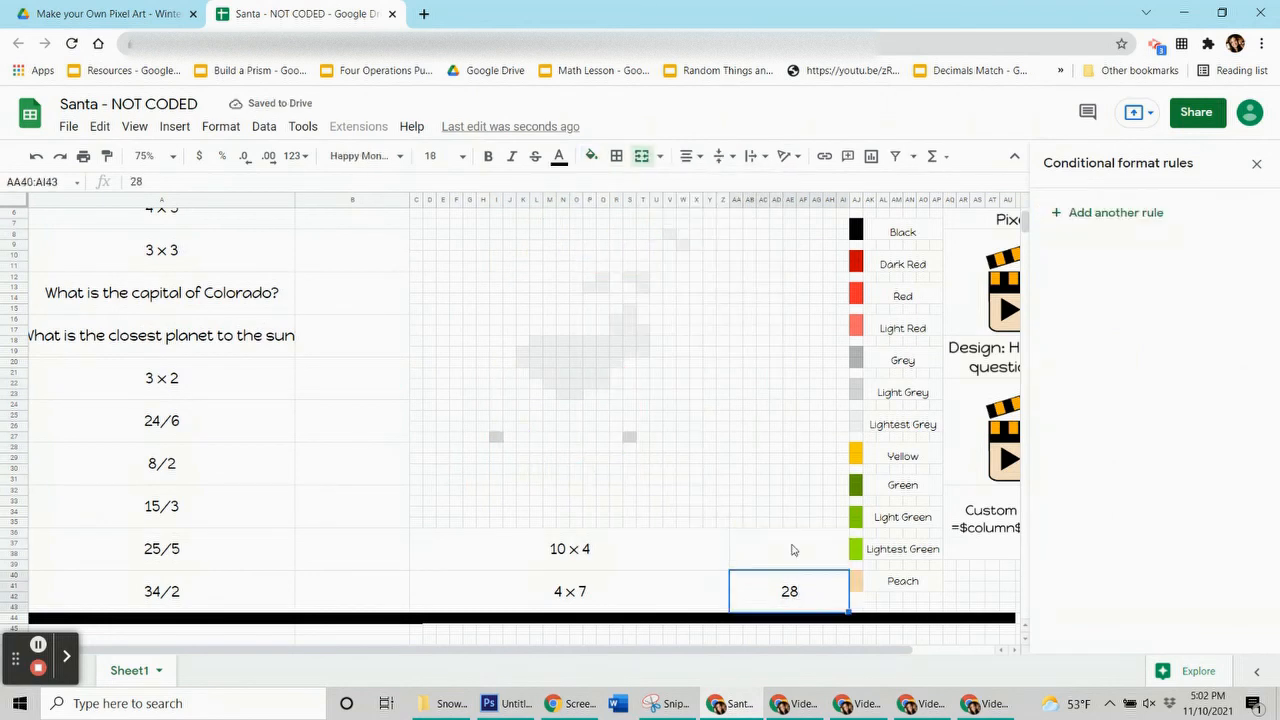
- Add a lightest grey conditional formatting rule for the 4 × 7 answer AA40:AI43 with the custom formula =$aa$40=28
click(643, 331)
click(591, 156)
click(591, 156)
click(762, 571)
click(1143, 210)
click(1194, 477)
click(1180, 286)
click(1248, 386)
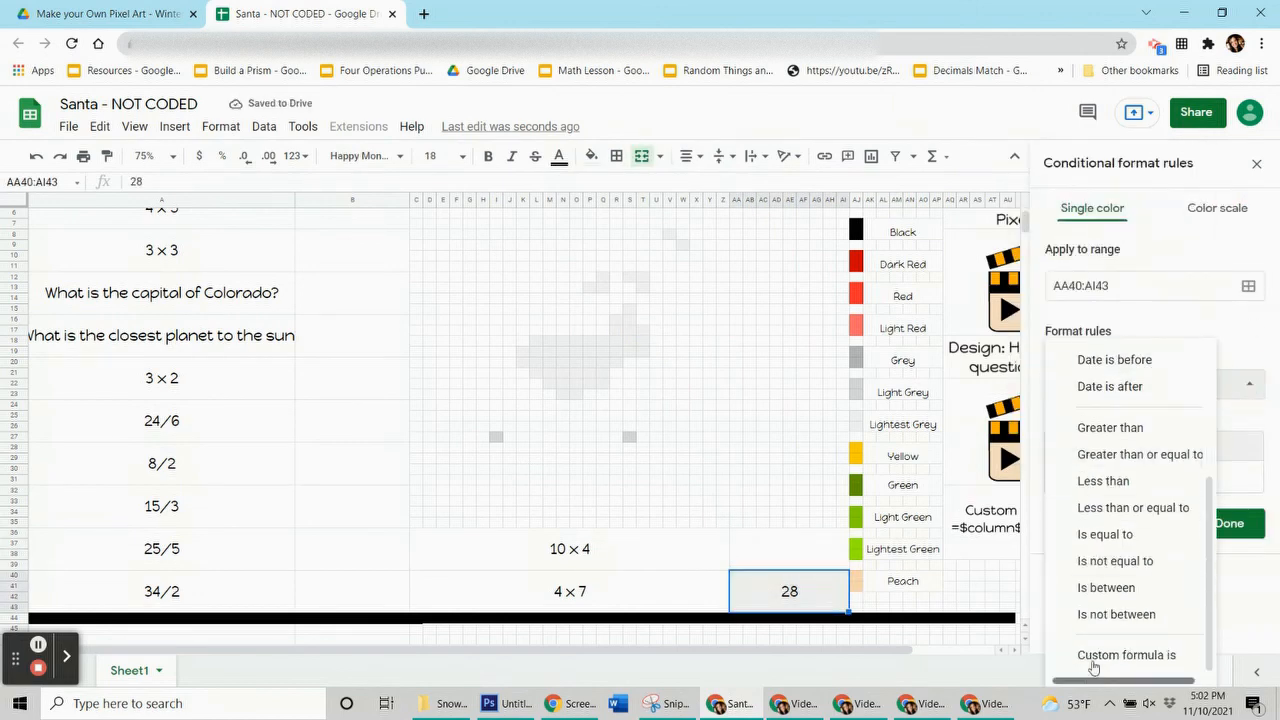
click(1095, 657)
click(1114, 425)
text(=$aa$40=28)
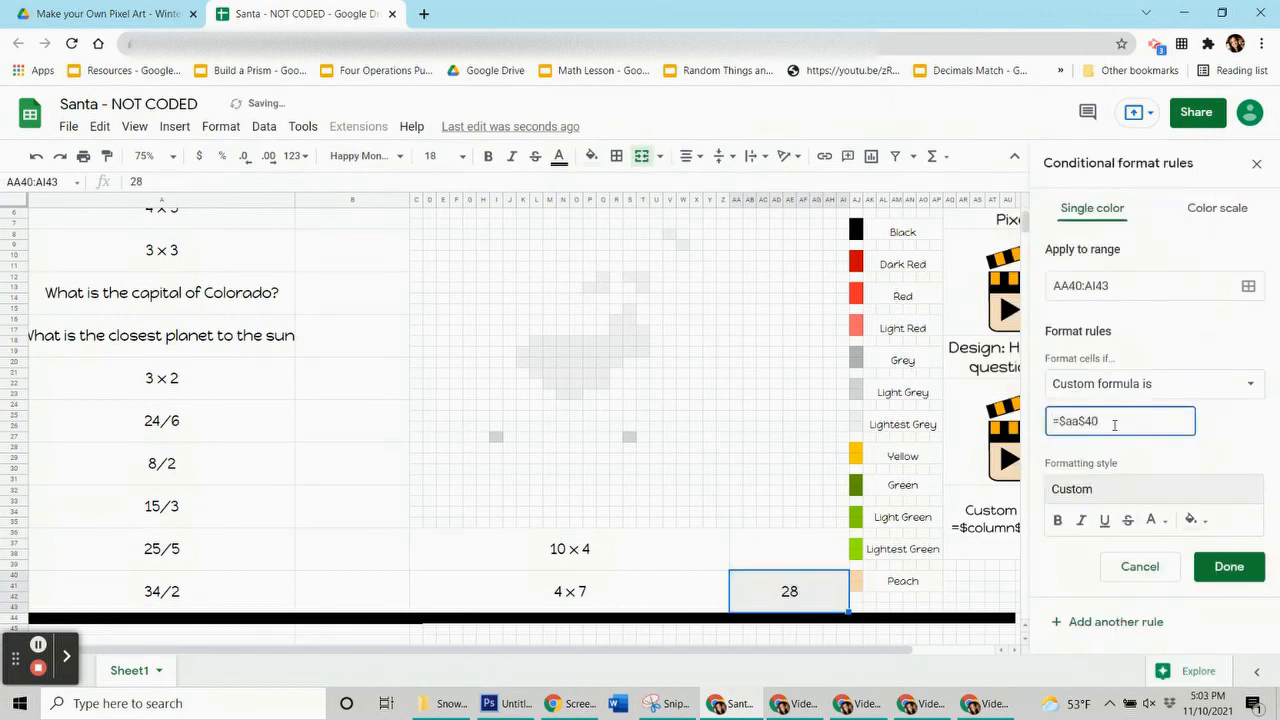
- Add the lightest grey beard and hat trim cells to the rule's range, including R16:S16, S15, T12:T13, S12, Q12:Q13 and P13
click(1253, 284)
drag(626, 304, 292, 257)
drag(523, 353, 577, 396)
drag(536, 345, 615, 331)
click(636, 331)
drag(630, 321, 603, 279)
ctrl+click(629, 310)
ctrl+click(630, 278)
ctrl+click(590, 289)
- Add the remaining lightest grey cells V8, W9, S27 and I27 to the range and save the rule
ctrl+click(669, 234)
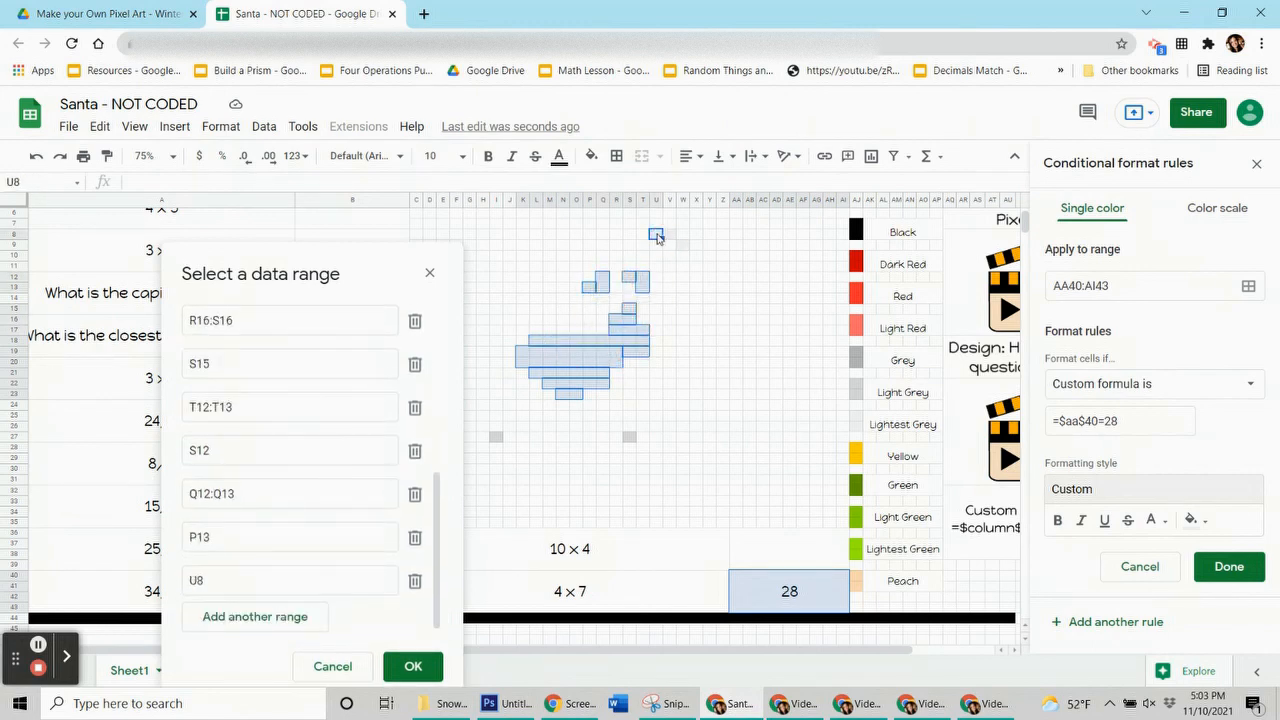
ctrl+click(683, 245)
ctrl+click(629, 438)
ctrl+click(496, 438)
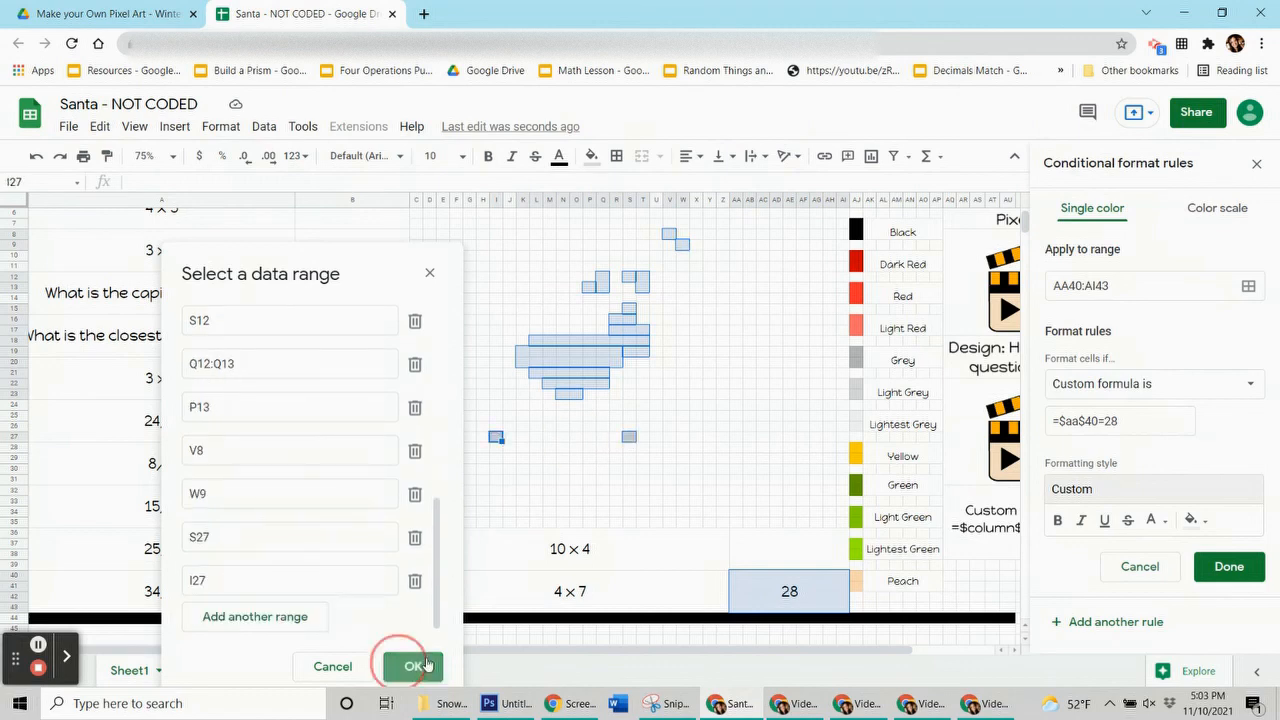
click(405, 667)
click(1229, 567)
- Reset the manual fill of the selected lightest grey cells, and clear the 4 × 7 answer
click(592, 156)
click(644, 477)
click(811, 560)
click(826, 591)
key(Delete)
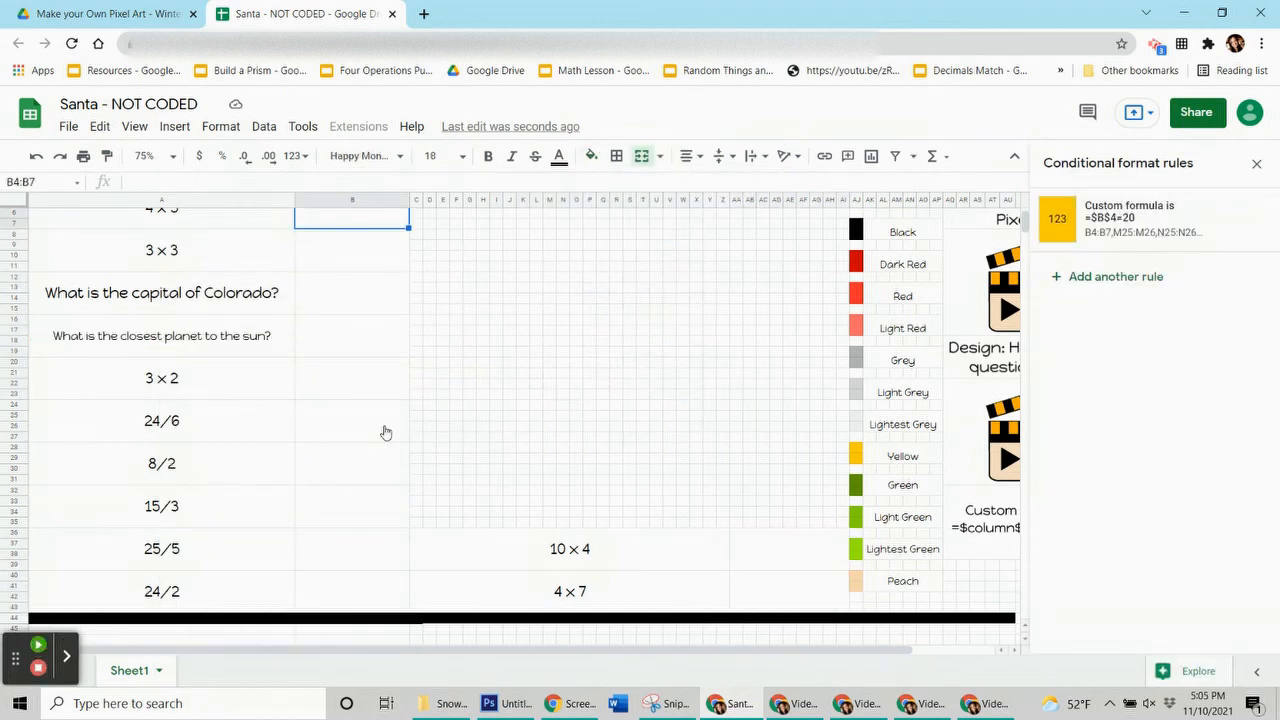
- Close the conditional formatting rules and enter the first four answers: 20, 9, Denver and Mercury
scroll(575, 468, up, 1)
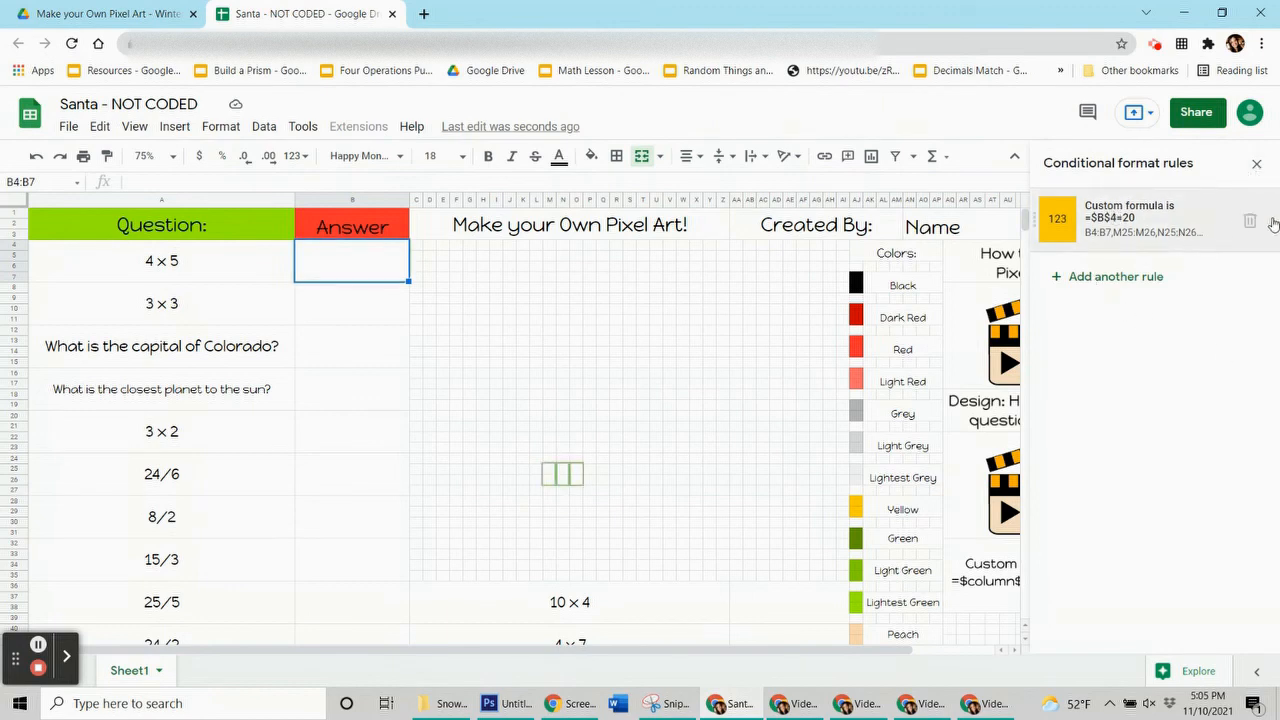
click(1257, 168)
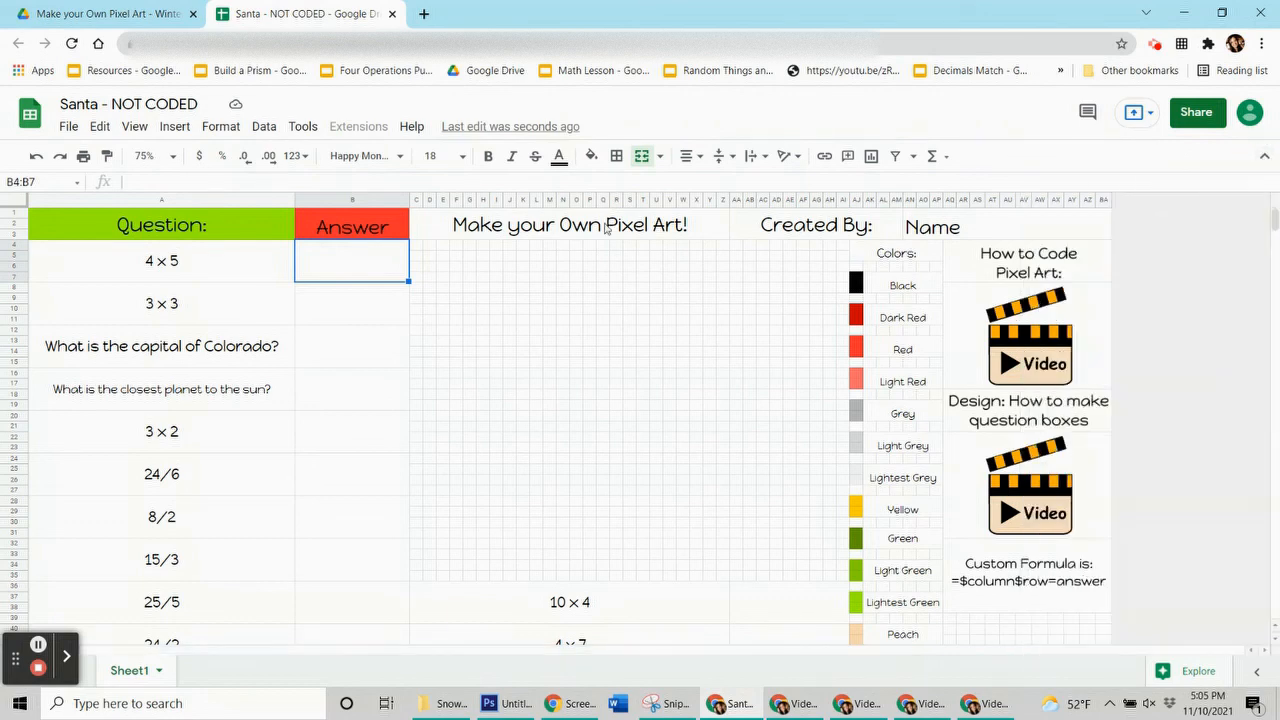
text(20)
key(Return)
text(9)
key(Return)
text(Denver)
key(Return)
text(Mercury)
key(Return)
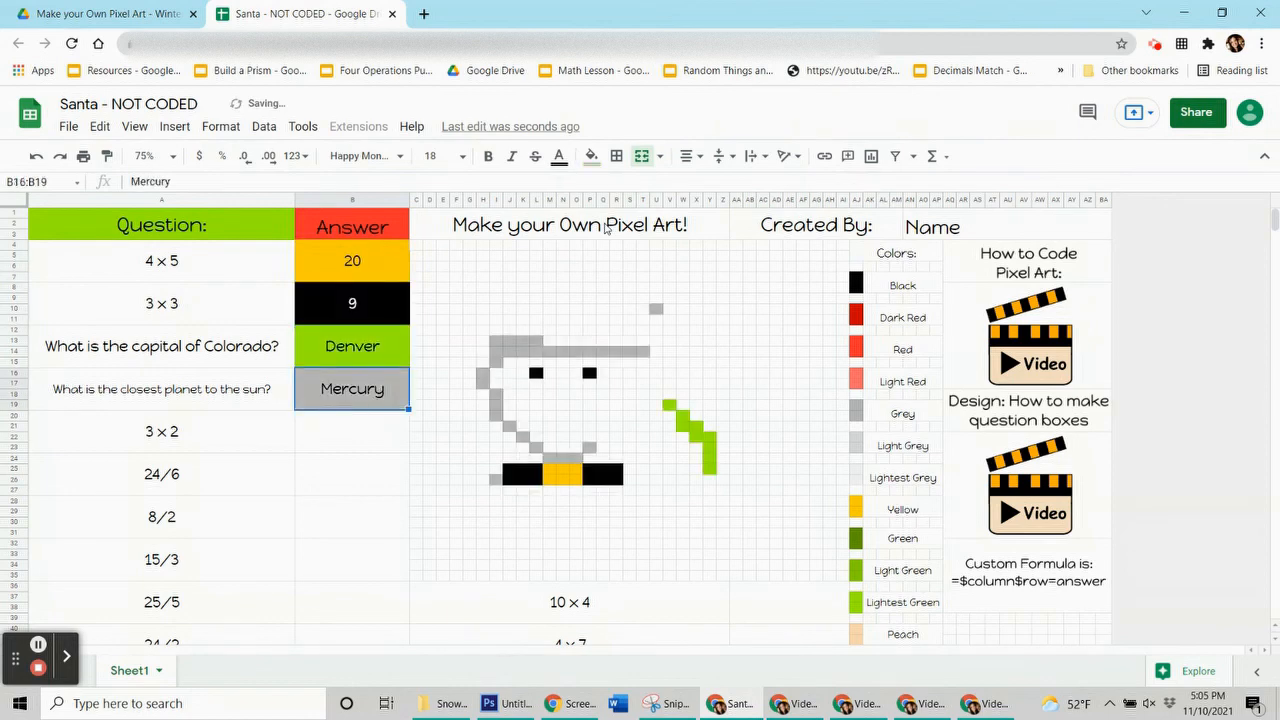
- Fill in the remaining answers 6, 4, 4, 5, 5 and 12 in column B, plus 40 for 10 × 4 and 28 for 4 × 7
text(6)
key(Return)
text(4)
key(Return)
text(4)
key(Return)
text(5)
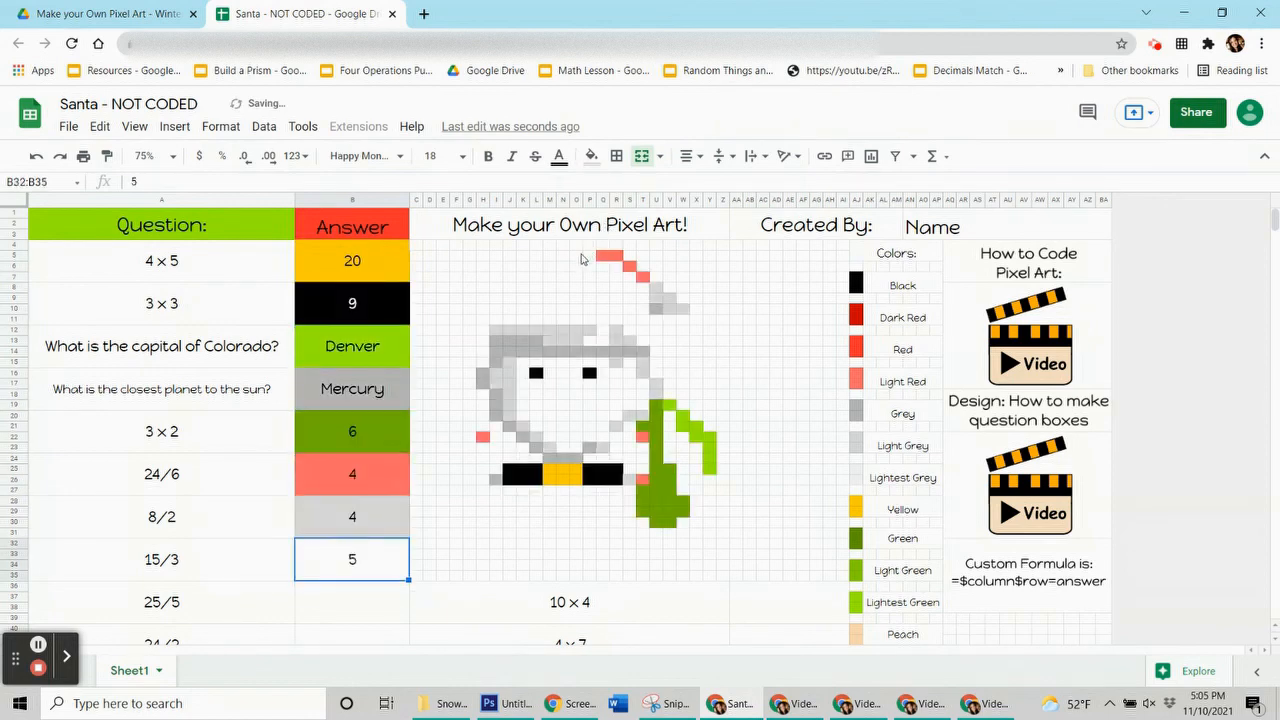
key(ctrl+y)
key(ctrl+y)
key(ctrl+y)
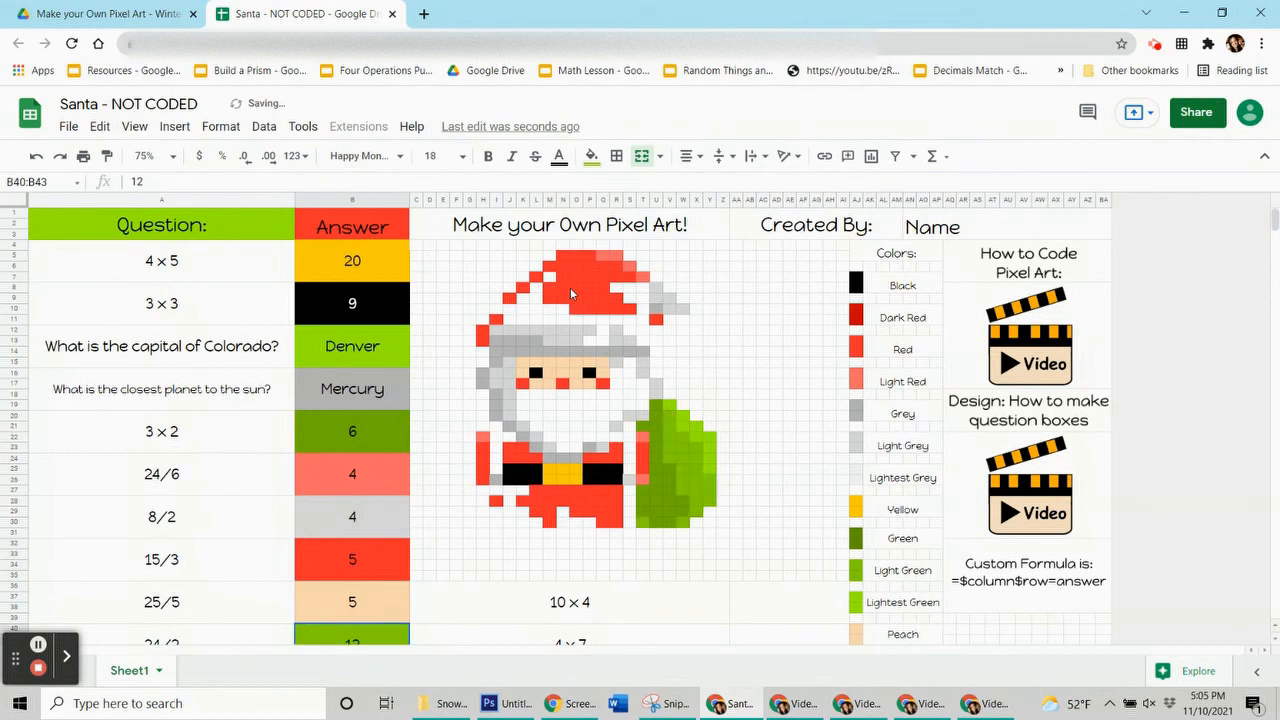
key(ctrl+y)
key(ctrl+y)
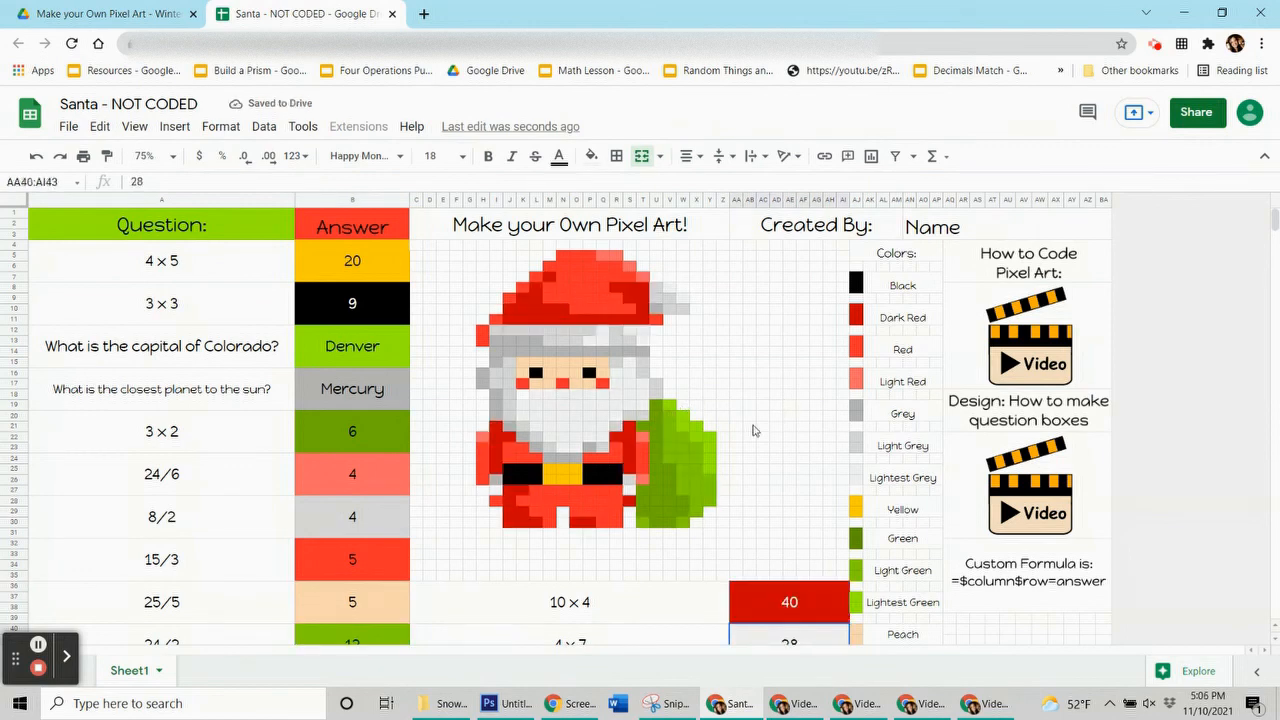
- Review the finished Santa picture together with all the filled-in answers
scroll(735, 463, down, 1)
scroll(726, 474, up, 1)
scroll(698, 463, down, 1)
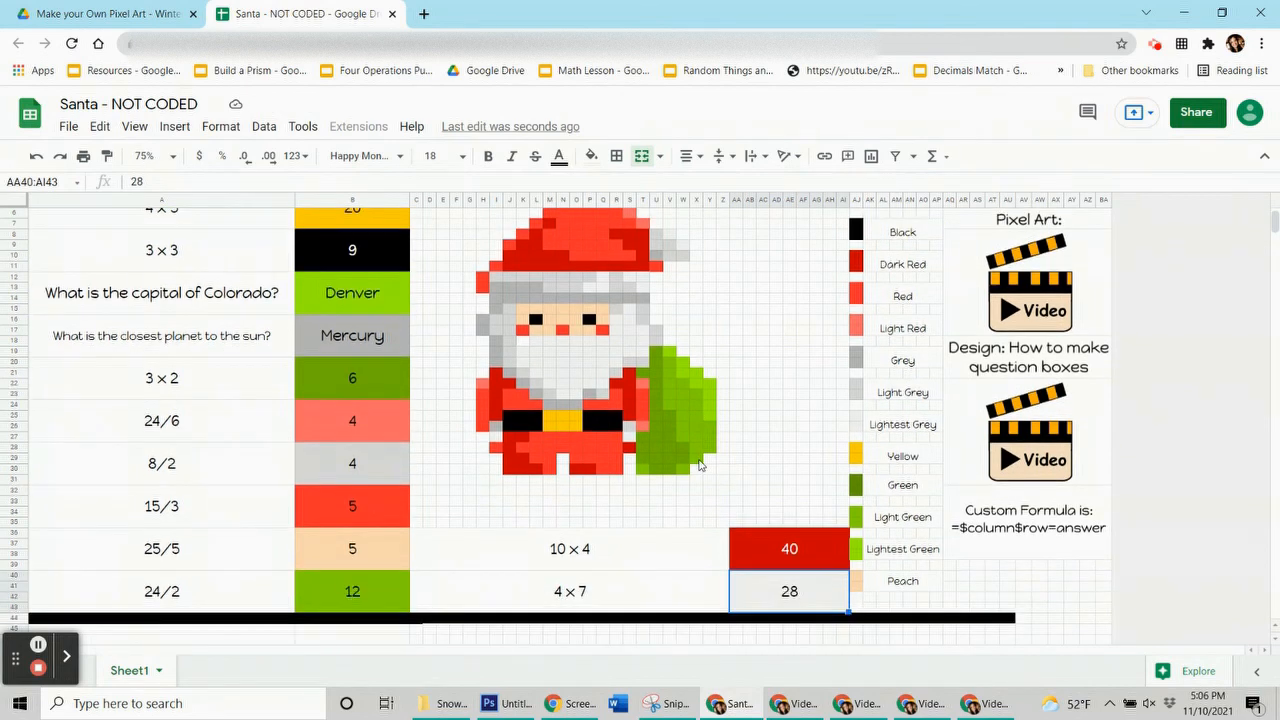
scroll(701, 464, up, 1)
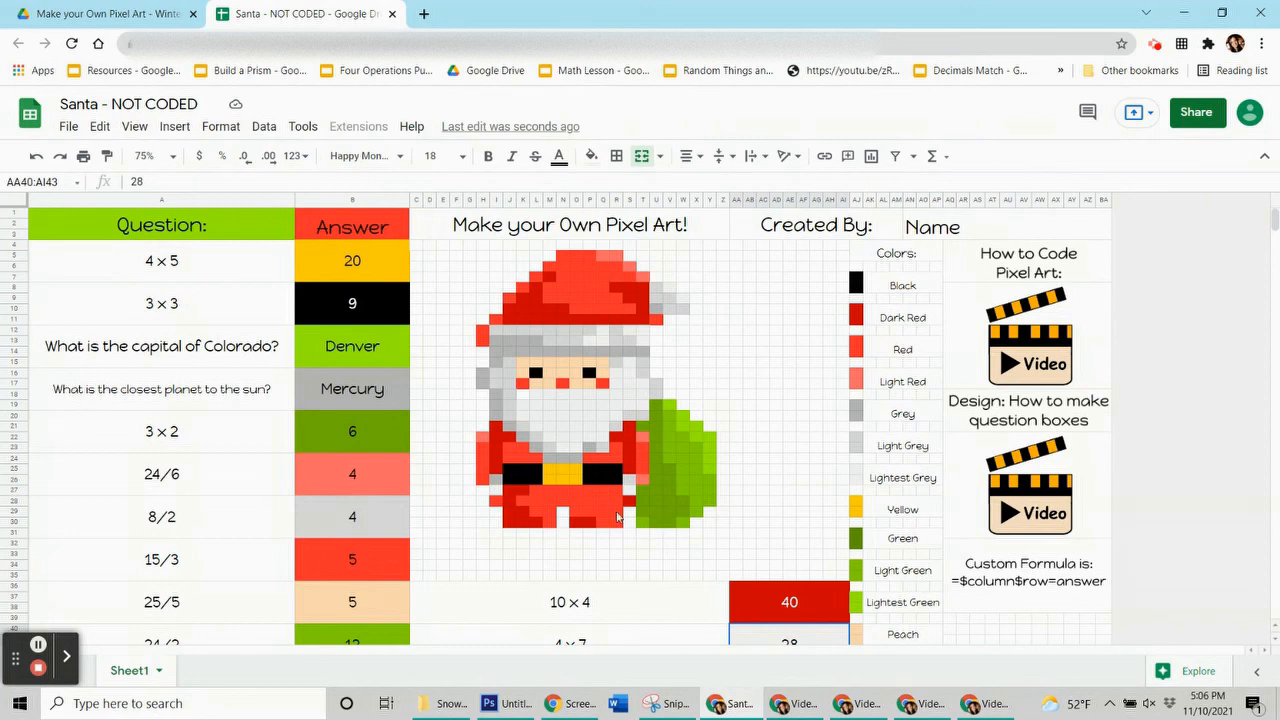
scroll(548, 492, down, 1)
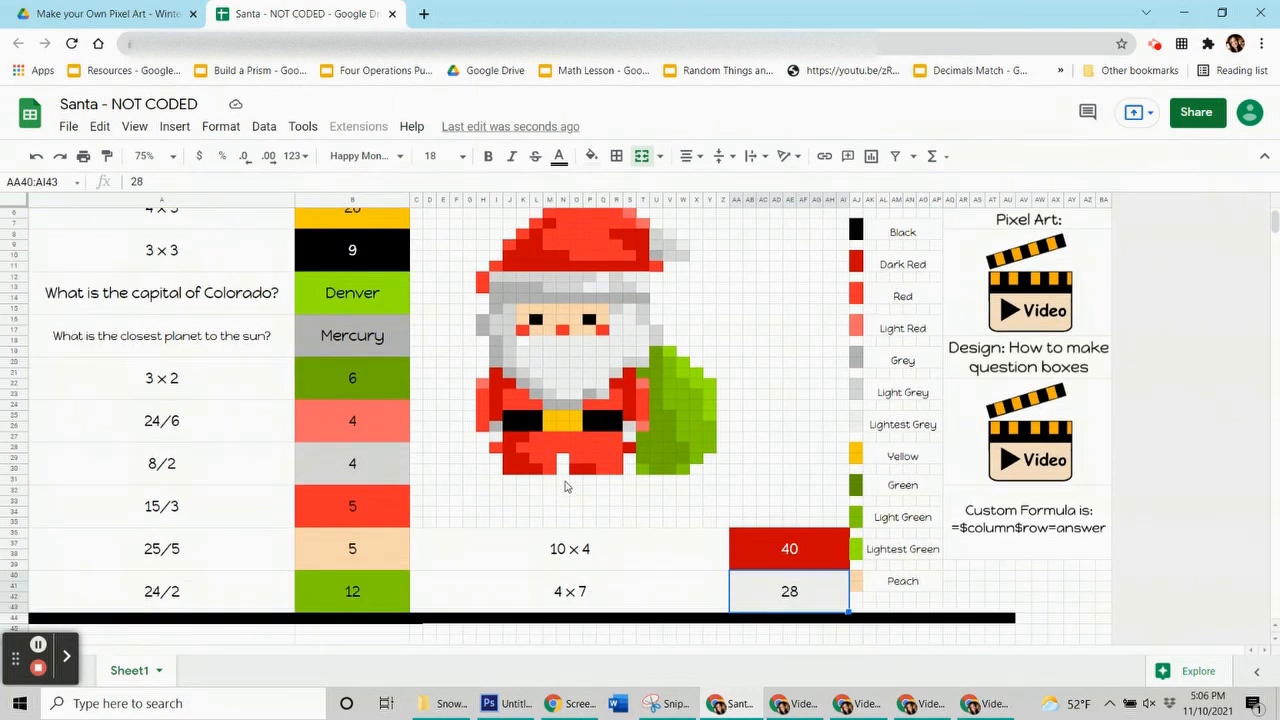
click(658, 511)
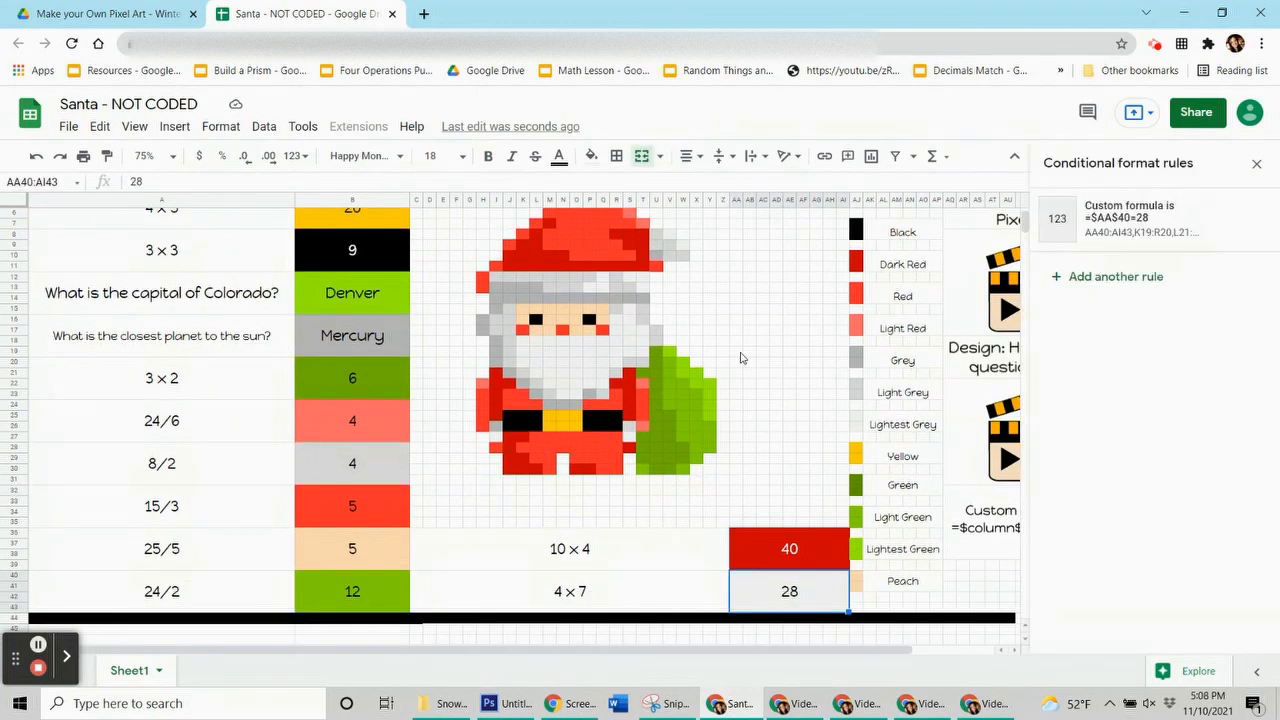
click(741, 357)
scroll(705, 393, up, 1)
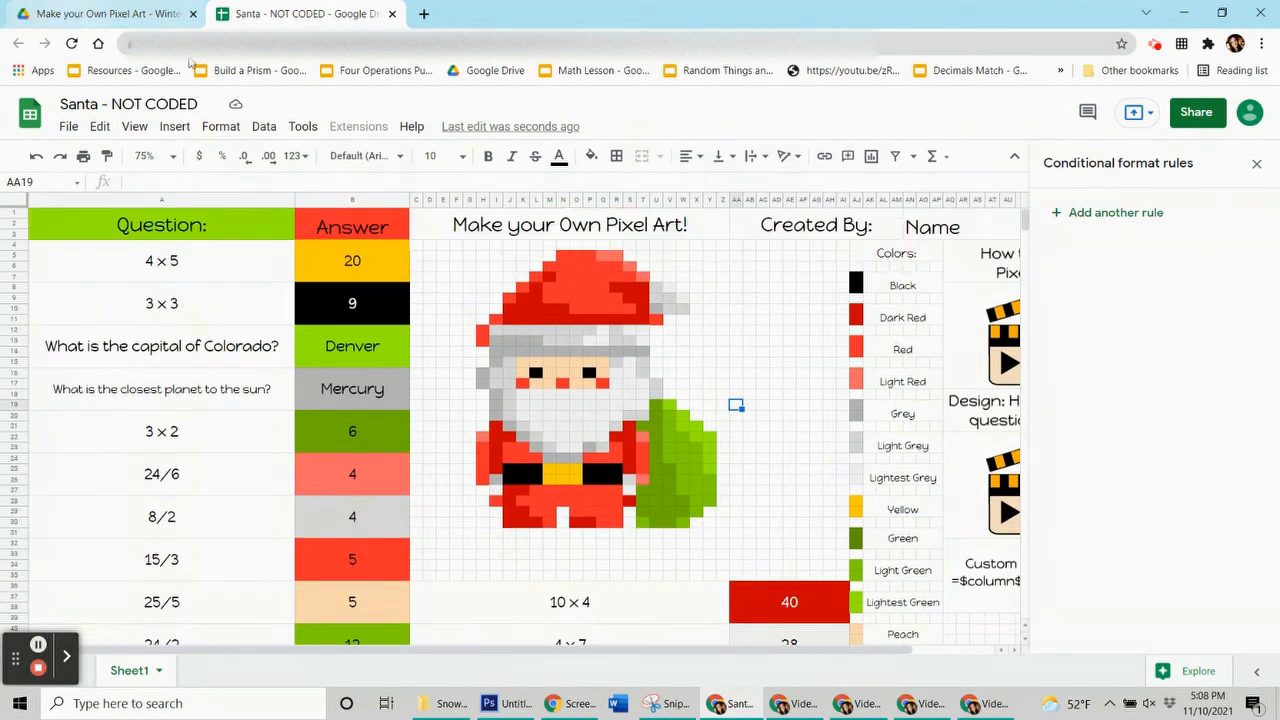
click(611, 371)
click(746, 374)
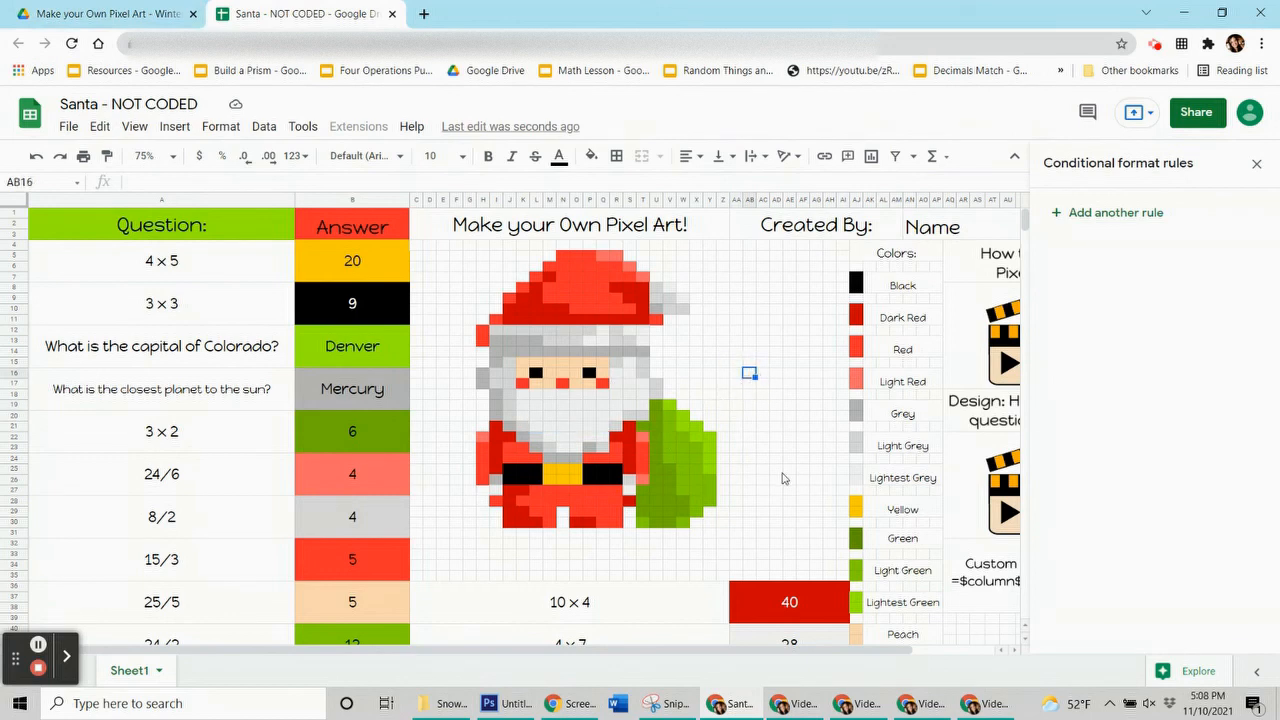
- Switch to the Make your Own Pixel Art - Winter Edition folder in Google Drive and look through its pixel art files
click(187, 16)
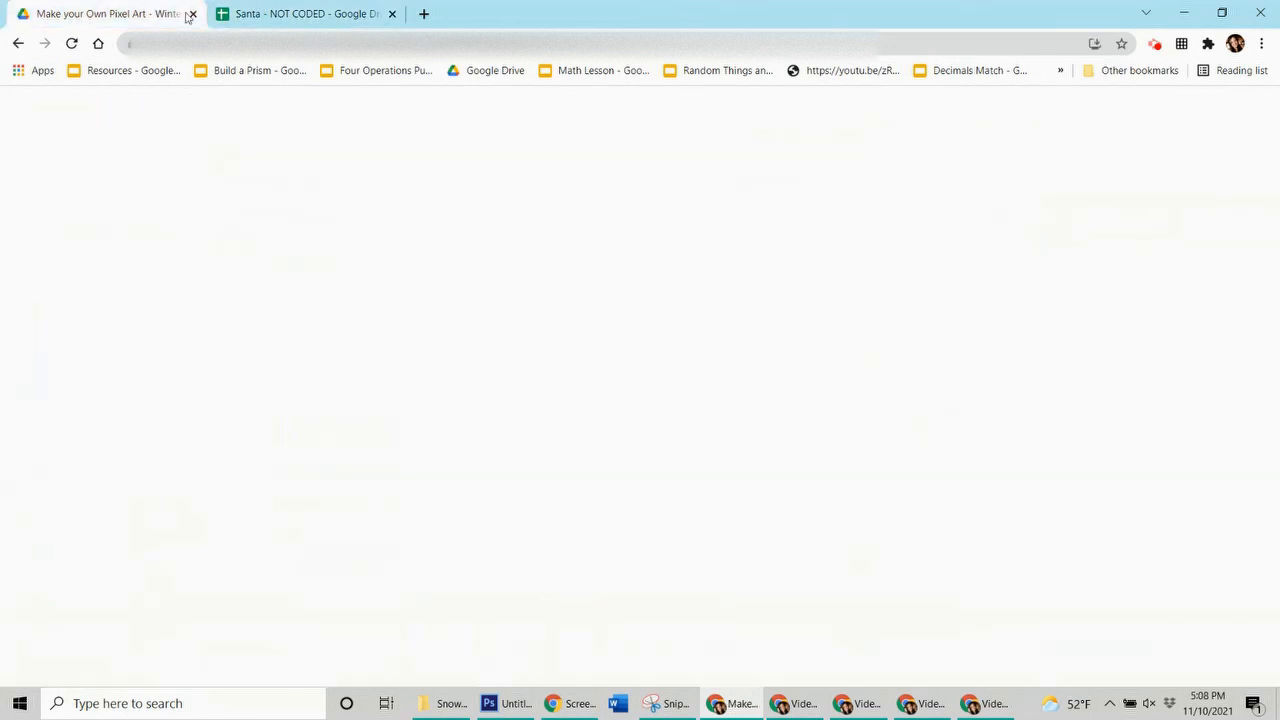
scroll(658, 302, down, 5)
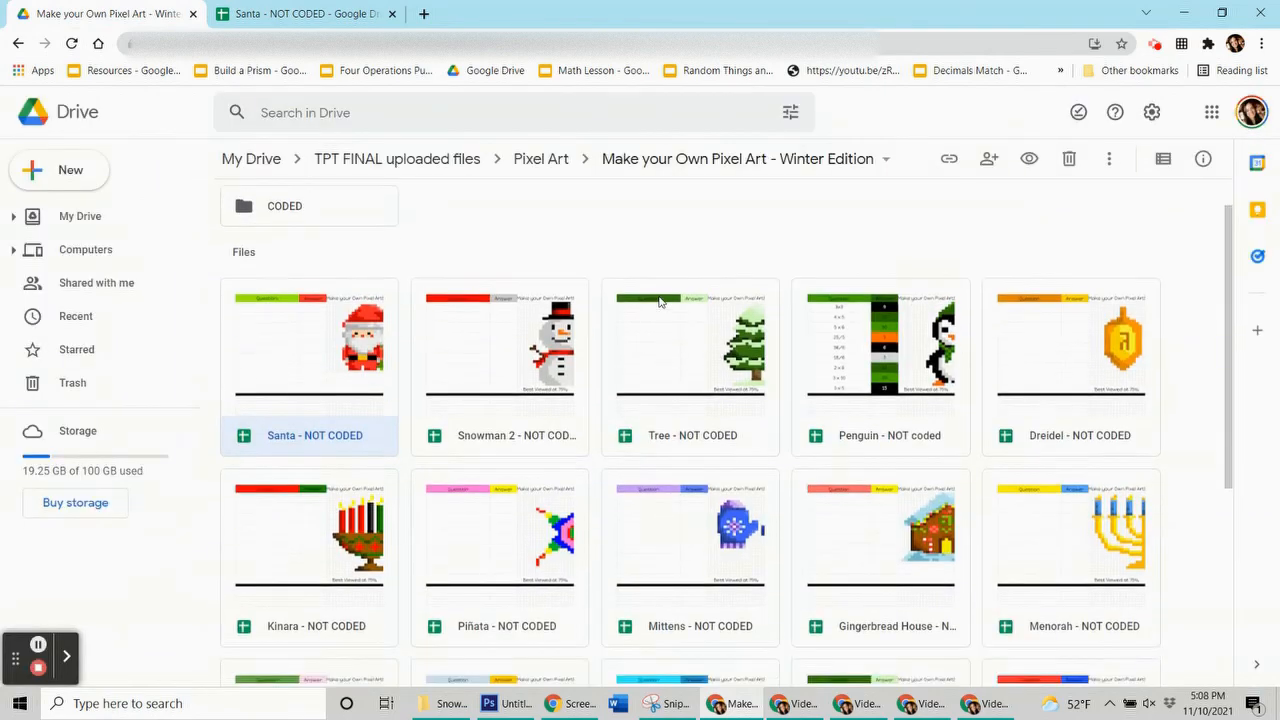
scroll(658, 302, up, 5)
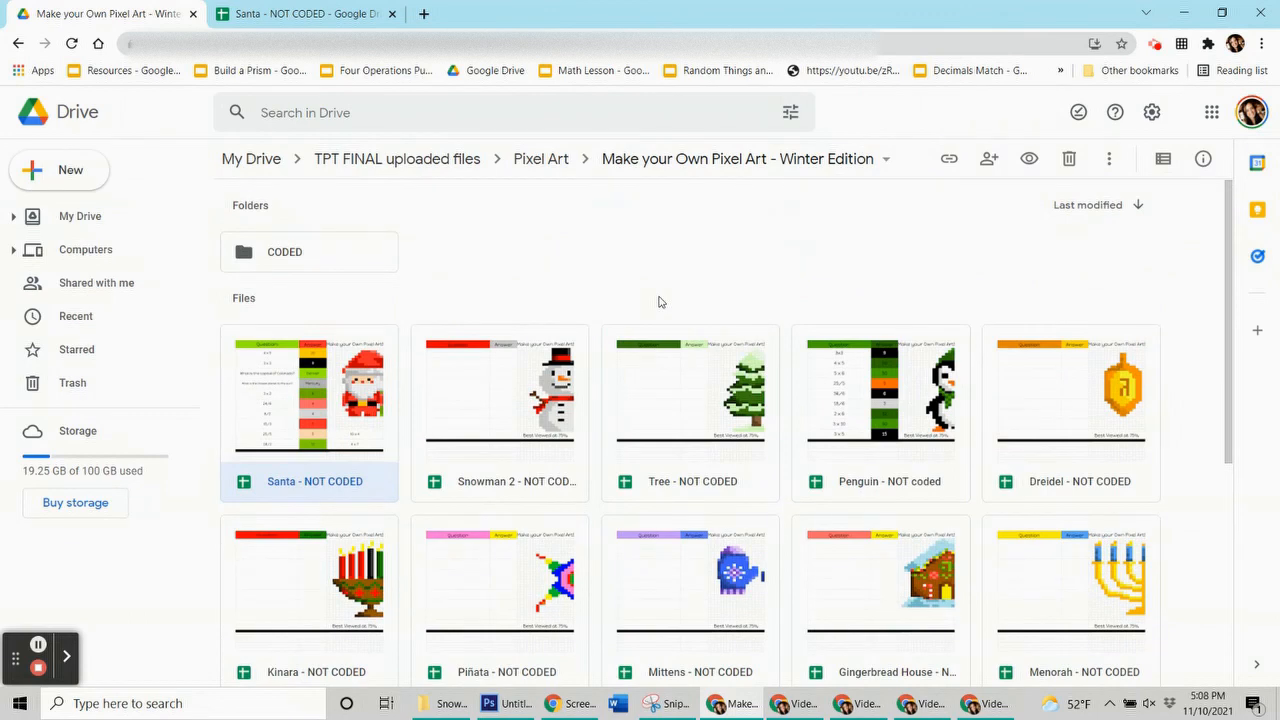
scroll(658, 302, down, 4)
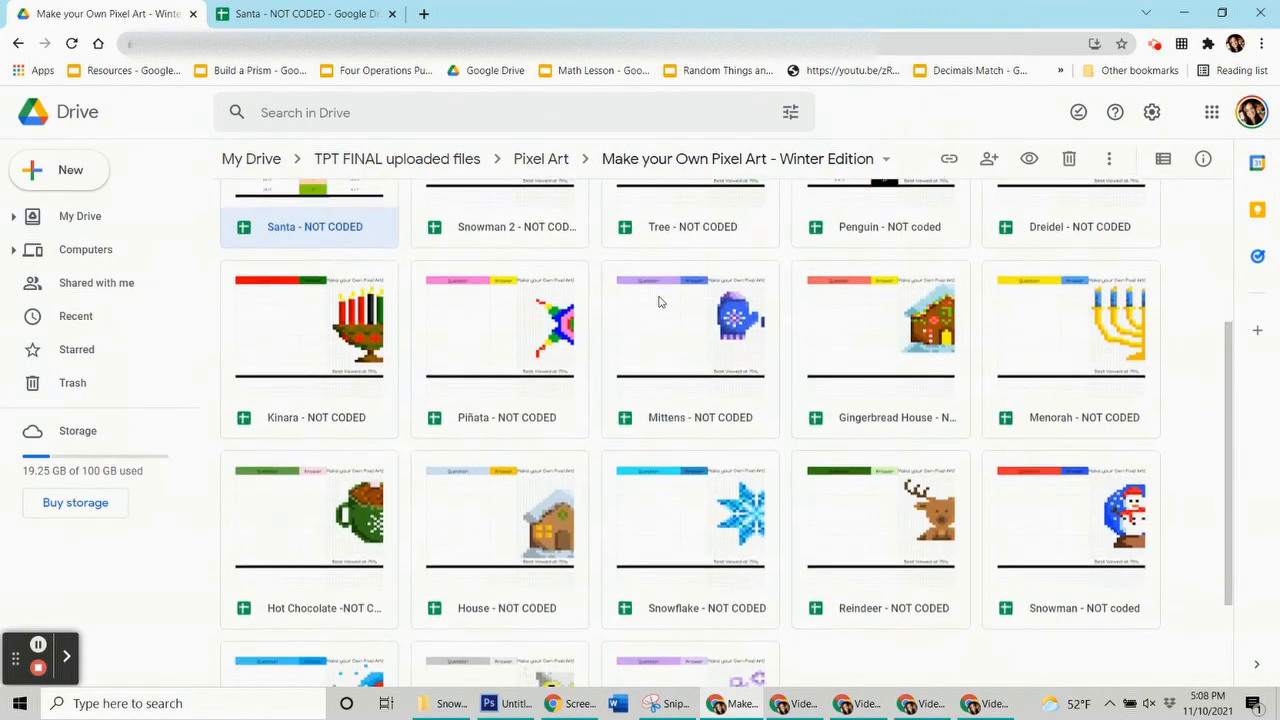